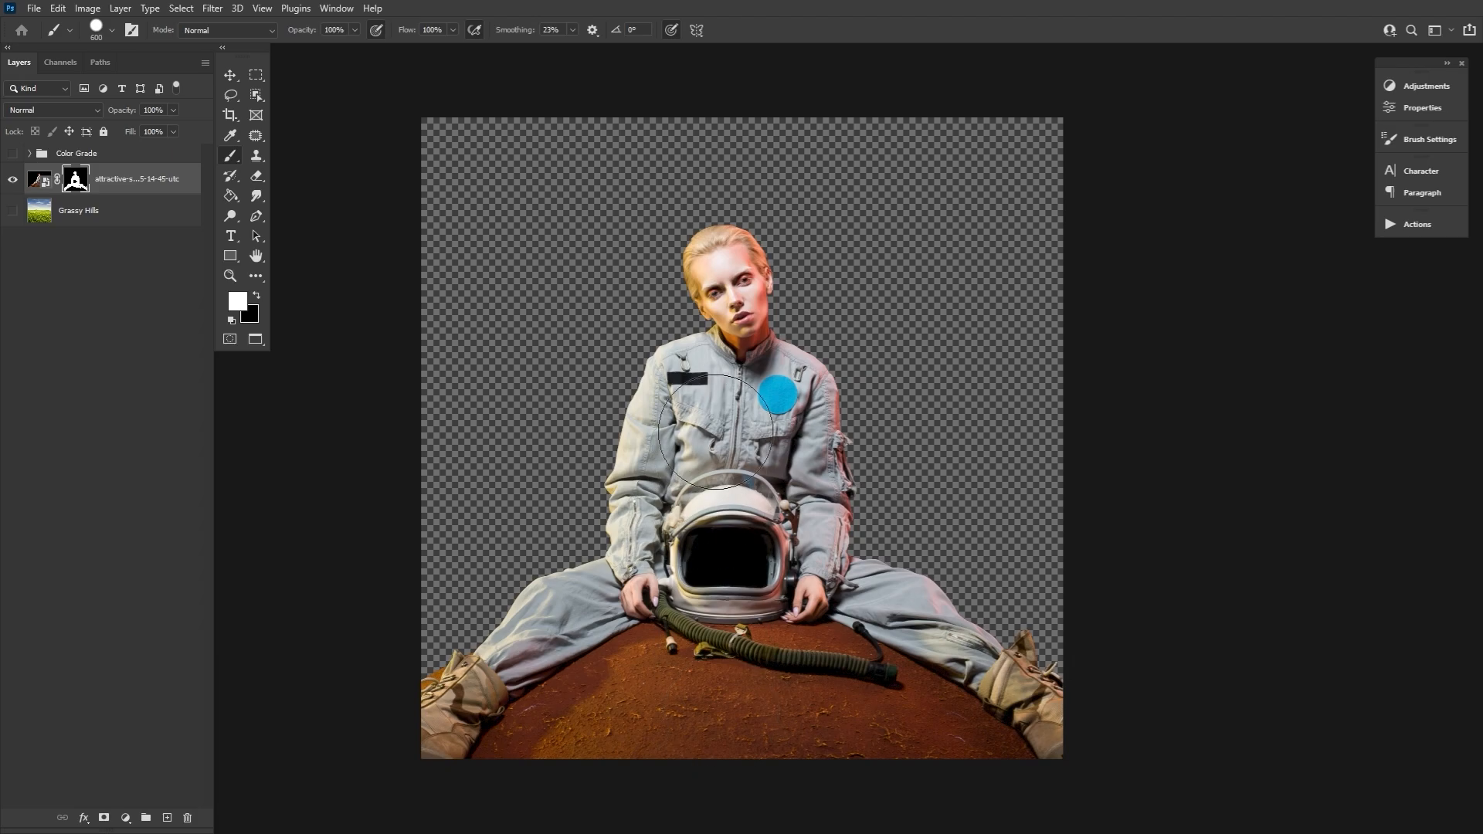
Paint white on the astronaut's layer mask over the lower part of the rock and open the mask in Select and Mask.
mouse_move(769, 753)
mouse_down()
mouse_move(855, 717)
mouse_move(780, 696)
mouse_up()
double_click(73, 180)
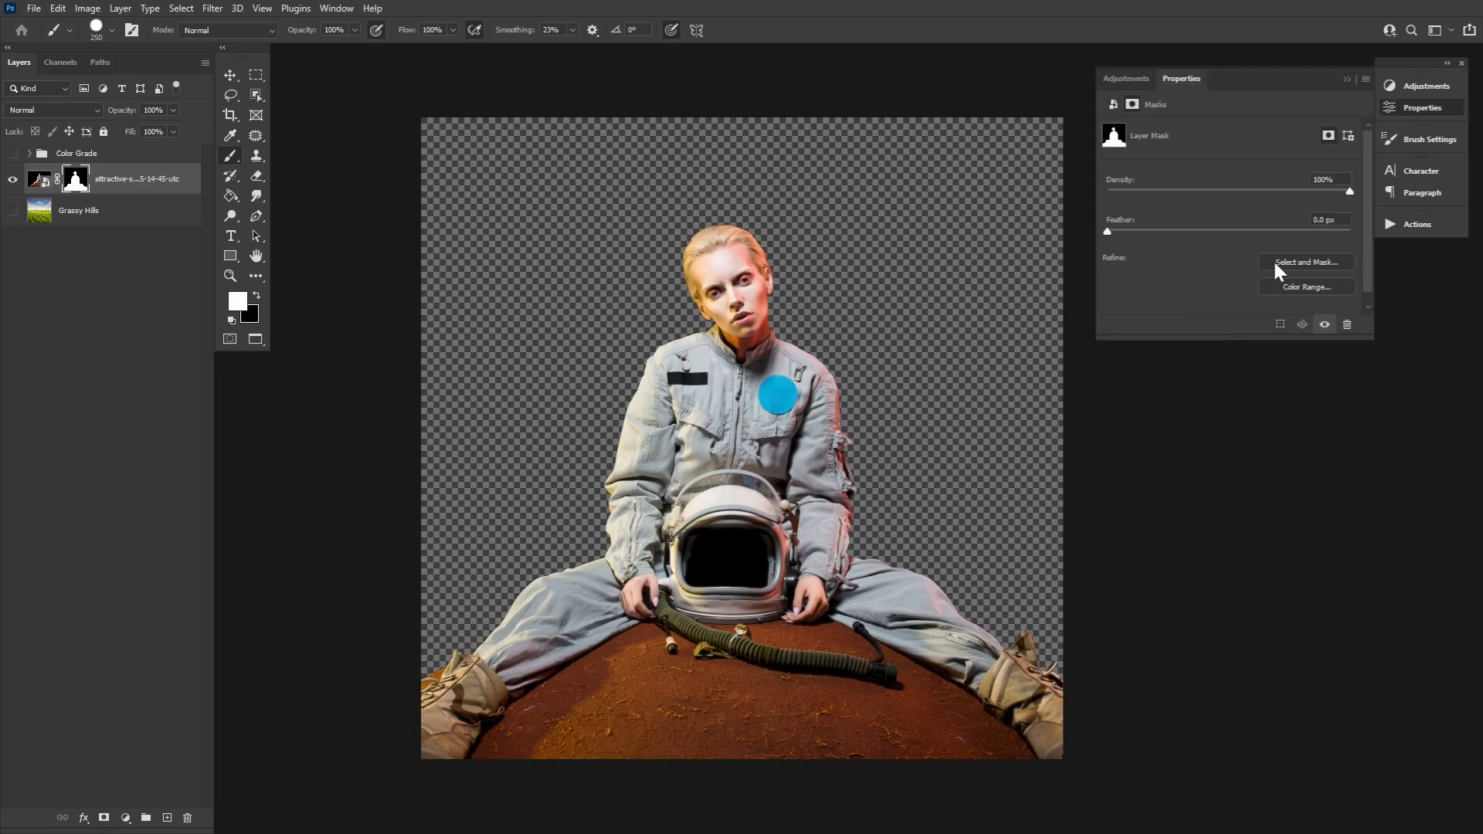
click(1307, 262)
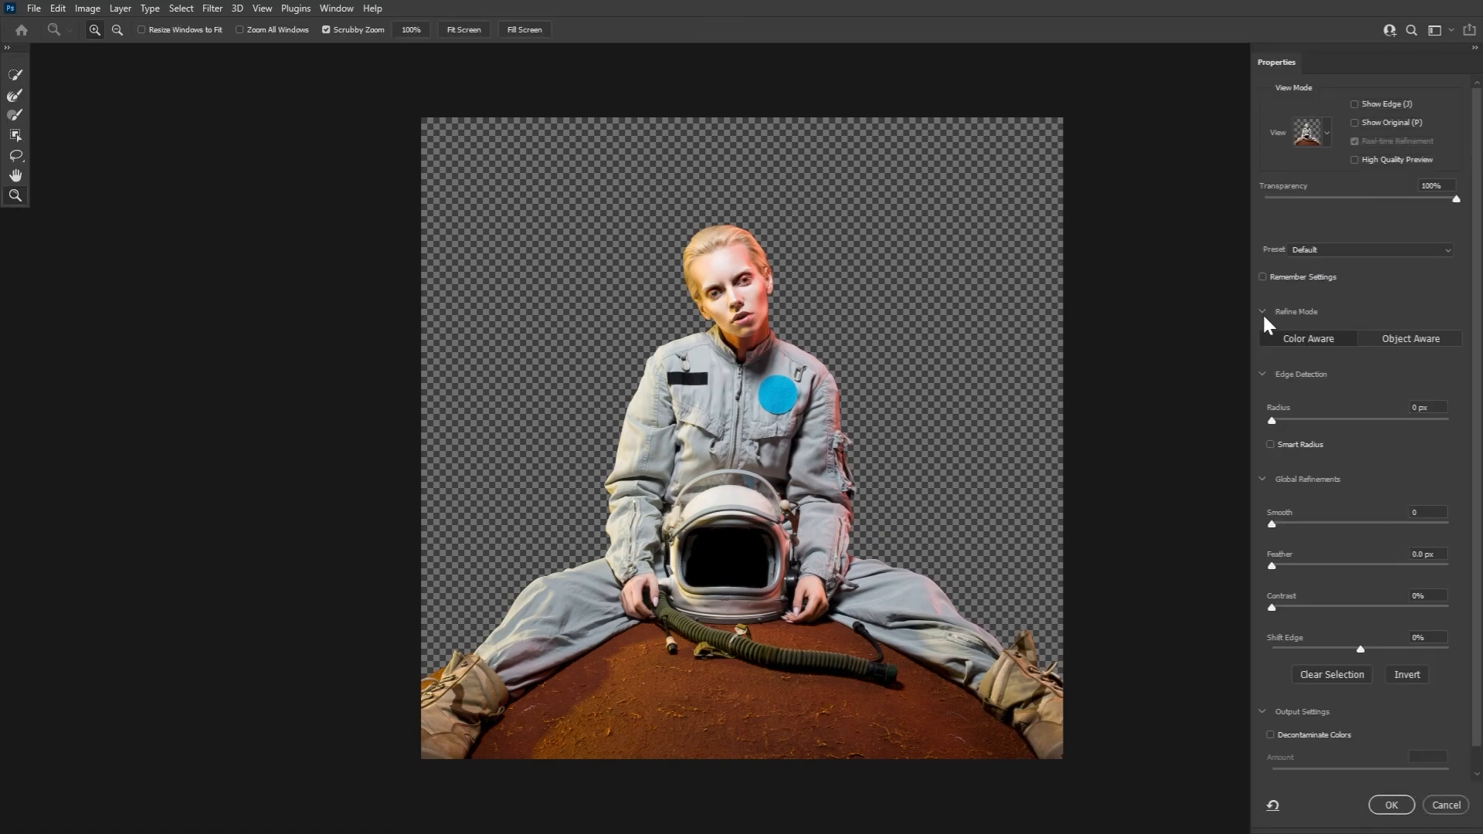
Set the mask's edge detection radius to 3 px with Smart Radius enabled.
click(15, 97)
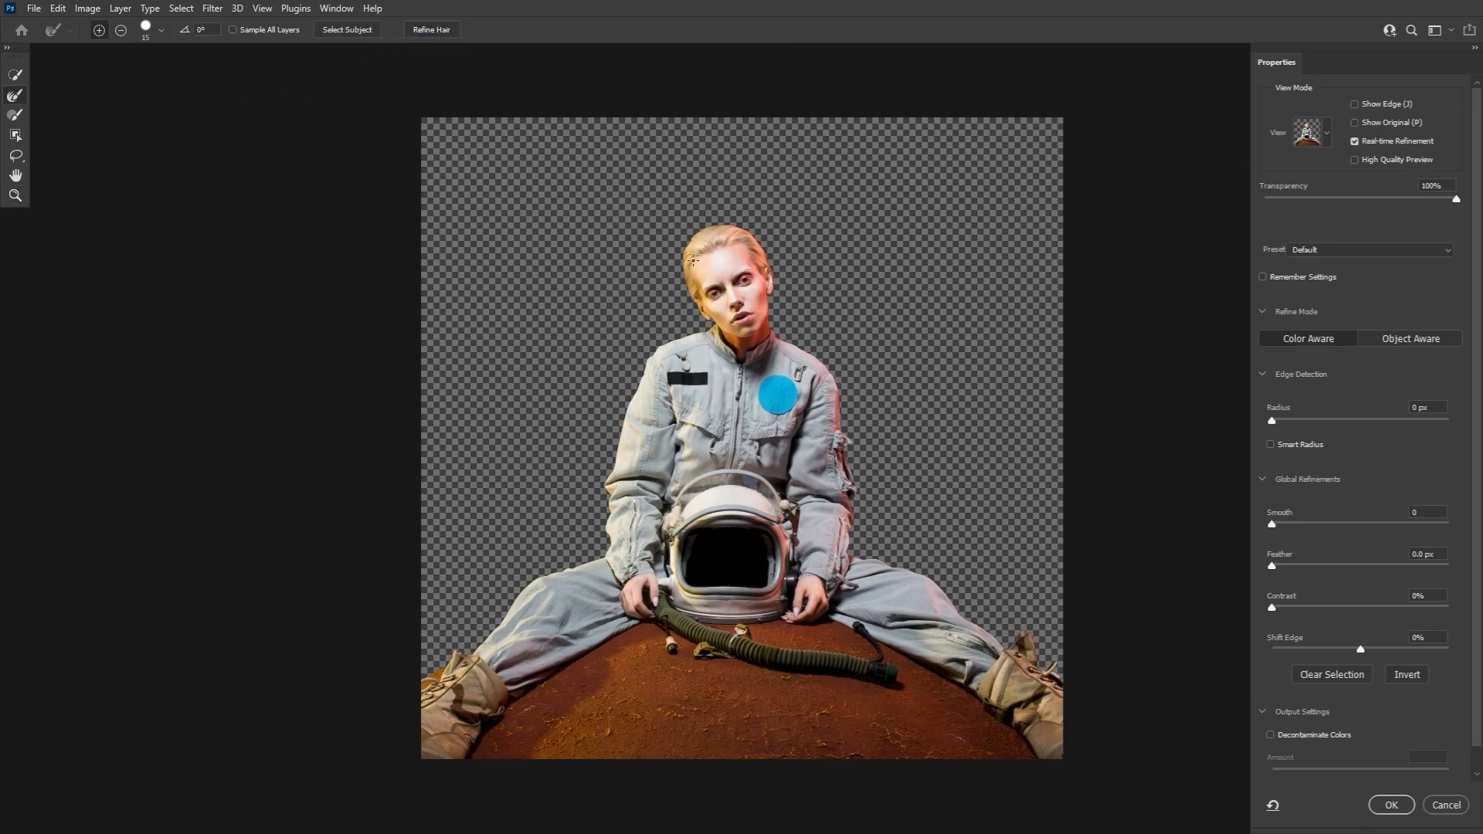
key(z)
drag(868, 363, 937, 354)
scroll(844, 537, up, 5)
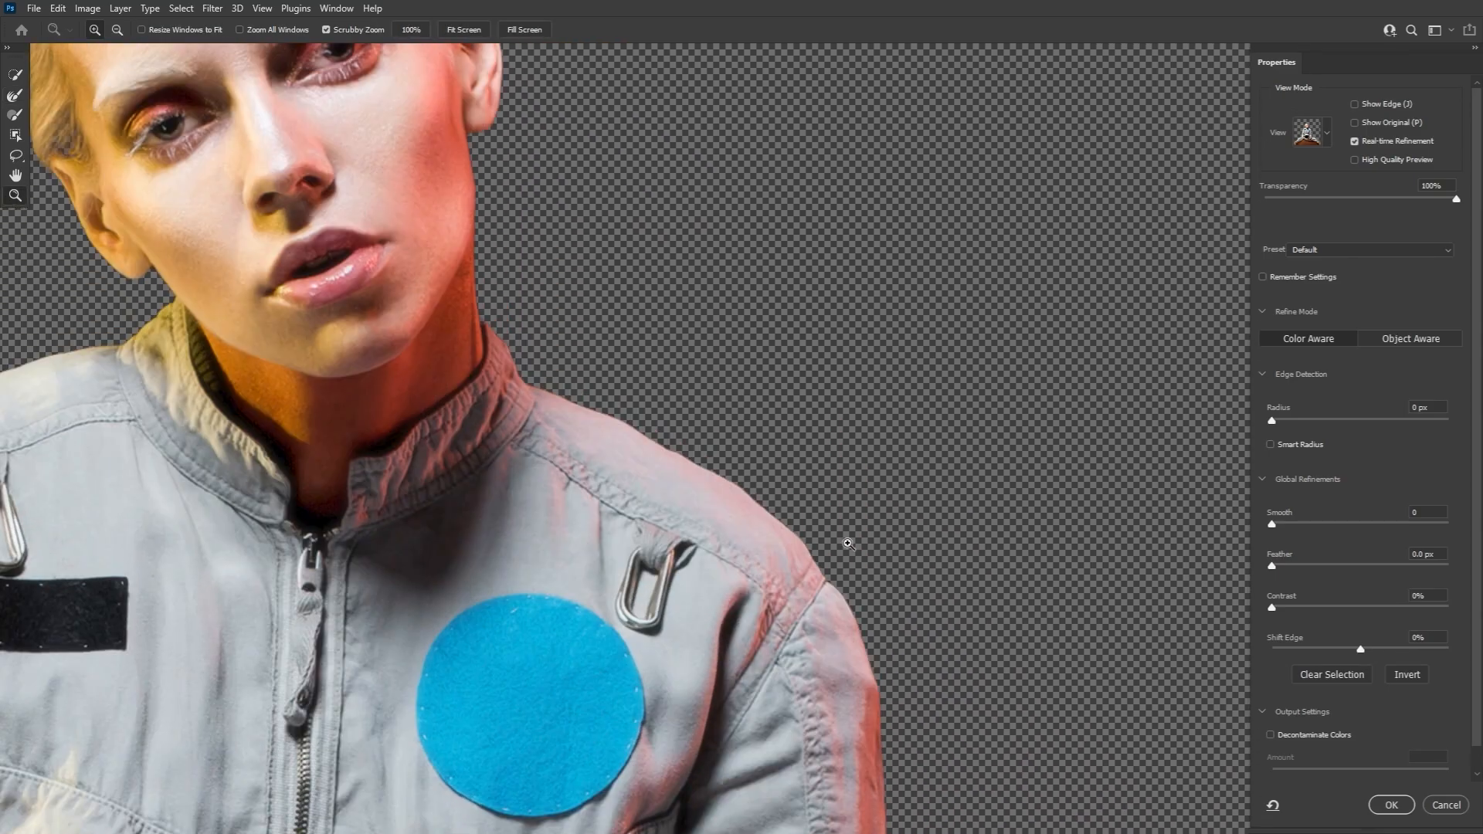
key(r)
drag(1272, 420, 1297, 420)
click(1301, 444)
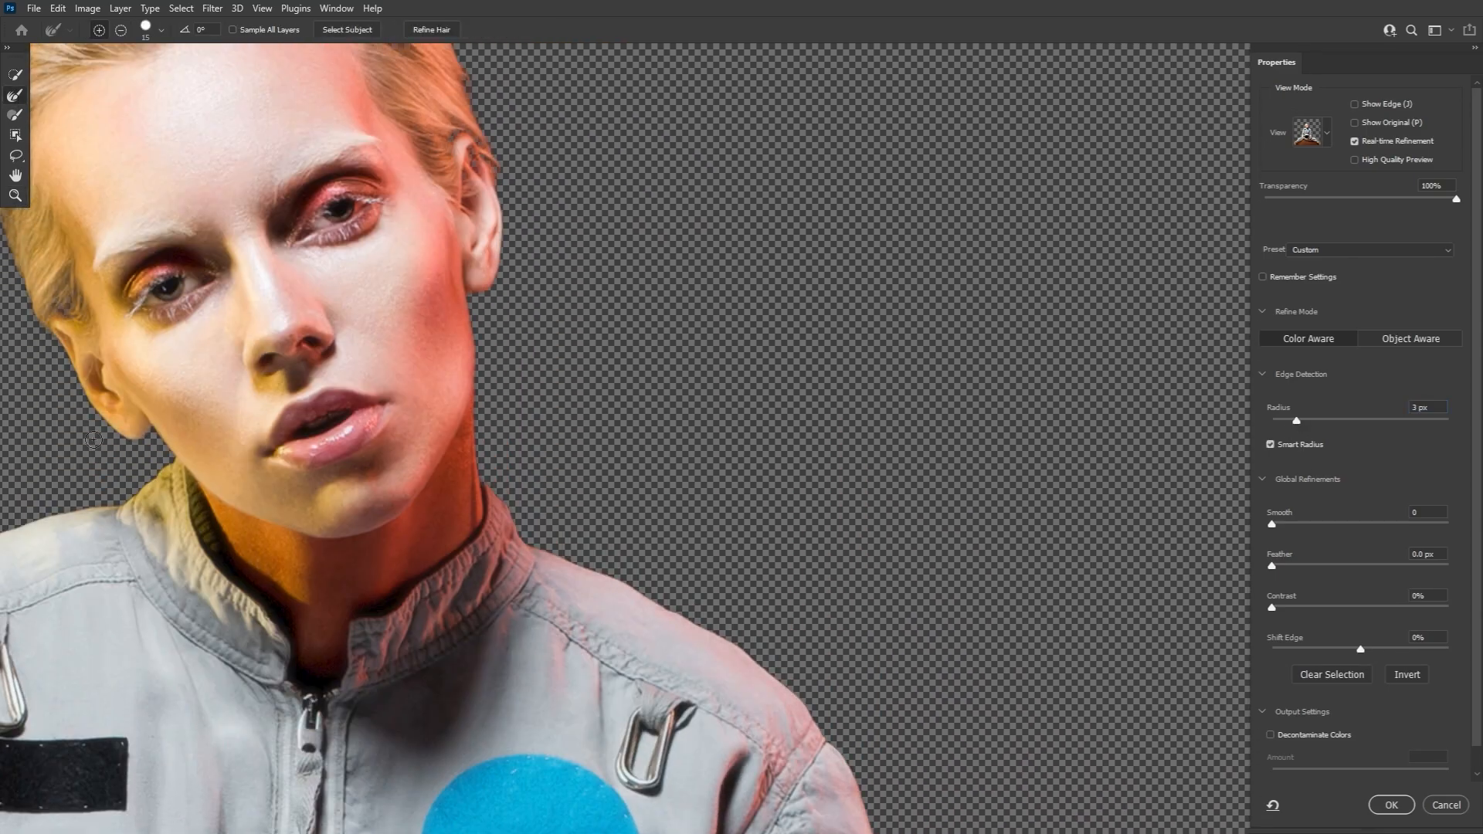
Brush along the edge of the hair with the Refine Edge Brush and apply the mask refinement.
mouse_move(414, 405)
mouse_down()
mouse_move(777, 485)
mouse_move(711, 648)
mouse_up()
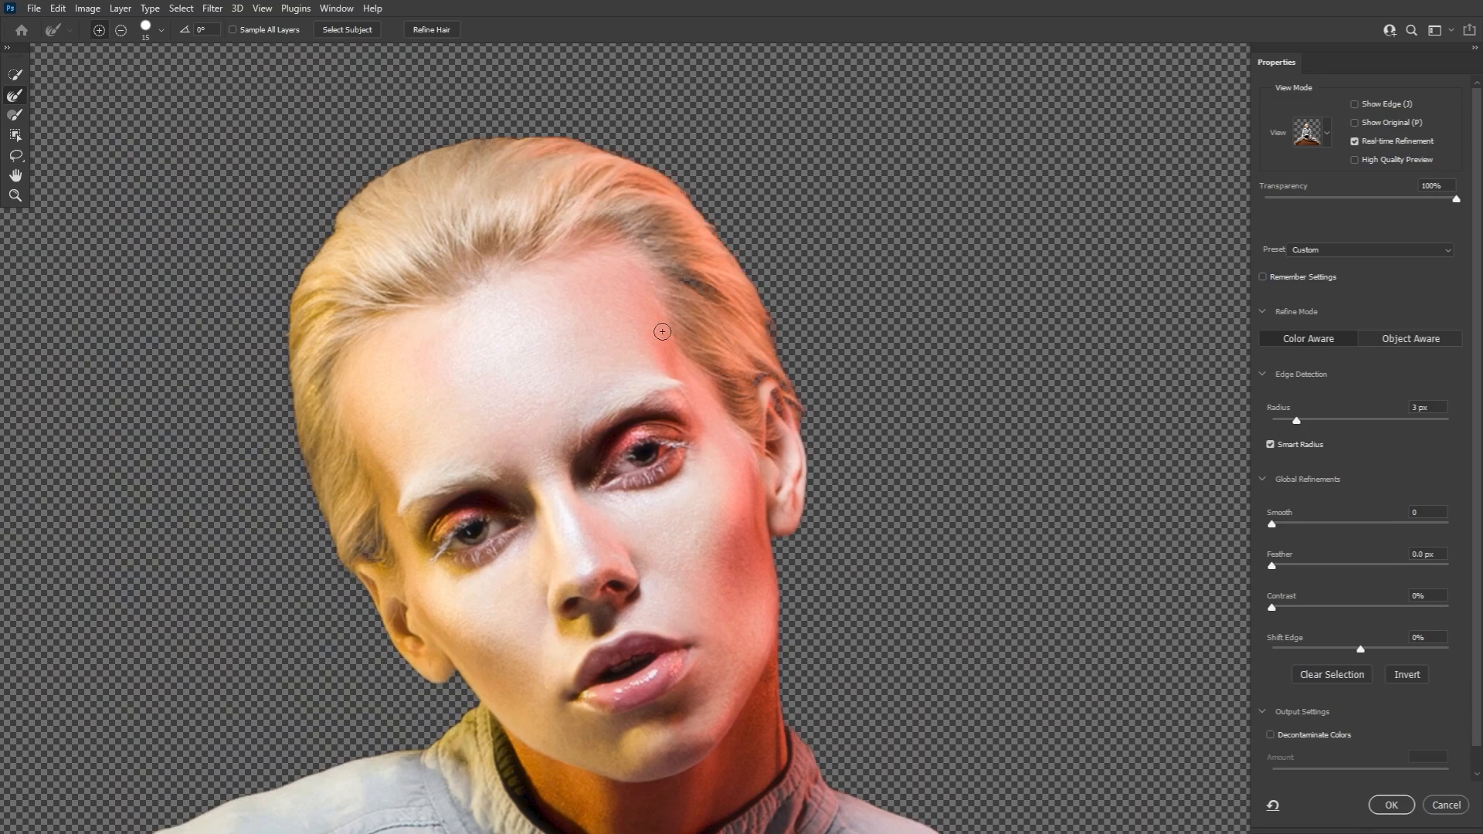
drag(582, 211, 610, 166)
drag(1271, 565, 1344, 650)
click(1392, 805)
Make the Grassy Hills background layer visible behind the whole figure and select it.
click(229, 275)
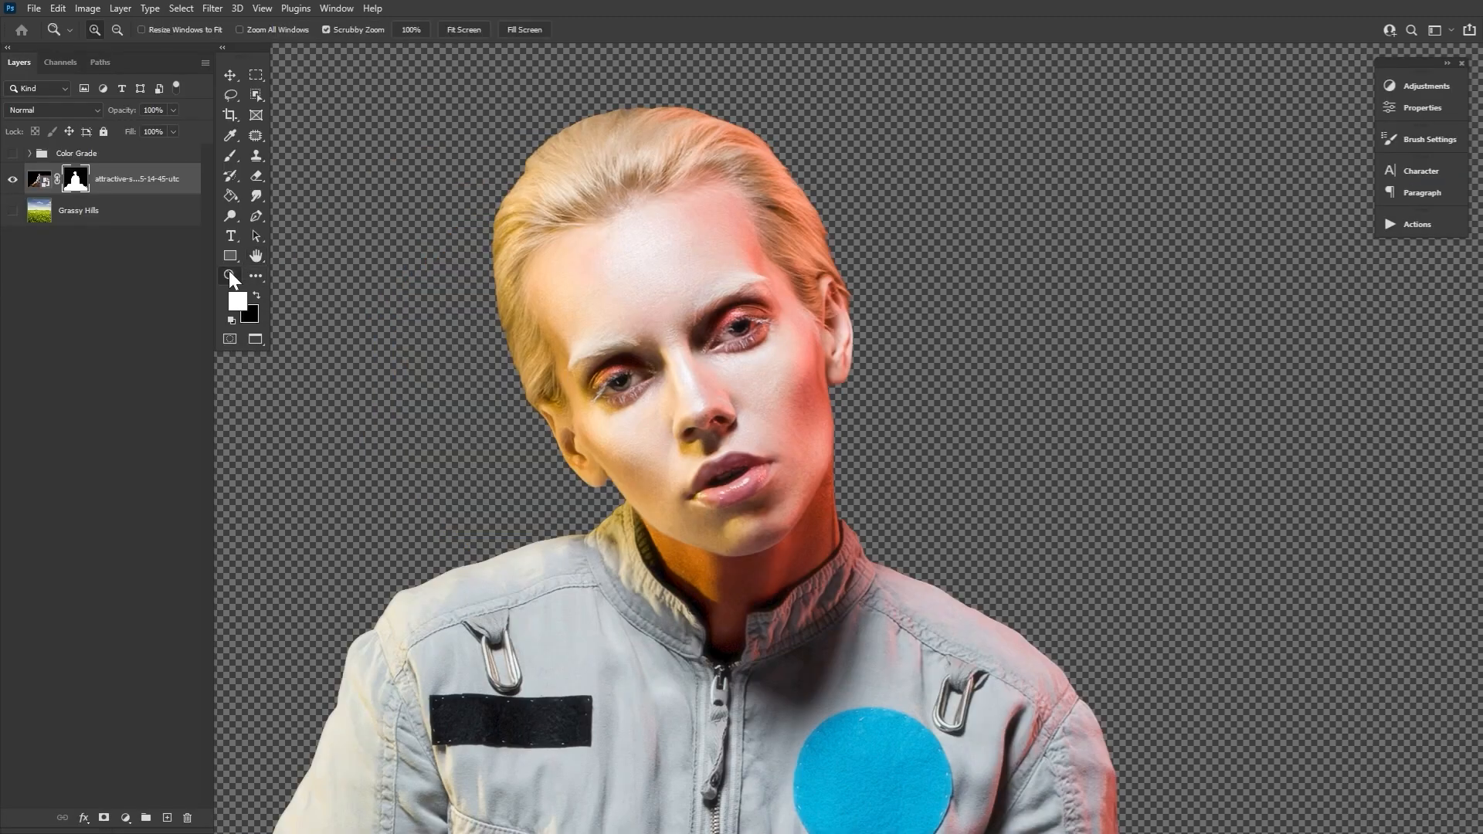
drag(609, 399, 523, 519)
click(525, 562)
scroll(518, 573, down, 5)
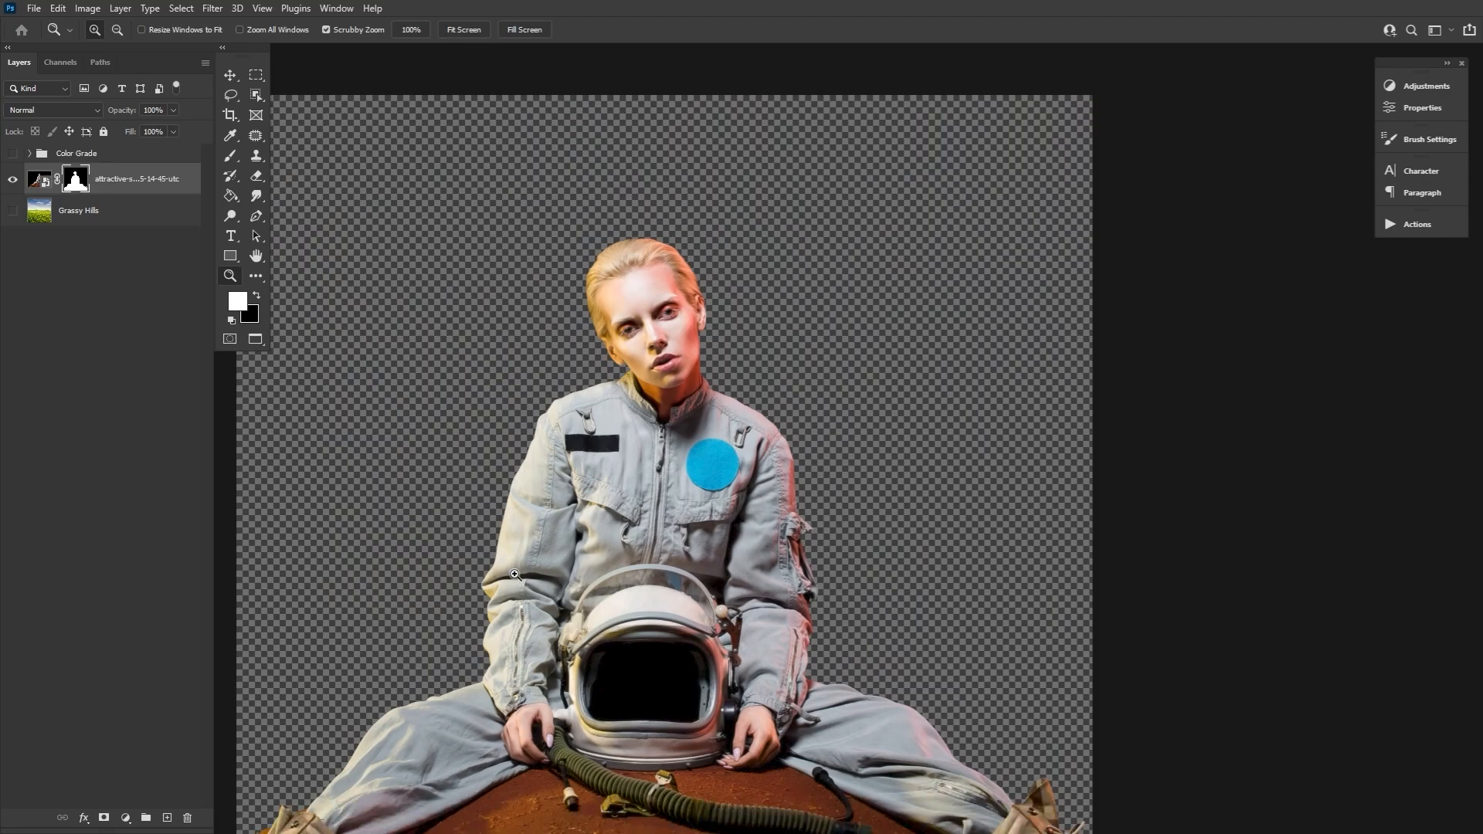
click(15, 216)
click(128, 217)
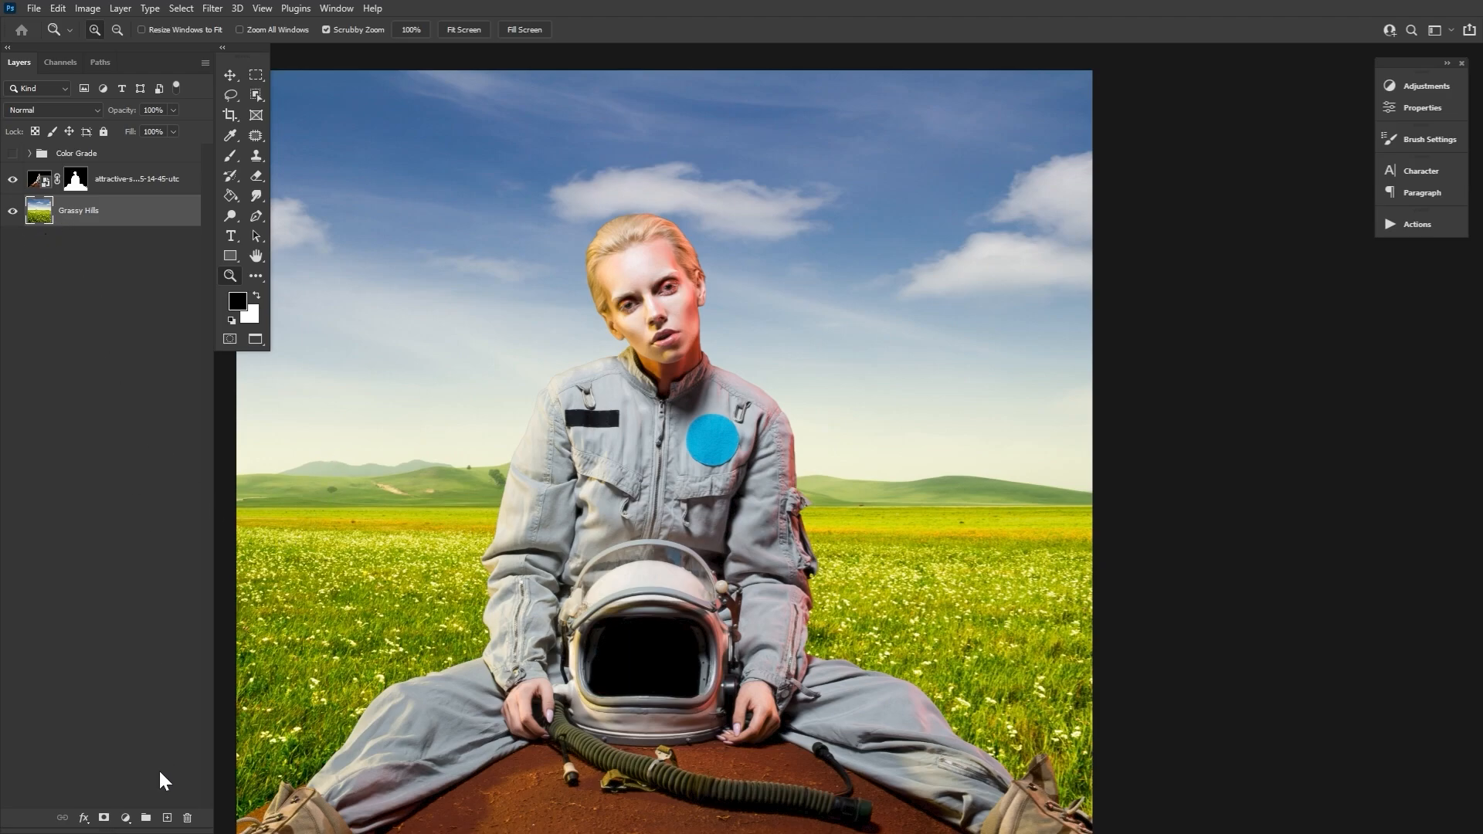
Add a new layer above Grassy Hills and set its blend mode to Soft Light.
click(167, 817)
click(33, 113)
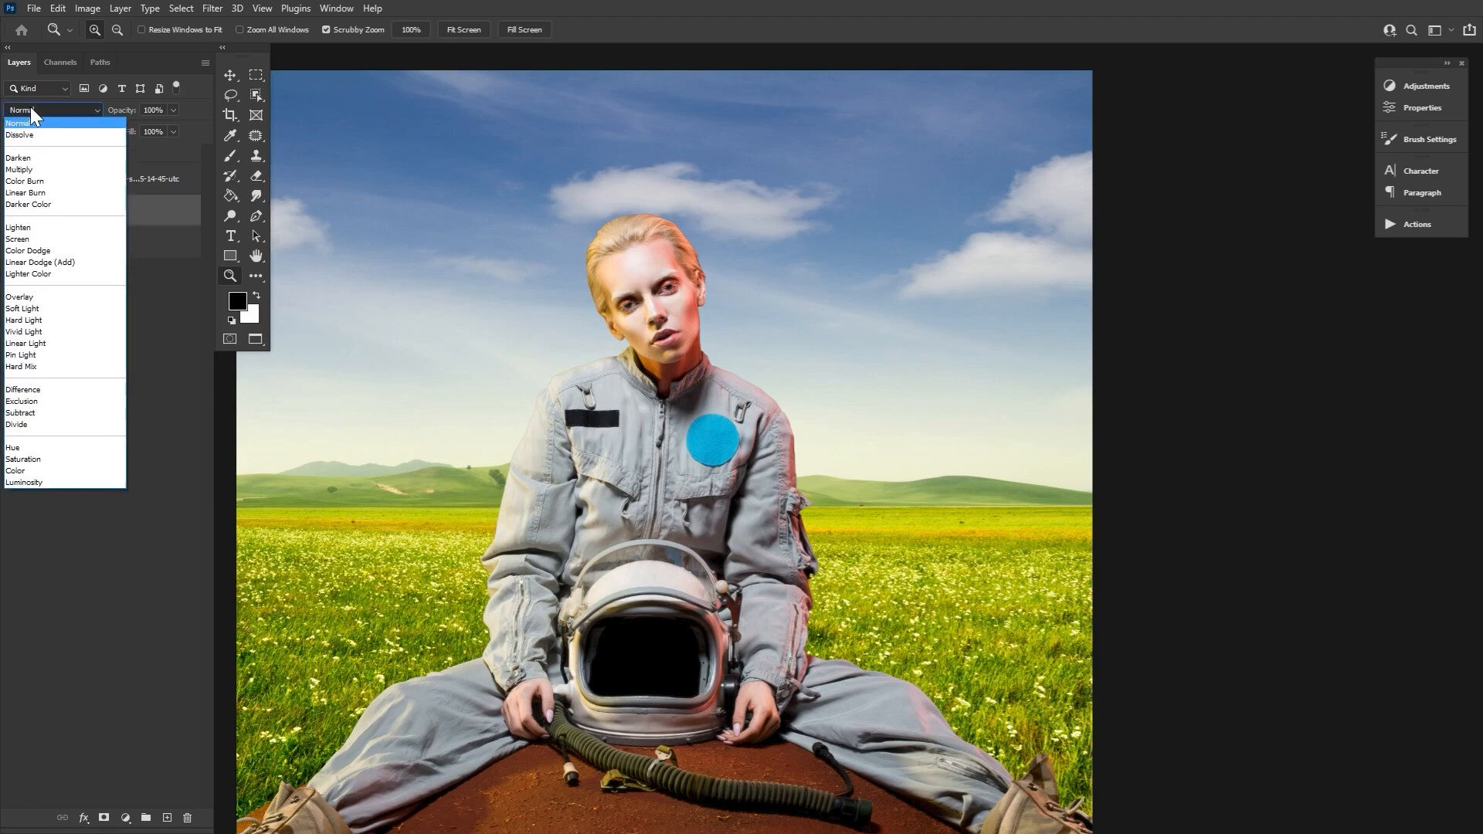
click(40, 308)
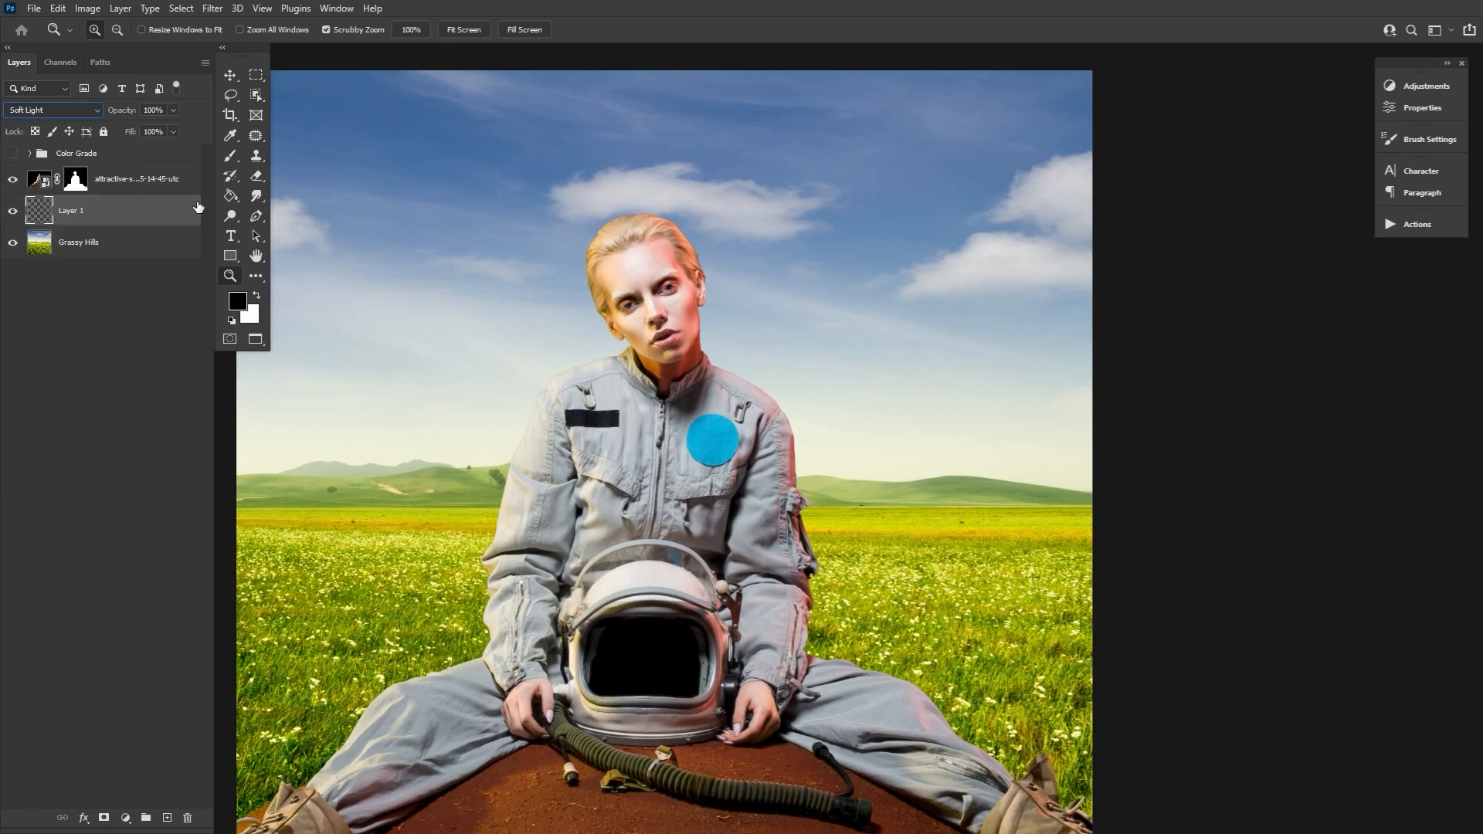
Darken the sky on the Soft Light layer with a very large Soft Round brush in black.
click(232, 157)
click(106, 36)
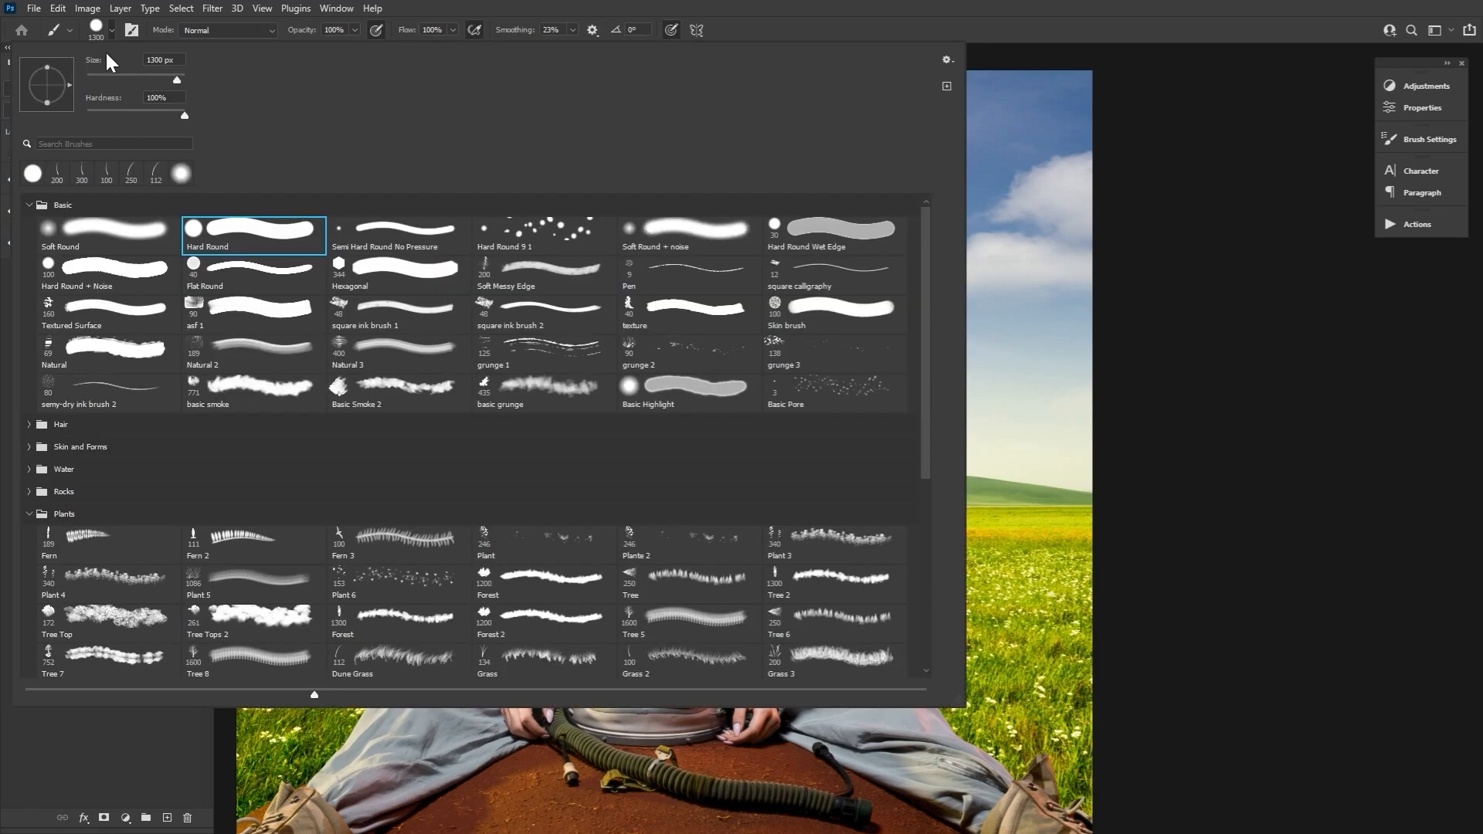
double_click(128, 235)
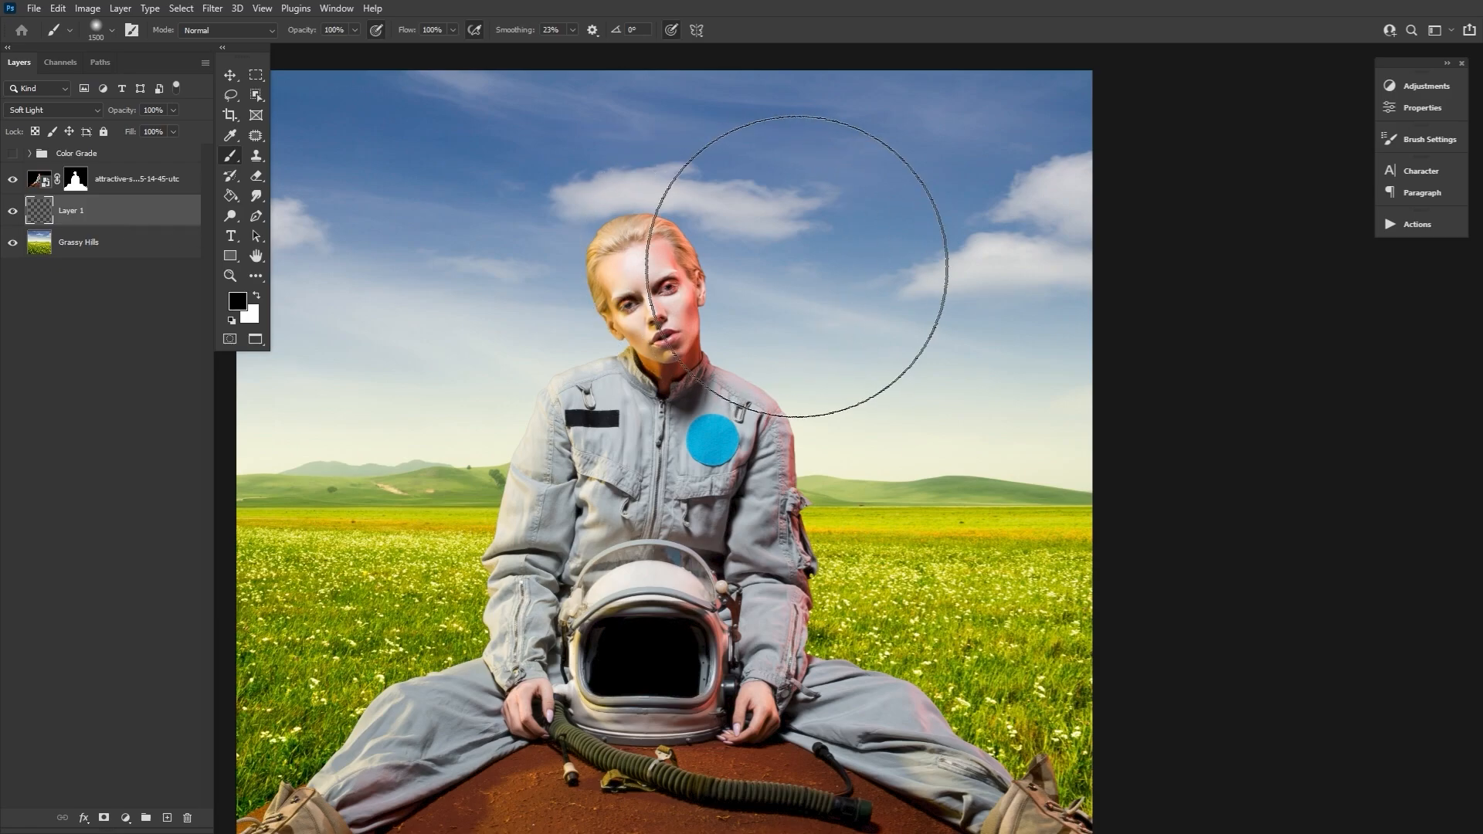
mouse_move(1092, 232)
mouse_down()
mouse_move(815, 223)
mouse_move(503, 237)
mouse_move(46, 212)
mouse_up()
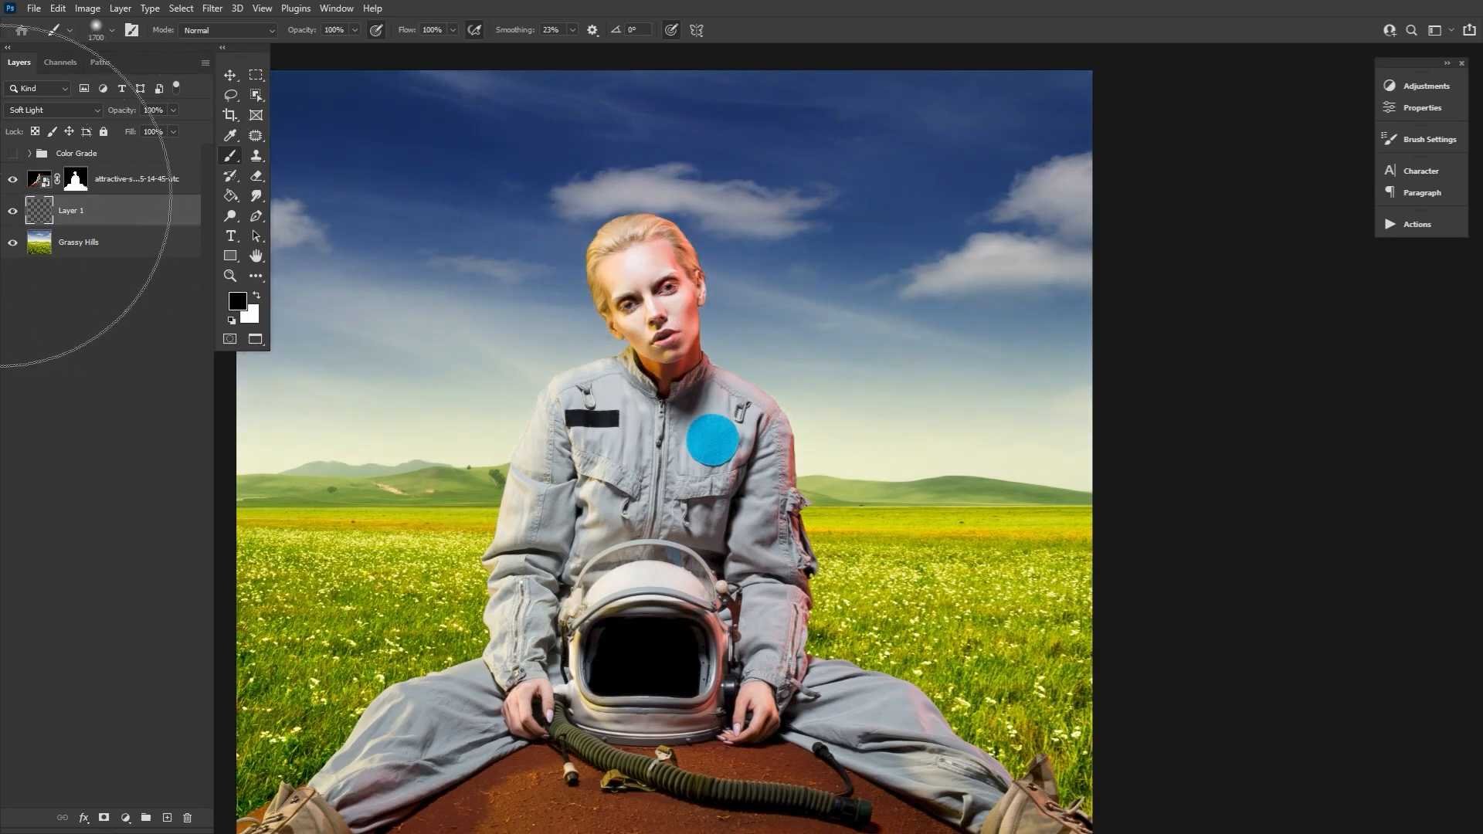
Lower the opacity of the Soft Light sky layer to 86%.
click(230, 275)
drag(528, 371, 442, 424)
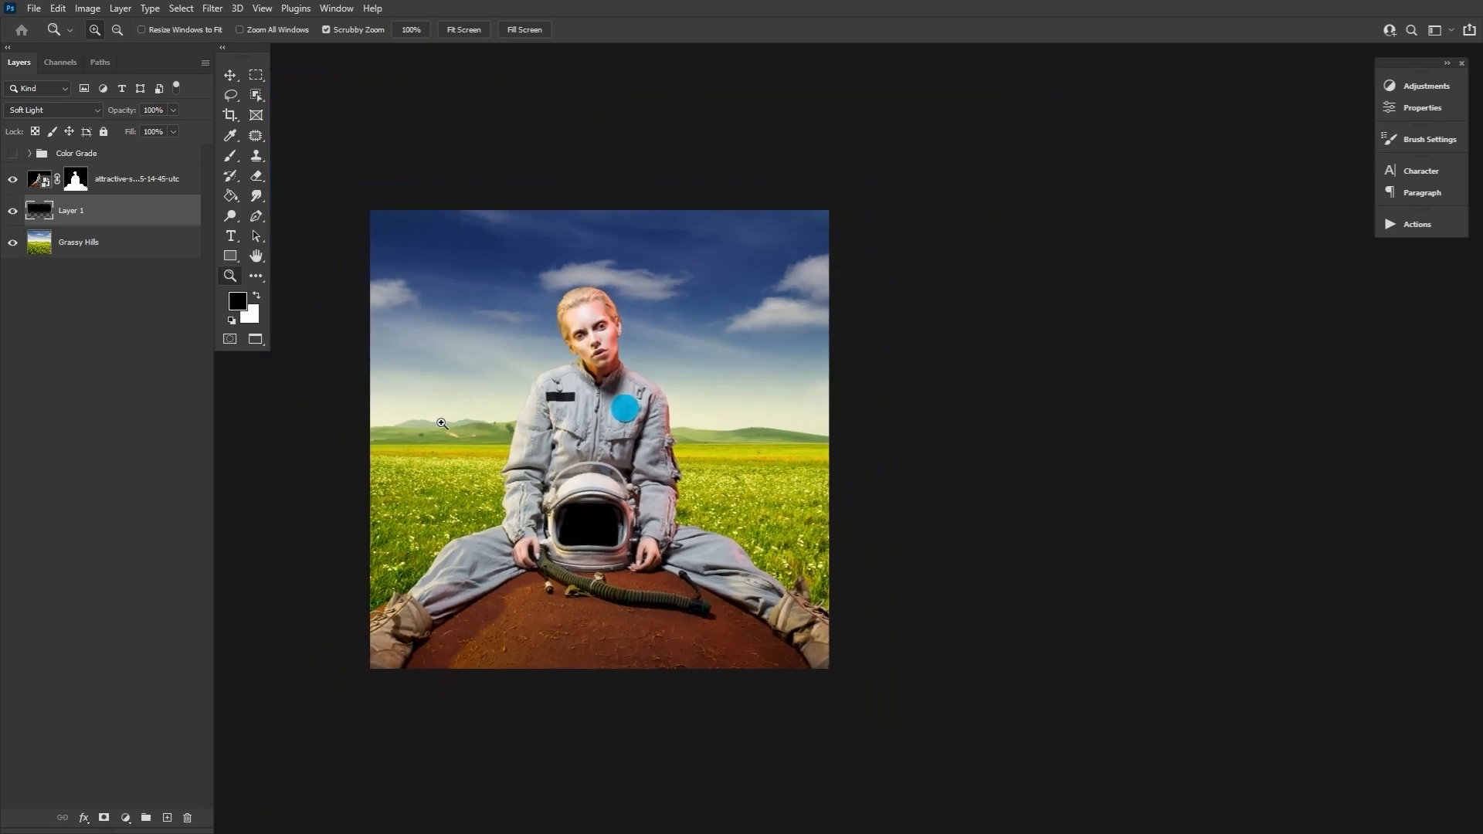
click(381, 469)
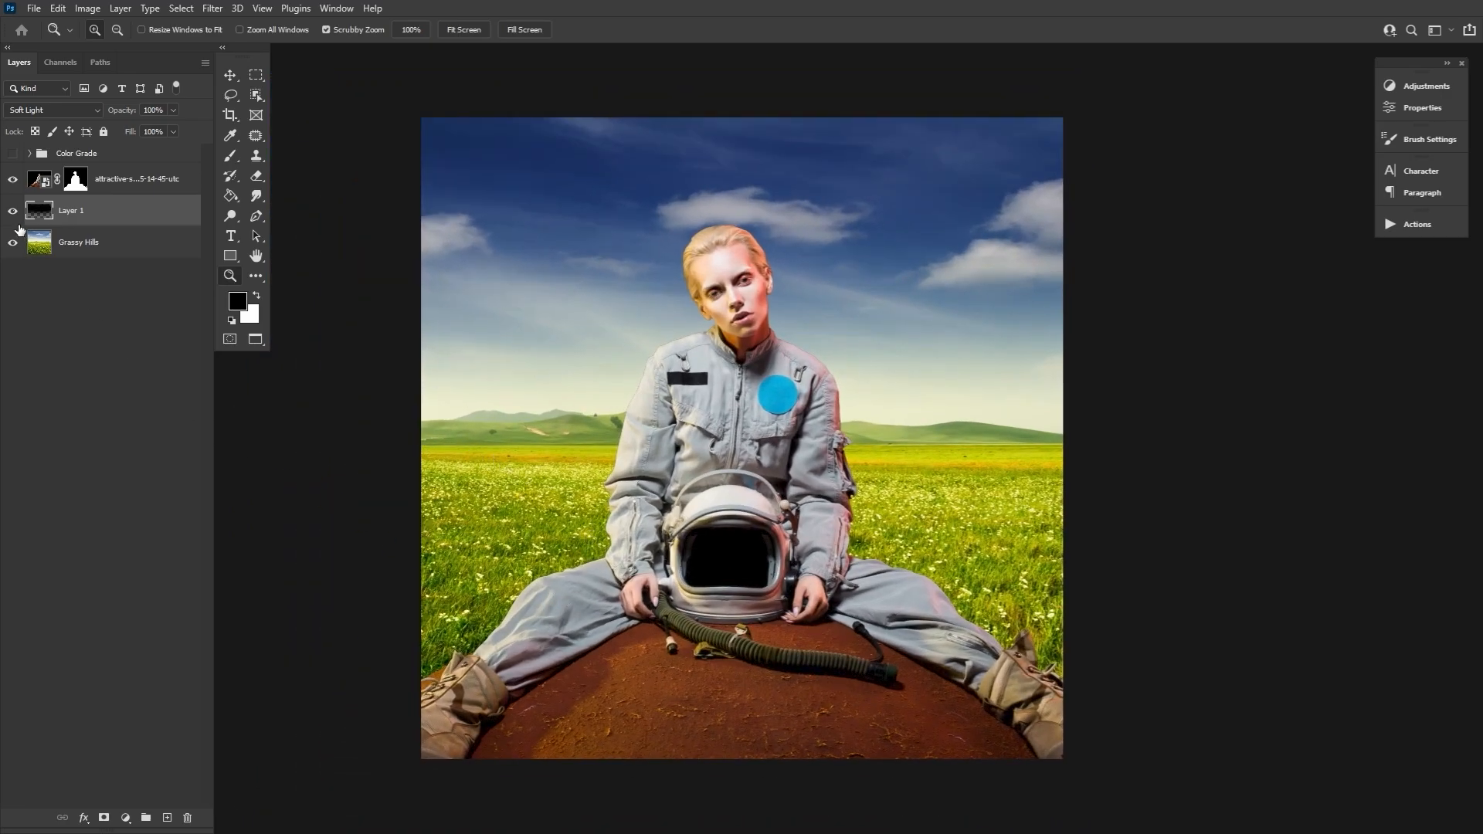
drag(125, 111, 114, 118)
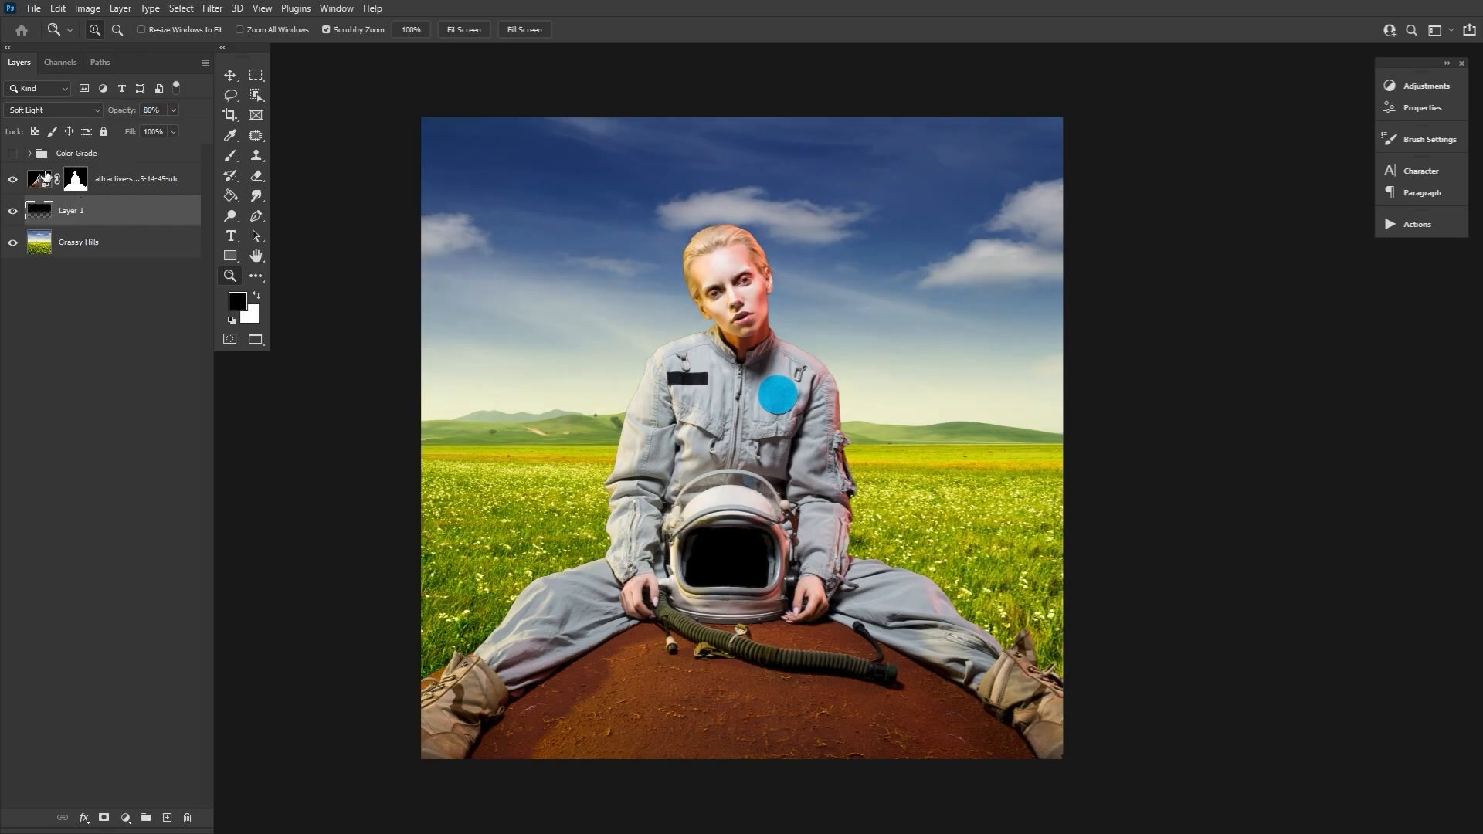
Make the Color Grade group visible and expand it to list its adjustment layers.
click(121, 155)
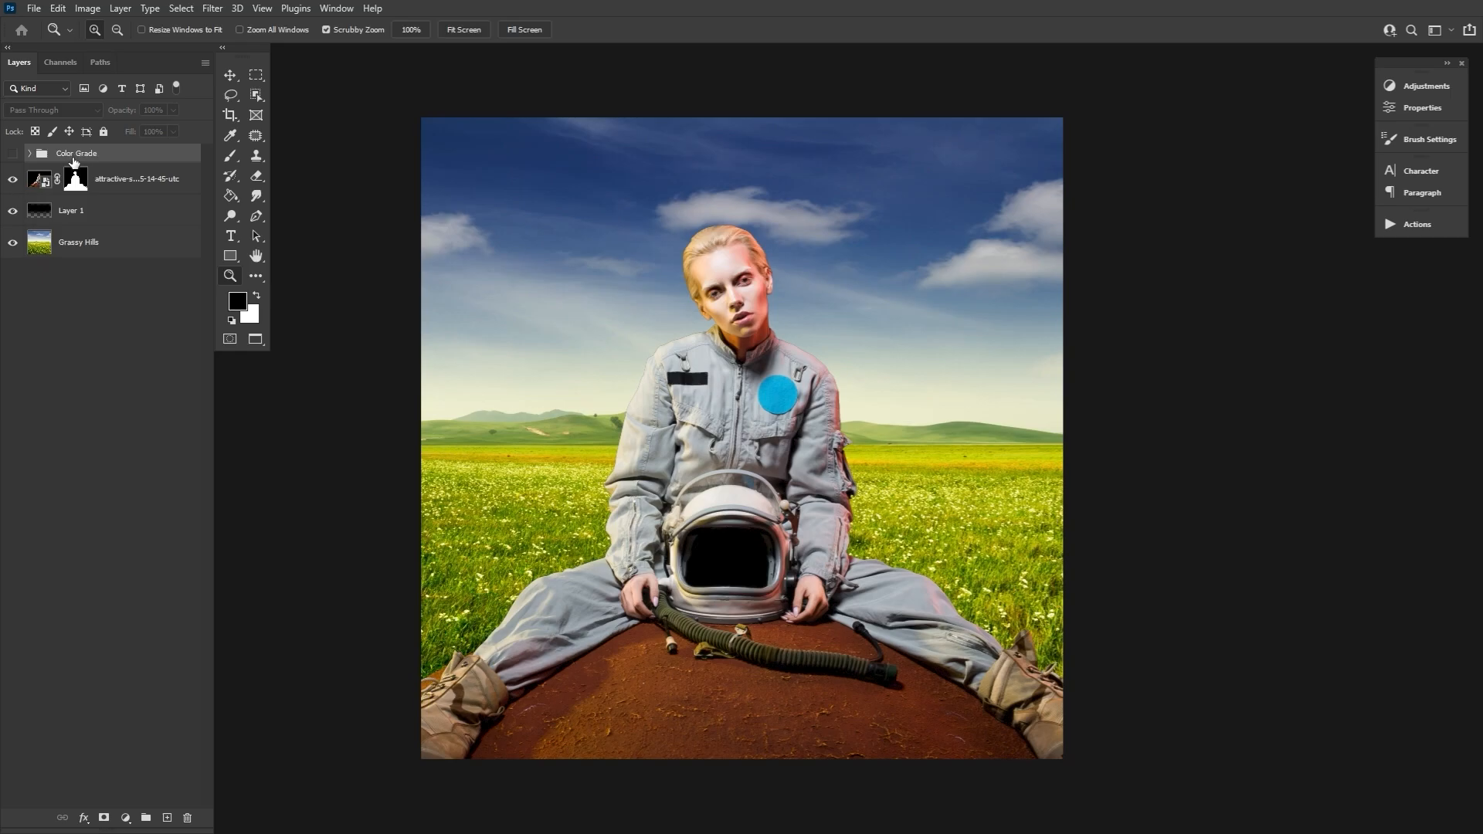
click(12, 154)
click(29, 154)
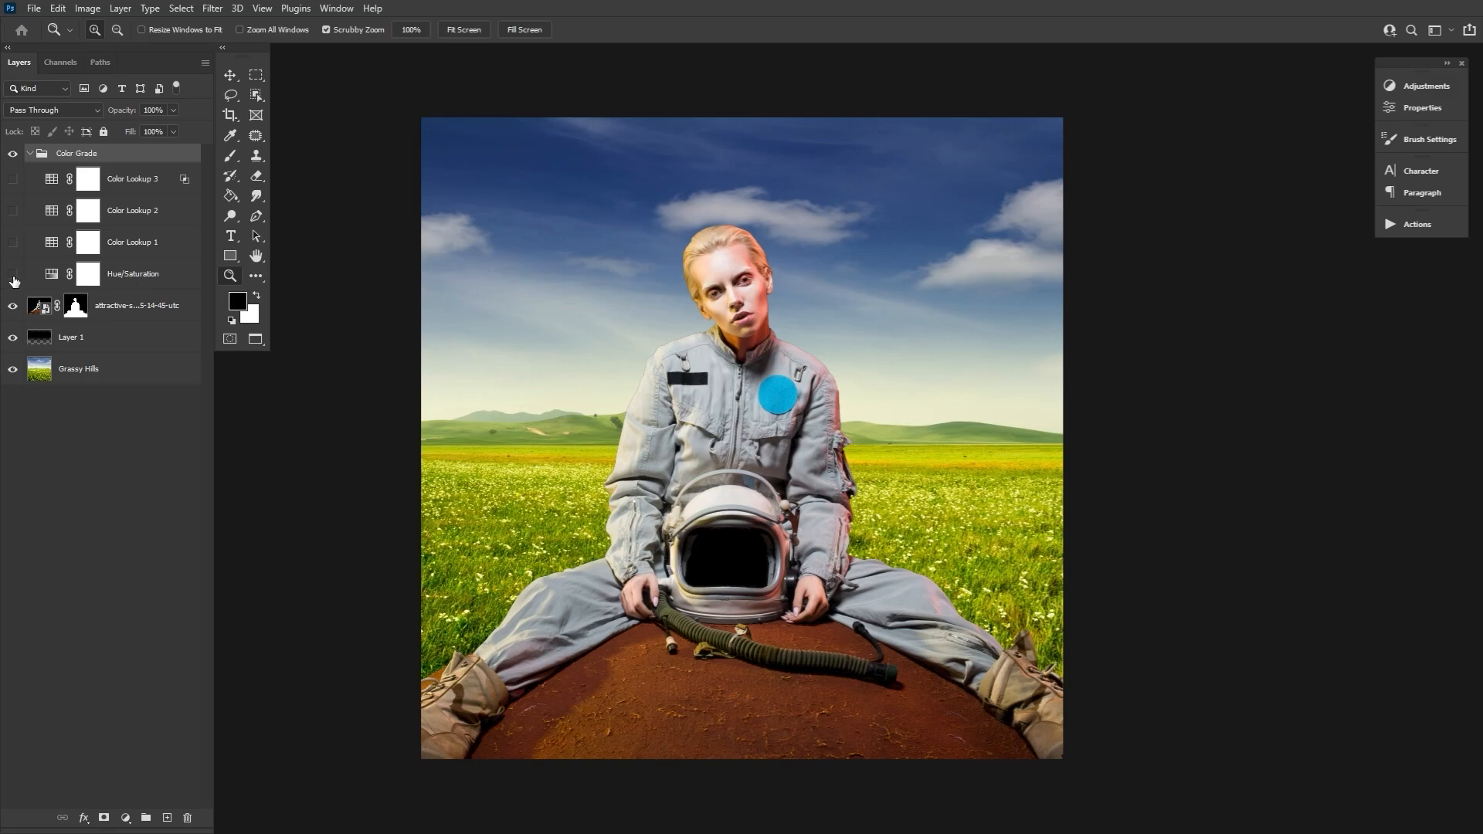
Show the Hue/Saturation adjustment in the Color Grade group and open its Cyans range settings.
click(13, 275)
double_click(49, 275)
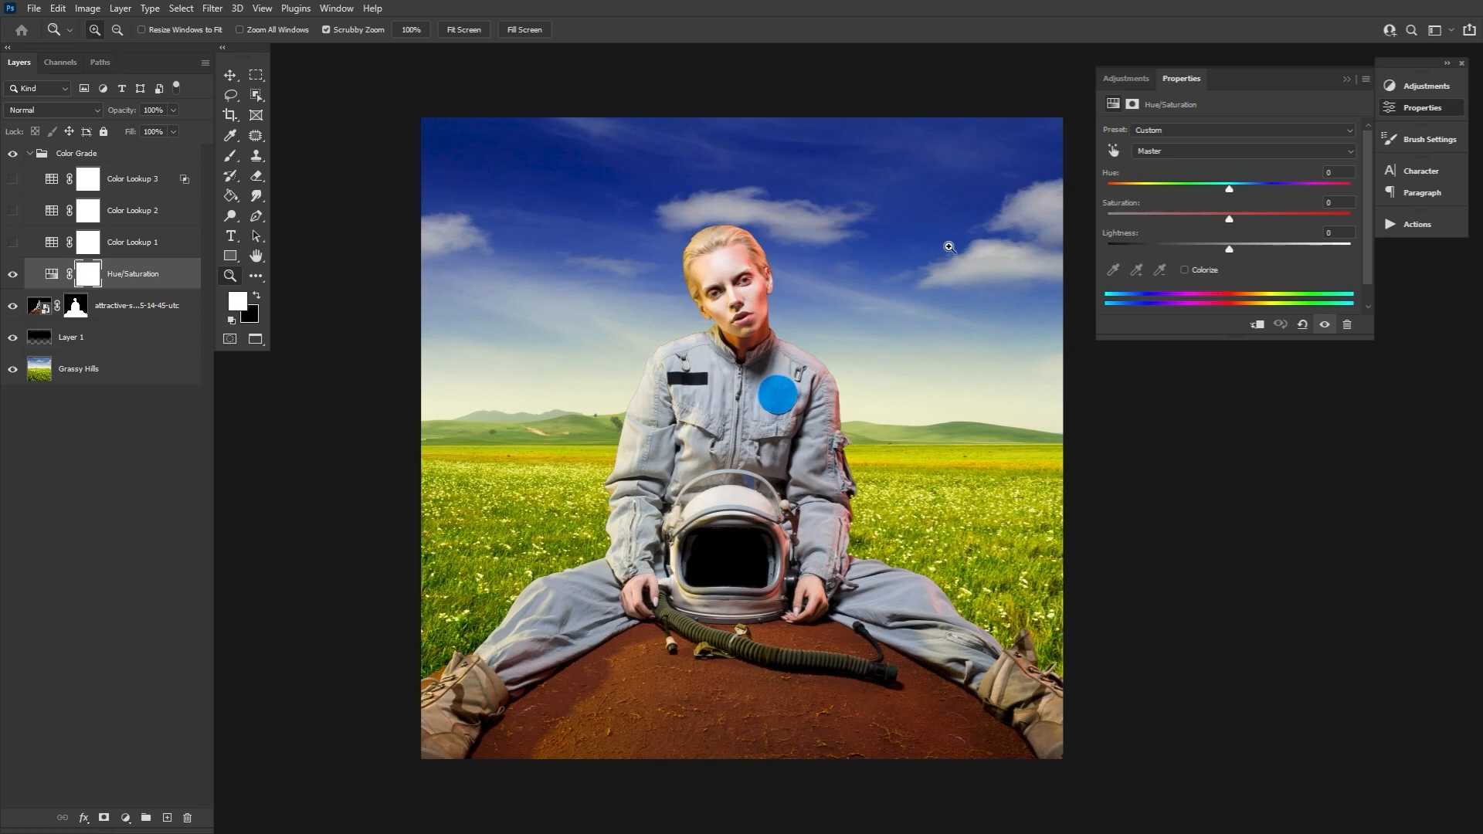
click(1161, 153)
click(1154, 213)
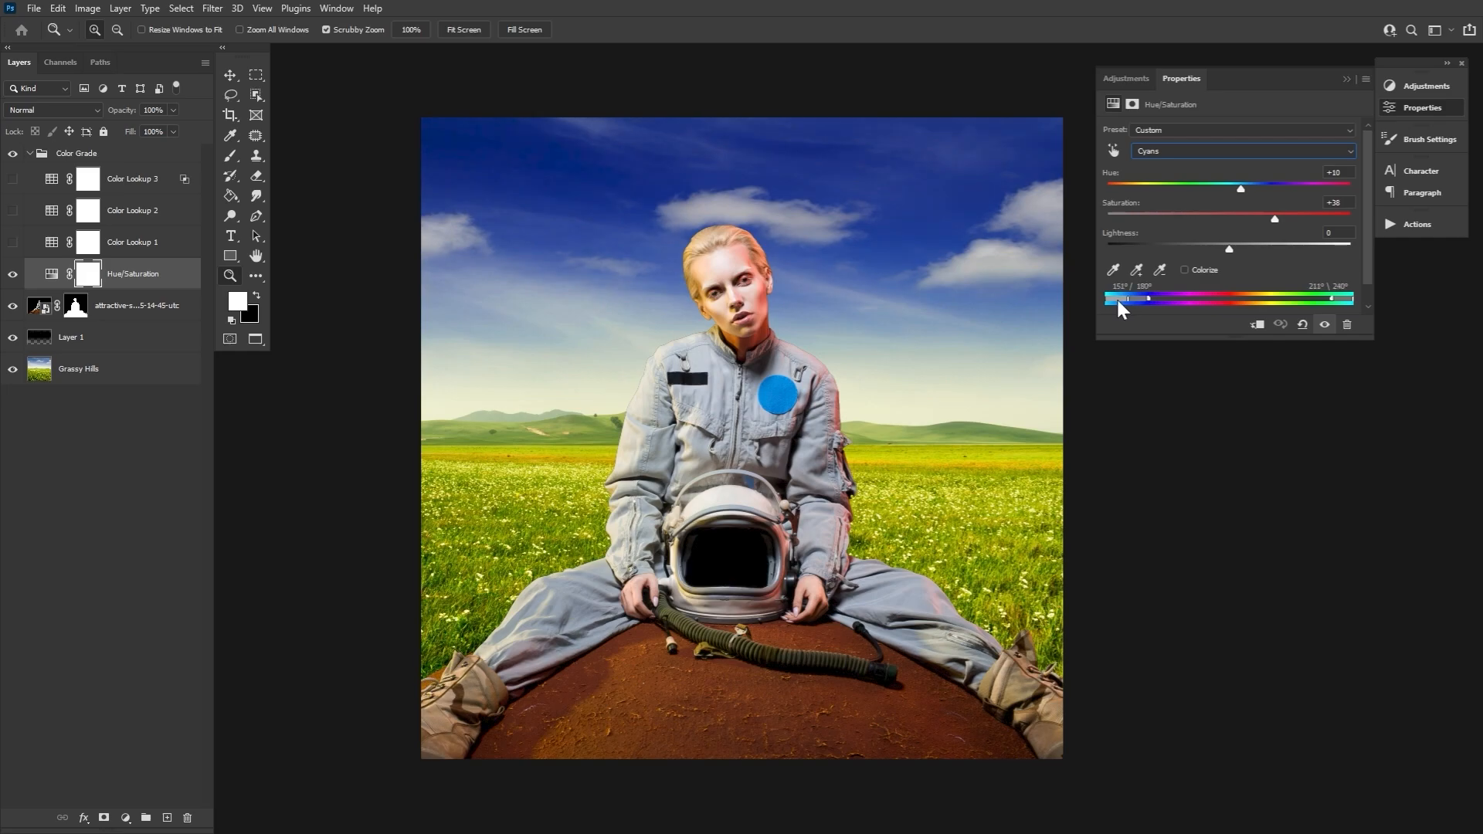
drag(1118, 302, 1116, 325)
drag(1325, 299, 1324, 299)
Turn on the Color Lookup 1, Color Lookup 2 and Color Lookup 3 adjustments in the Color Grade group.
click(53, 245)
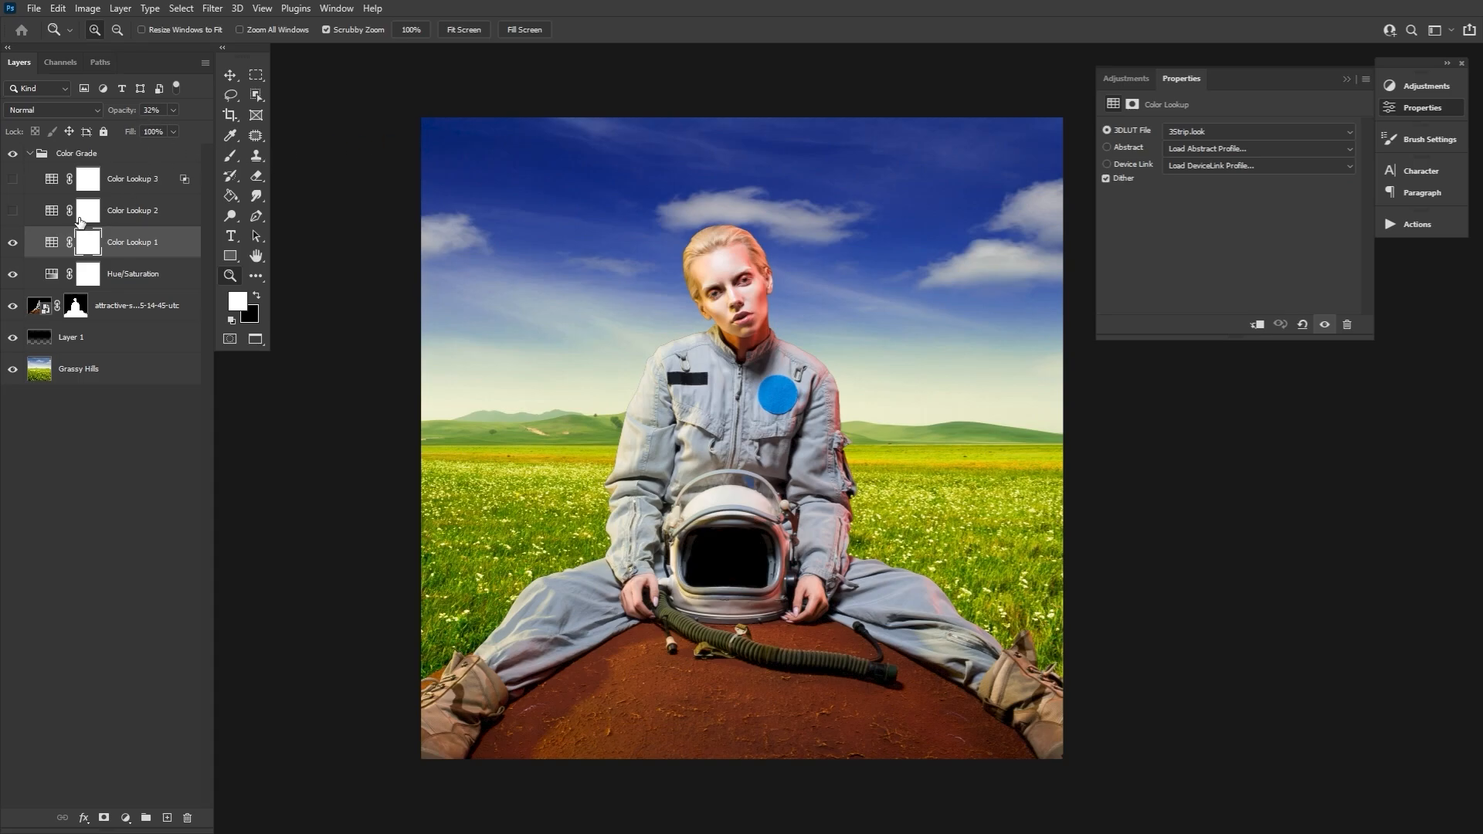
click(12, 210)
click(56, 222)
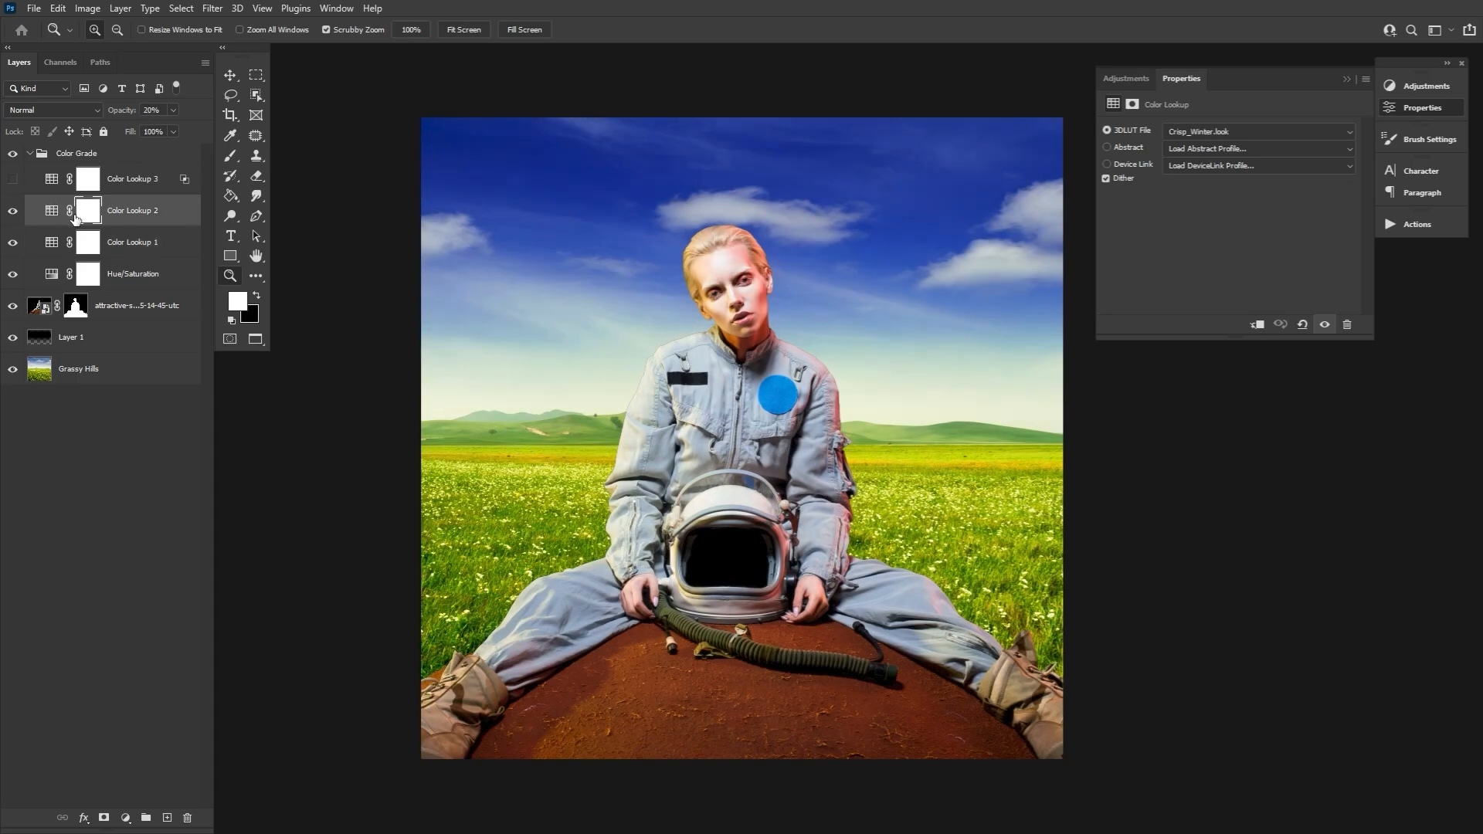
click(13, 180)
click(56, 180)
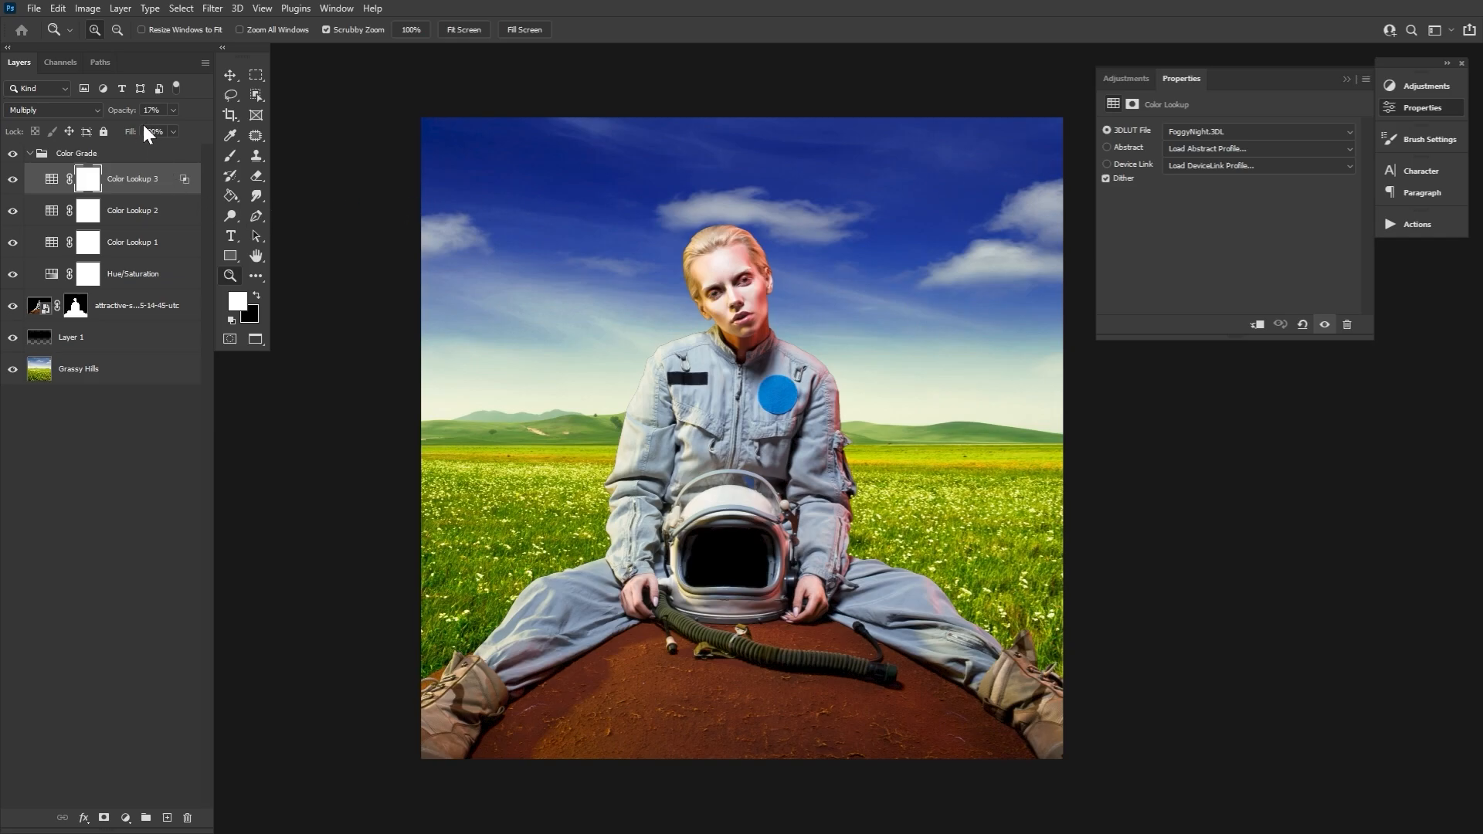
Set Color Lookup 3's Blend If highlight split for the underlying layer to 143 / 244 and apply the layer style.
double_click(188, 183)
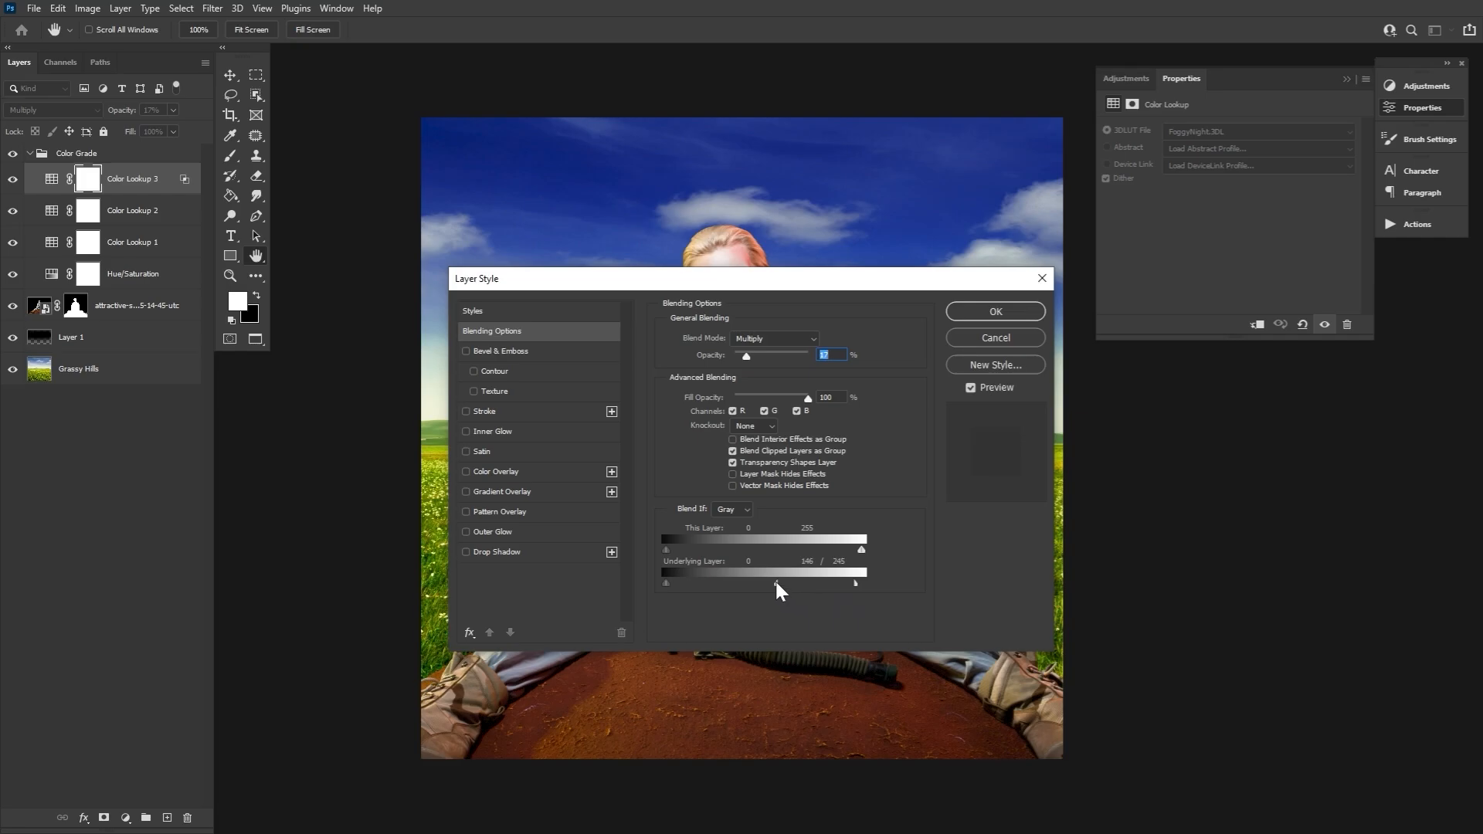
drag(744, 279, 737, 333)
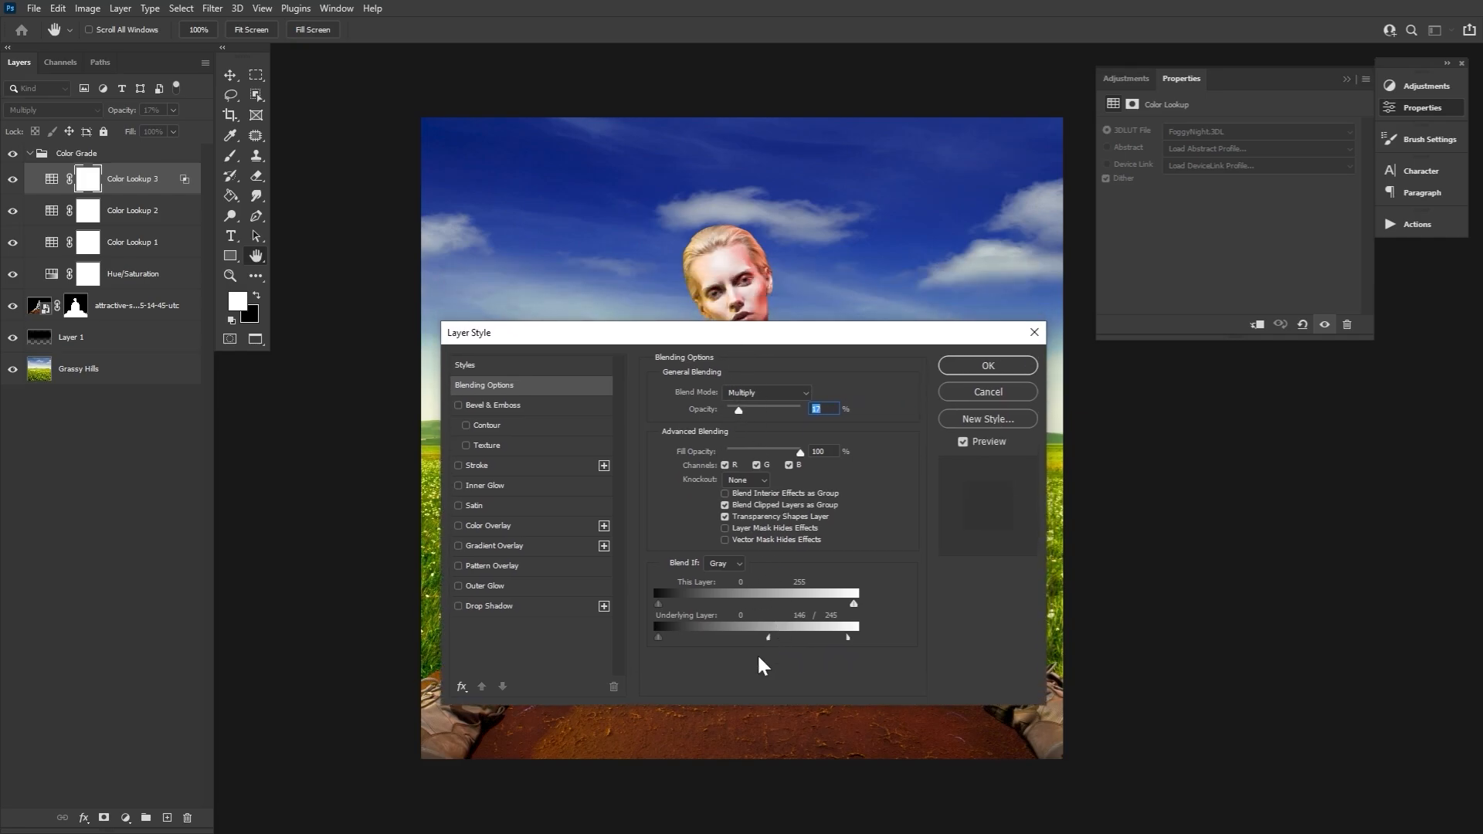
drag(775, 639, 846, 640)
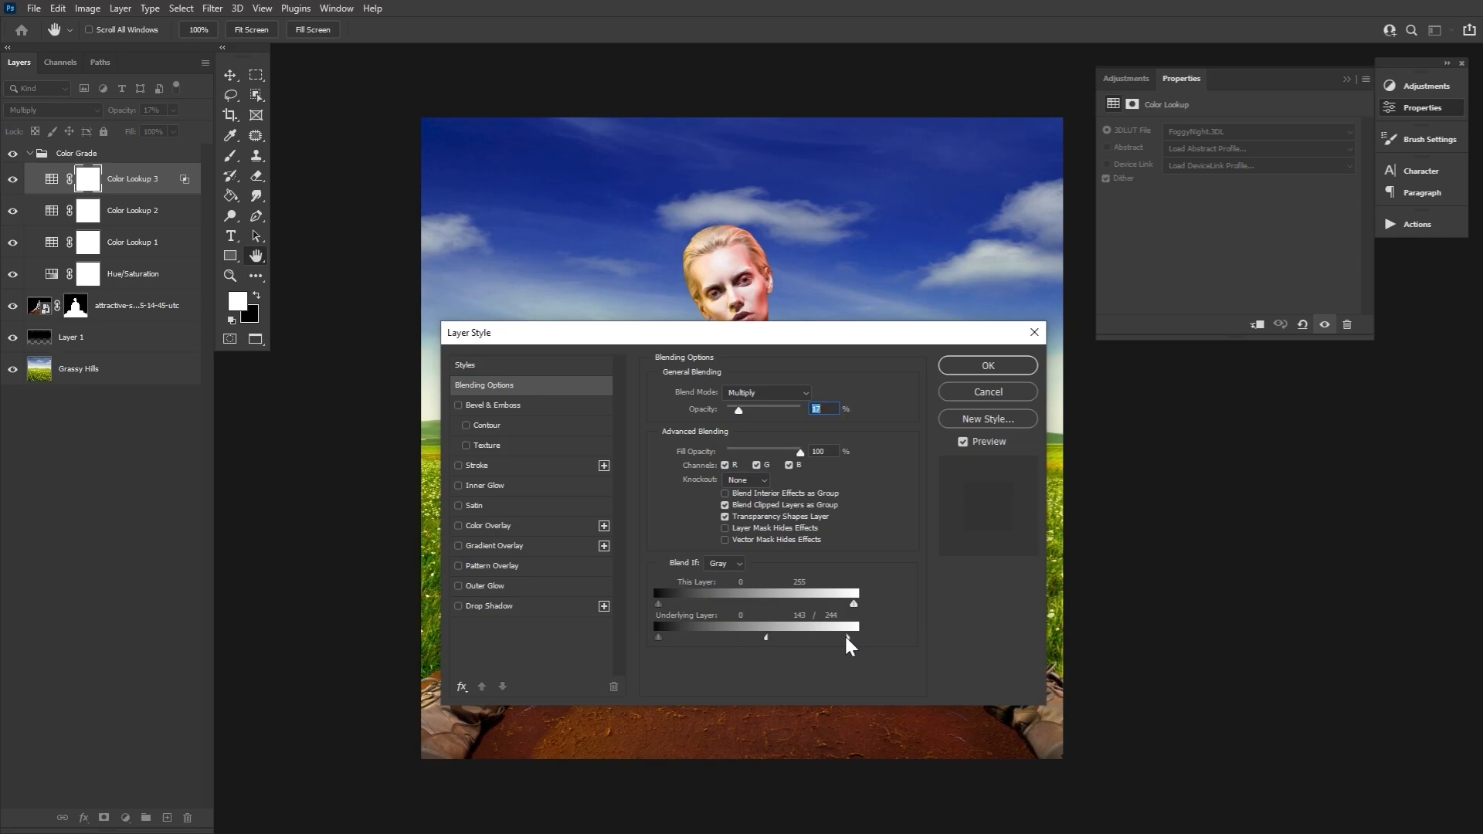
click(994, 443)
click(988, 365)
key(z)
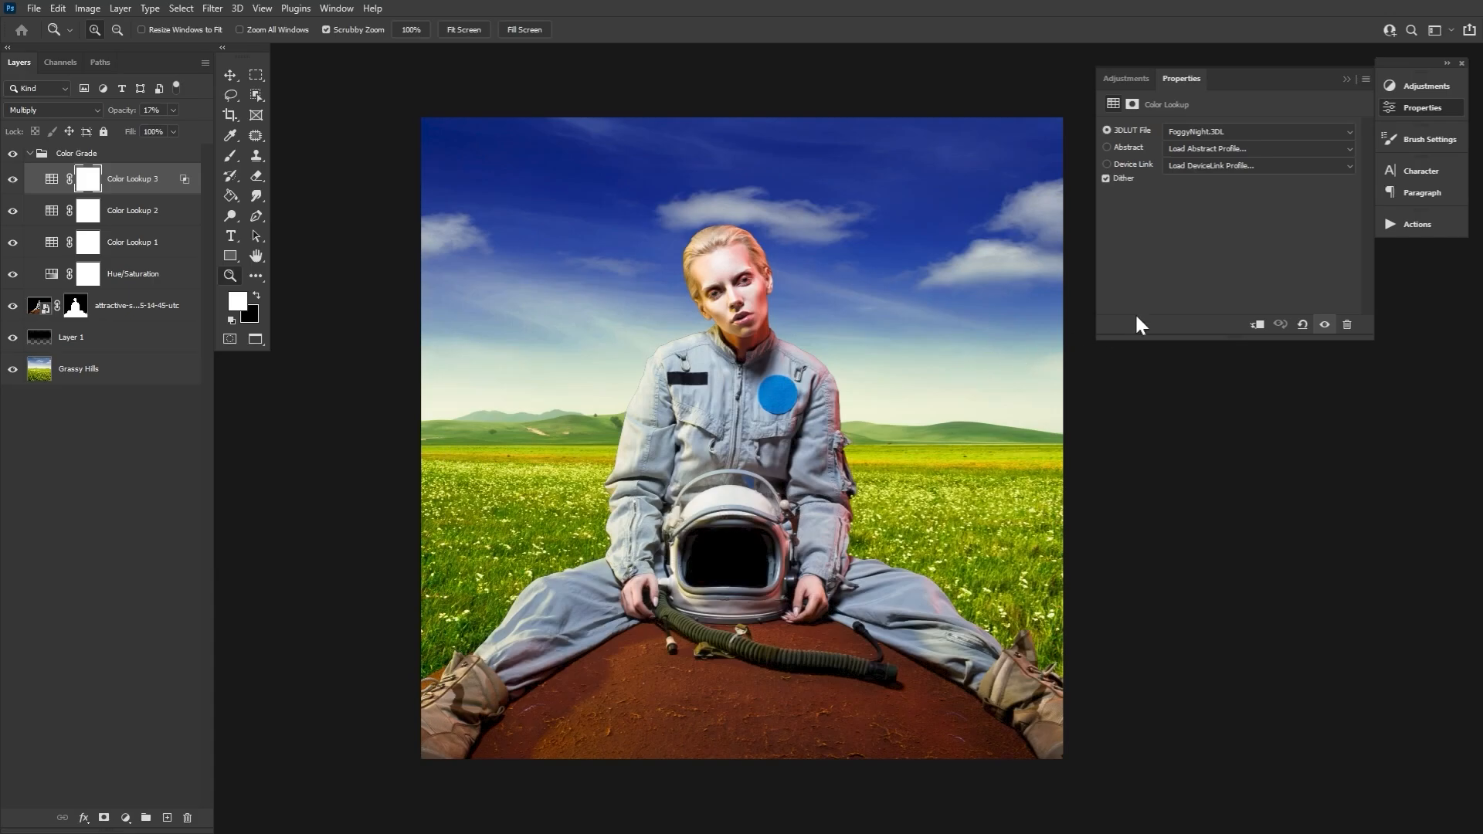
click(1387, 106)
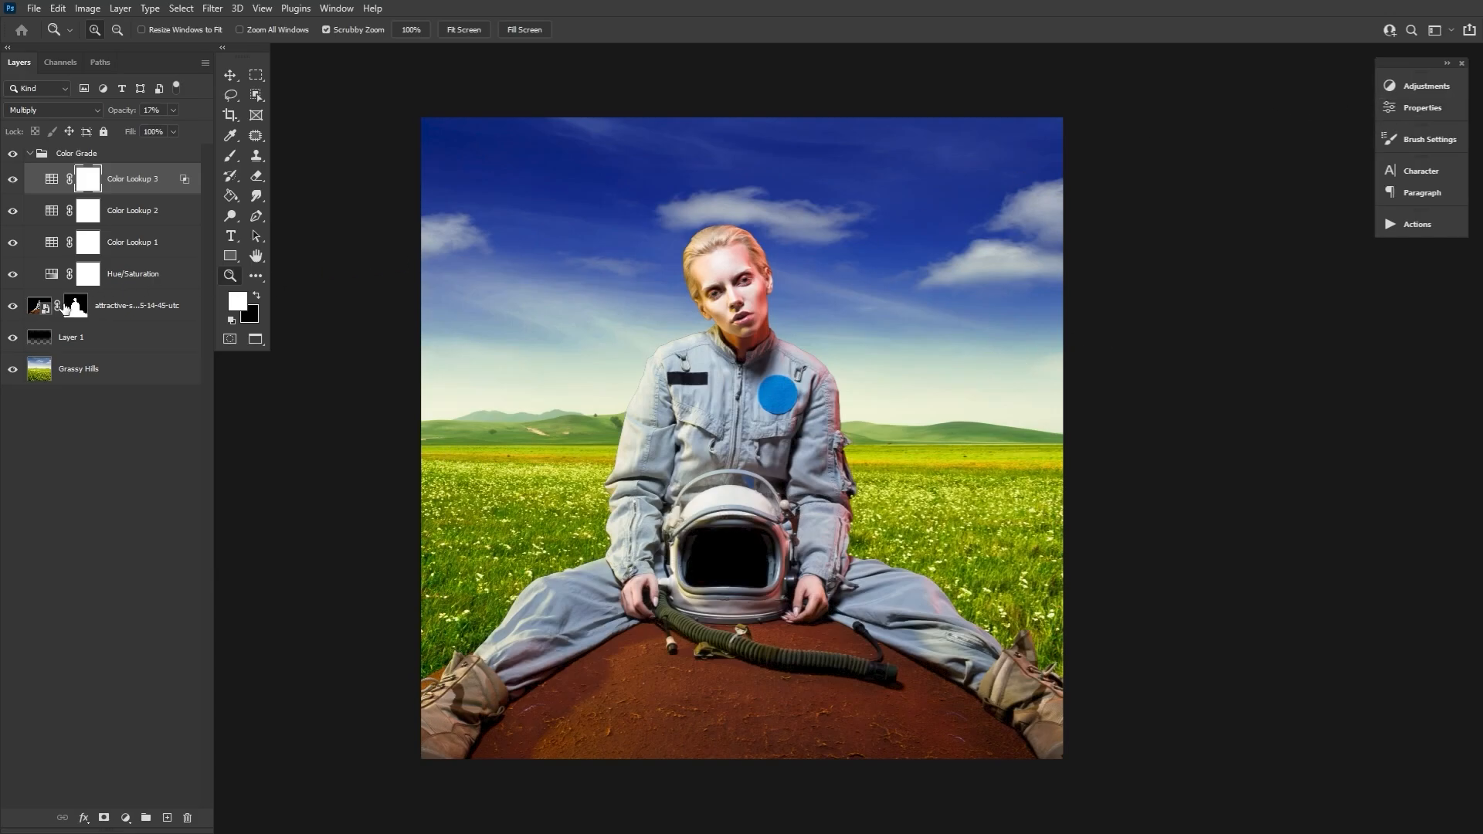
Collapse the Color Grade group and open Neural Filters for the astronaut layer.
click(35, 318)
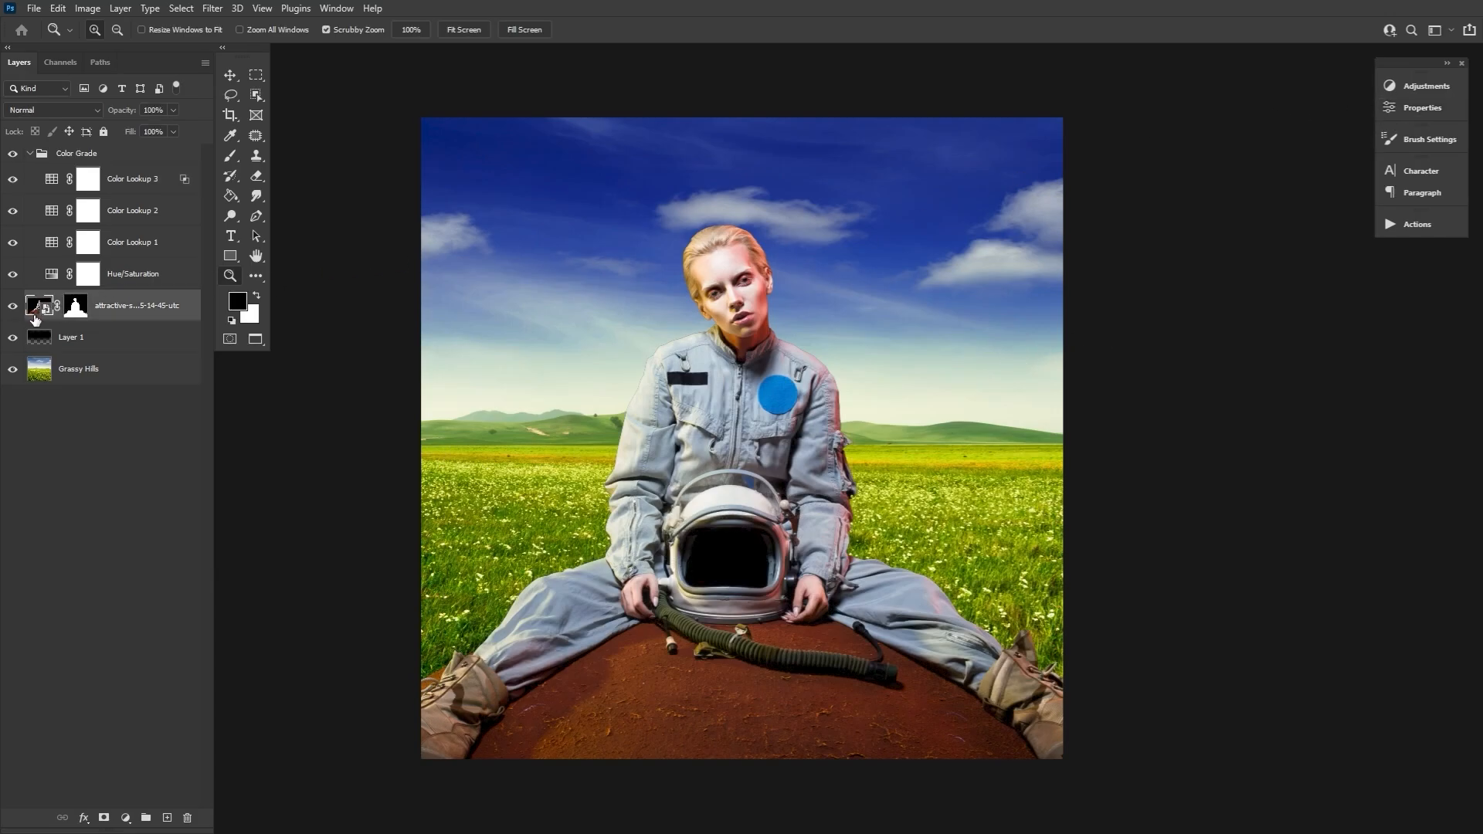
click(30, 153)
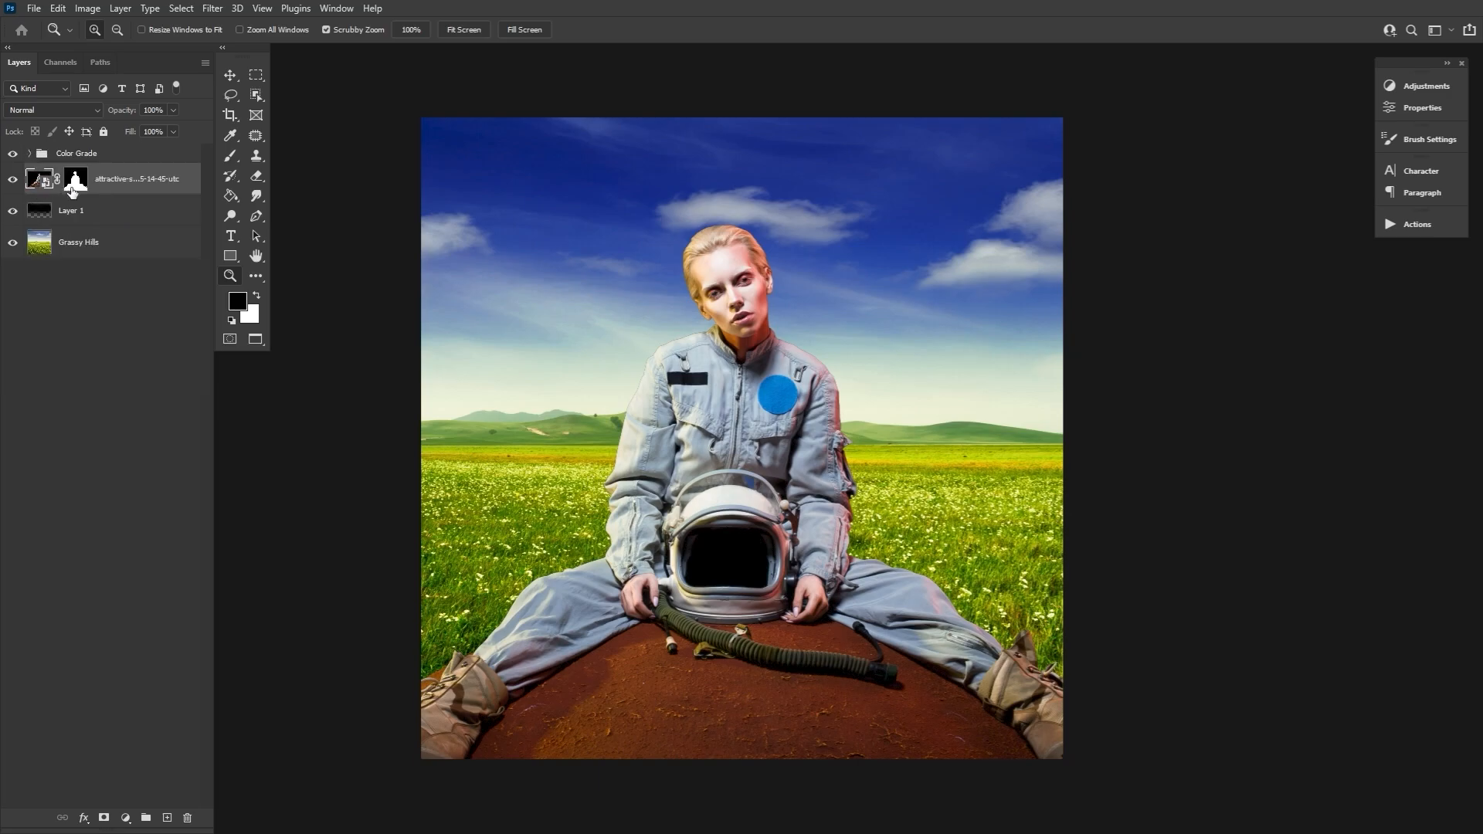
click(214, 9)
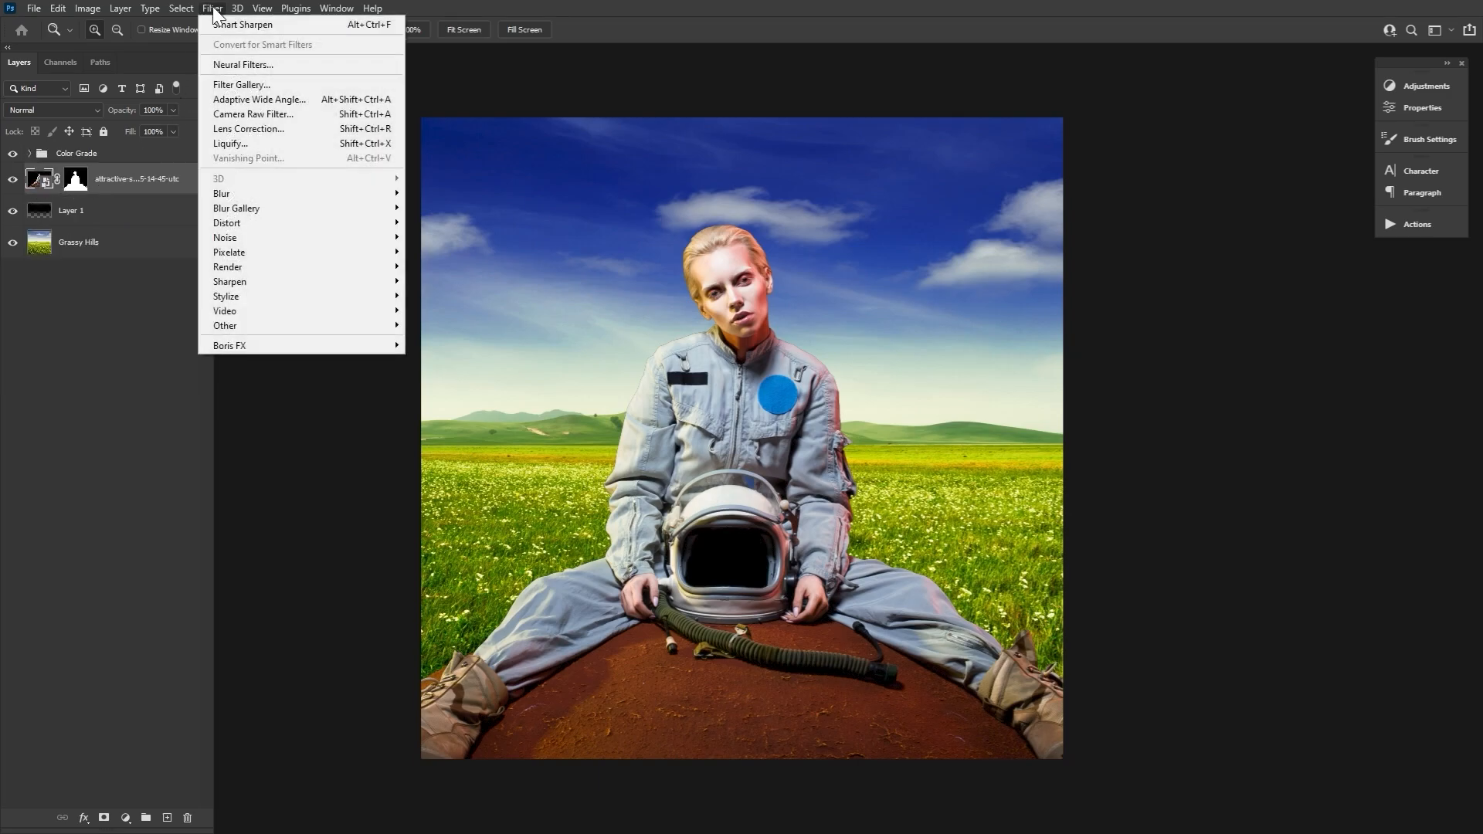
click(232, 64)
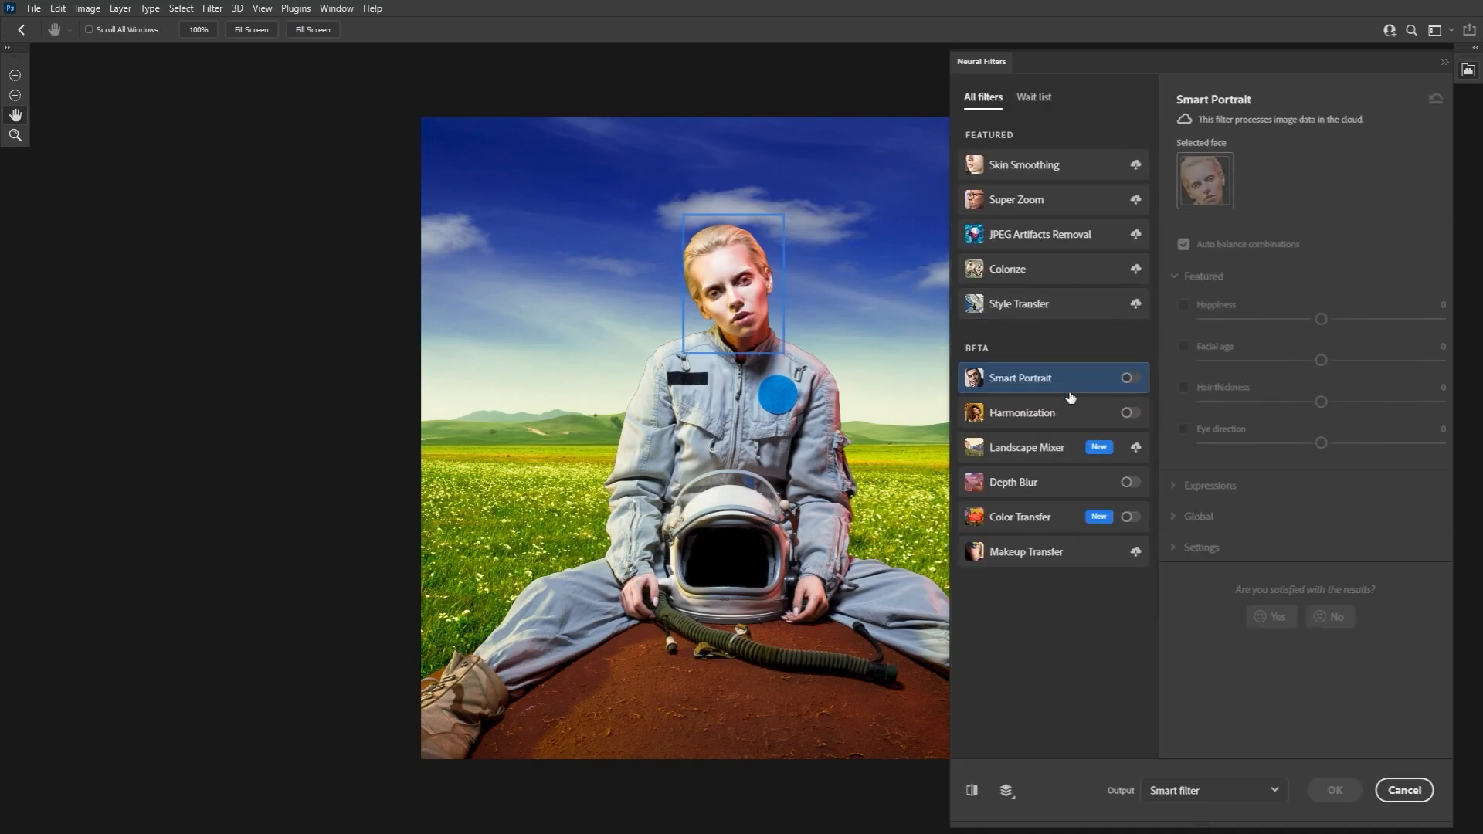
Enable the Harmonization neural filter with the Grassy Hills layer as its reference image.
click(1124, 416)
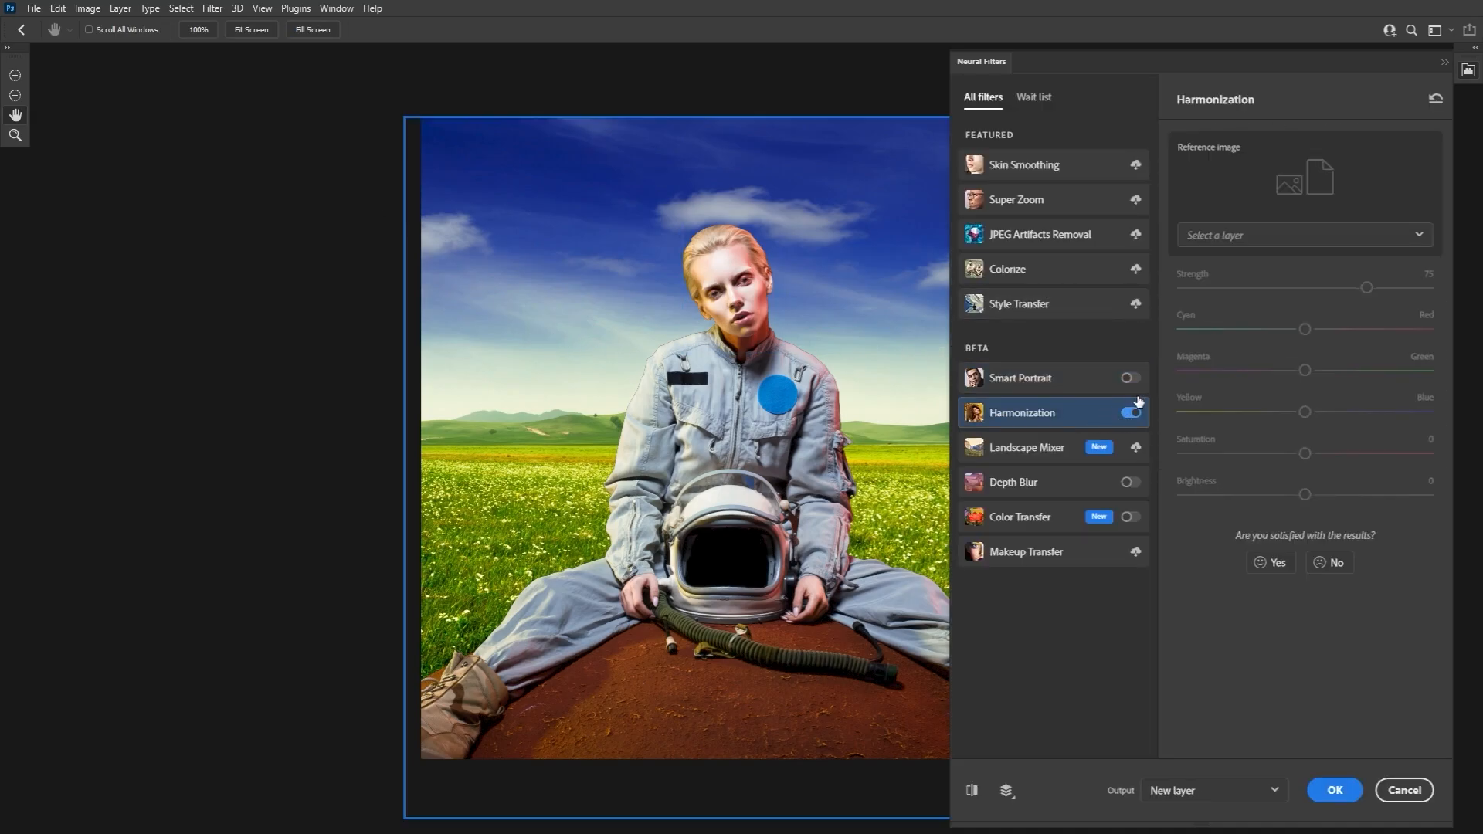
click(1222, 236)
click(1274, 317)
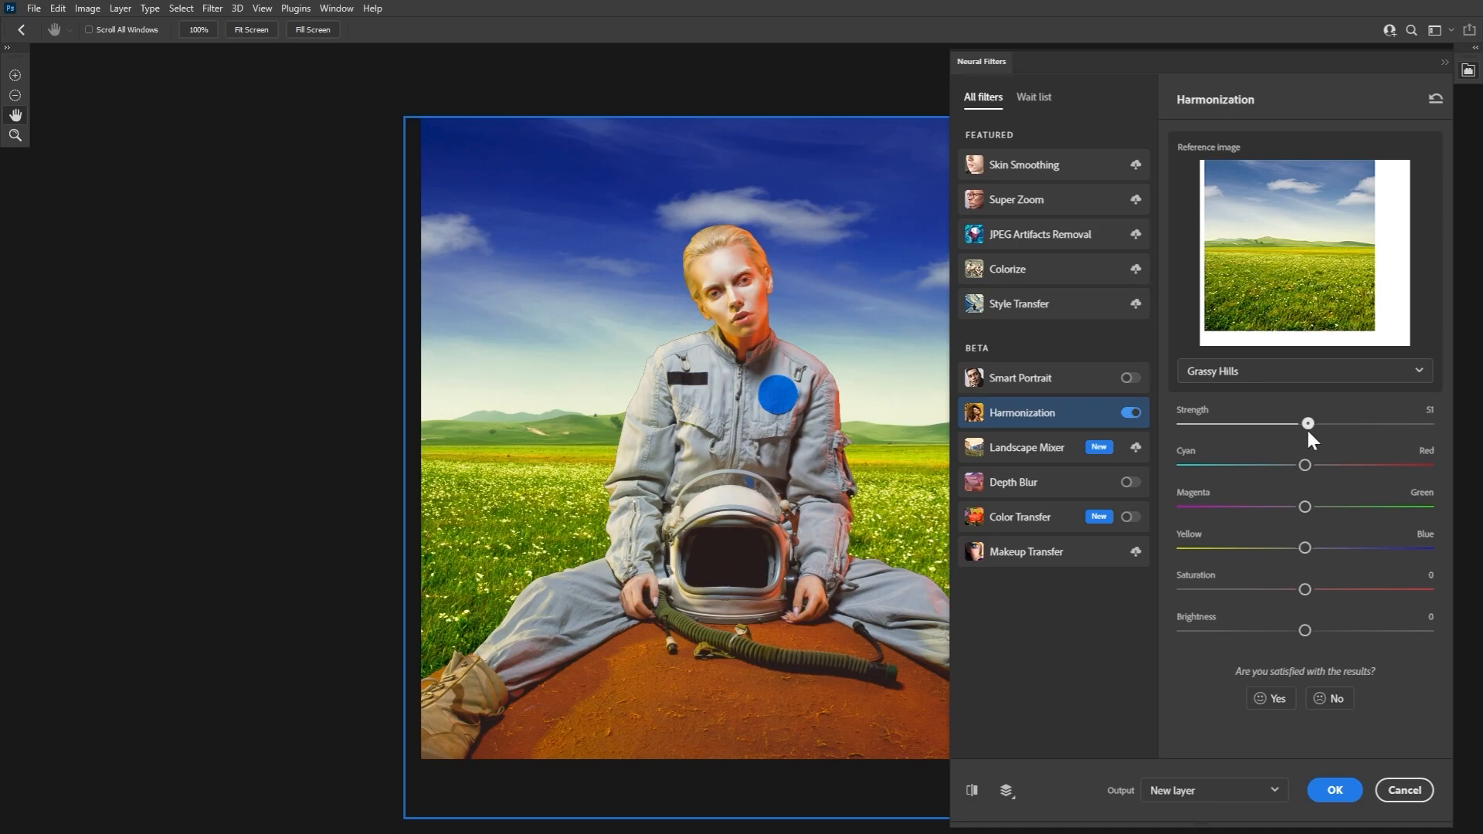
Output the Harmonization result to a new layer, clip it to the astronaut layer, and compare the image with and without it.
drag(1309, 434, 1308, 434)
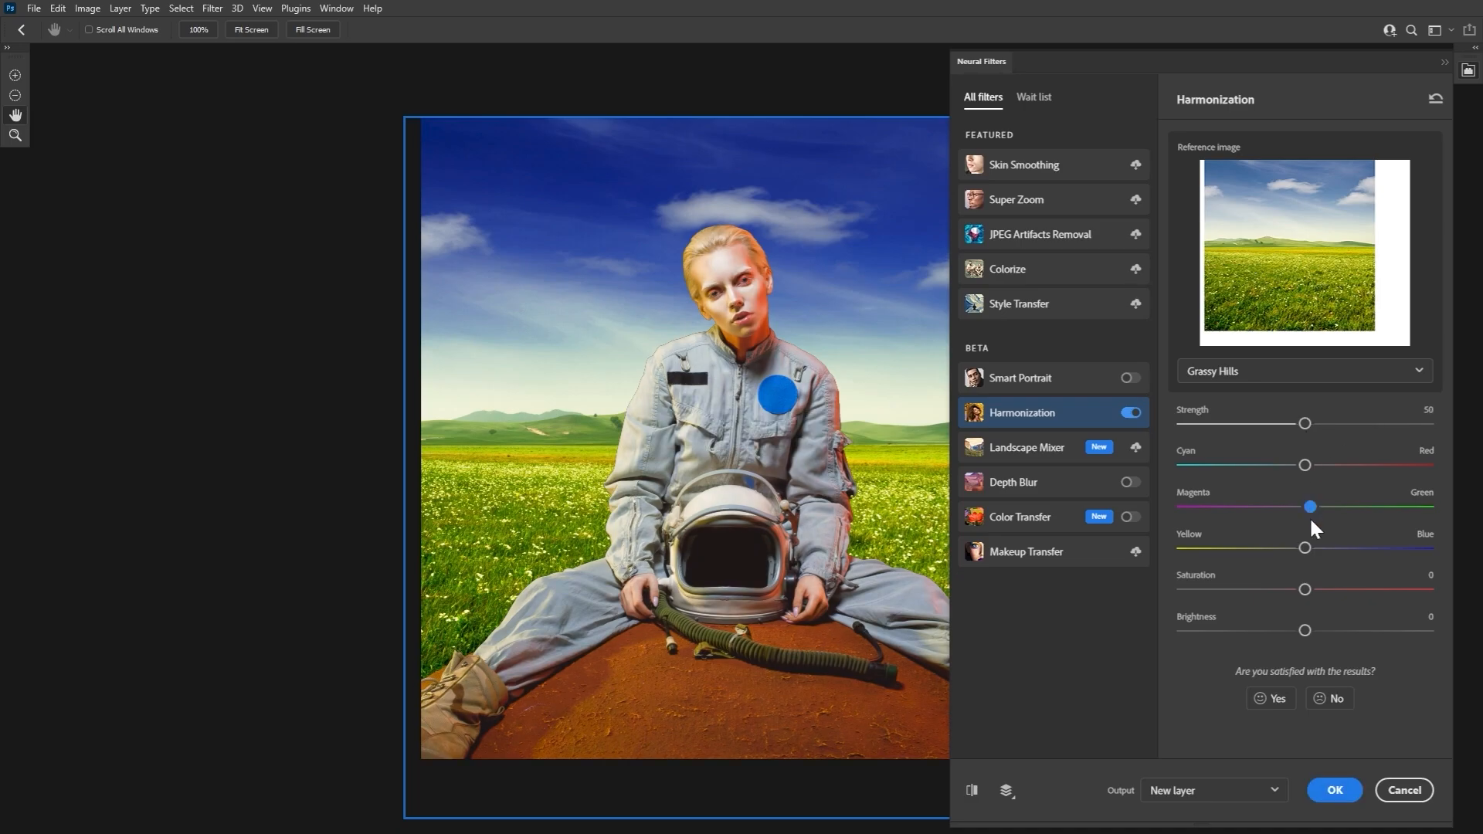
click(1334, 788)
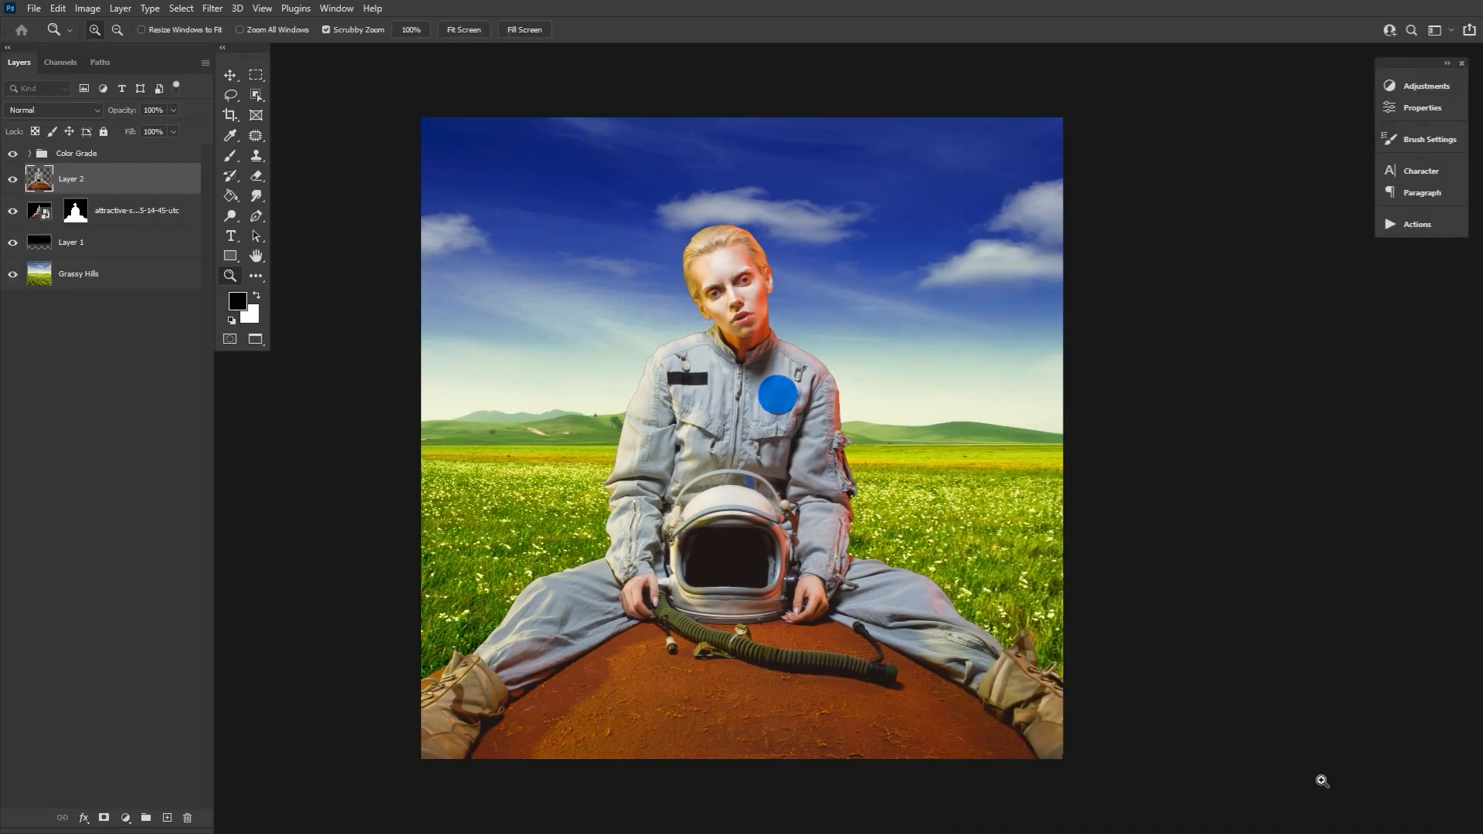
alt+click(147, 193)
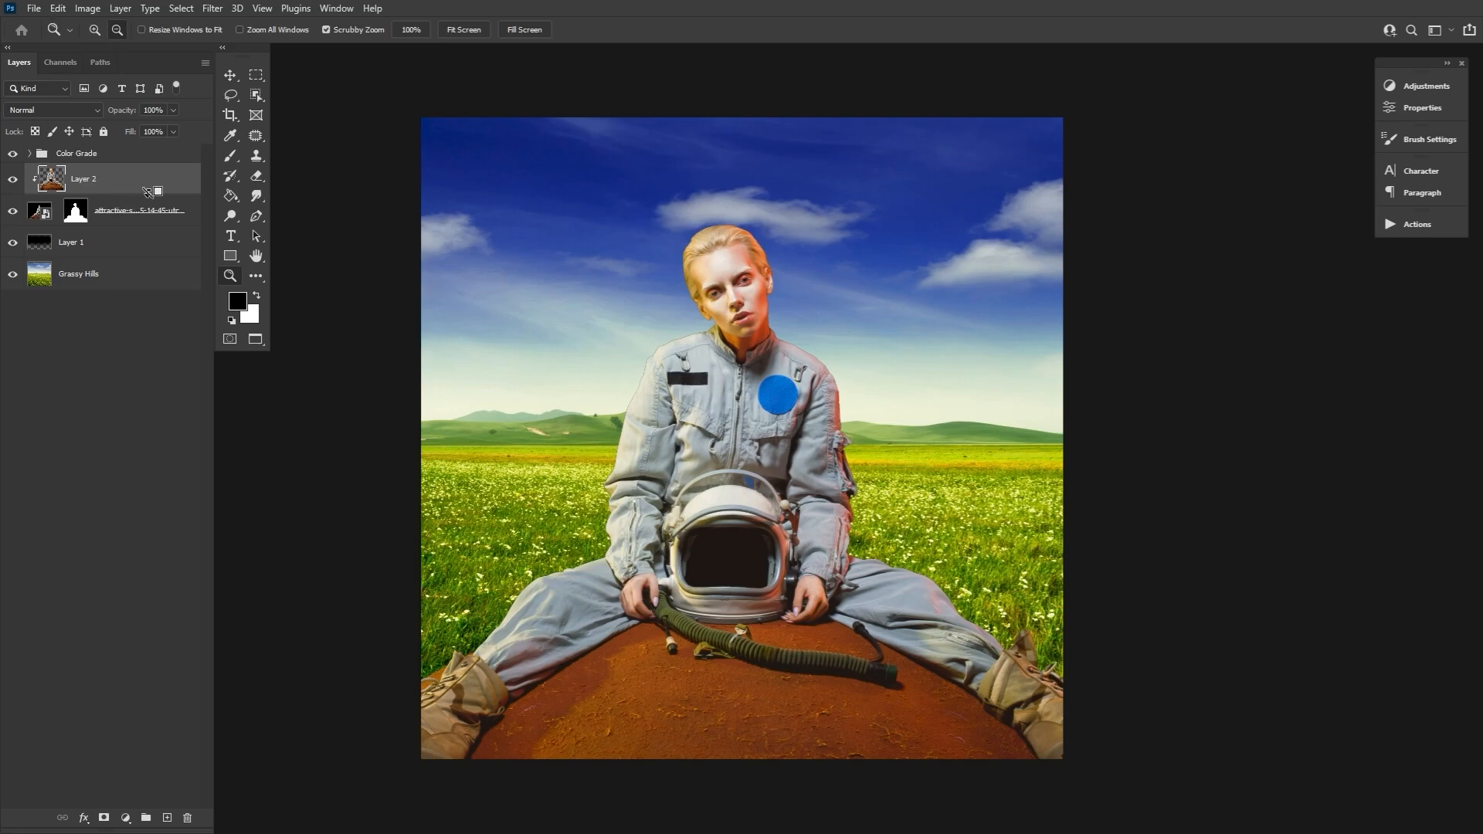
click(13, 181)
click(13, 181)
click(256, 257)
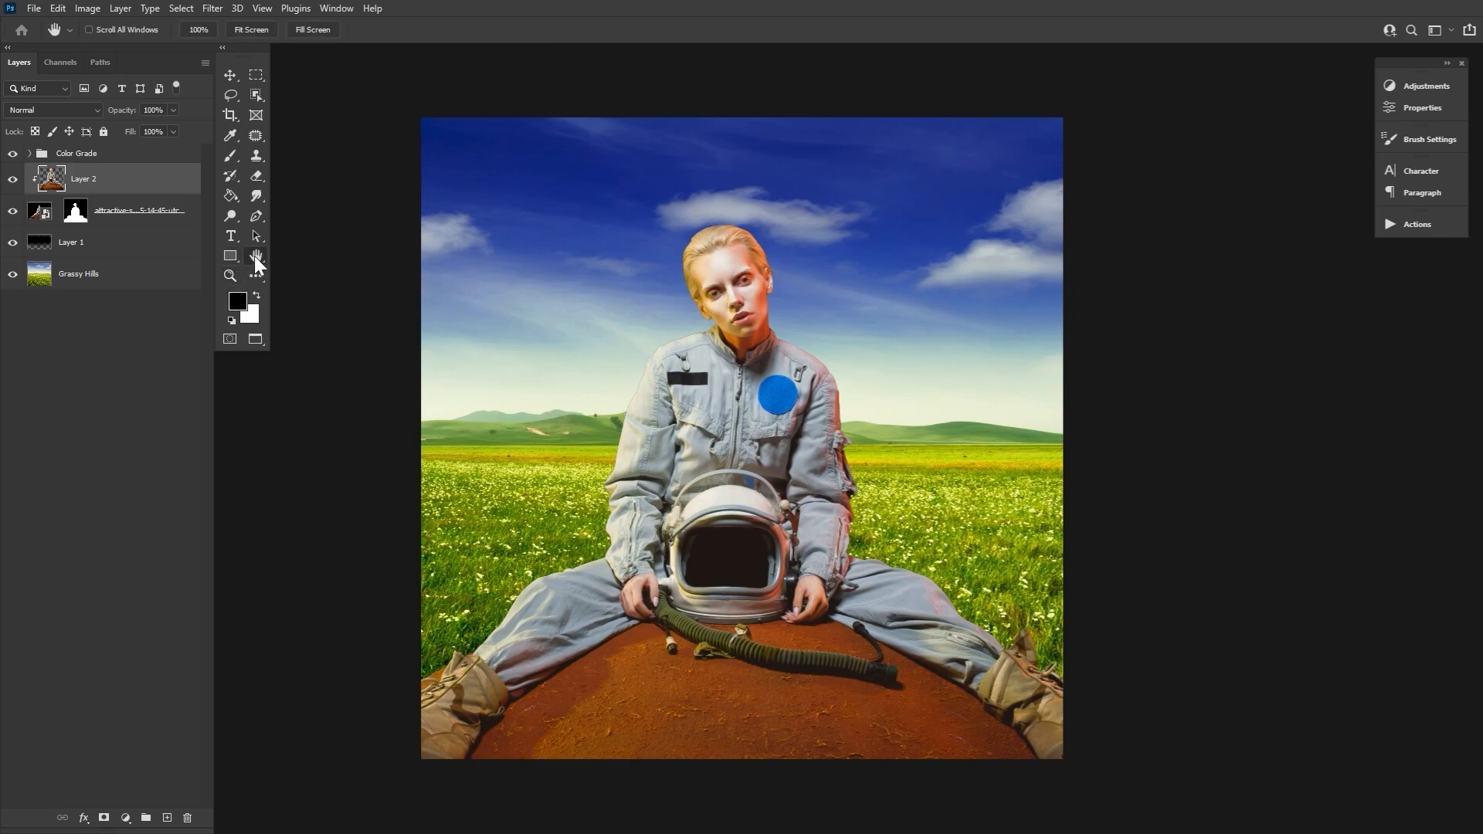
Add a Hue/Saturation adjustment above the harmonized layer and clip it to the astronaut.
click(1424, 87)
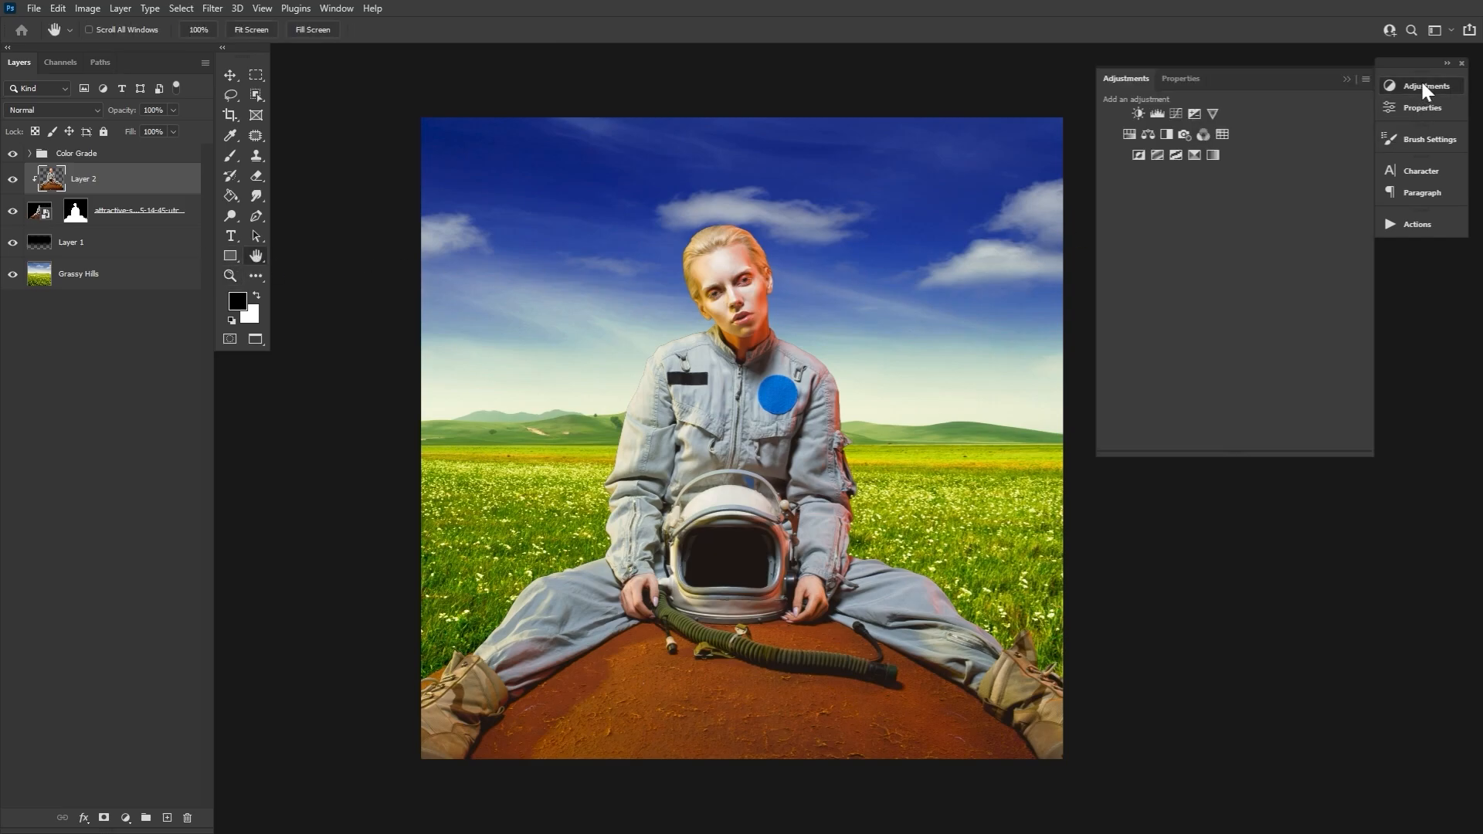
click(1129, 135)
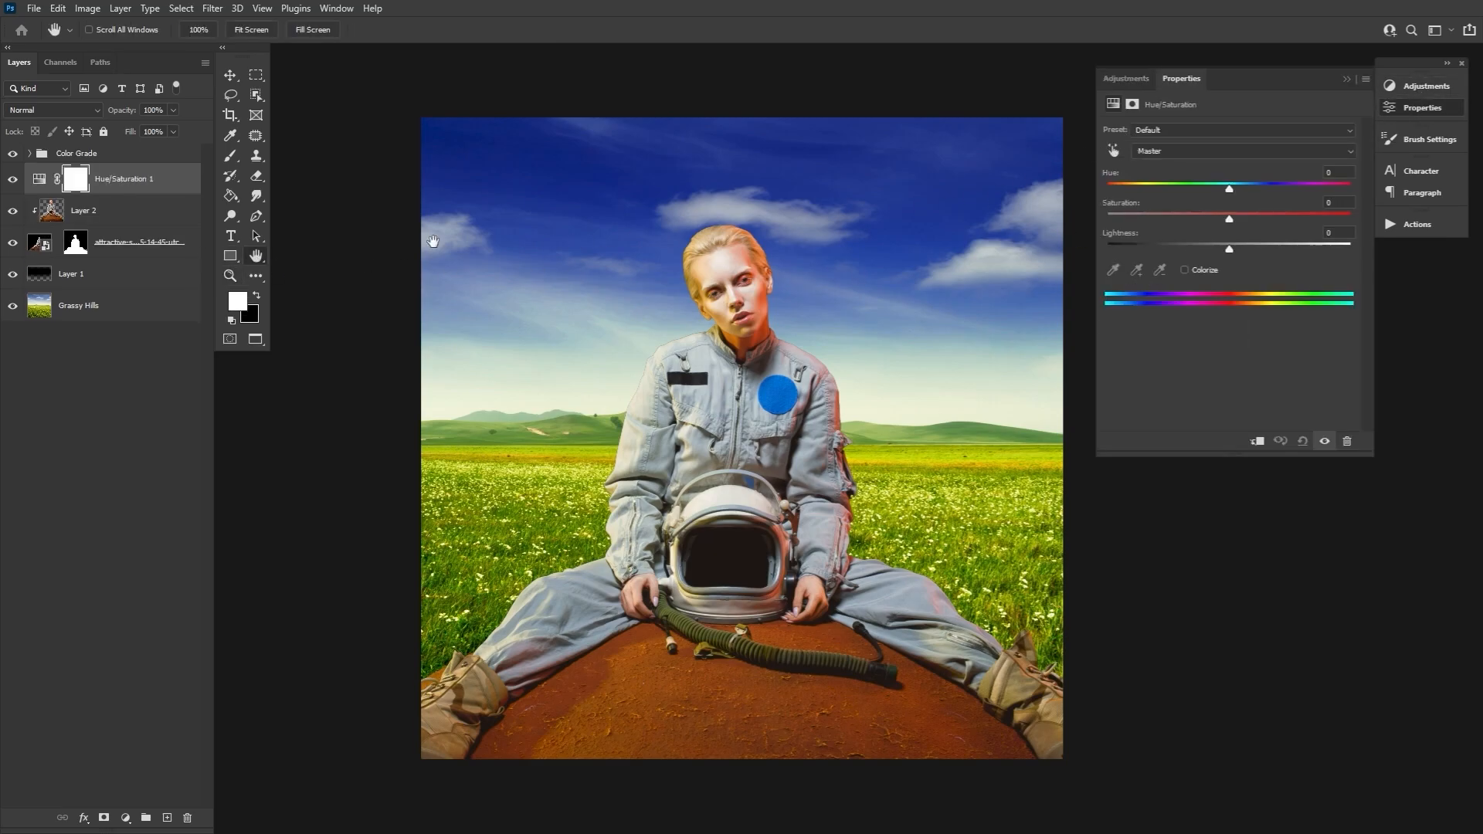
alt+click(141, 194)
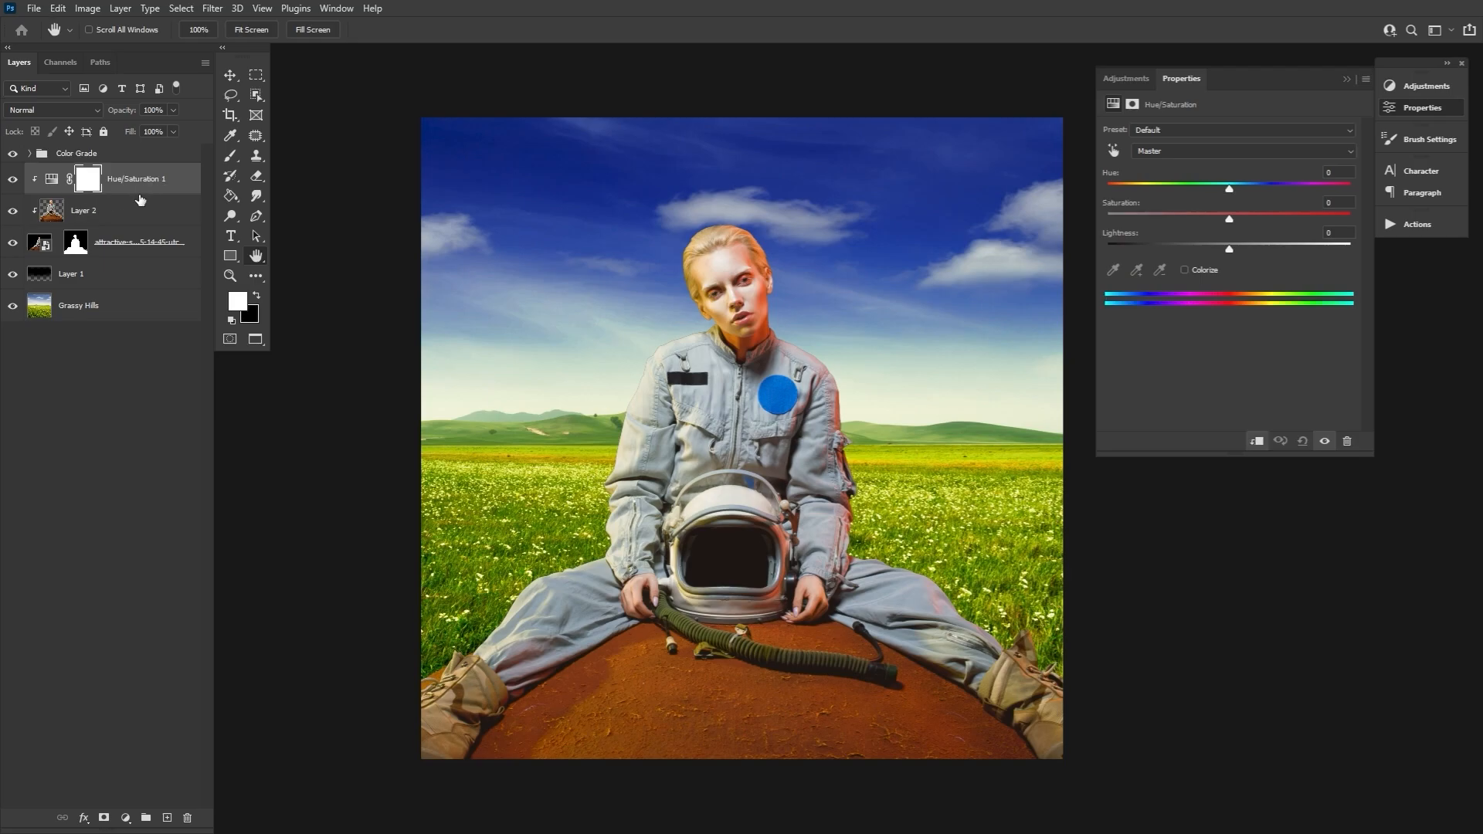
Set the Reds to hue +116, saturation -37 and lightness -33, and shift their color range toward magenta, starting at 304° / 334°.
click(1149, 152)
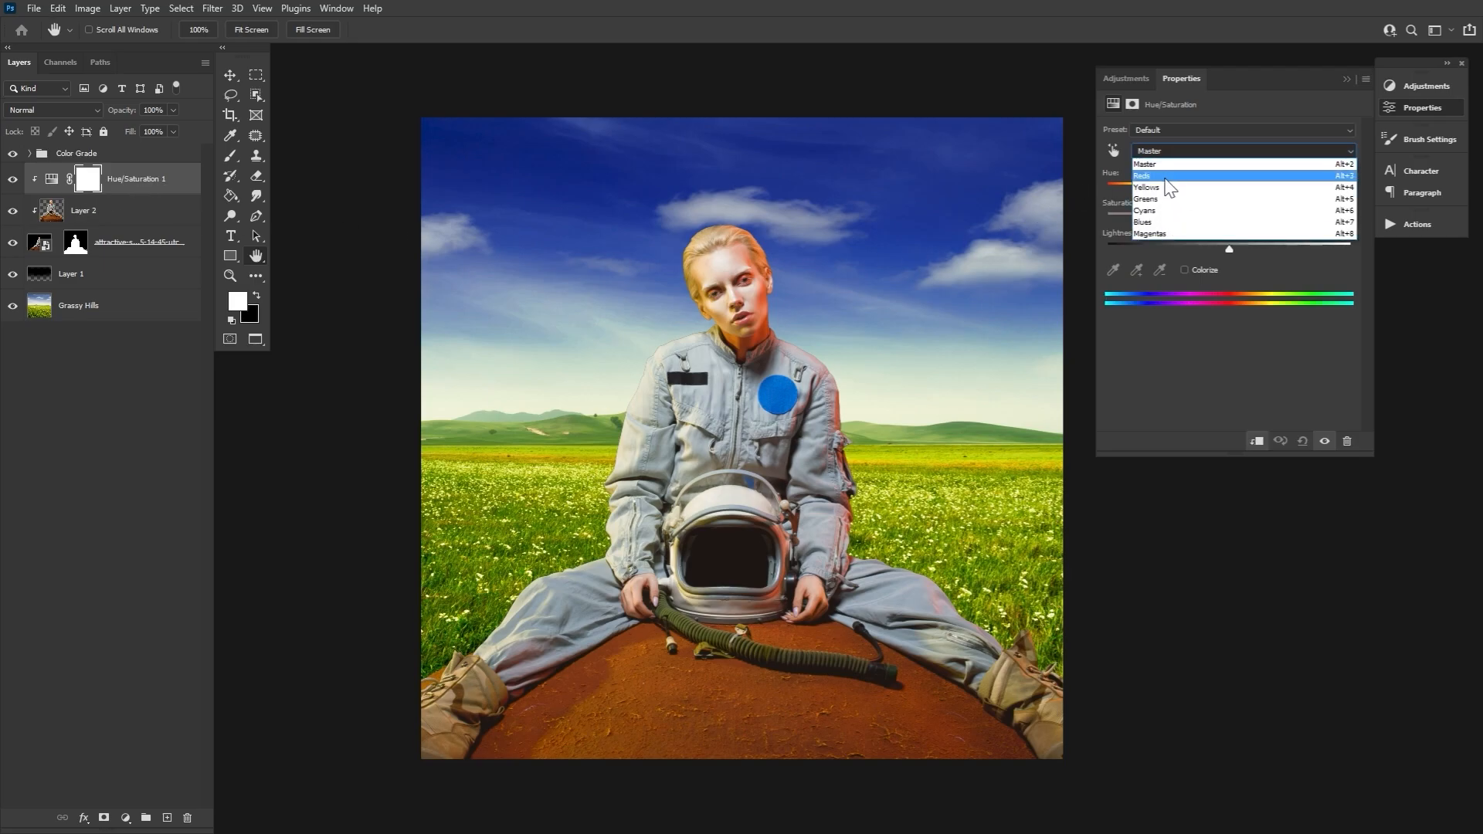
click(1167, 176)
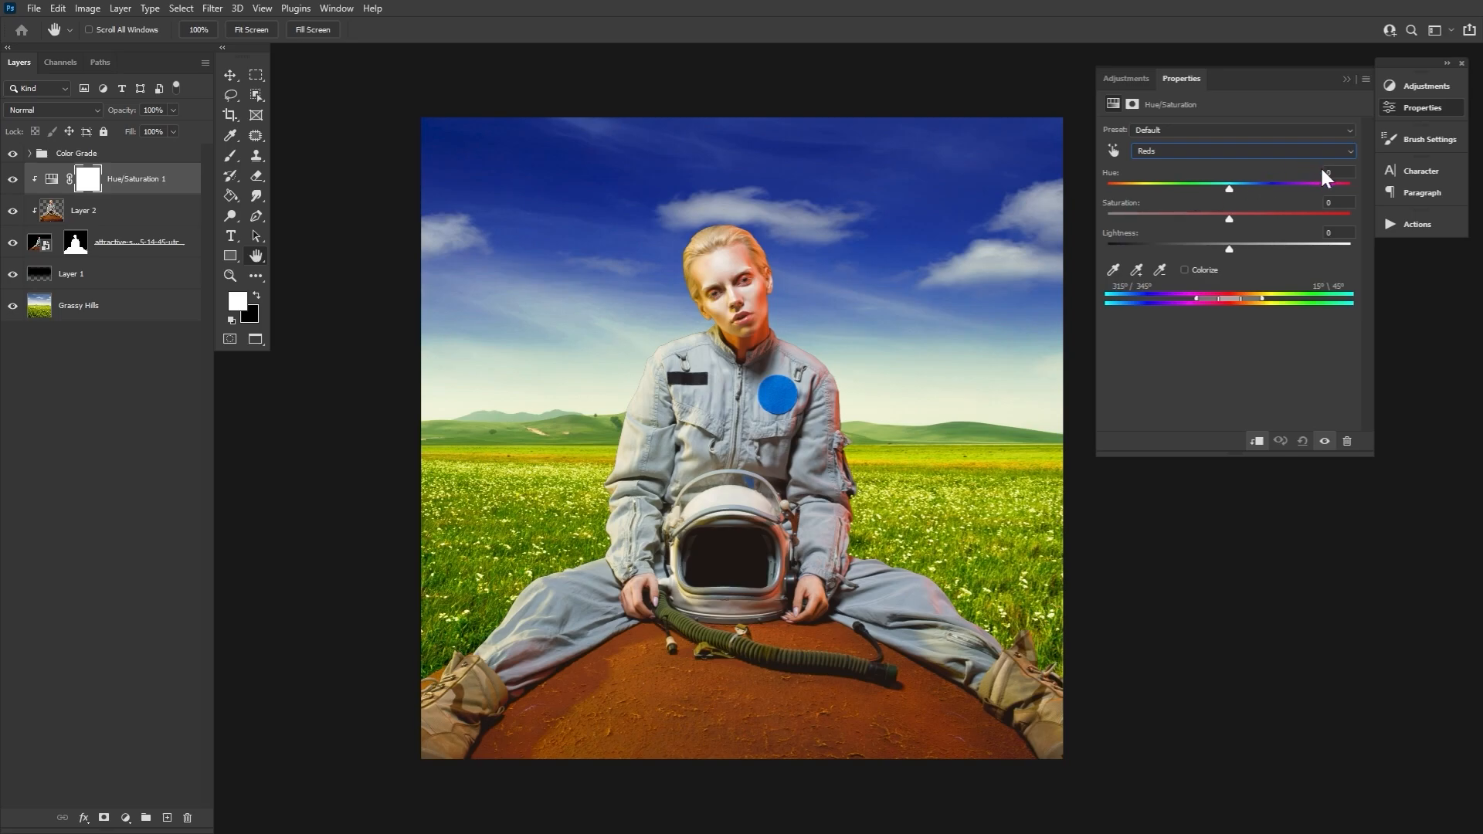
text(115)
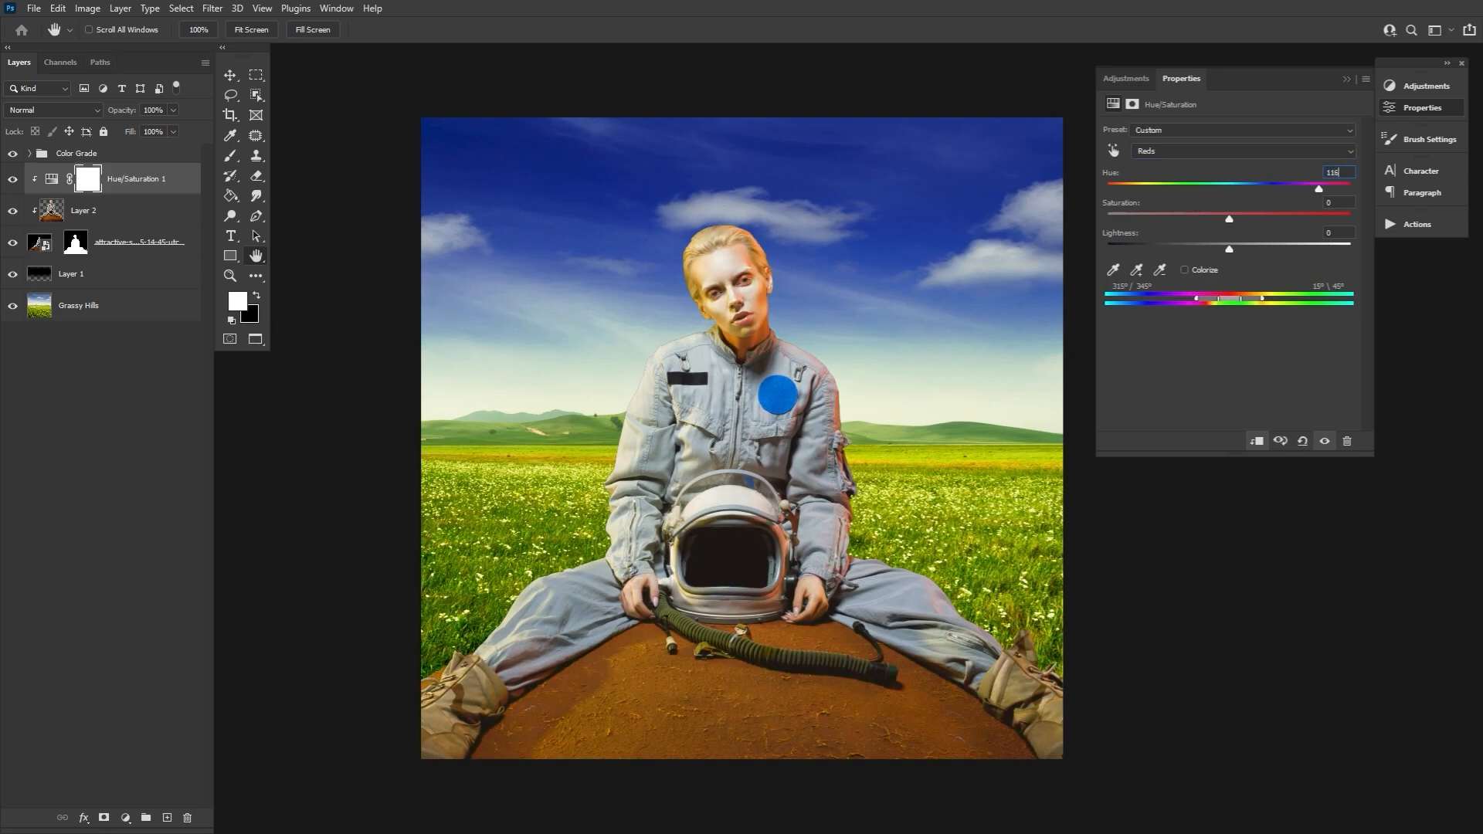
key(Tab)
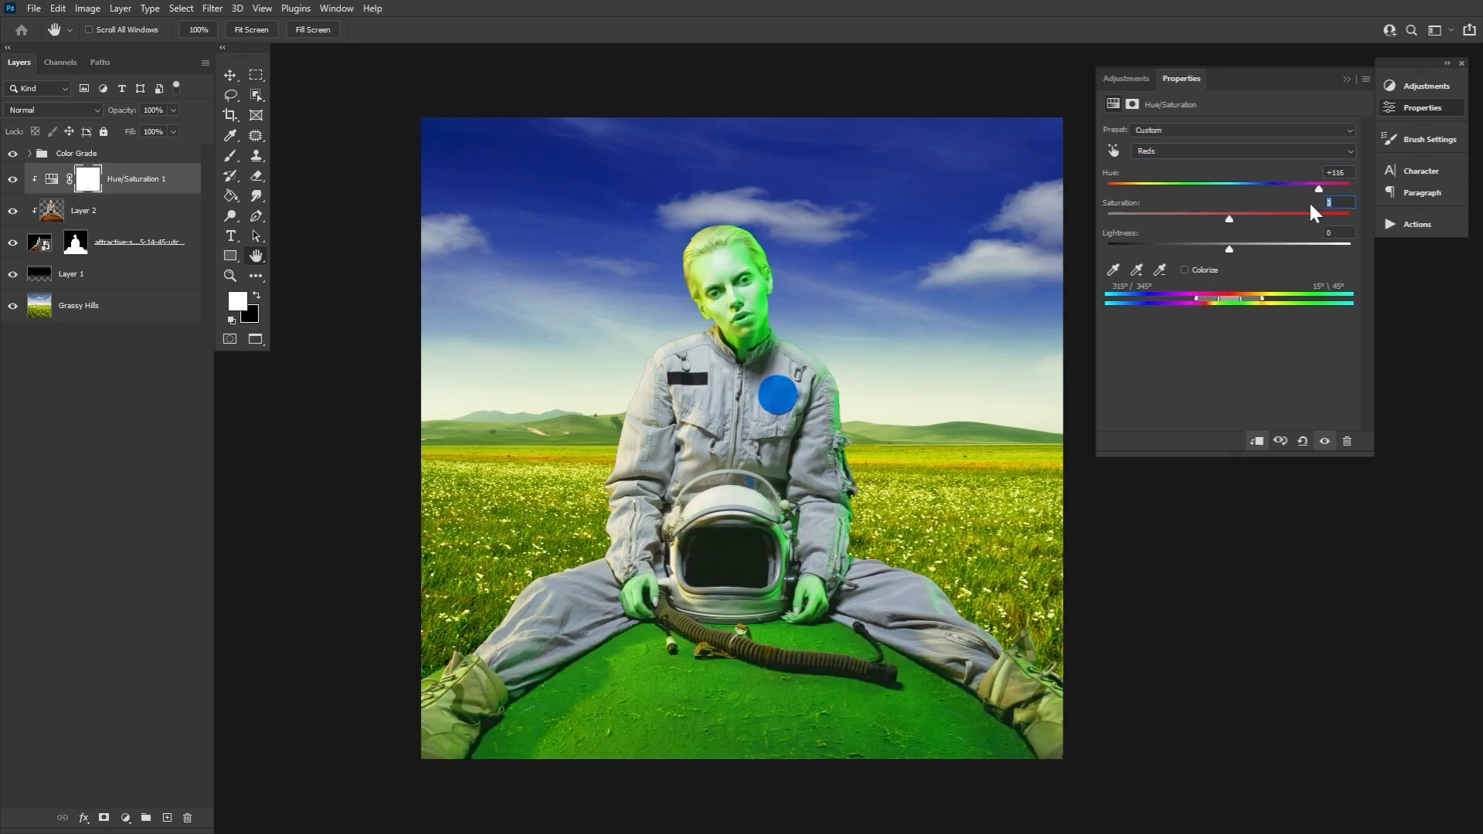
text(-337-33)
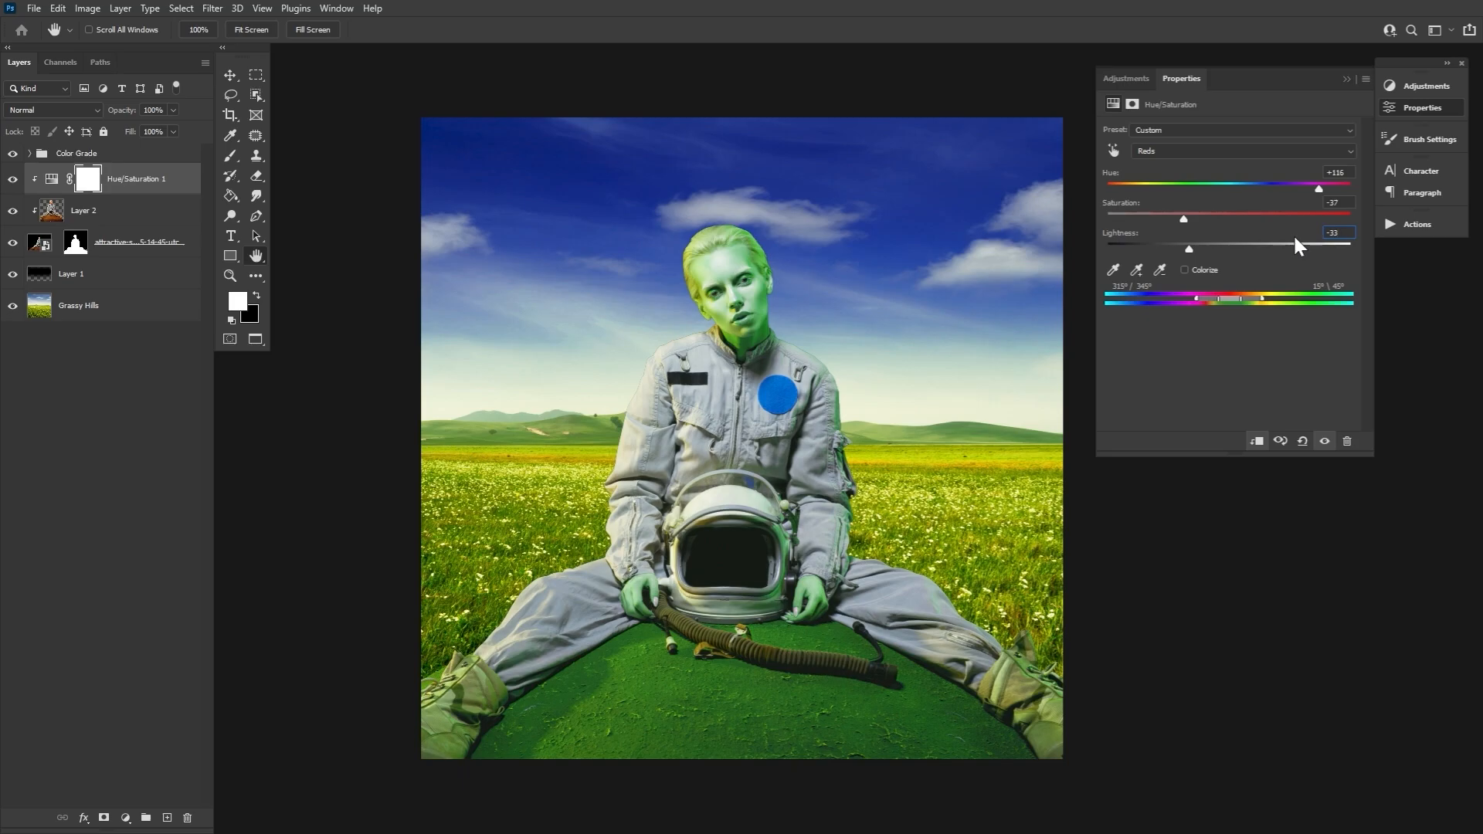
key(Return)
drag(1232, 298, 1225, 308)
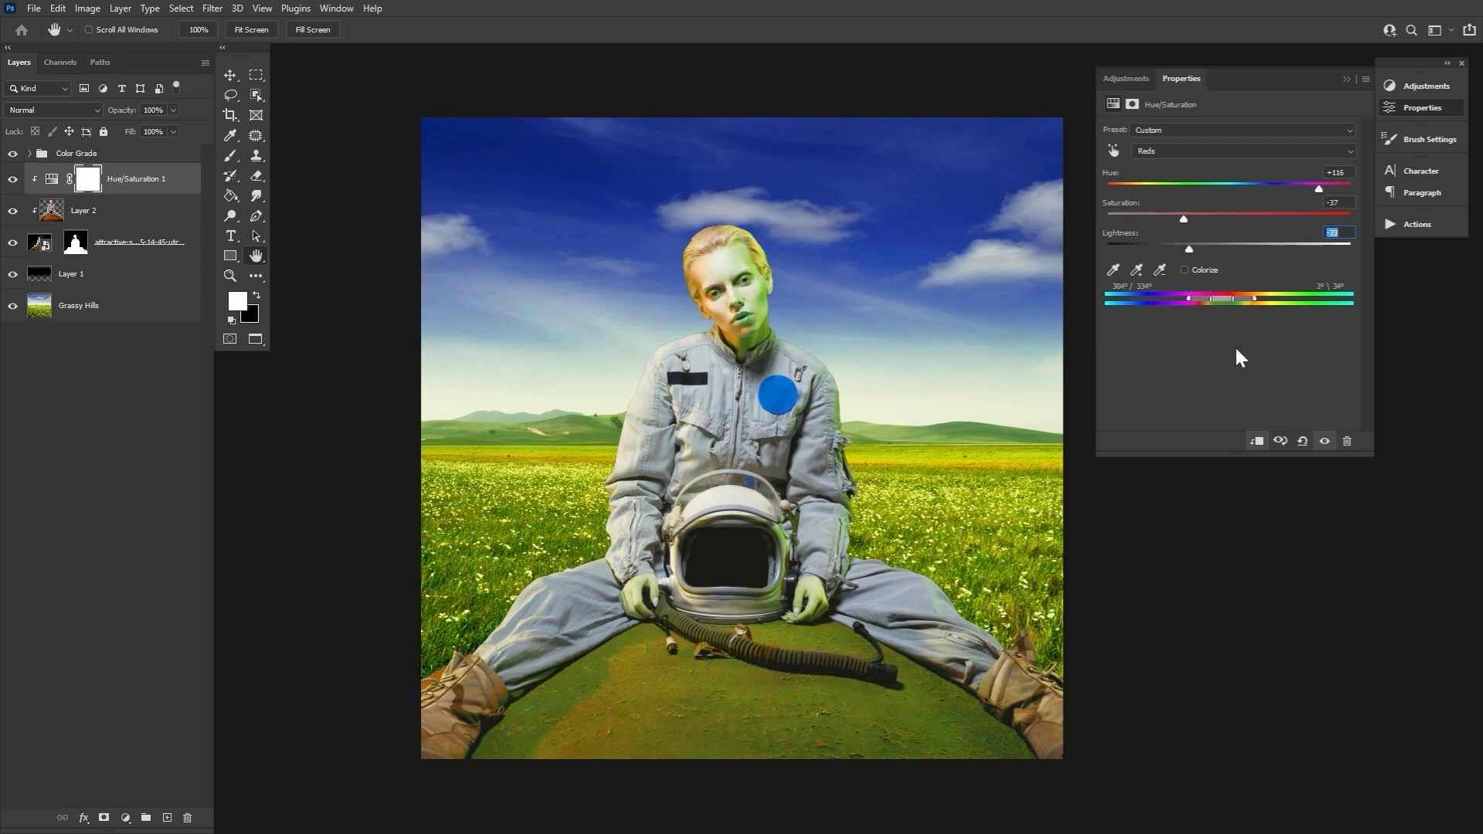
Invert the Hue/Saturation mask to black and paint white over the red-lit areas of the suit and helmet with a 400 px brush.
click(89, 183)
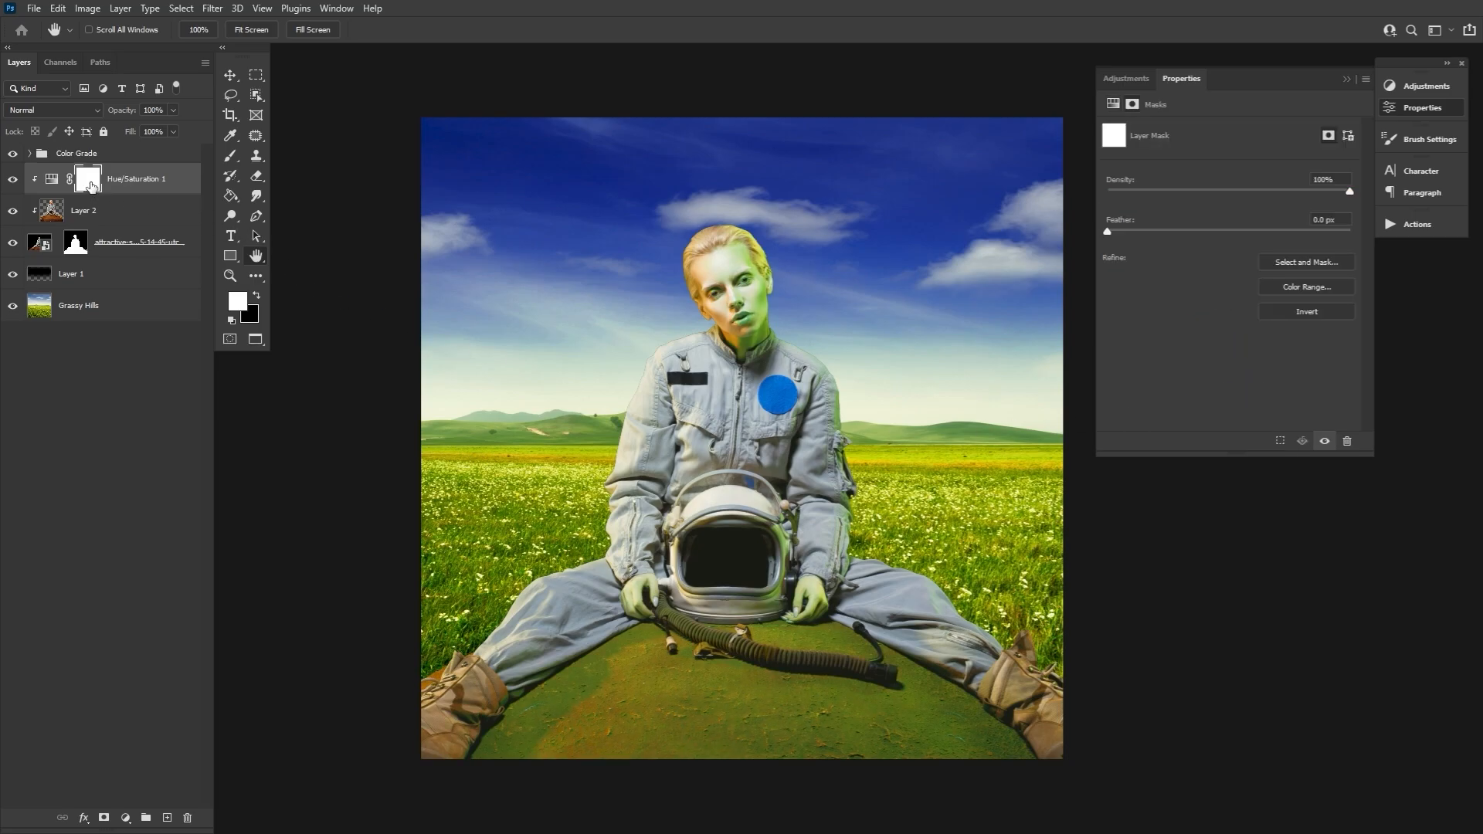
key(ctrl+i)
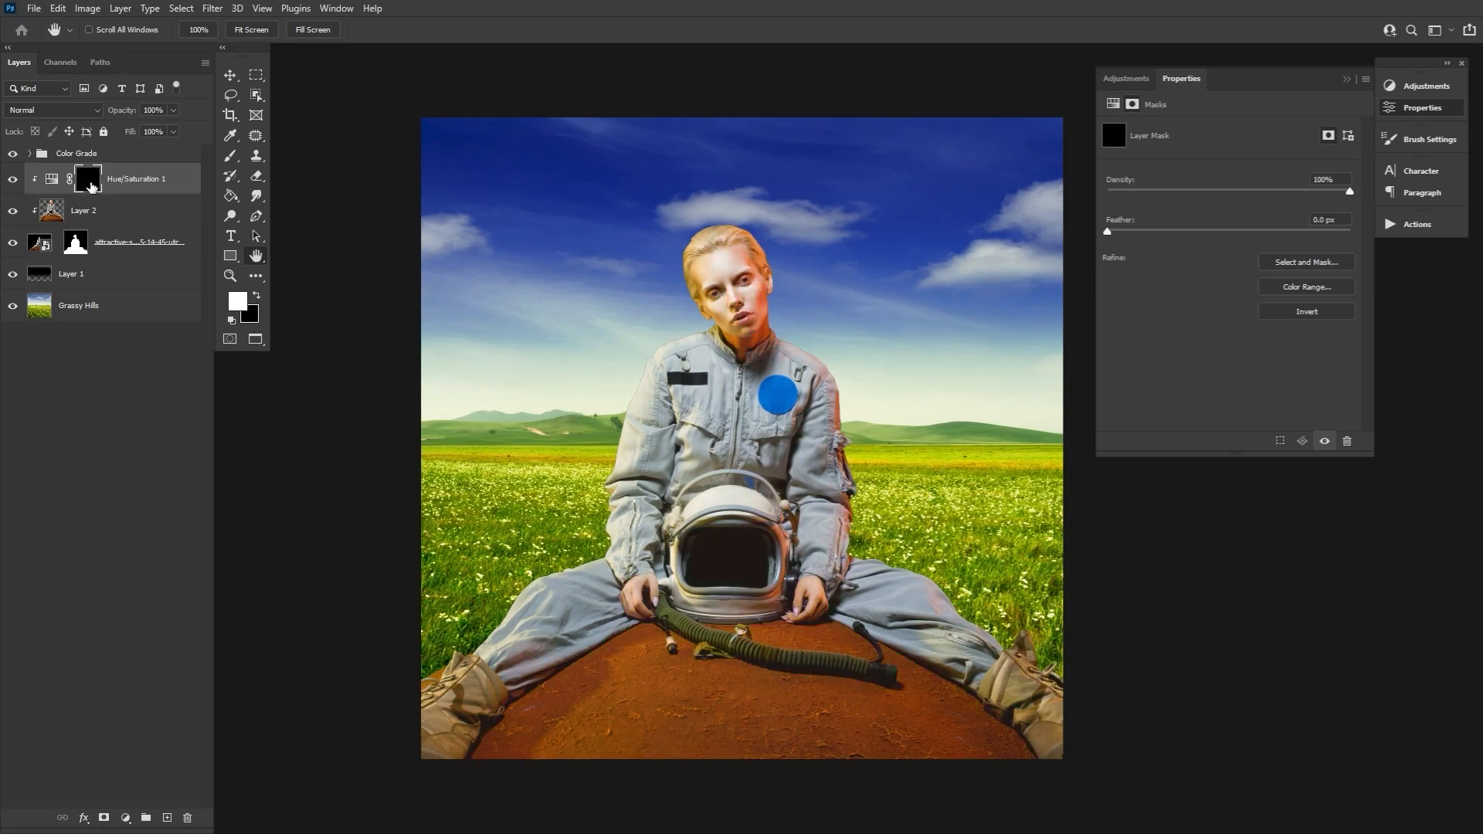
click(230, 155)
key(bracketleft)
key(bracketleft)
key(bracketleft)
key(bracketleft)
key(bracketleft)
key(bracketleft)
key(bracketleft)
key(bracketleft)
key(bracketleft)
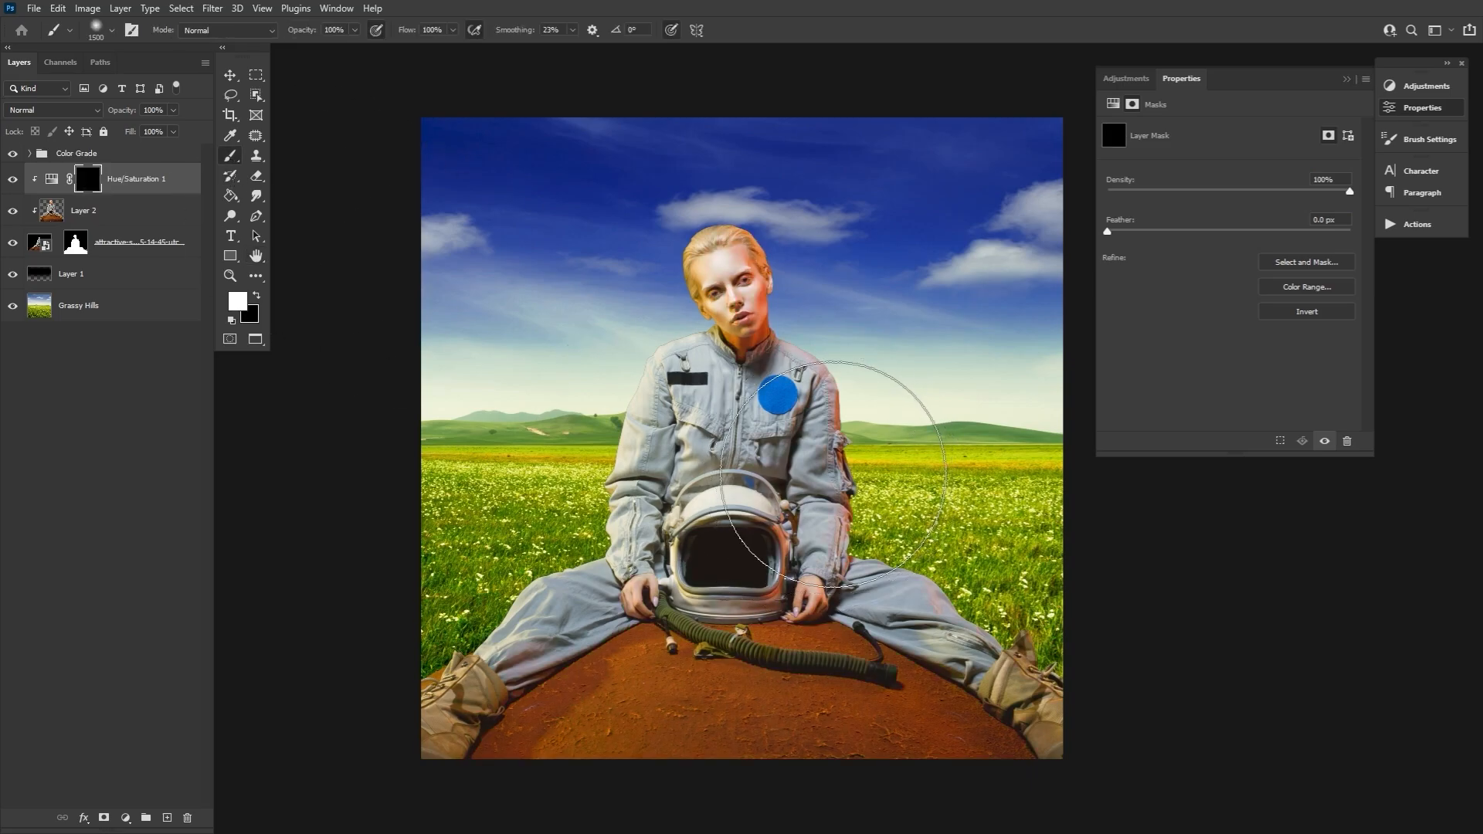
drag(816, 467, 850, 382)
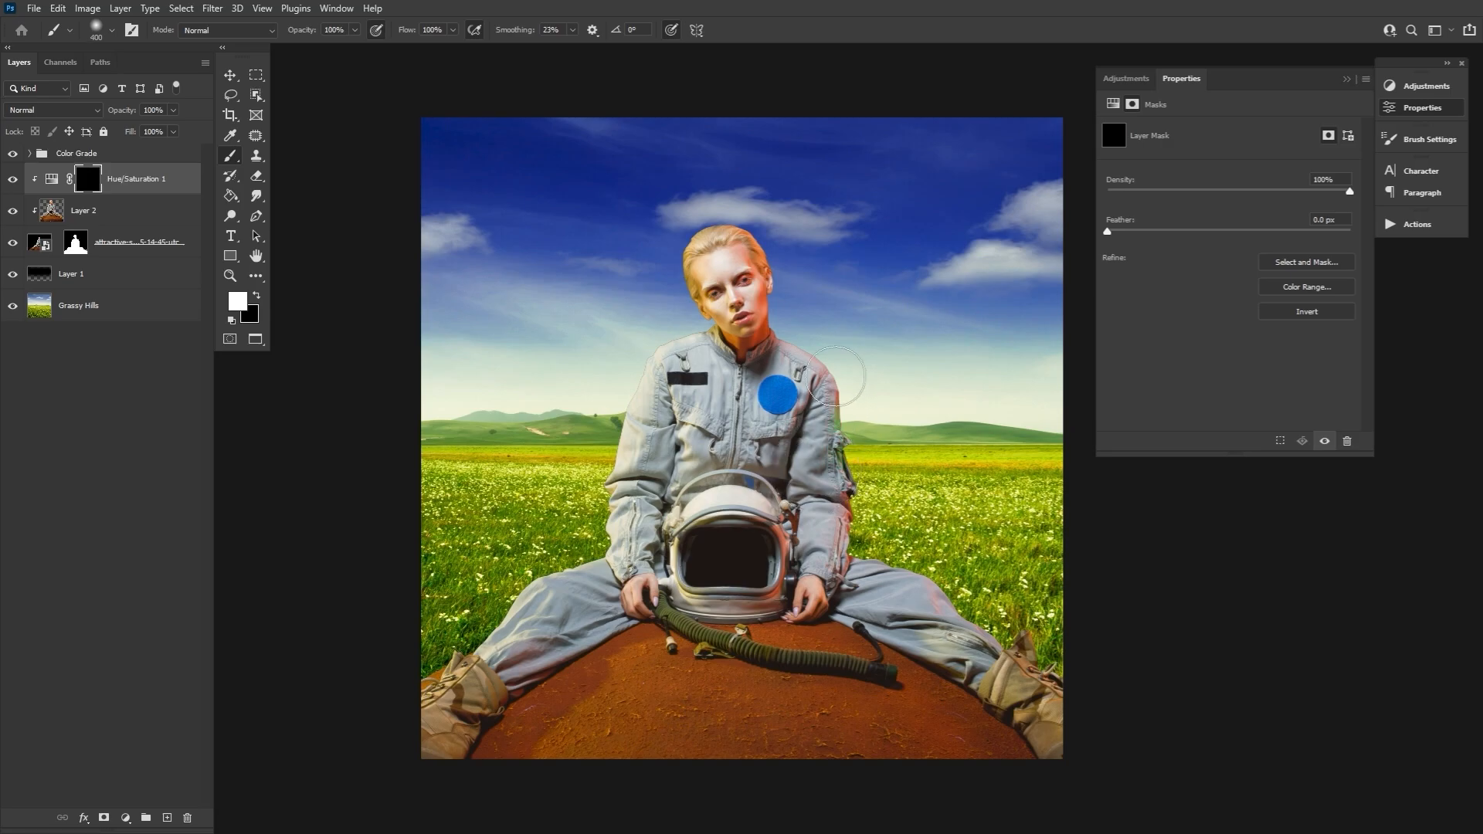
key(bracketleft)
key(bracketleft)
mouse_move(749, 563)
mouse_down()
mouse_move(670, 506)
mouse_move(510, 649)
mouse_move(994, 673)
mouse_up()
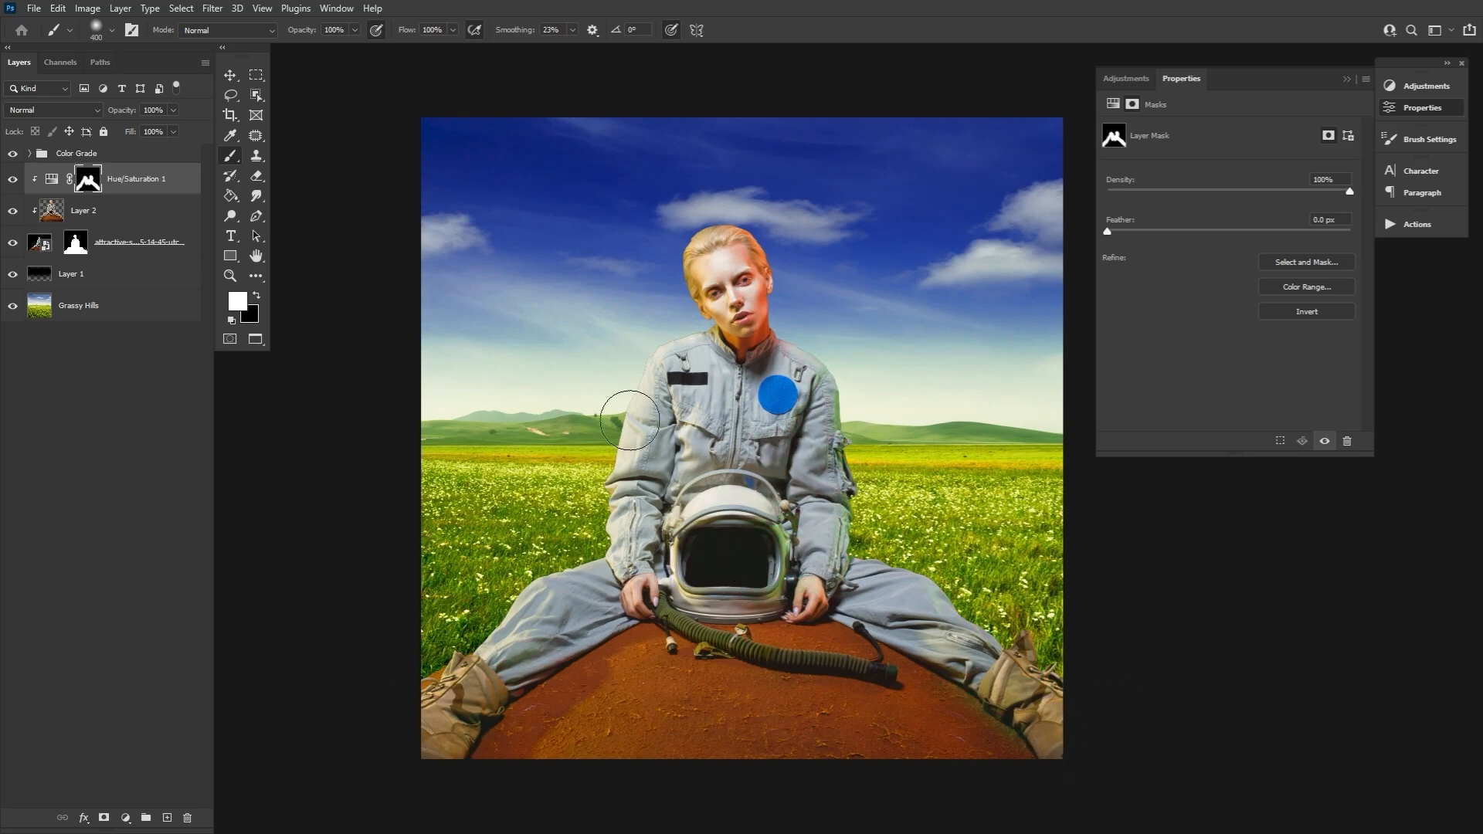
click(1418, 107)
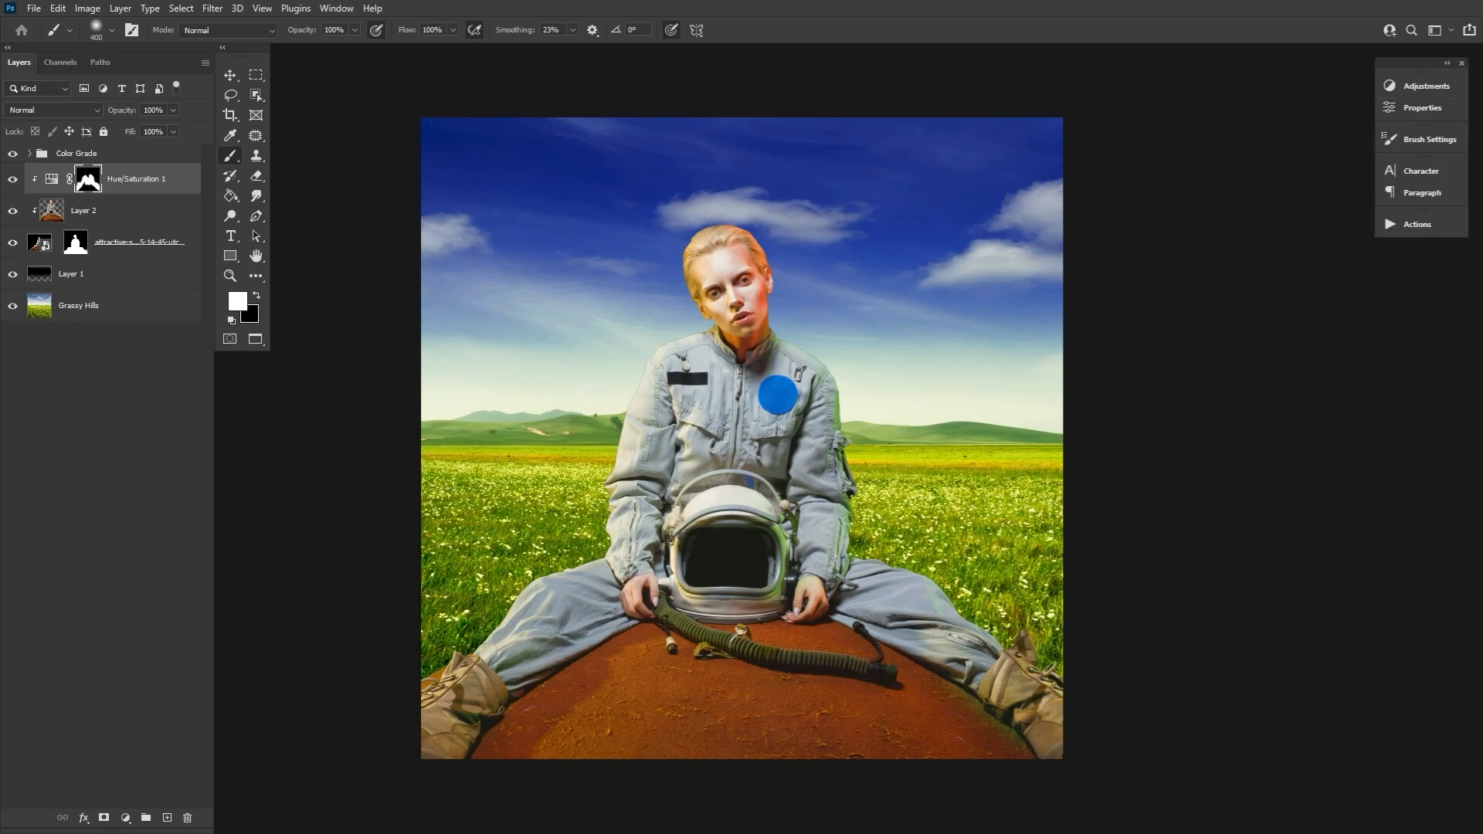
Place the sad_hires image above the Hue/Saturation adjustment, then shrink it and move it toward the blue chest patch.
drag(1482, 502, 827, 540)
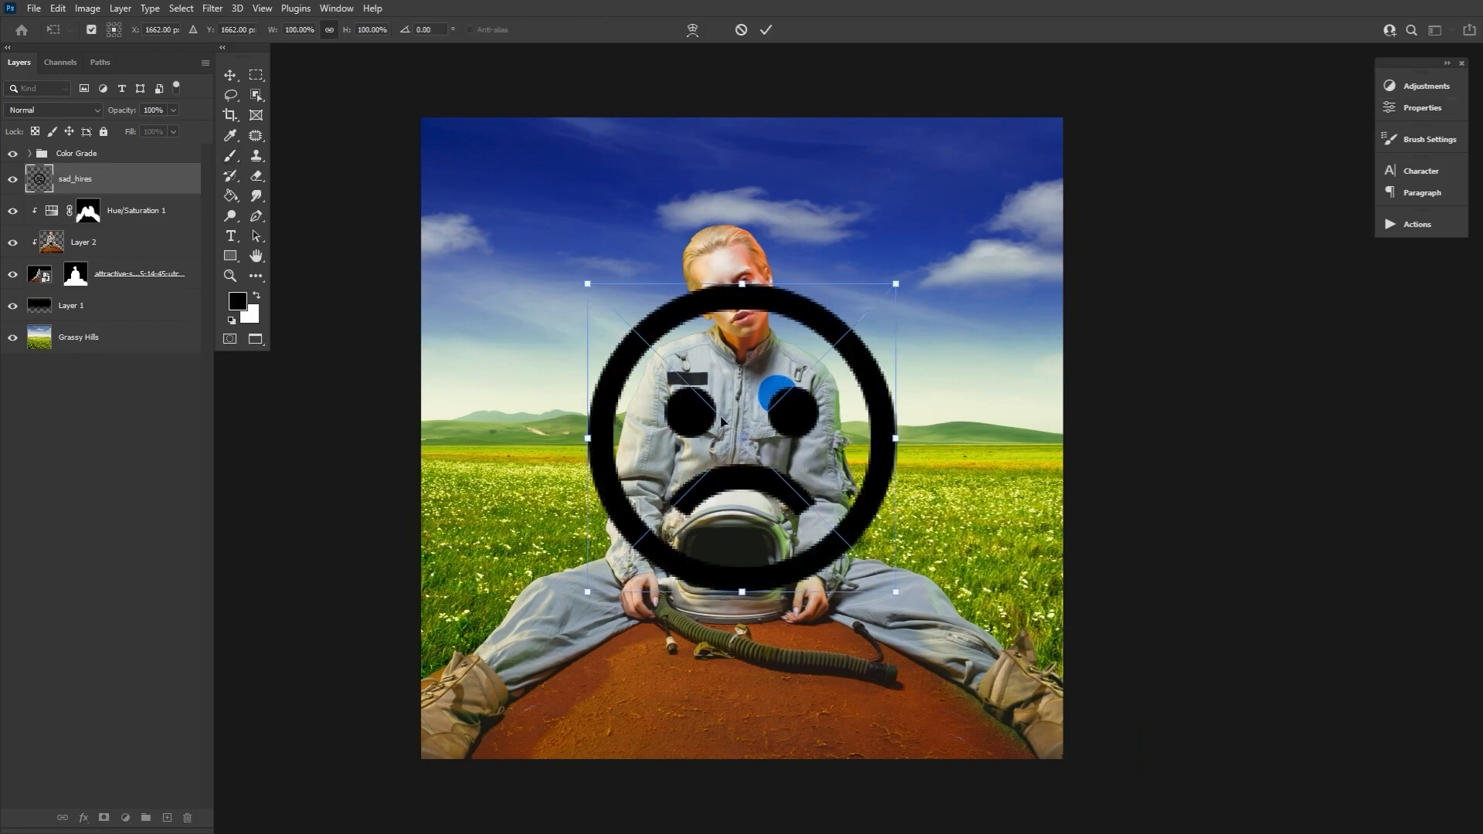
drag(584, 280, 710, 405)
drag(753, 445, 812, 390)
click(765, 30)
Turn the sad face white with a Hue/Saturation smart filter and set its layer opacity to 75%.
click(87, 8)
click(324, 137)
click(871, 219)
drag(132, 110, 121, 114)
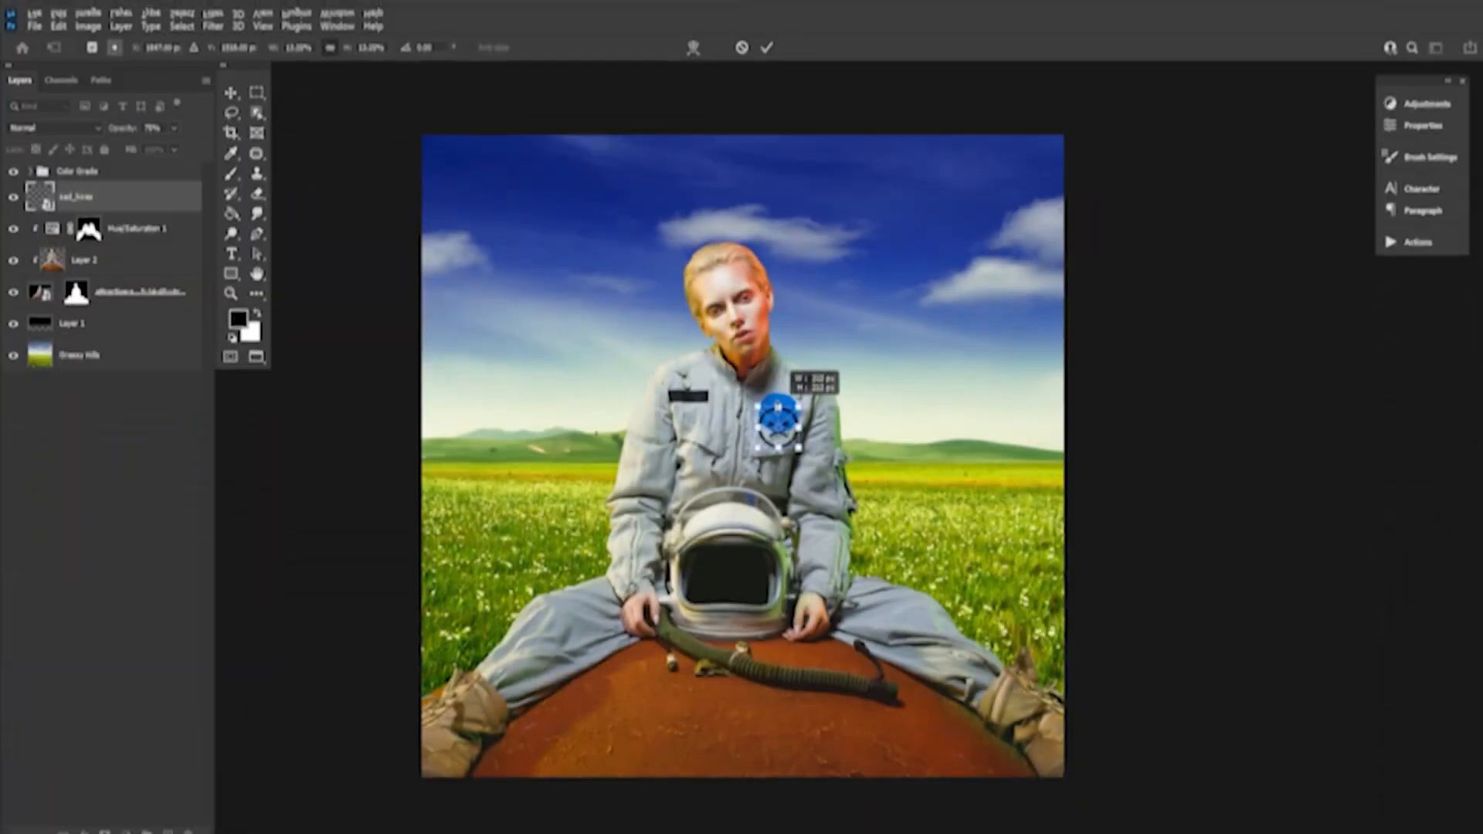
Scale the sad face to about 11.25% and center it within the astronaut's blue chest patch.
mouse_move(780, 415)
mouse_down()
mouse_move(777, 373)
mouse_move(788, 409)
mouse_up()
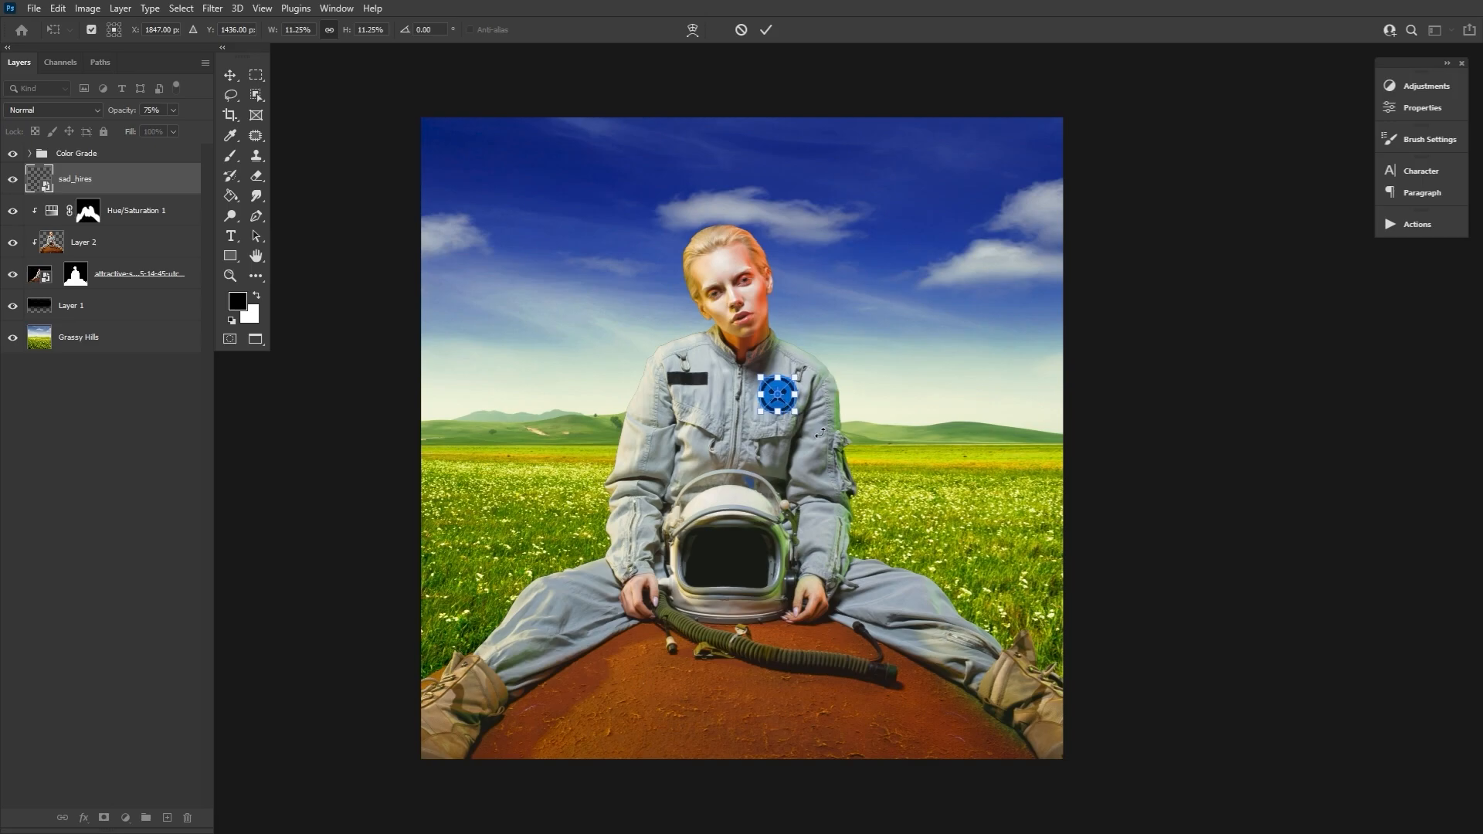
key(Down)
key(Down)
key(Down)
key(Down)
click(767, 30)
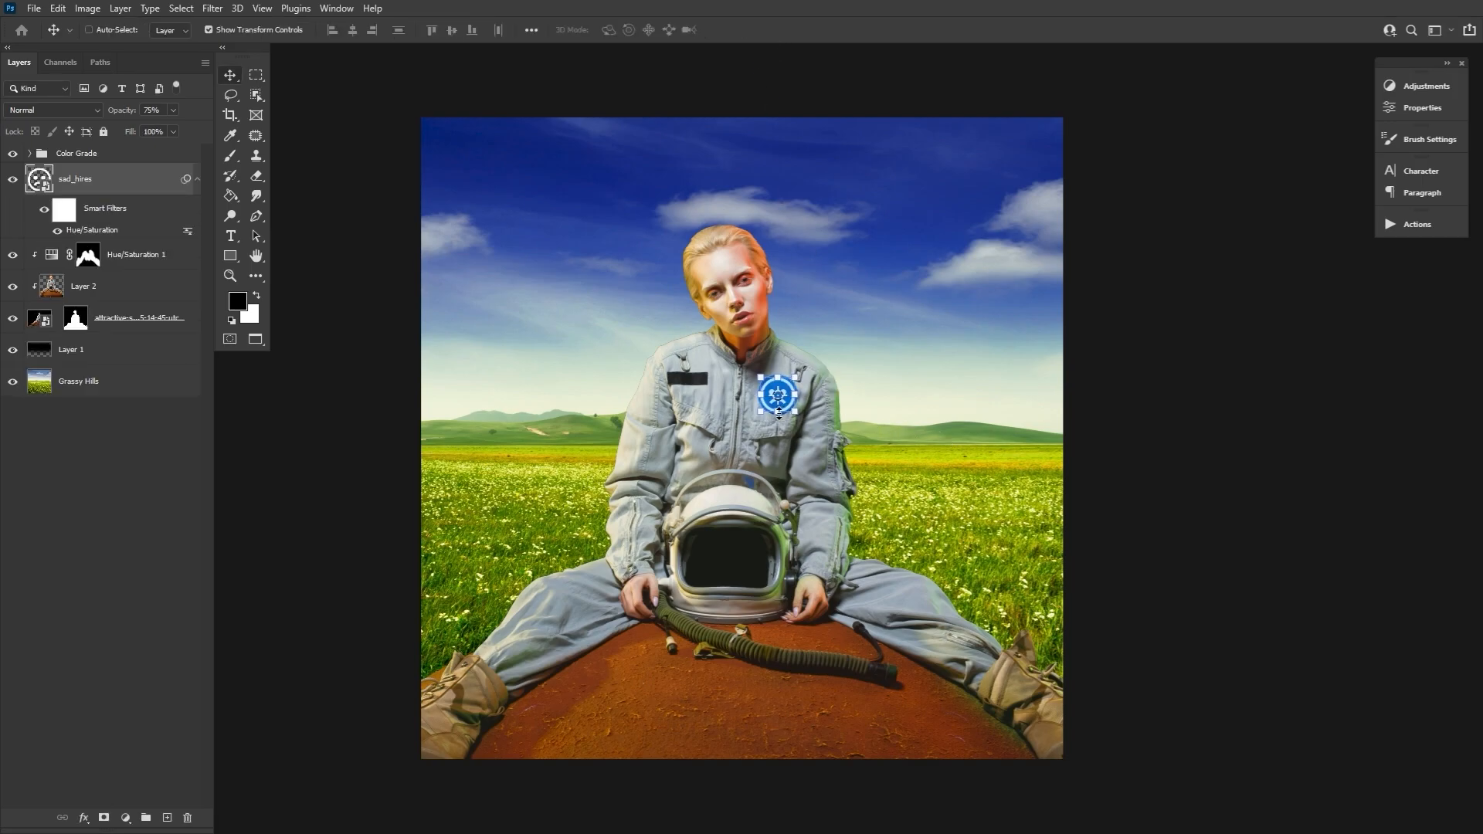
drag(779, 414, 780, 410)
key(Return)
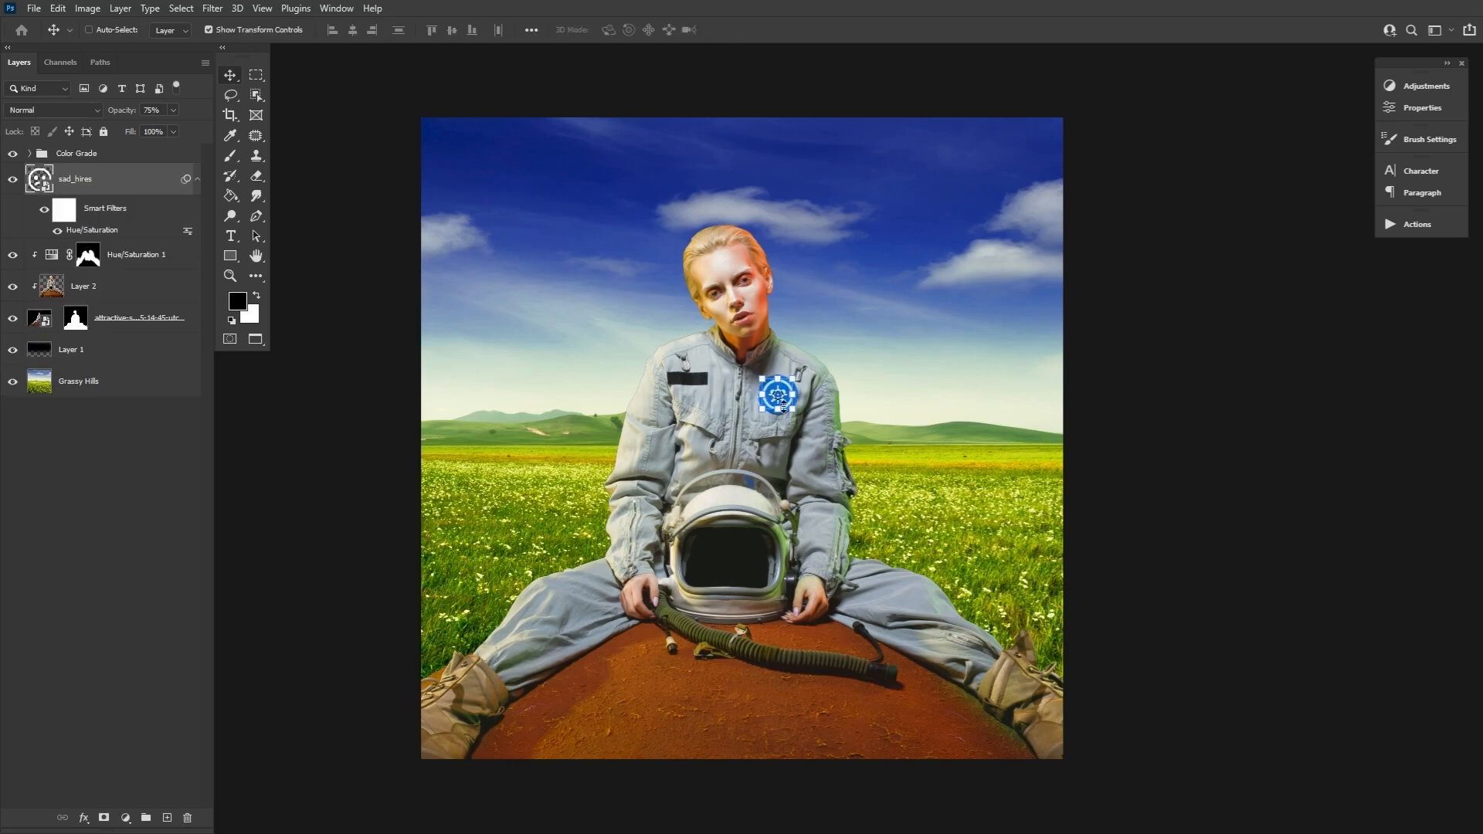
click(257, 257)
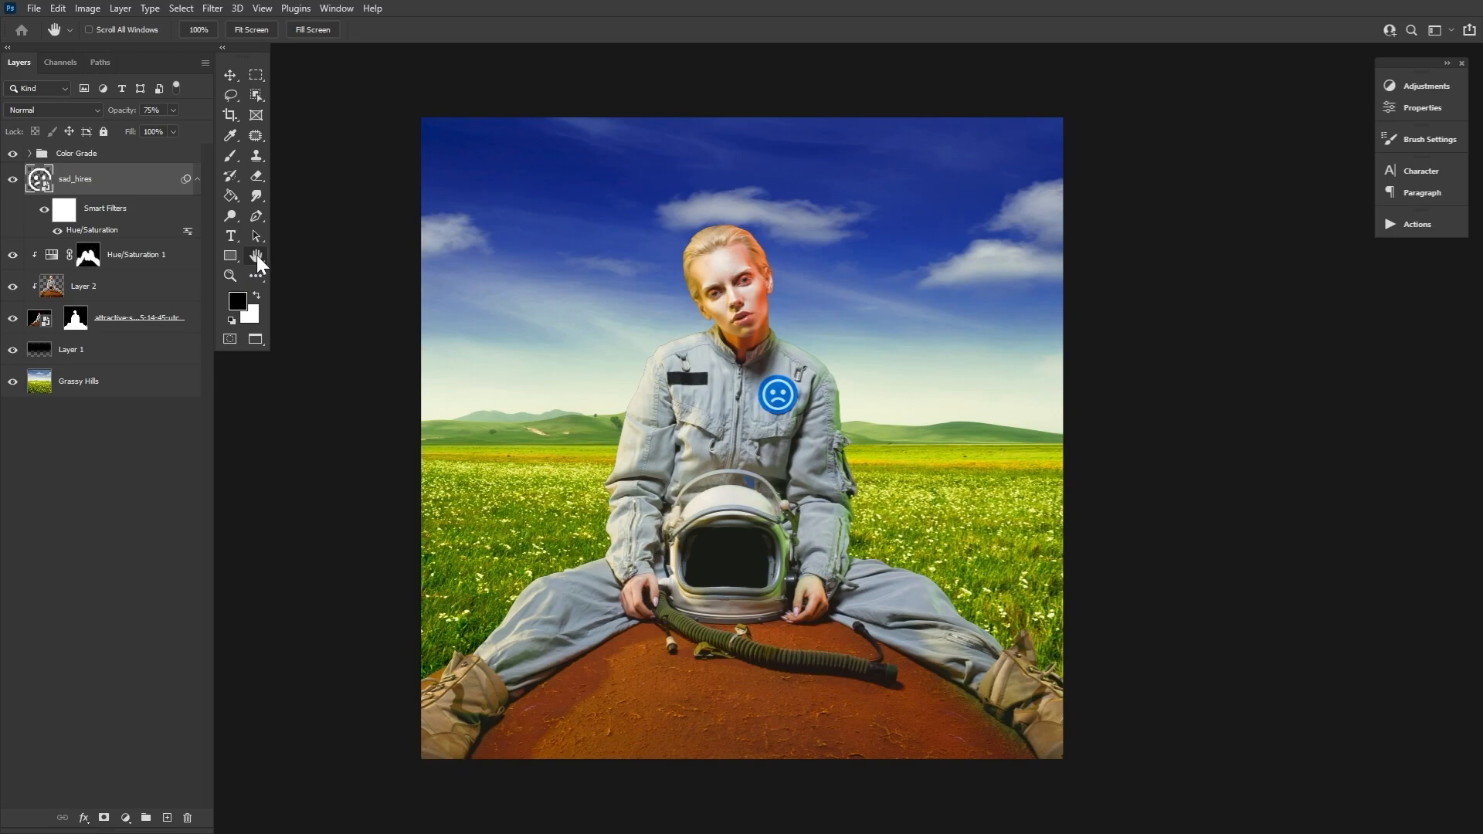
Duplicate the Grassy Hills layer above the sad face layer and set the copy's blend mode to Lighten.
click(89, 379)
drag(89, 379, 115, 174)
click(73, 116)
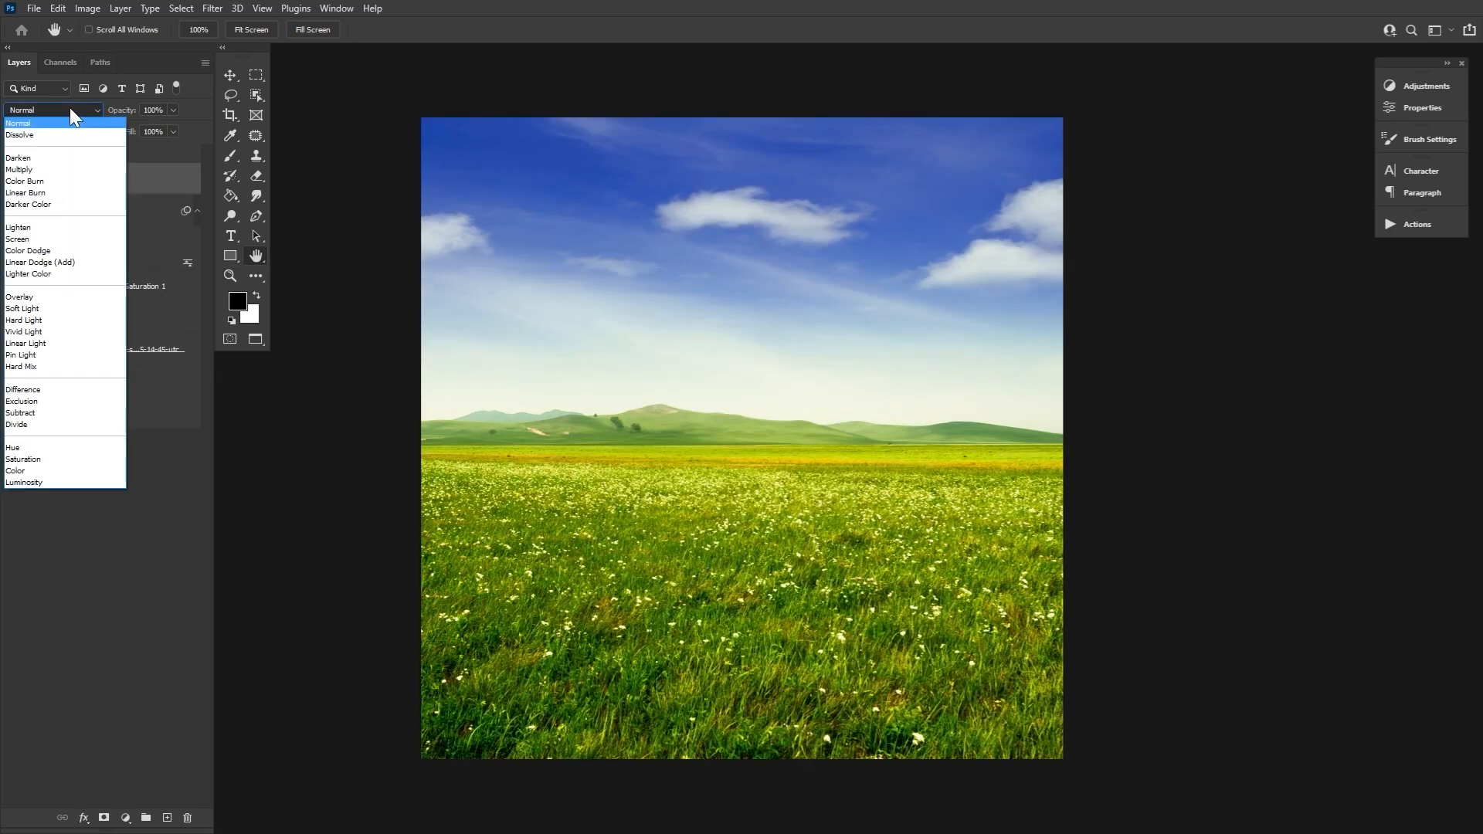
click(46, 229)
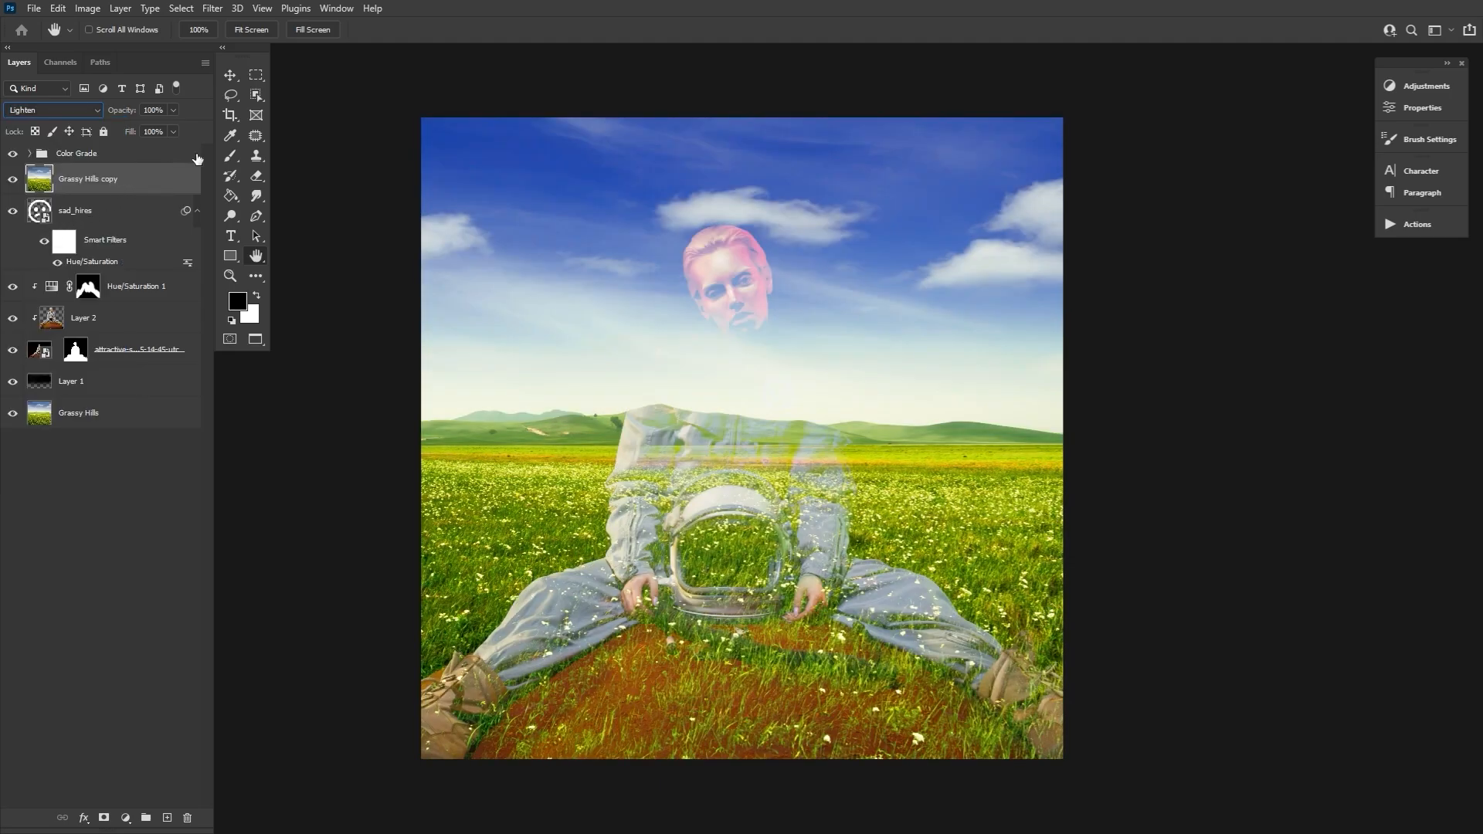
Enlarge the Grassy Hills copy to about 120.55%, flip it horizontally, and center it over the canvas.
click(232, 77)
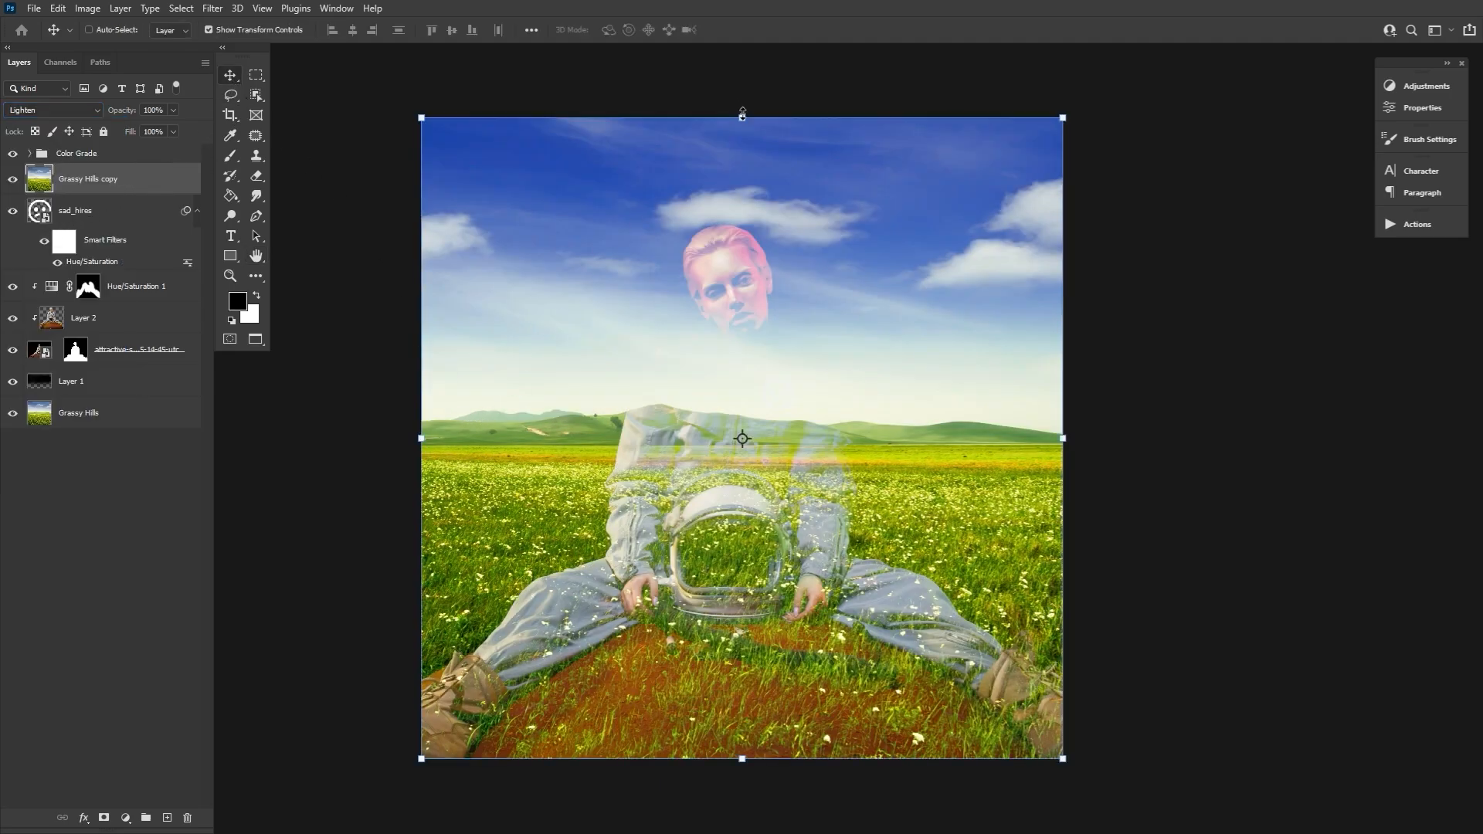
drag(742, 114, 742, 60)
right_click(836, 392)
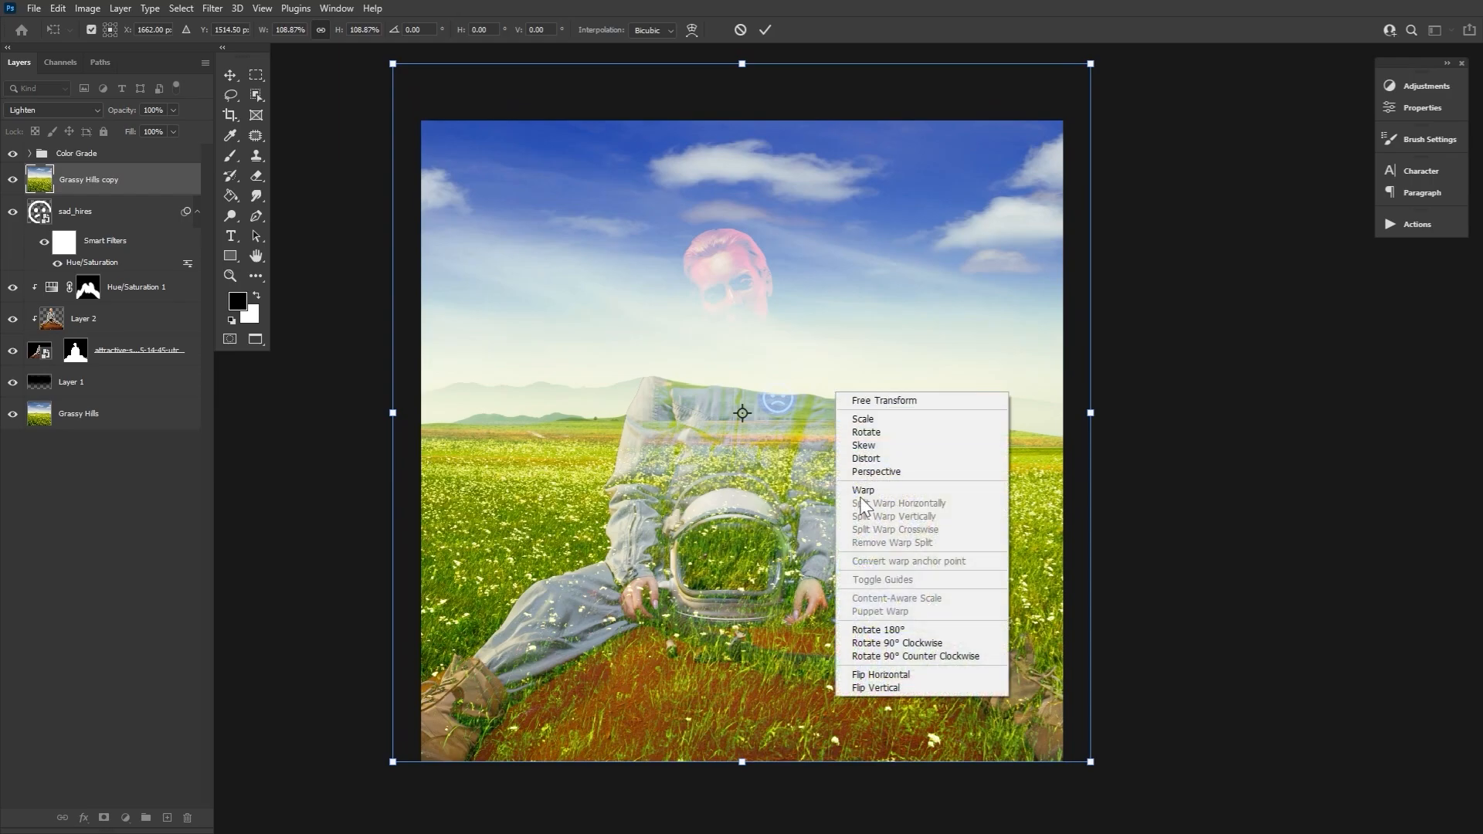
click(944, 676)
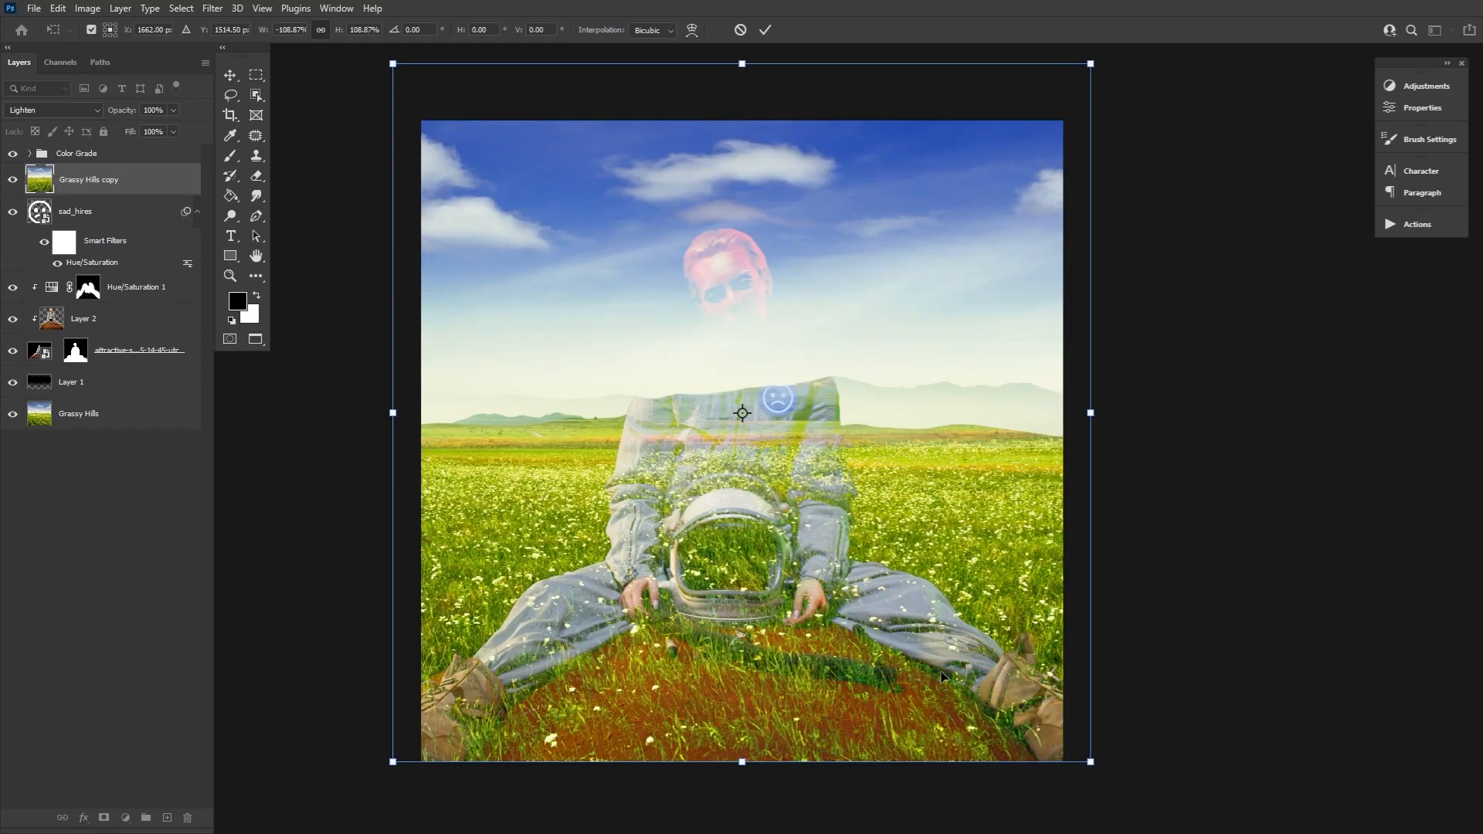
drag(1094, 413, 1124, 413)
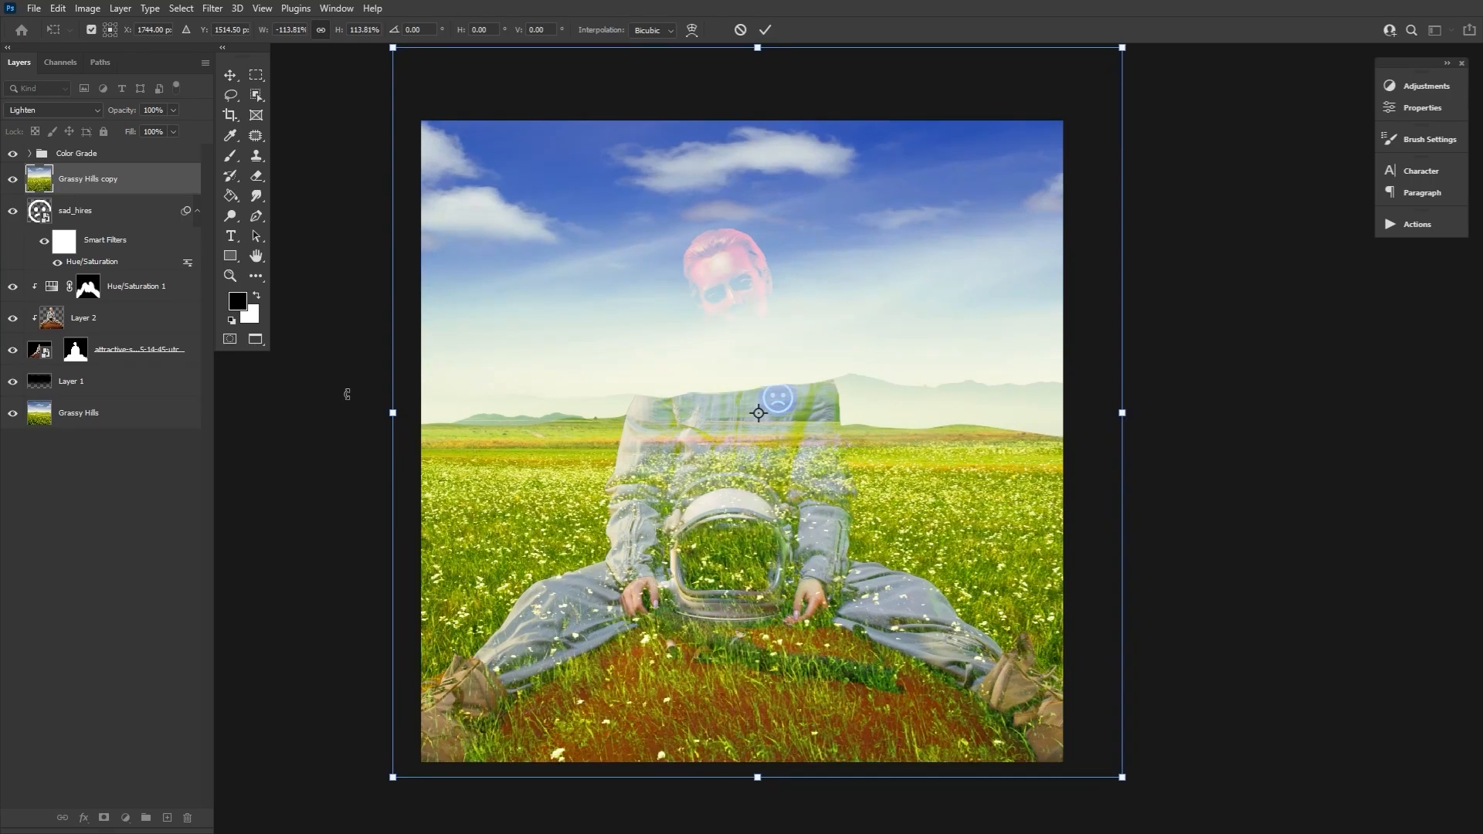
drag(392, 414, 352, 414)
drag(654, 482, 660, 483)
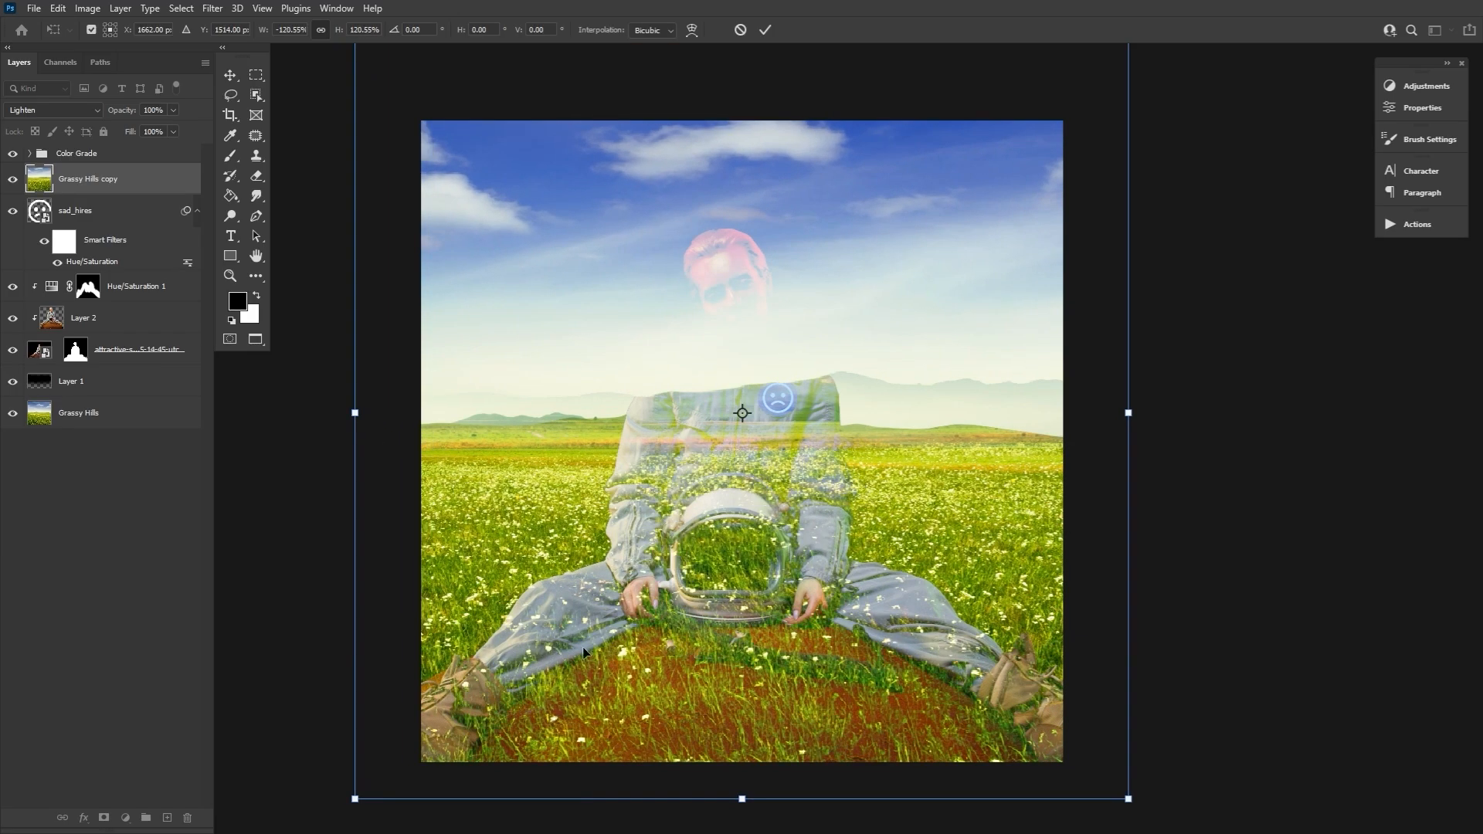
click(766, 30)
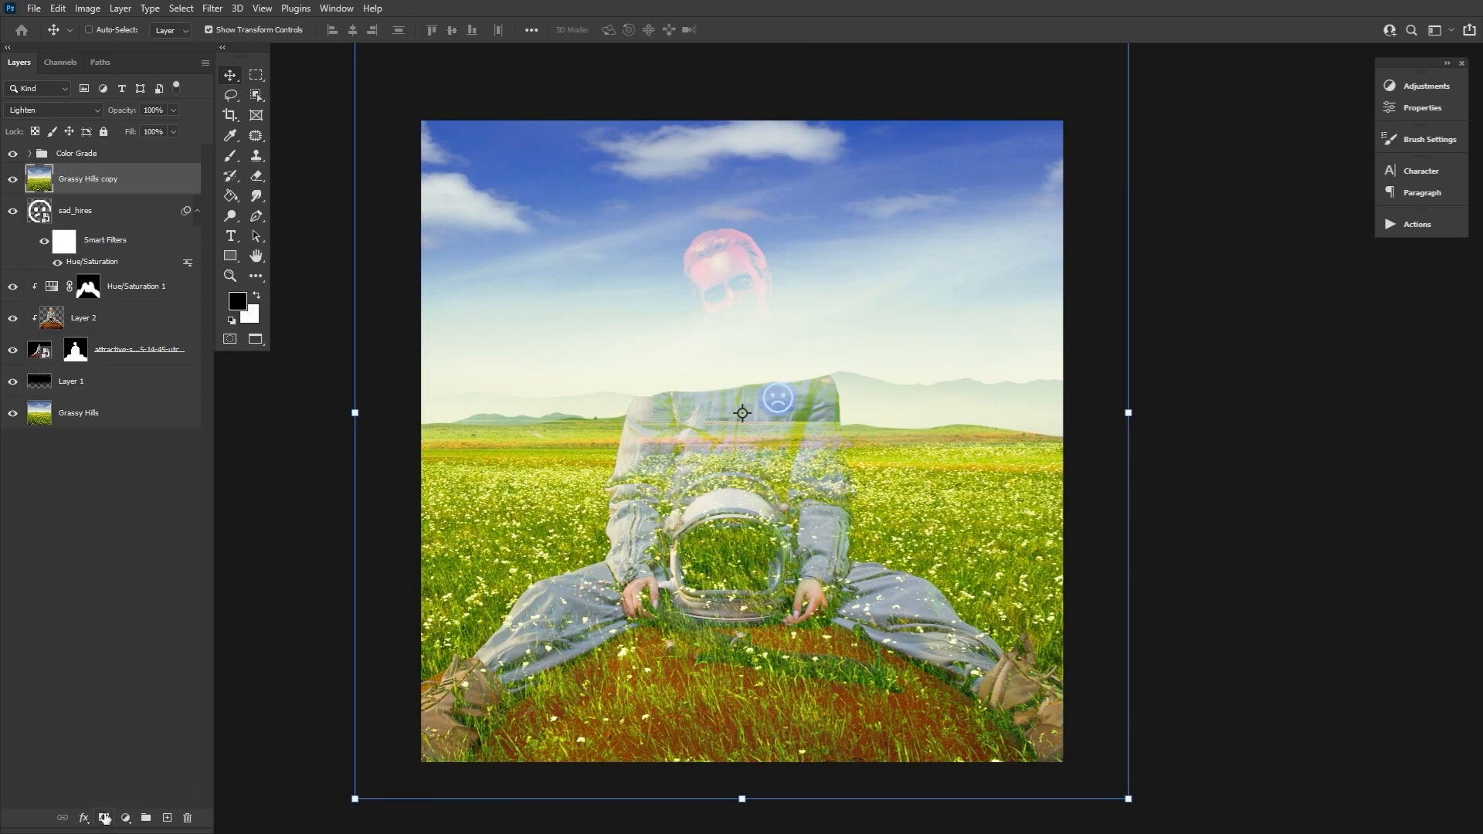
Add a layer mask to the Grassy Hills copy, invert it to black, and ready the Brush tool with white.
click(104, 817)
click(232, 157)
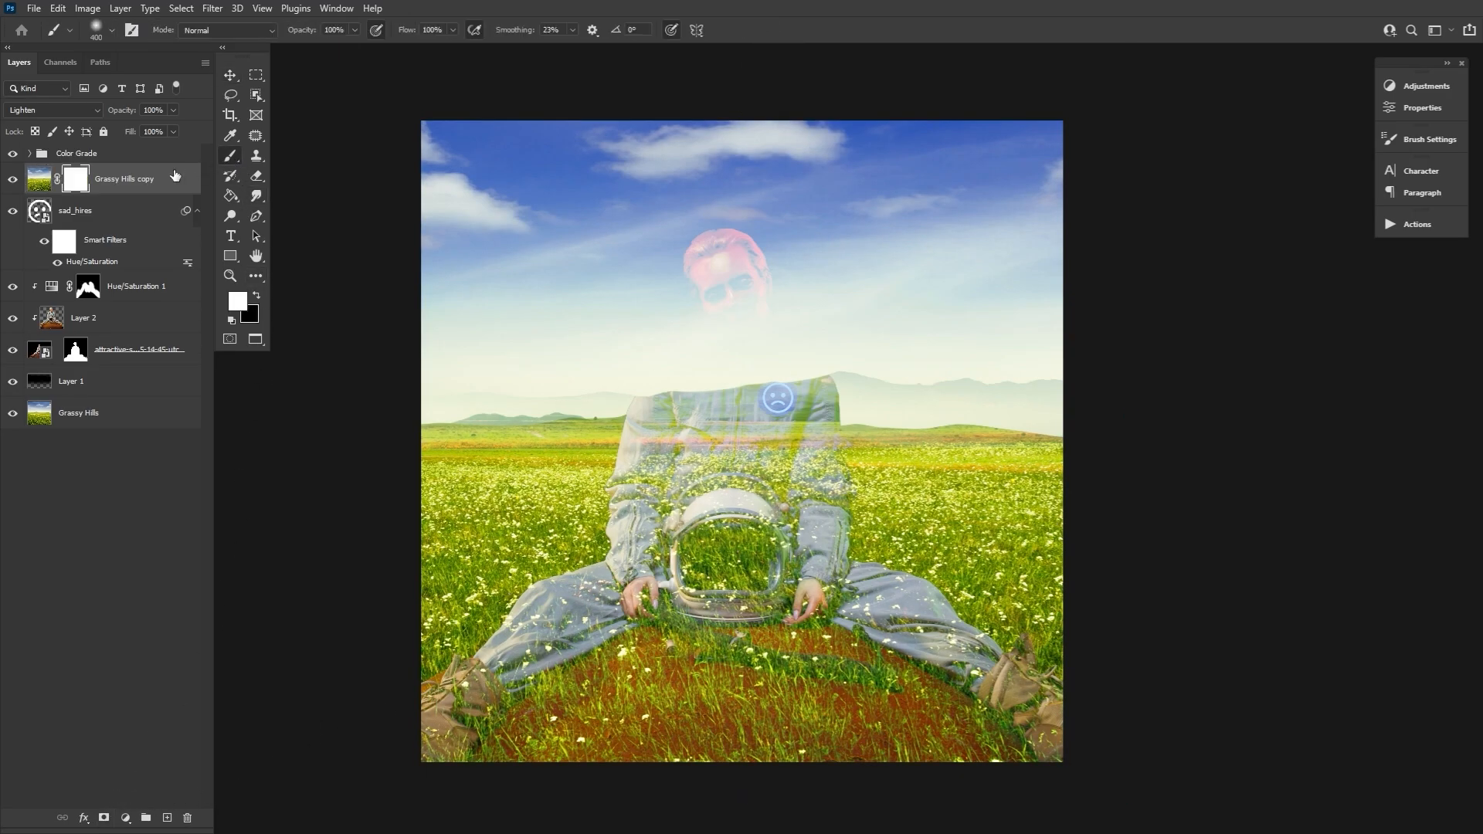
key(ctrl+i)
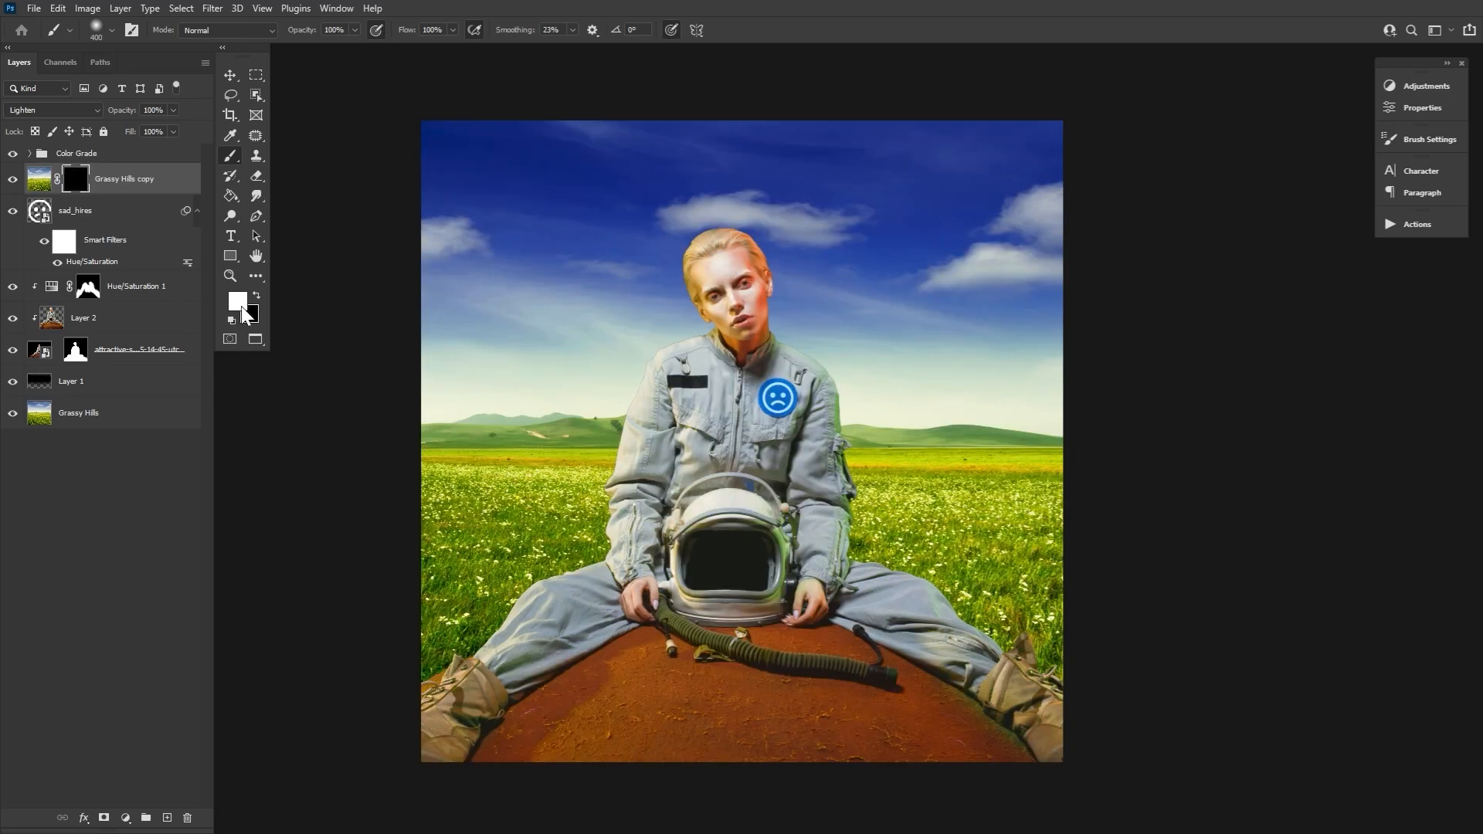
Paint white on the Grassy Hills copy mask to reveal grass over the red mound and in the helmet visor.
mouse_move(774, 607)
mouse_down()
mouse_move(616, 692)
mouse_move(518, 721)
mouse_move(635, 761)
mouse_move(942, 761)
mouse_move(842, 682)
mouse_move(867, 727)
mouse_move(863, 660)
mouse_move(1022, 766)
mouse_move(796, 687)
mouse_move(449, 809)
mouse_up()
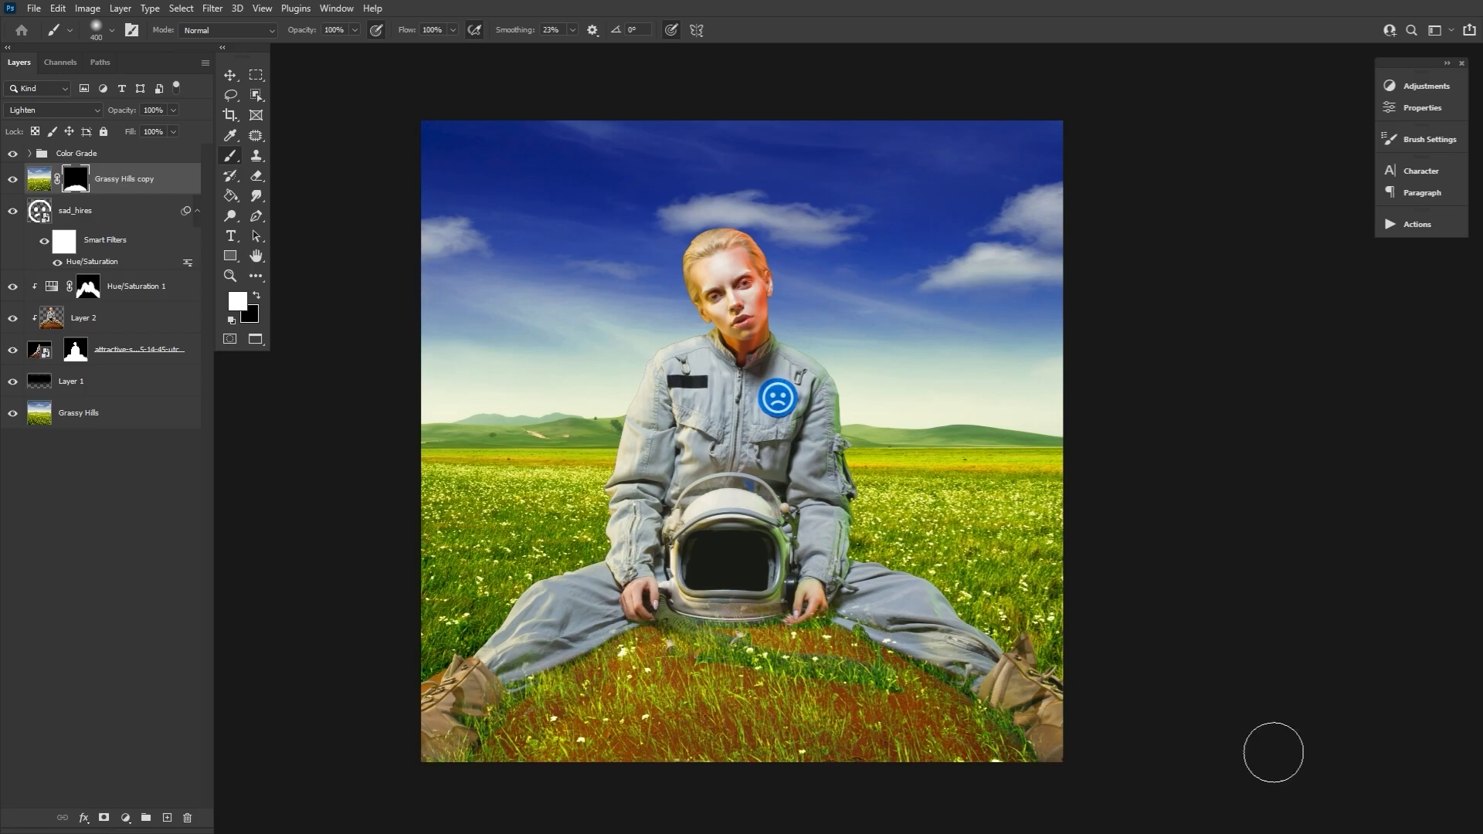
drag(699, 583, 787, 649)
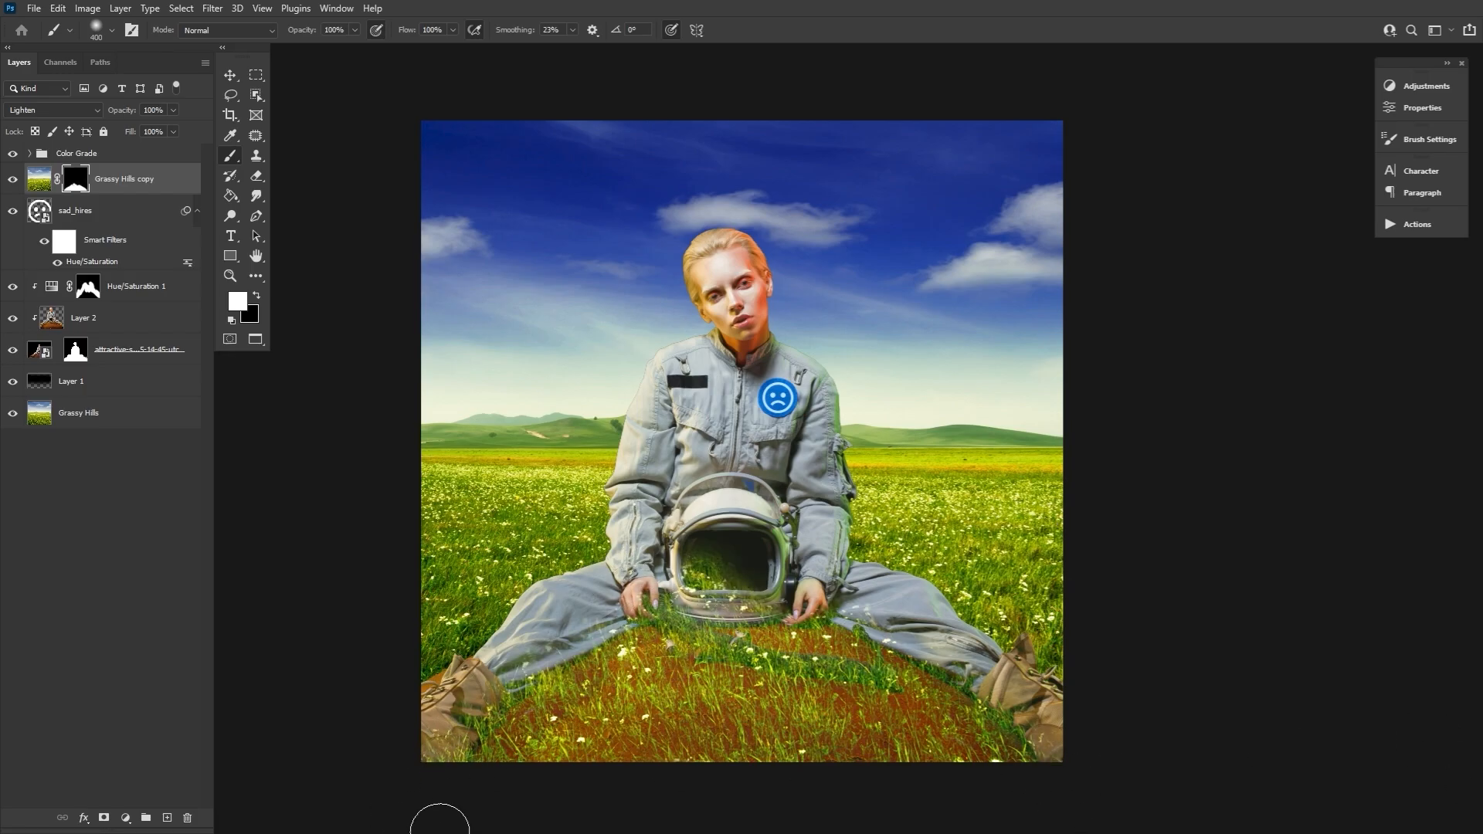
key(x)
Duplicate the Grassy Hills copy layer above itself and delete the duplicate's layer mask.
mouse_move(176, 183)
alt+mouse_down()
mouse_move(174, 215)
mouse_move(166, 165)
alt+mouse_up()
right_click(76, 183)
click(104, 209)
Scale Grassy Hills copy 2 down to 80.33% and shift it back over the canvas.
key(ctrl+t)
drag(1128, 412, 976, 414)
drag(774, 481, 855, 497)
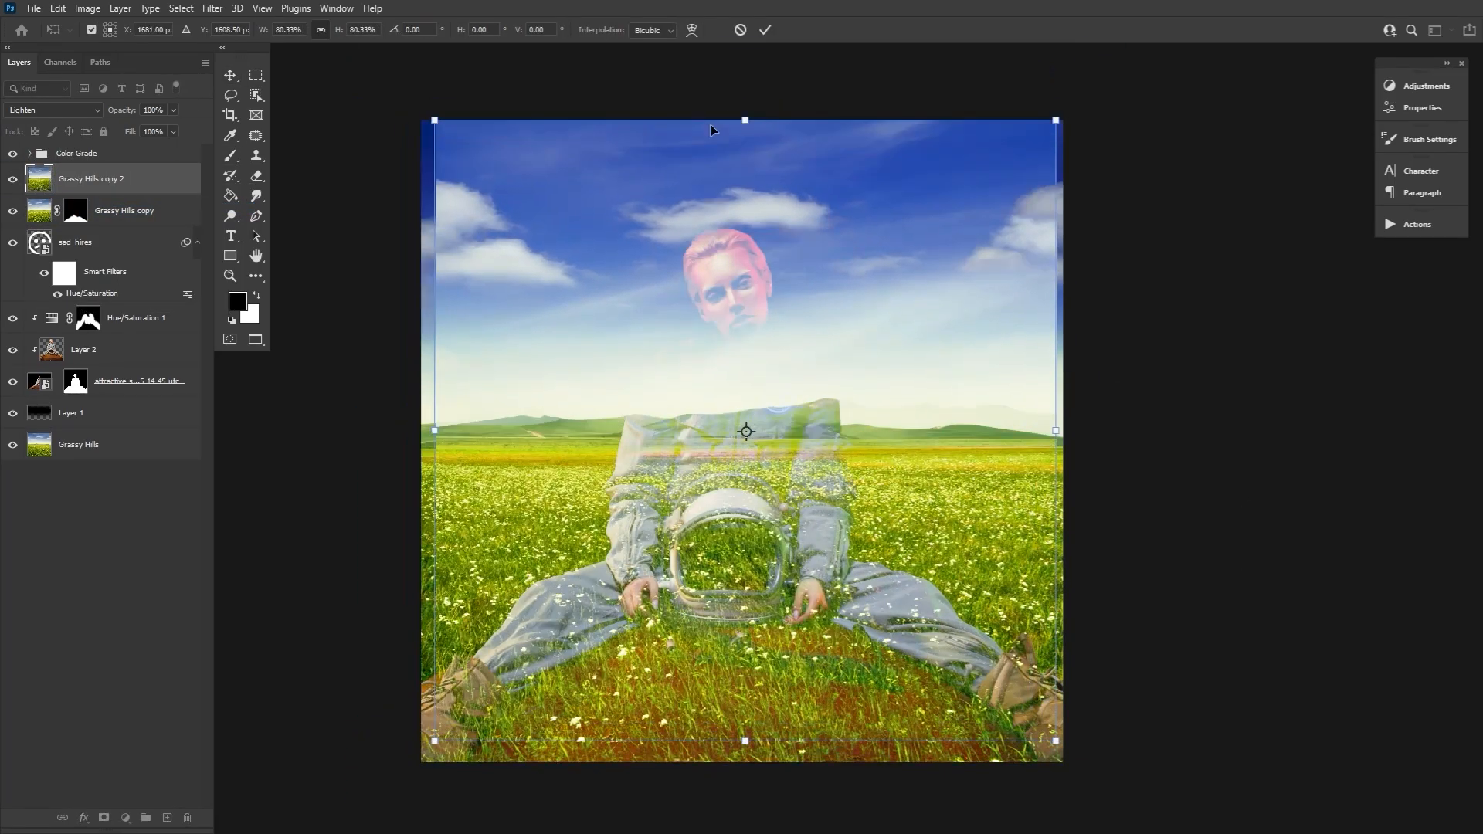
key(Return)
Add a layer mask to Grassy Hills copy 2, invert it to black, and ready the Brush tool.
click(104, 818)
key(ctrl+i)
key(b)
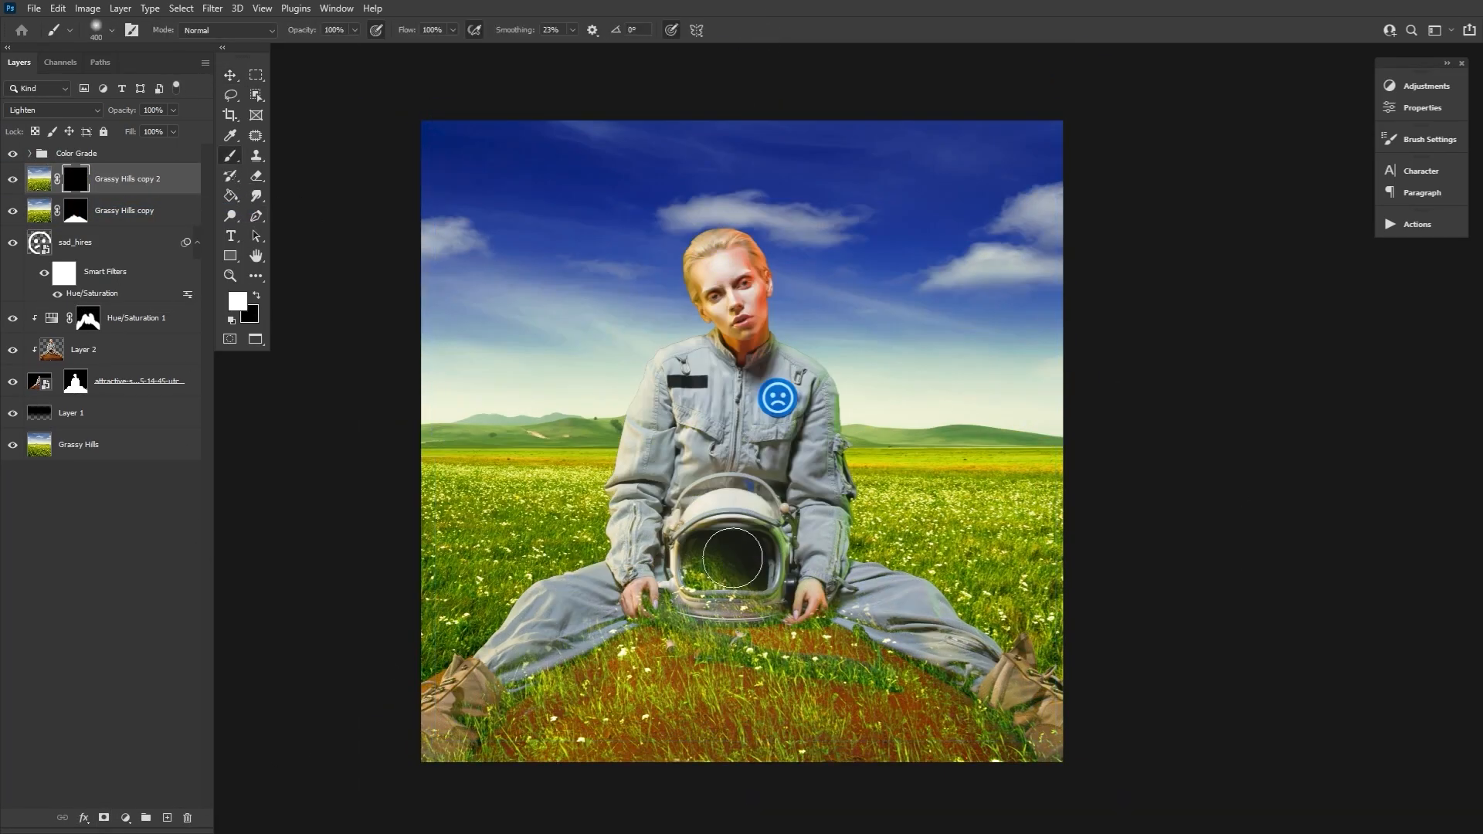
Reveal a grass reflection inside and below the helmet visor on the mask with a 200 px brush at 53% flow.
mouse_move(733, 558)
mouse_down()
mouse_move(629, 569)
mouse_move(716, 569)
mouse_move(739, 615)
mouse_move(714, 586)
mouse_up()
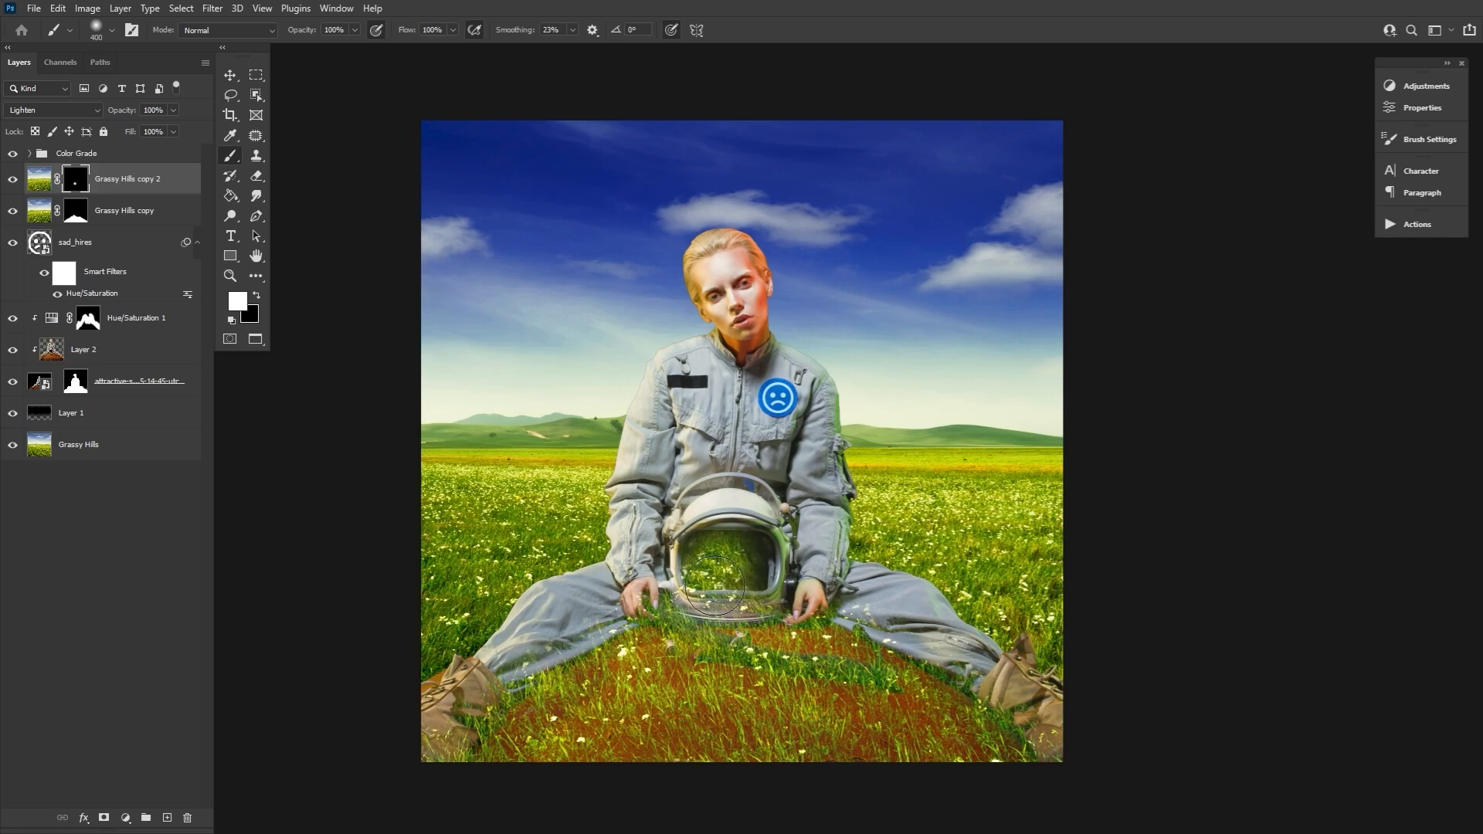
key(ctrl+z)
key([)
key([)
key([)
drag(407, 30, 370, 30)
mouse_move(707, 573)
mouse_down()
mouse_move(702, 563)
mouse_move(745, 587)
mouse_move(680, 531)
mouse_move(693, 551)
mouse_up()
mouse_move(757, 606)
mouse_down()
mouse_move(690, 620)
mouse_move(787, 600)
mouse_move(767, 630)
mouse_move(728, 623)
mouse_up()
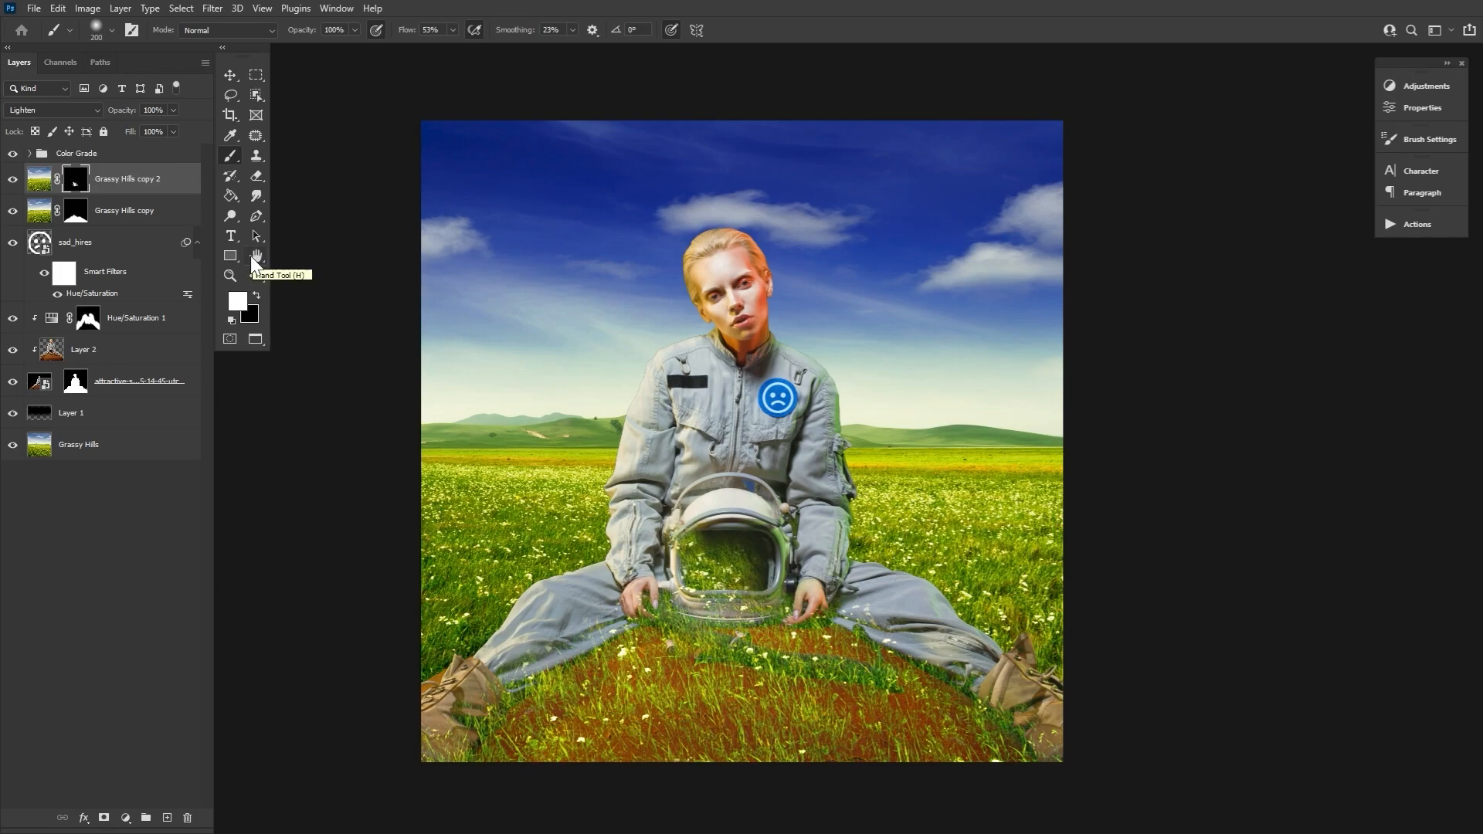
Add a new layer clipped above Hue/Saturation 1 in the astronaut's stack and set its blend mode to Multiply.
click(167, 817)
key(x)
drag(143, 184, 129, 344)
alt+click(143, 332)
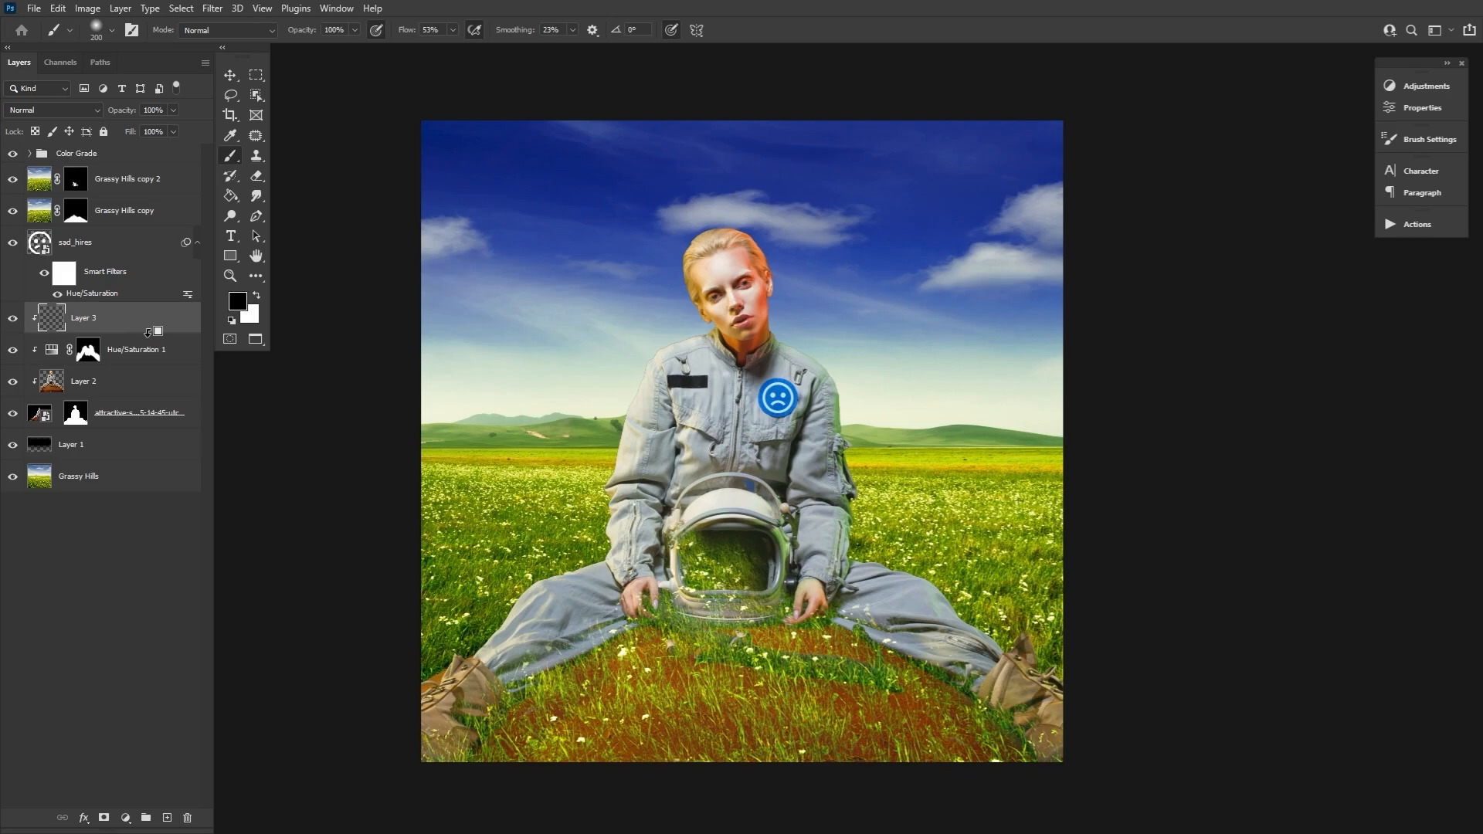
click(56, 110)
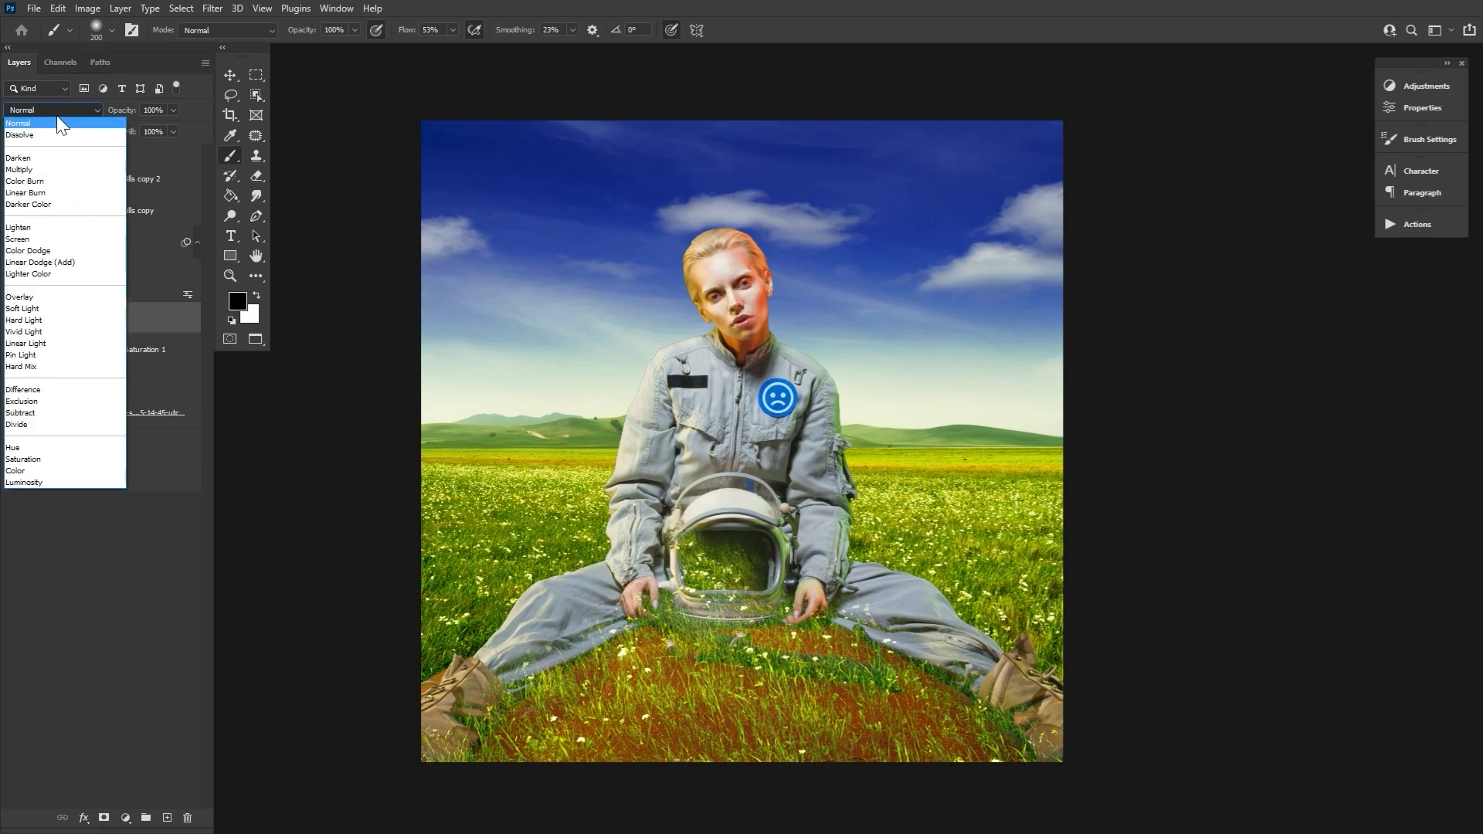
click(59, 168)
Set the foreground color to dark green #162d08.
click(237, 301)
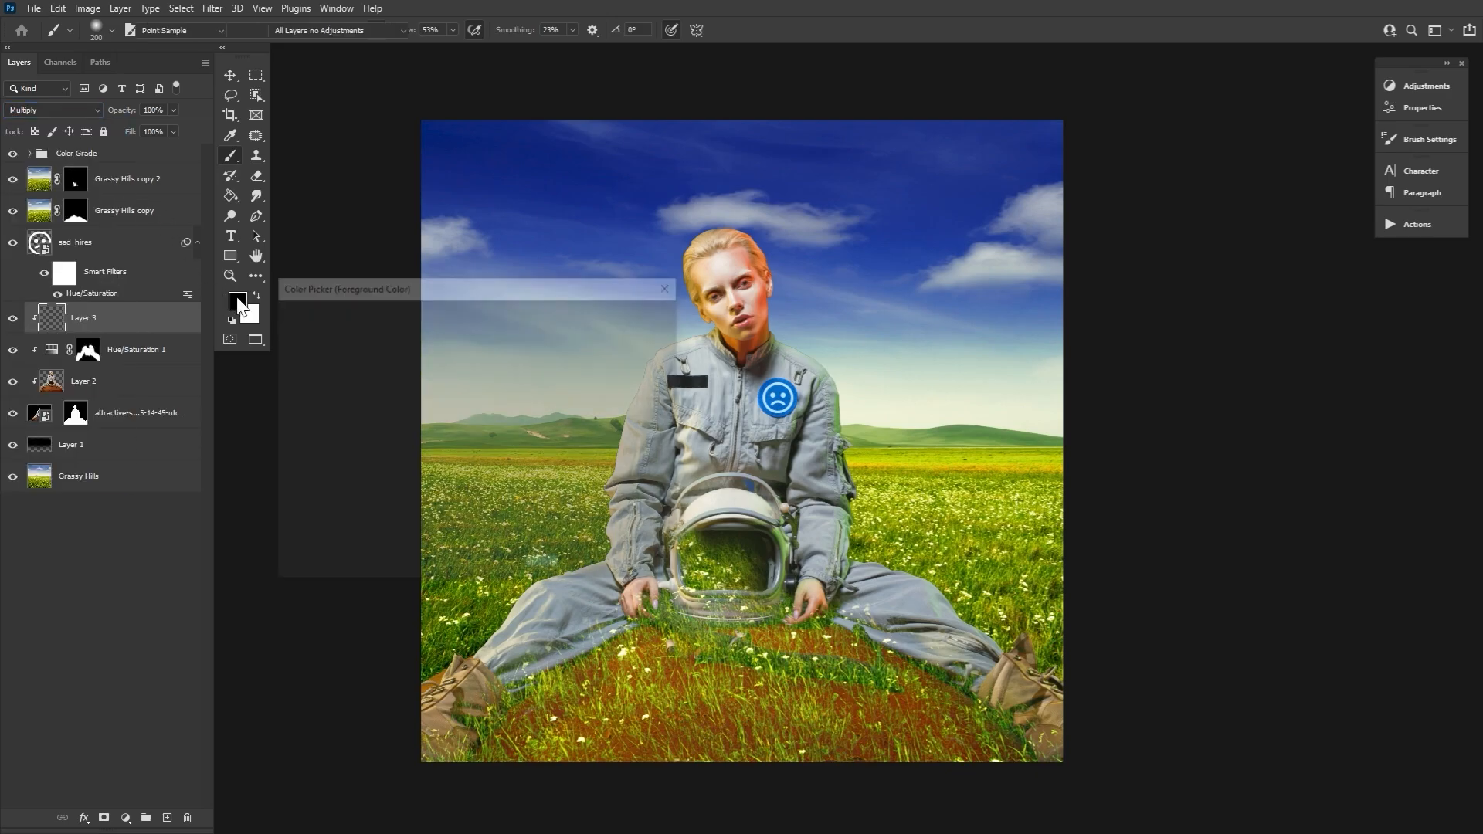
click(496, 464)
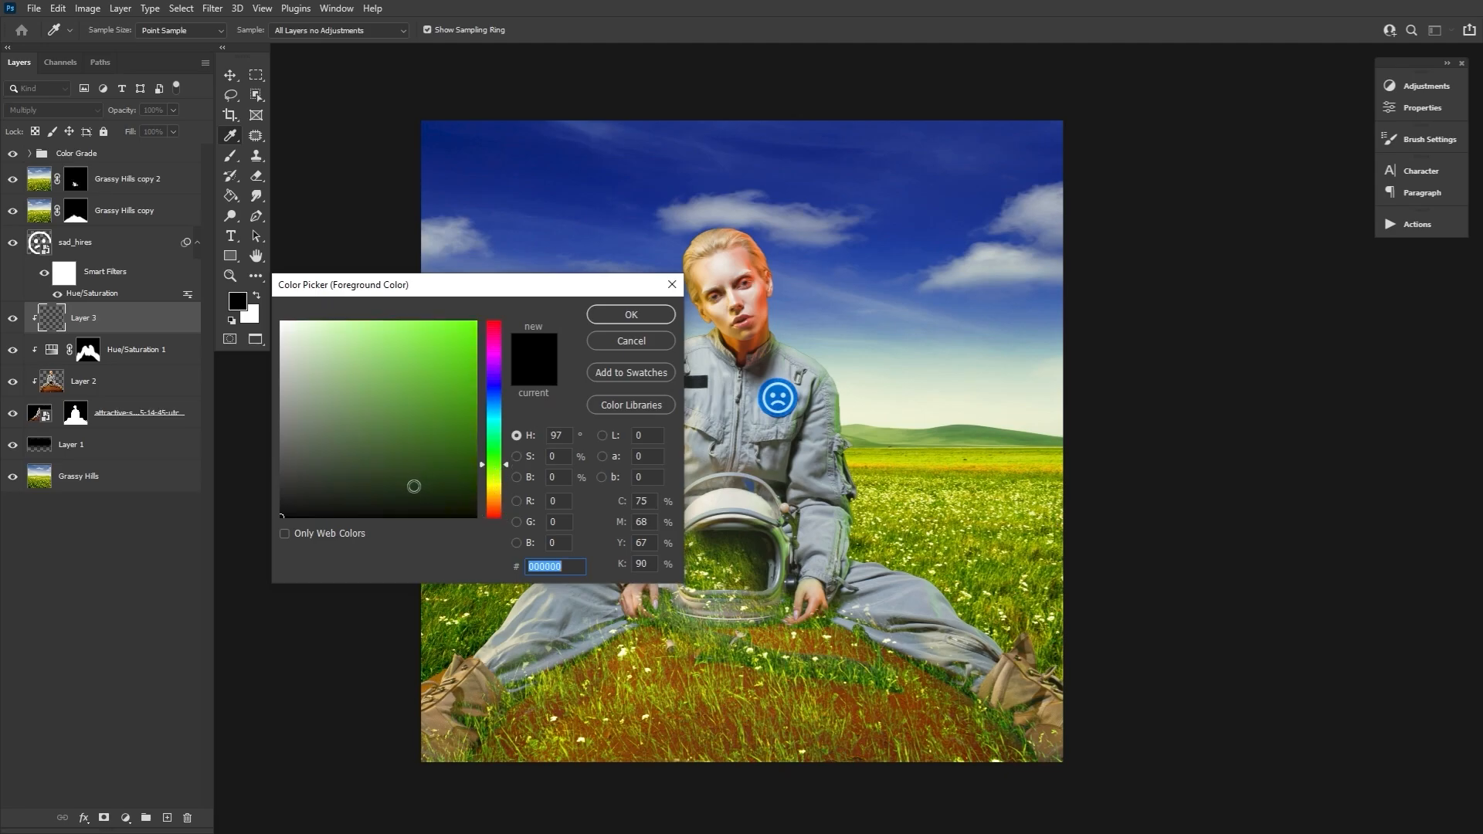
click(422, 493)
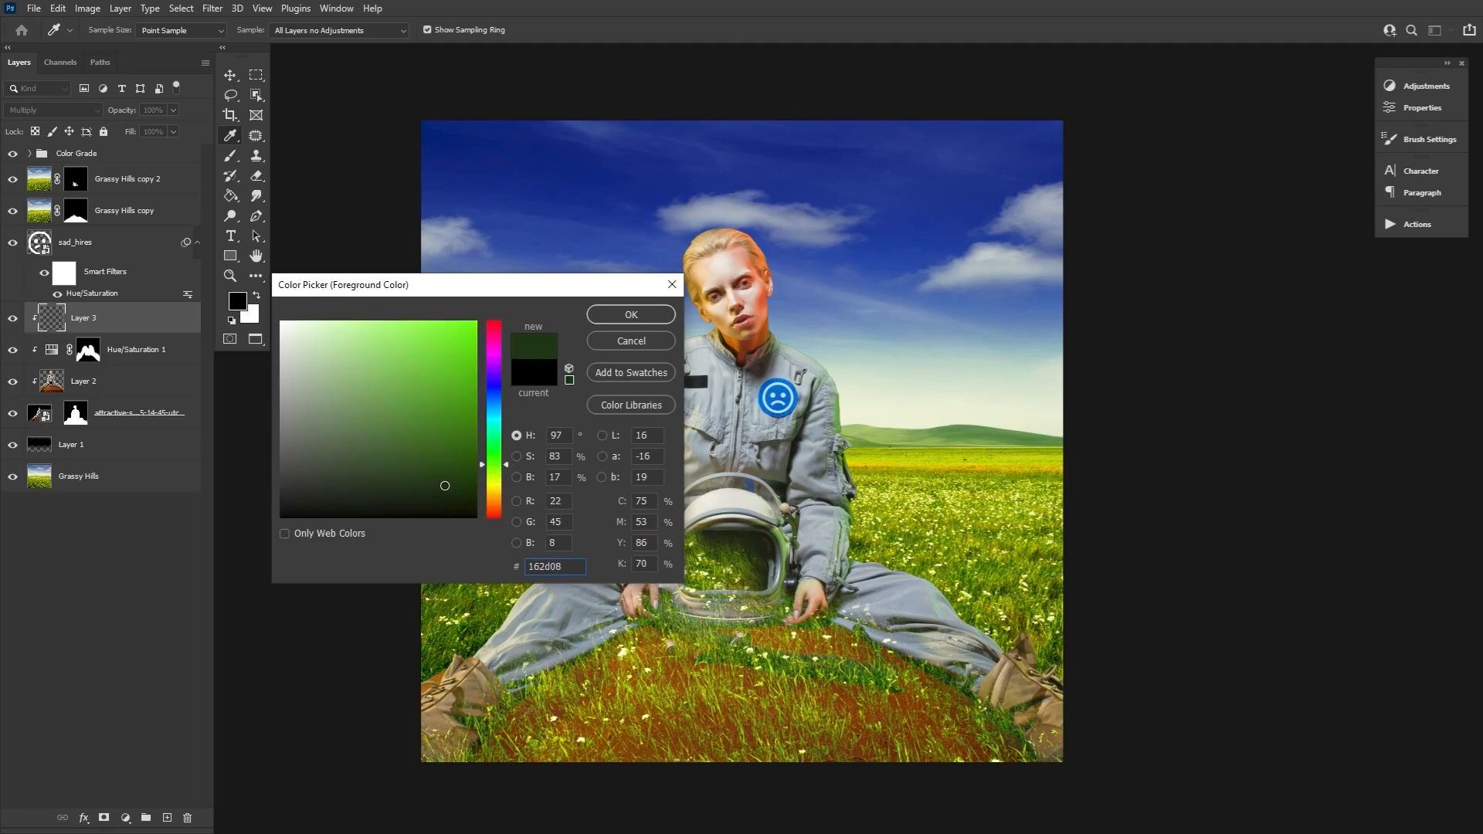
click(627, 316)
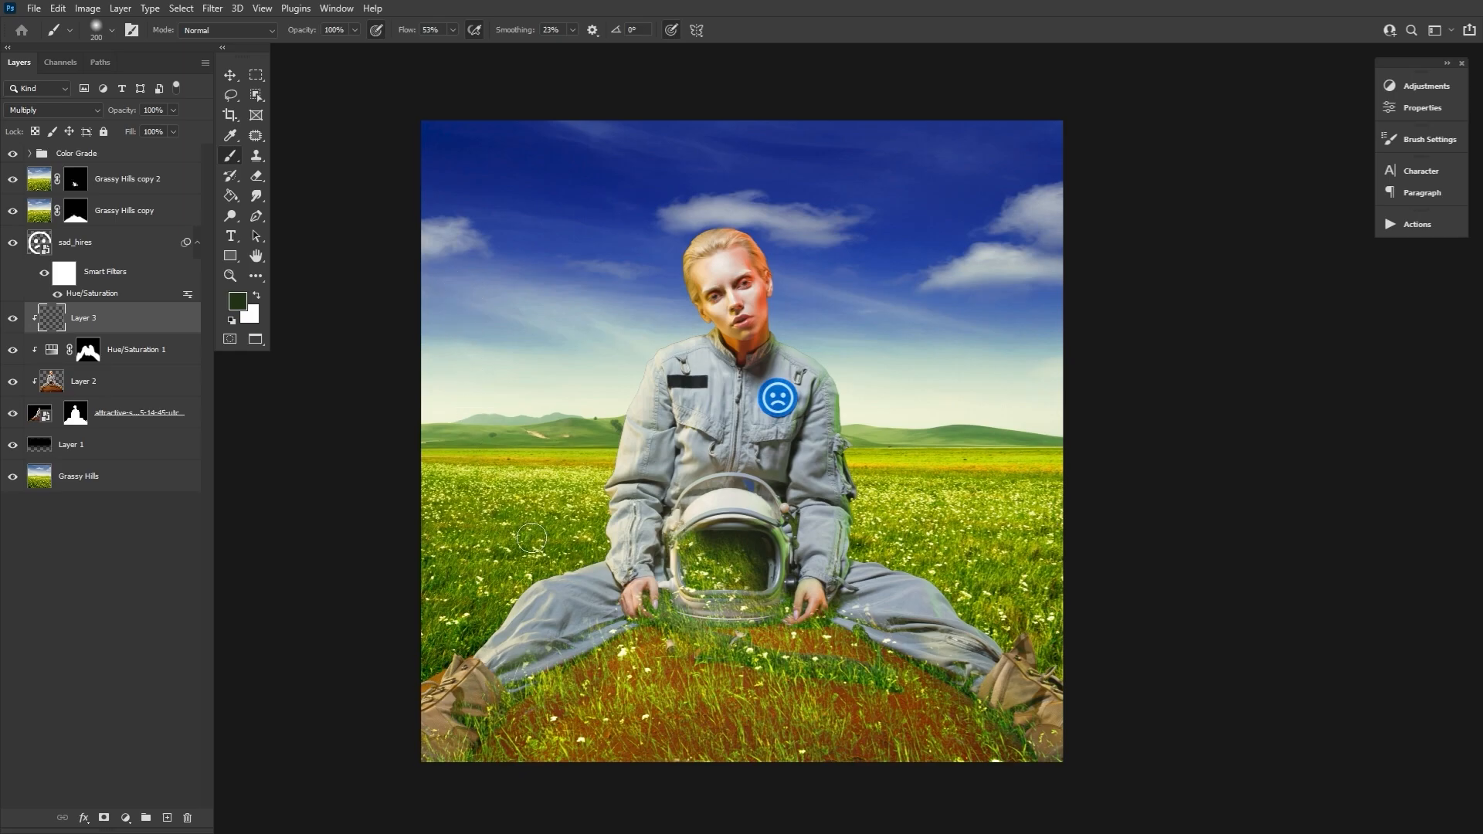
Paint dark green over the red mound between the astronaut's legs on Layer 3 with a smaller brush.
key(bracketleft)
key(bracketleft)
key(bracketleft)
mouse_move(658, 558)
mouse_down()
mouse_move(709, 619)
mouse_move(608, 712)
mouse_move(618, 672)
mouse_move(810, 738)
mouse_move(1009, 752)
mouse_move(795, 654)
mouse_move(950, 725)
mouse_up()
mouse_move(705, 638)
mouse_down()
mouse_move(746, 613)
mouse_move(771, 687)
mouse_move(646, 644)
mouse_up()
Enlarge the brush to 400 px and paint dark green along the foreground's bottom edge between the boots.
key(bracketright)
key(bracketright)
key(bracketright)
key(bracketright)
key(bracketright)
key(bracketright)
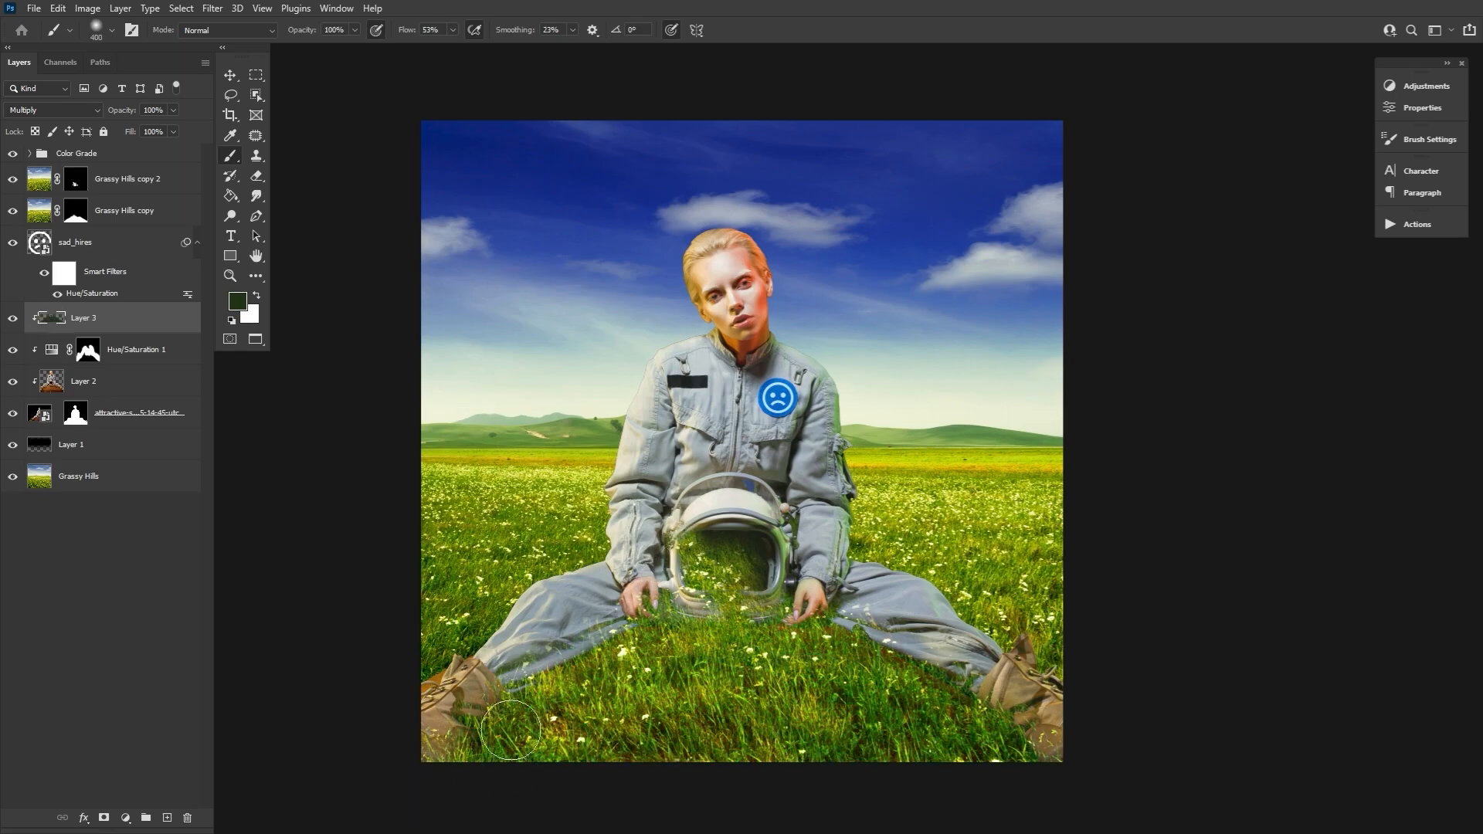
drag(511, 730, 1025, 804)
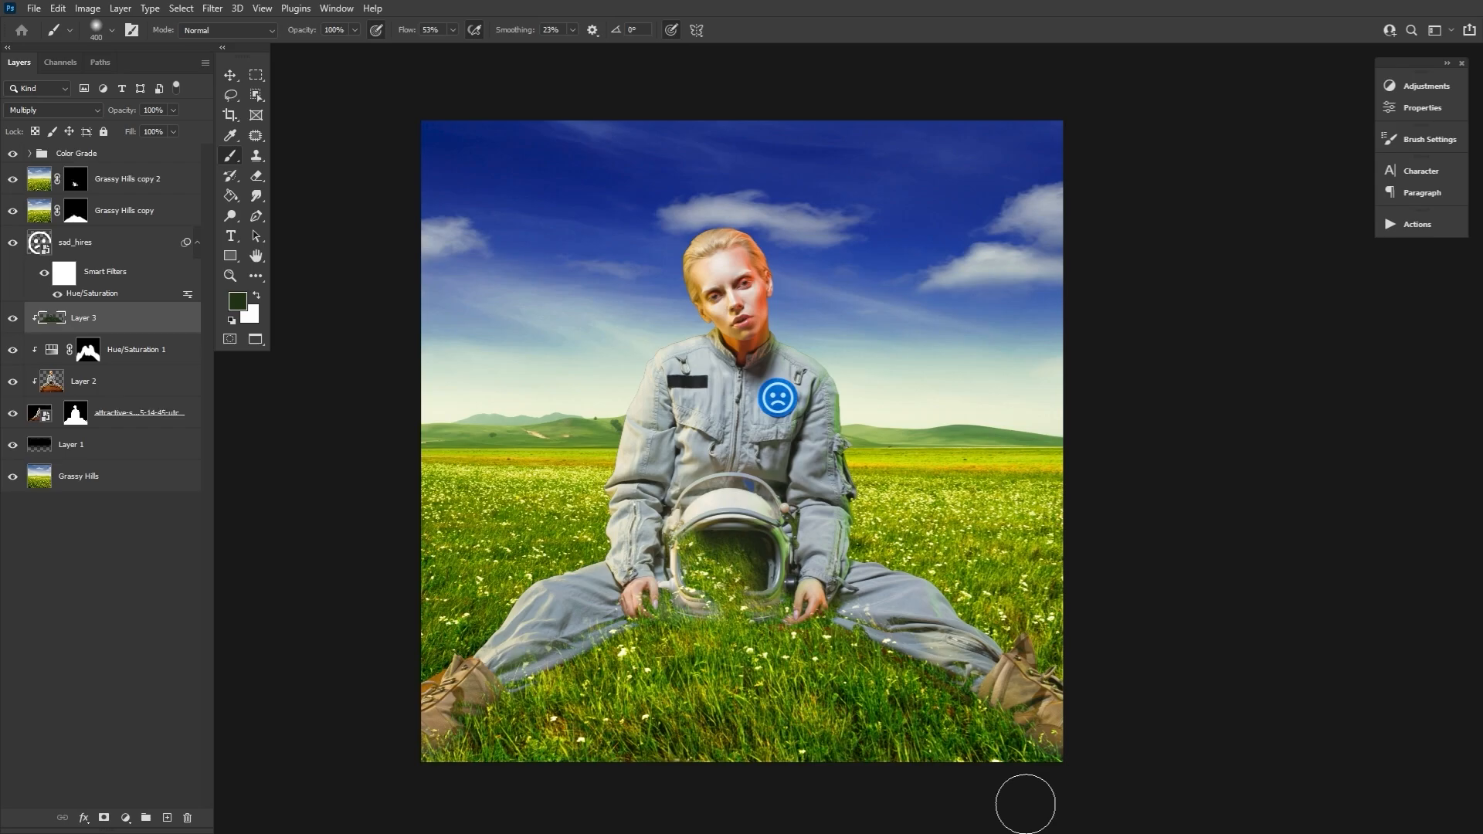
Switch to a different brush preset at 100 px and set its flow to 100%.
right_click(378, 304)
double_click(424, 666)
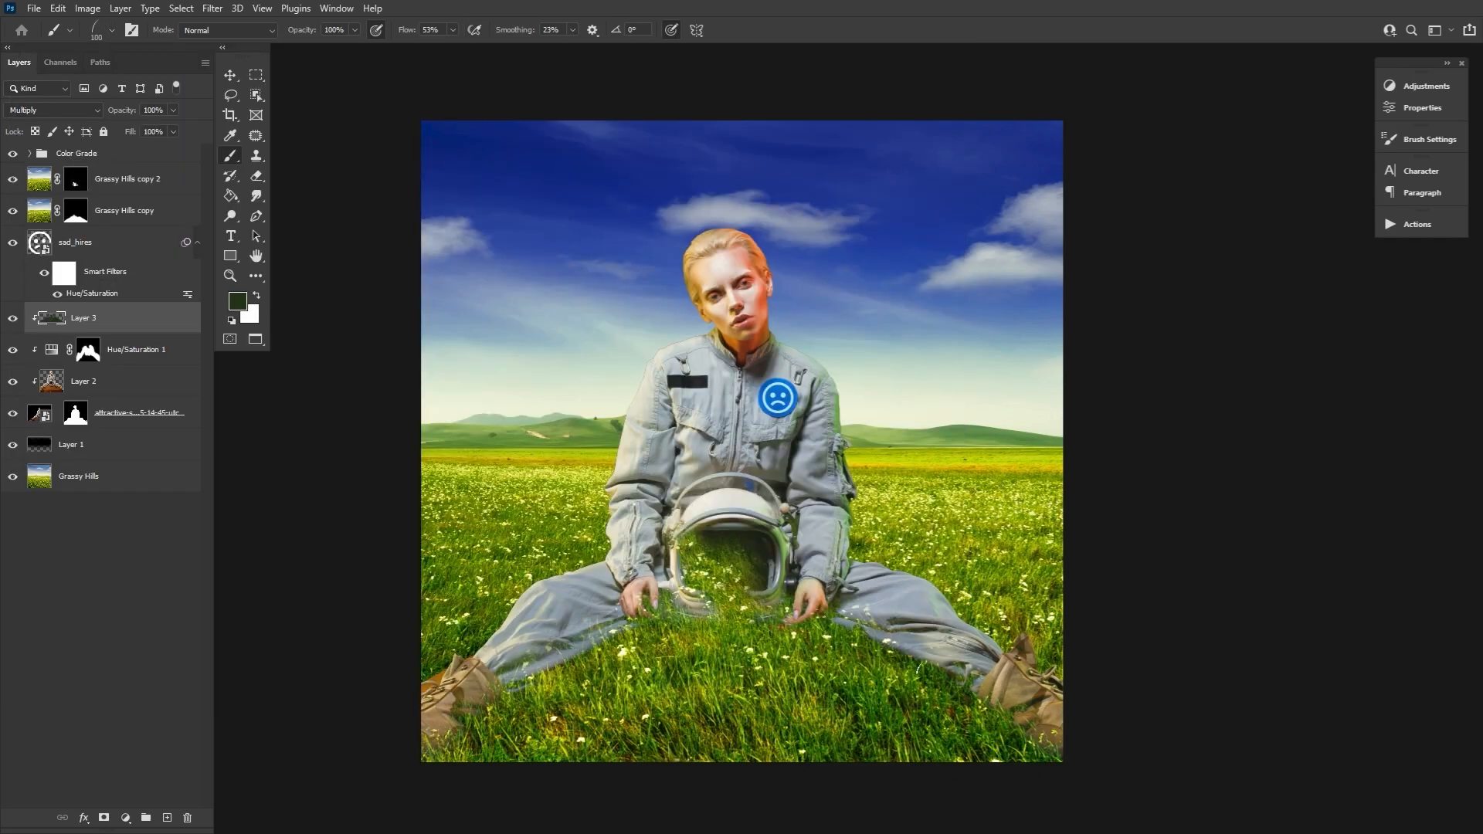
key(shift+0)
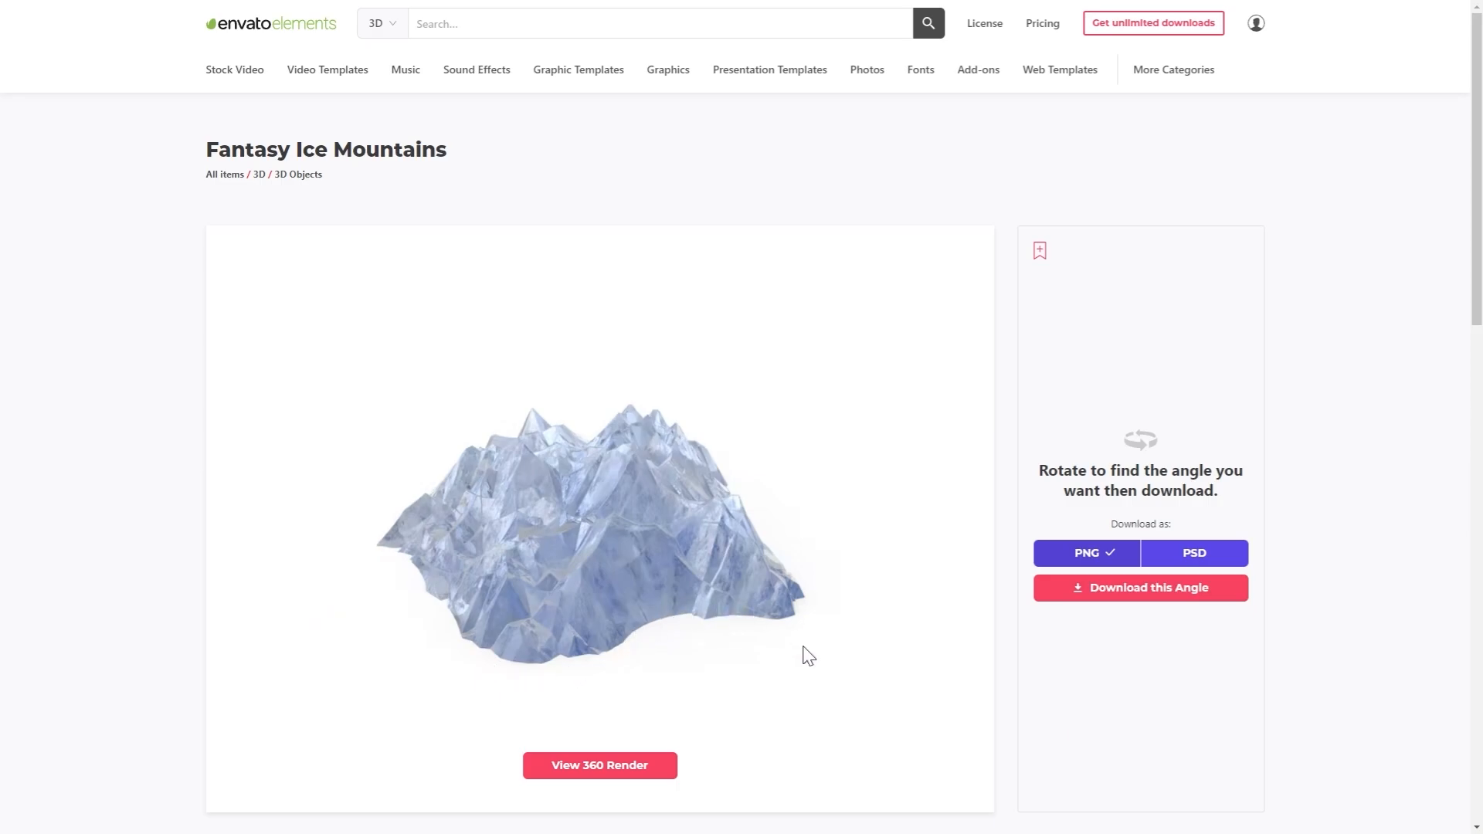
On the Envato Elements page, rotate the Fantasy Ice Mountains 3D render to a low side view and choose its download format.
click(635, 769)
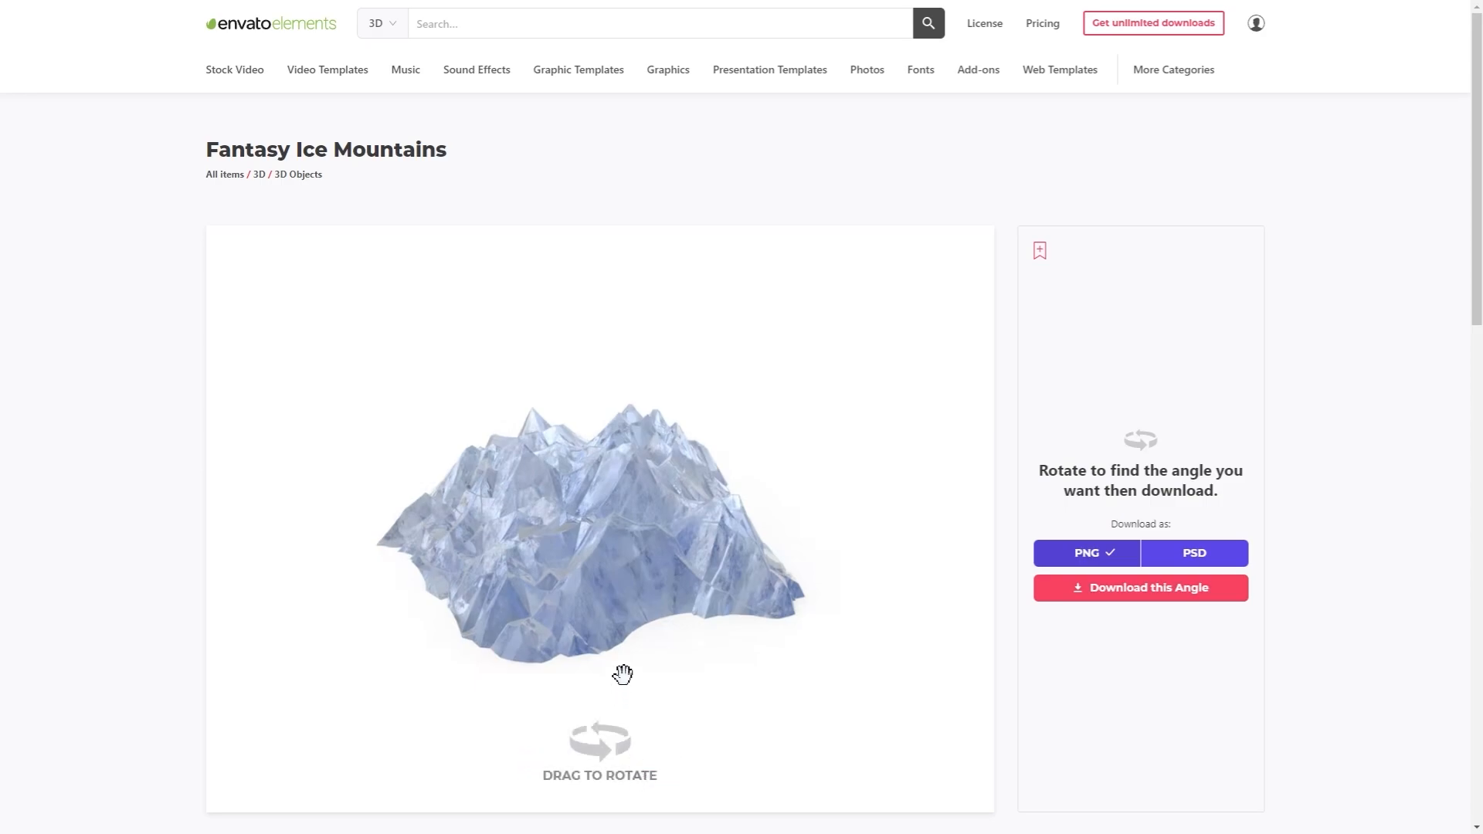
drag(595, 596, 553, 589)
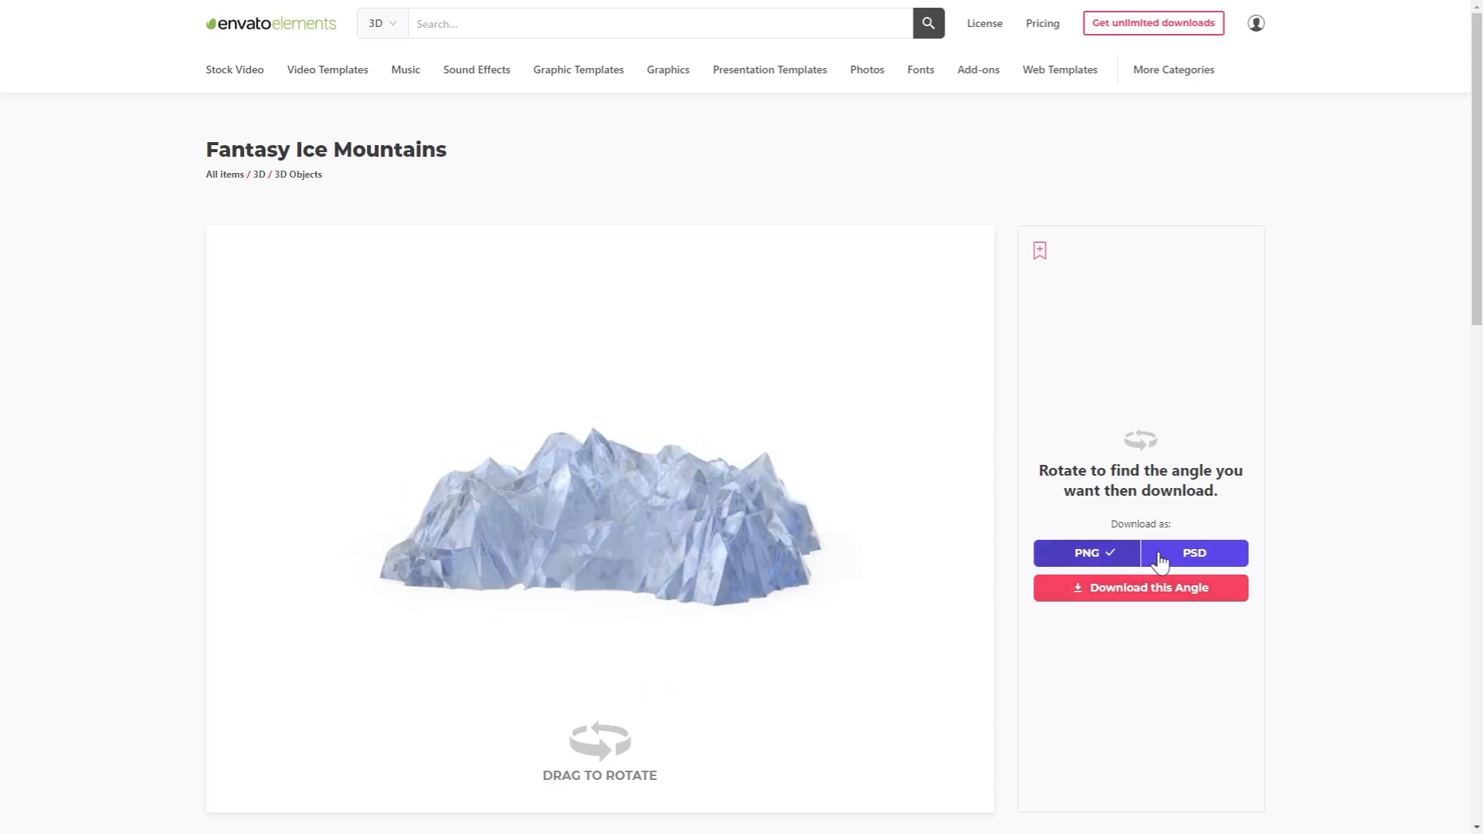
click(1198, 554)
click(1197, 586)
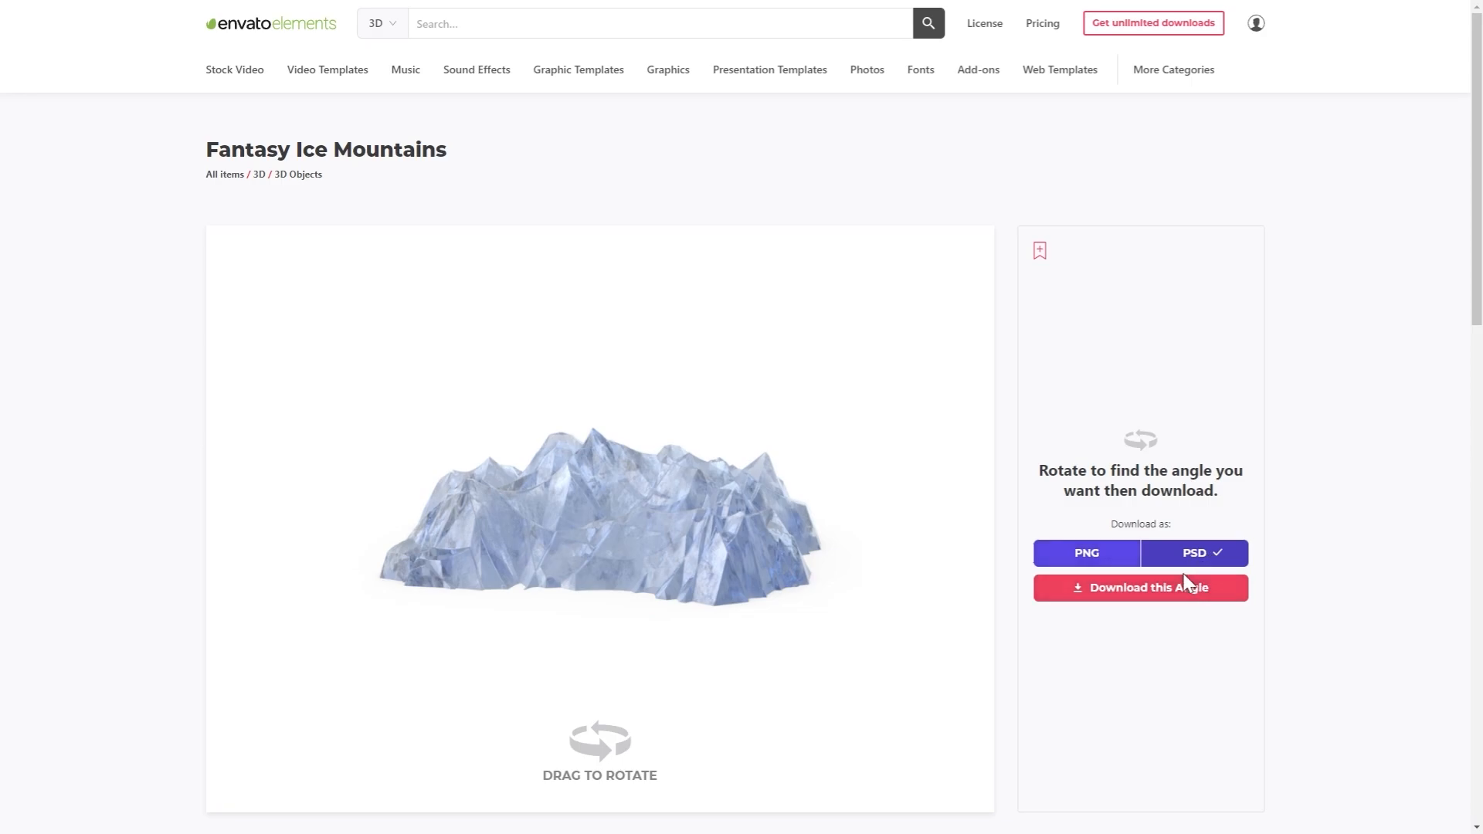
click(1109, 557)
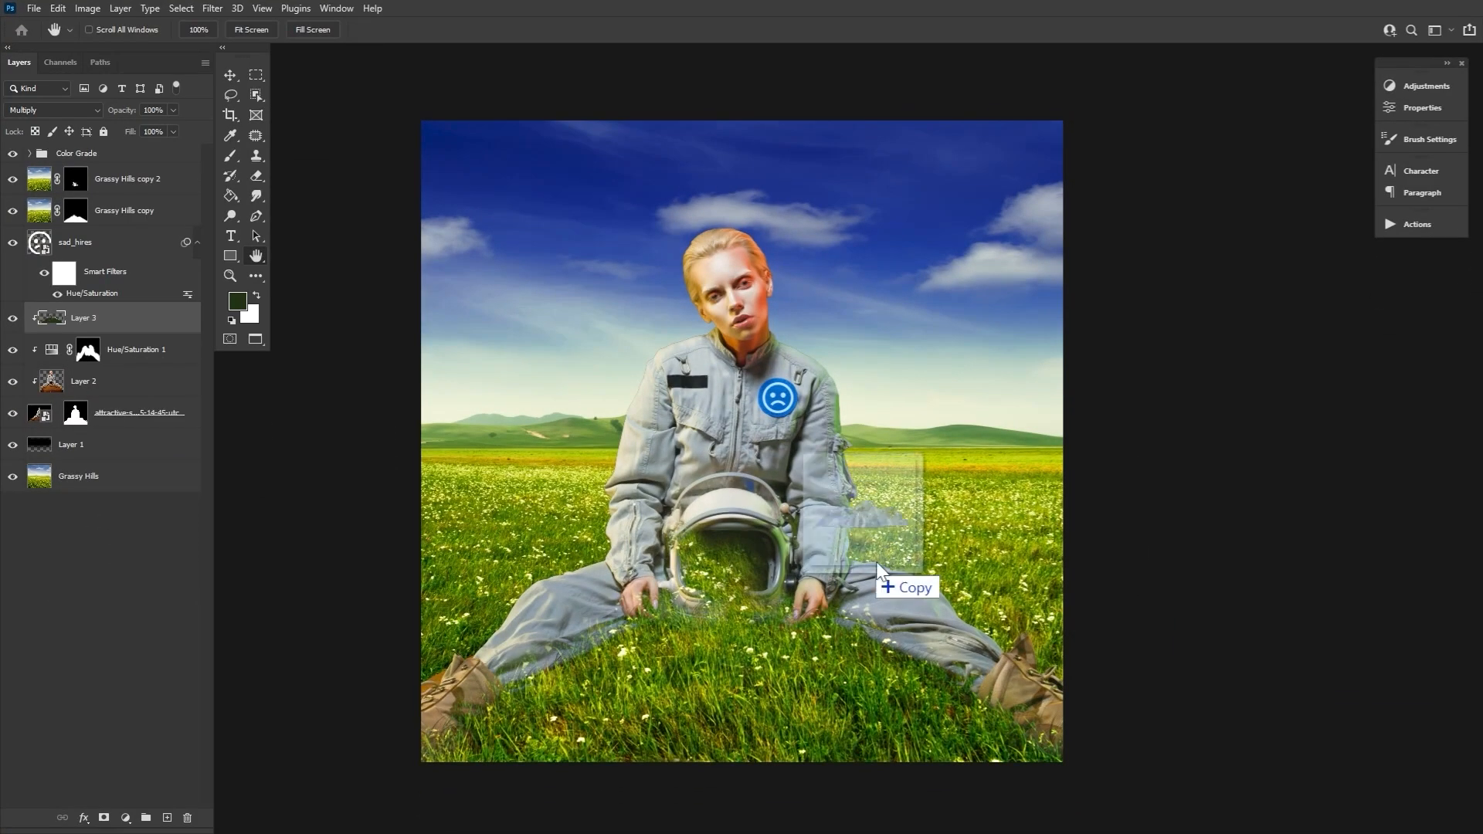
Place the first Fantasy Ice Mountains image in Photoshop, move its layer beneath the astronaut, and position it on the left horizon.
click(766, 30)
drag(117, 319, 116, 459)
click(231, 75)
drag(872, 461, 623, 424)
Place a second Fantasy Ice Mountains image and position it on the horizon right of the astronaut.
drag(1430, 781, 858, 463)
drag(849, 457, 1076, 429)
click(763, 33)
Place a third Fantasy Ice Mountains image, flip it horizontally, and position it on the horizon behind the astronaut.
drag(1285, 762, 858, 464)
click(766, 29)
key(ctrl+t)
right_click(827, 402)
click(869, 670)
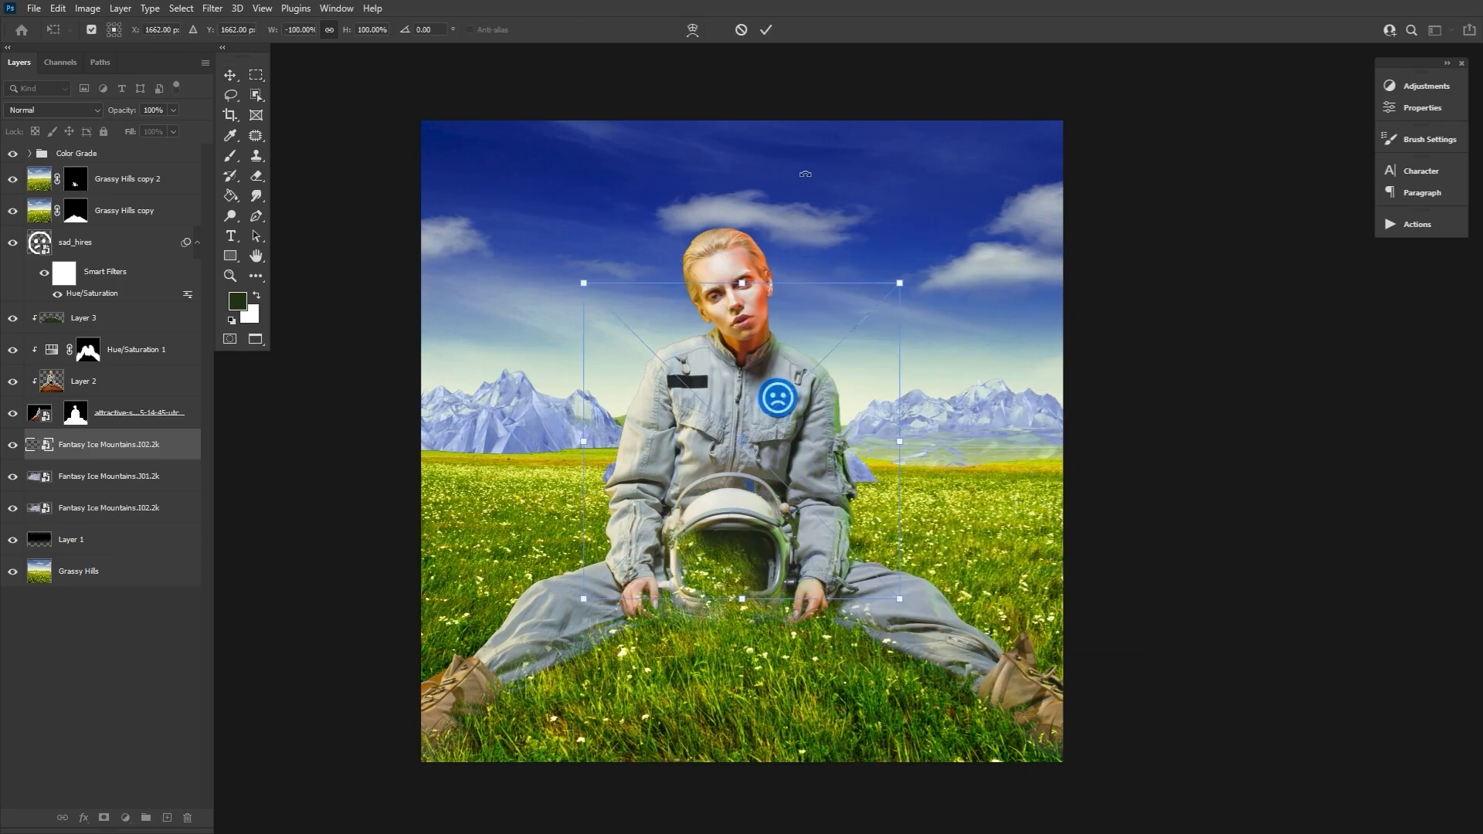
click(765, 29)
mouse_move(856, 405)
mouse_down()
mouse_move(867, 439)
mouse_move(866, 424)
mouse_up()
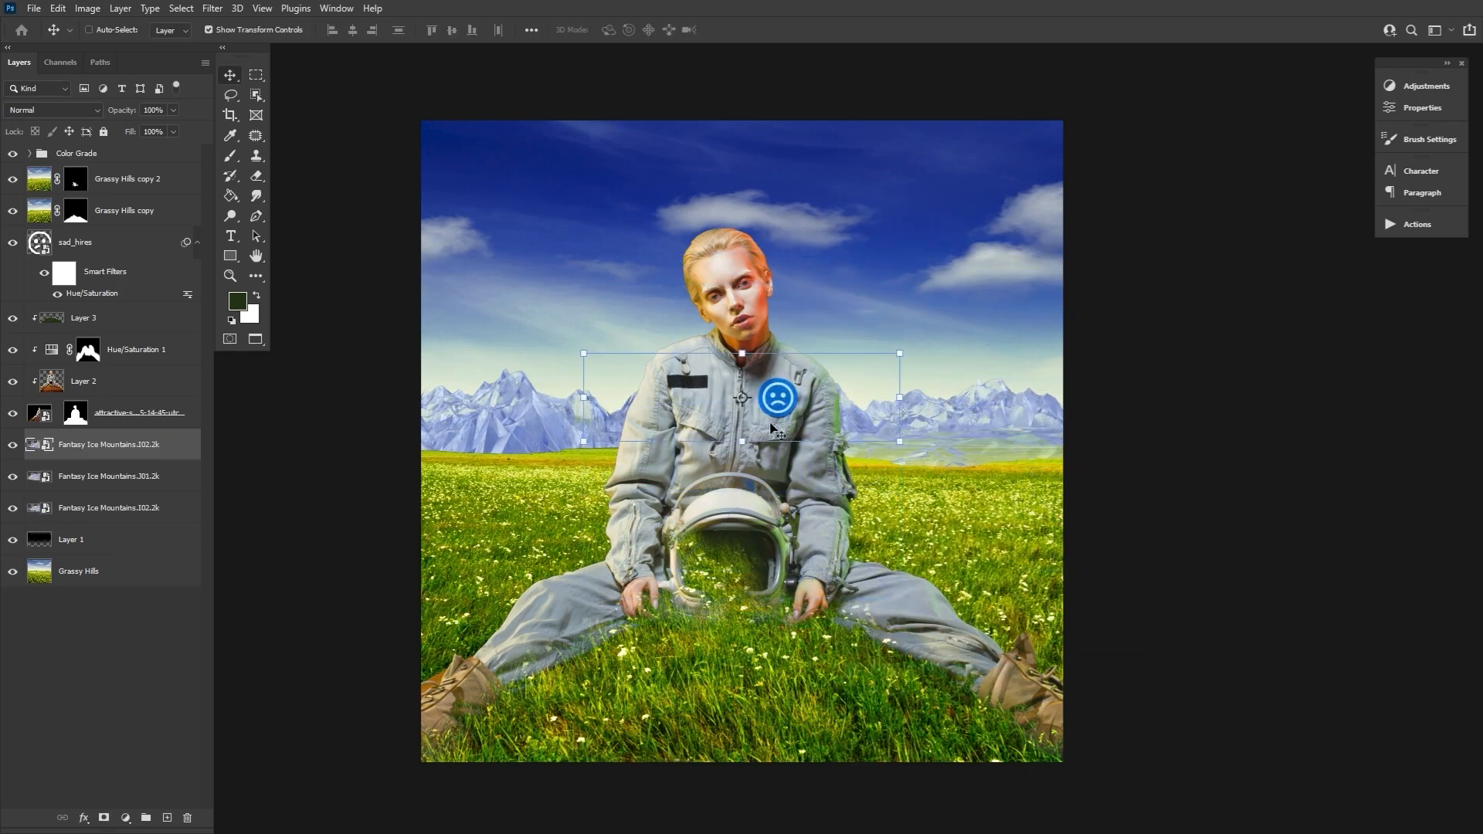
Adjust the placement and stacking of the mountain layers along the horizon and group all three.
click(133, 478)
click(127, 508)
drag(554, 423, 1114, 427)
key(ctrl+bracketright)
key(ctrl+bracketright)
shift+click(68, 547)
key(ctrl+g)
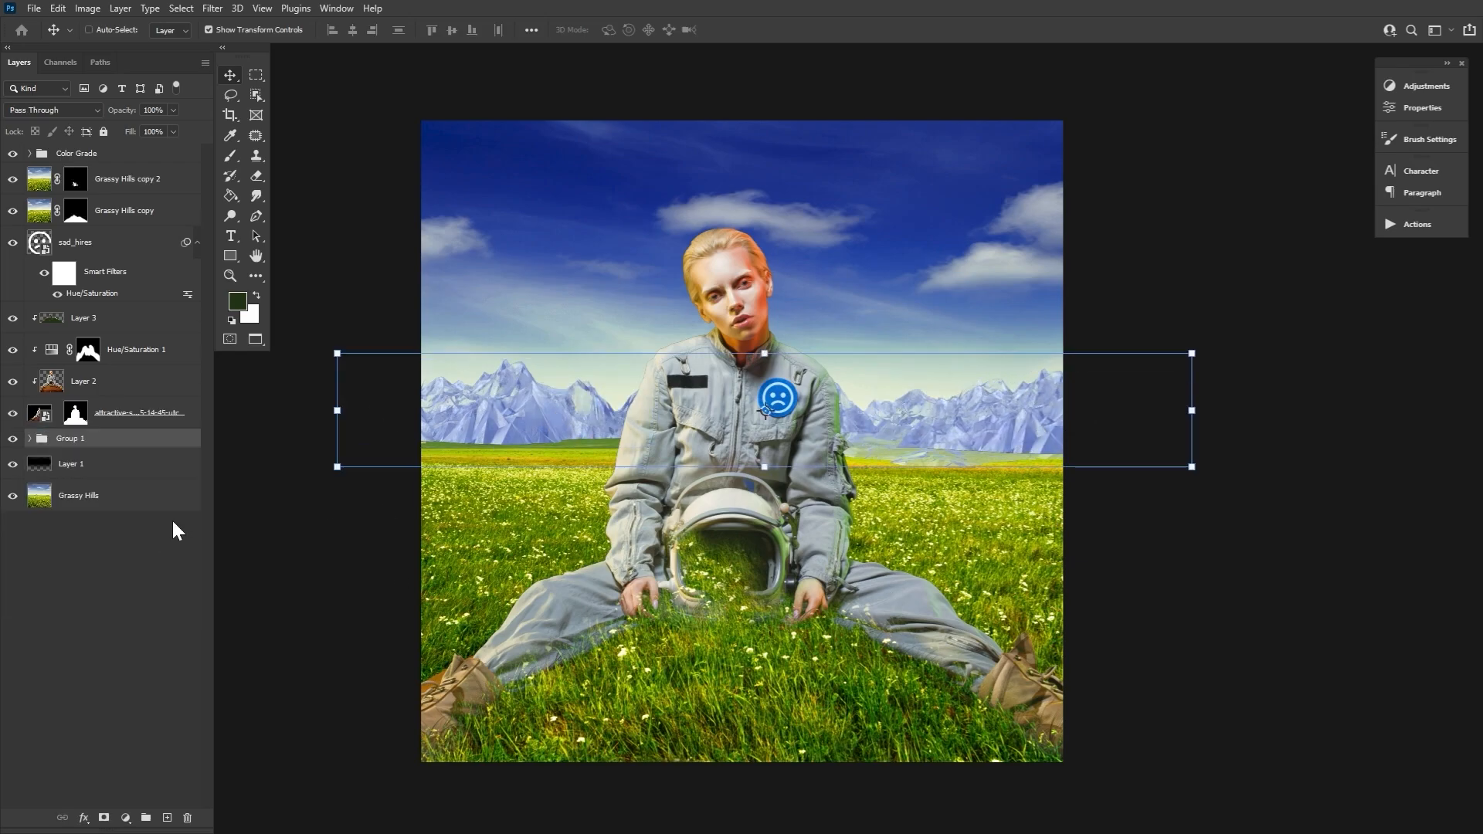
Add a layer mask to the mountain group and paint black along the mountains' base to blend them into the hills.
click(104, 818)
click(231, 157)
click(112, 30)
scroll(248, 224, up, 5)
double_click(248, 225)
key(x)
mouse_move(511, 467)
mouse_down()
mouse_move(980, 468)
mouse_move(407, 464)
mouse_move(417, 456)
mouse_up()
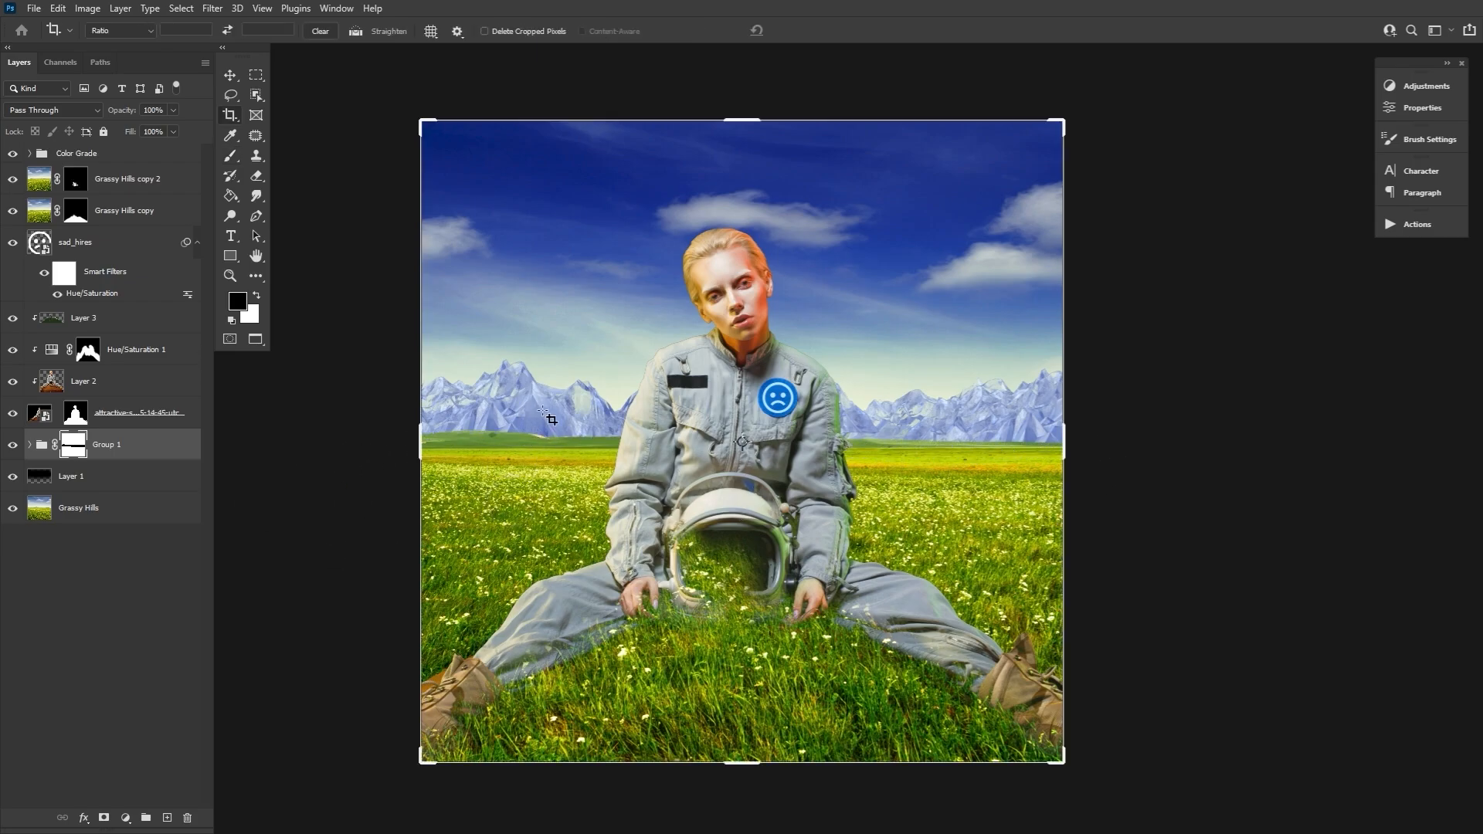
Refine the mountain group's mask with a smaller brush, painting along the mountain base left of the astronaut.
key(bracketleft)
key(bracketleft)
key(bracketleft)
key(x)
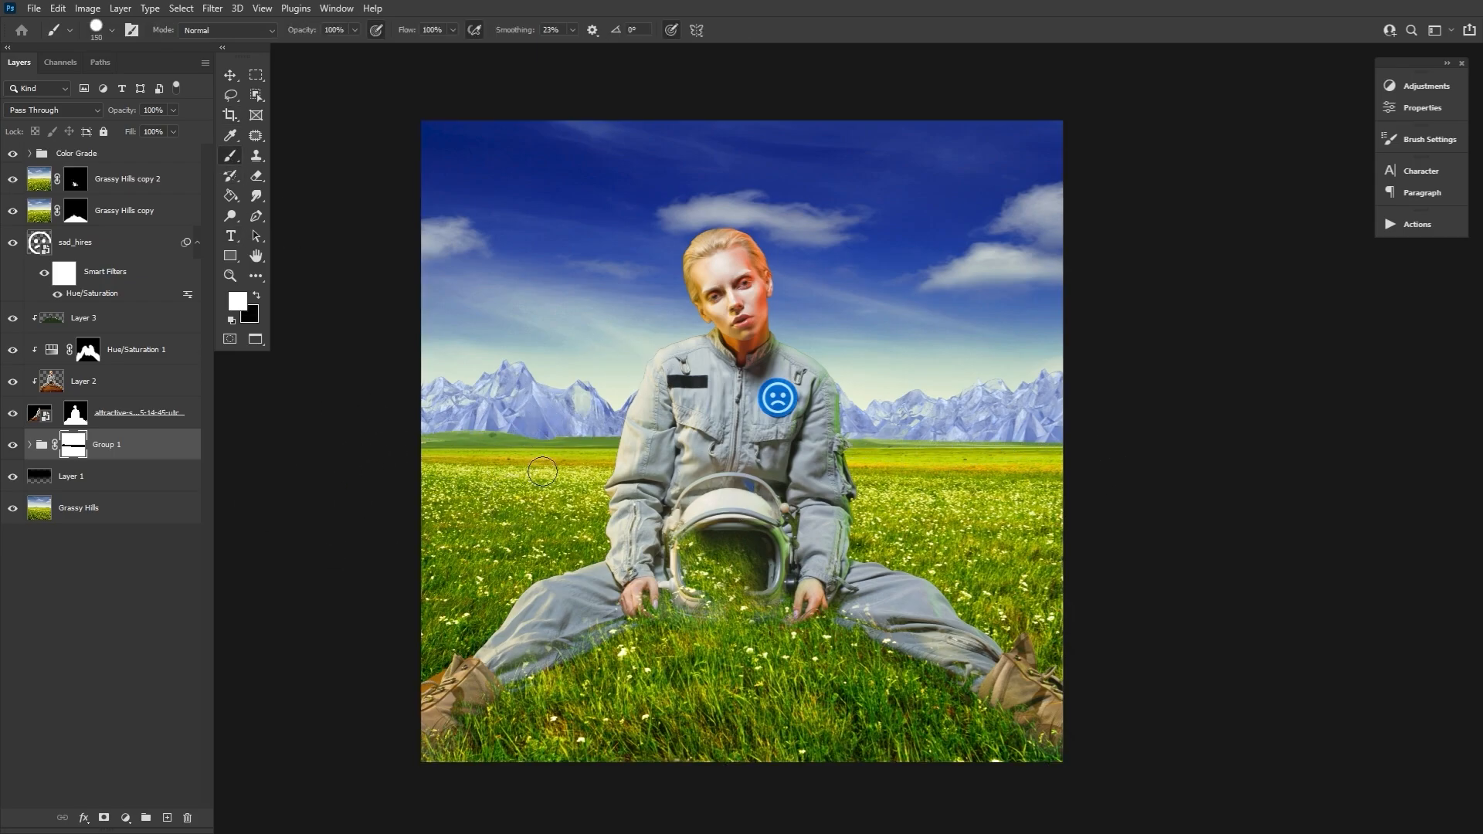
key(x)
key(x)
drag(531, 454, 551, 430)
key(x)
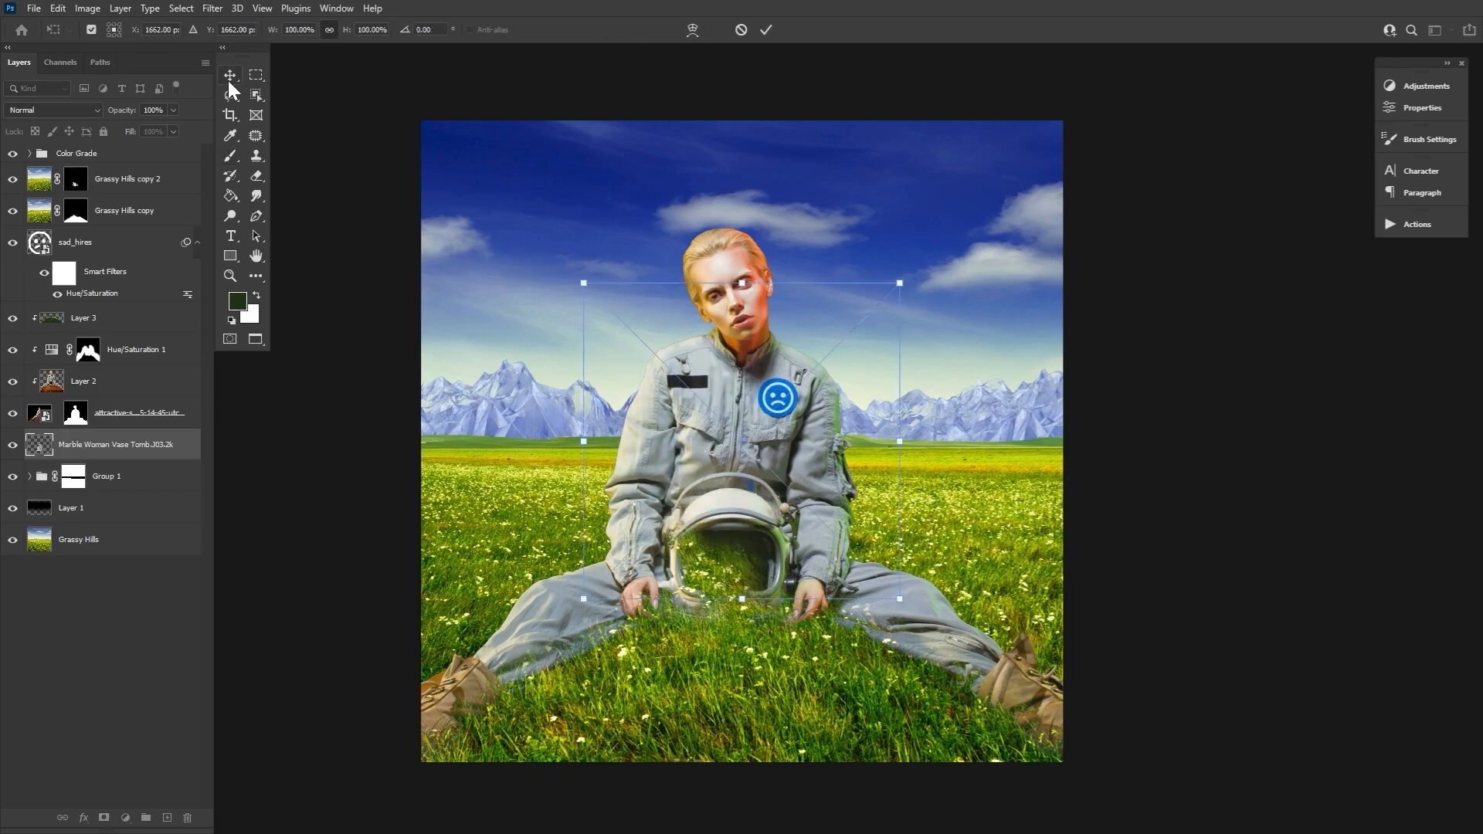
Place the Marble Woman Vase Tomb statue behind the astronaut's left side in the image and duplicate its layer.
key(Return)
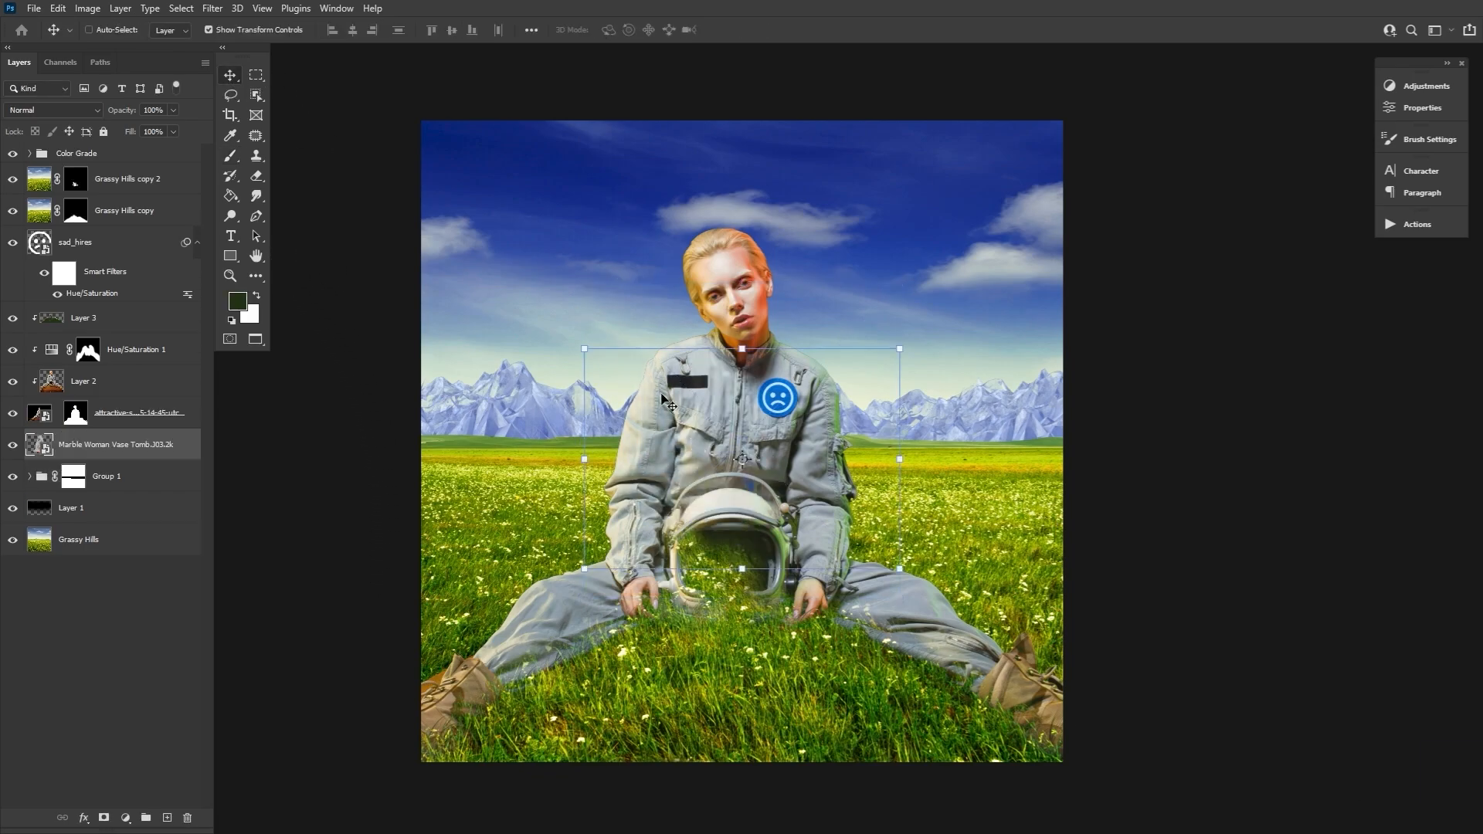
drag(626, 290, 546, 295)
key(ctrl+j)
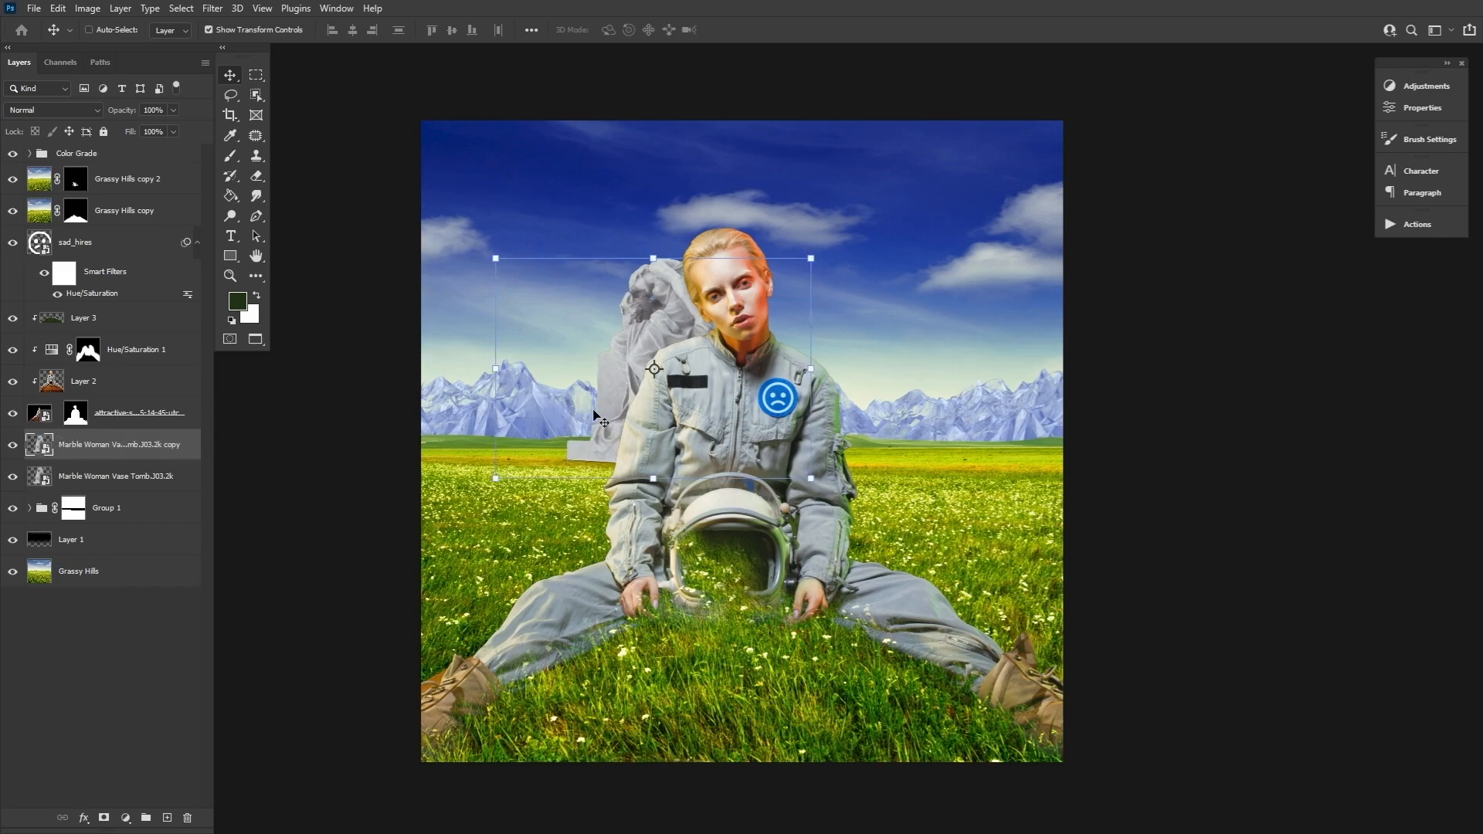
Flip the duplicate statue horizontally, move it to the astronaut's opposite side, and select both statue layers.
key(ctrl+t)
right_click(730, 348)
click(773, 618)
drag(654, 327, 856, 370)
click(765, 30)
shift+click(146, 476)
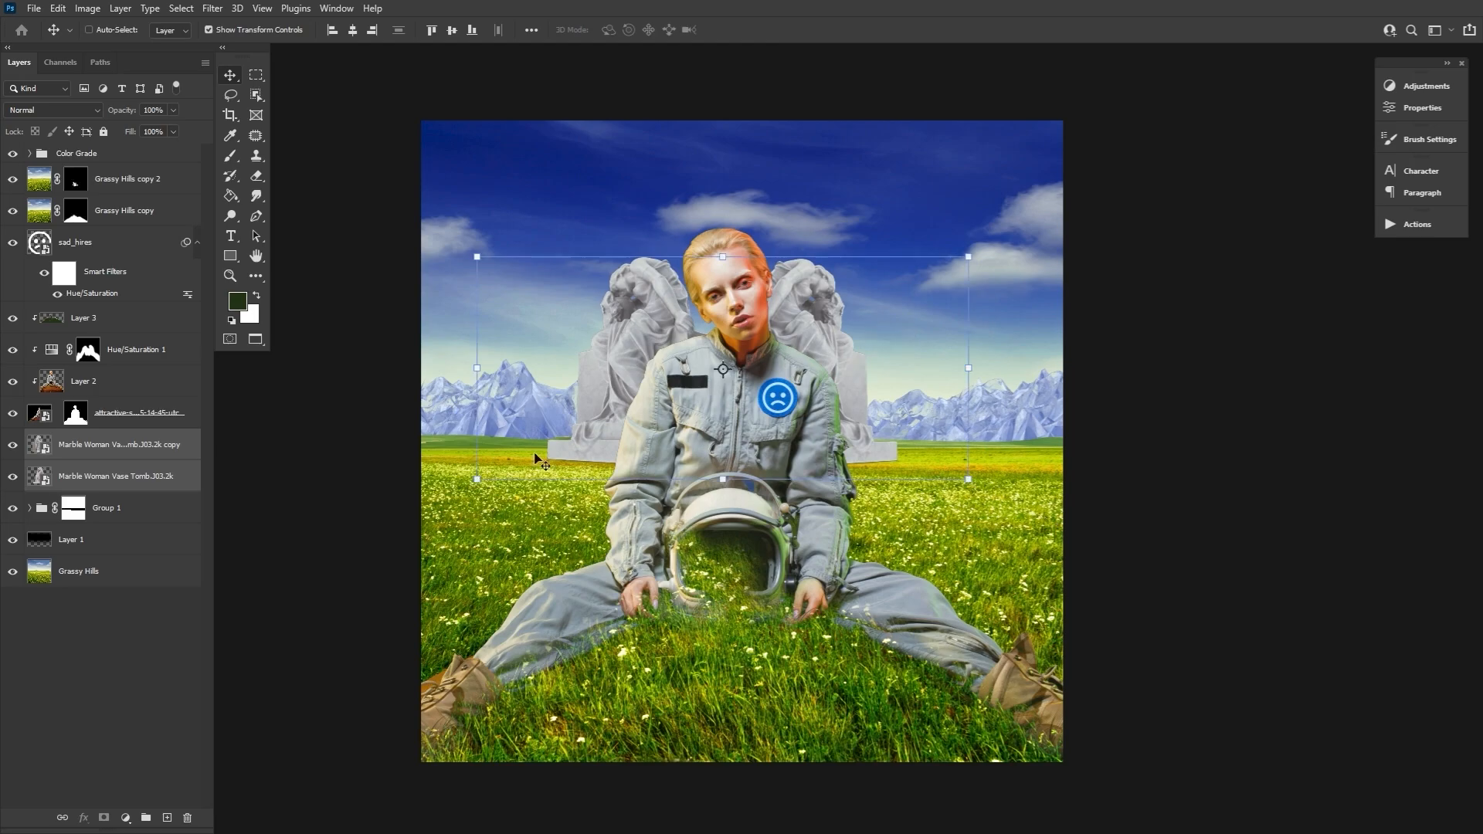
Add two blank layers, placing one directly above each marble statue layer.
click(160, 451)
click(167, 818)
click(167, 817)
drag(112, 449, 112, 523)
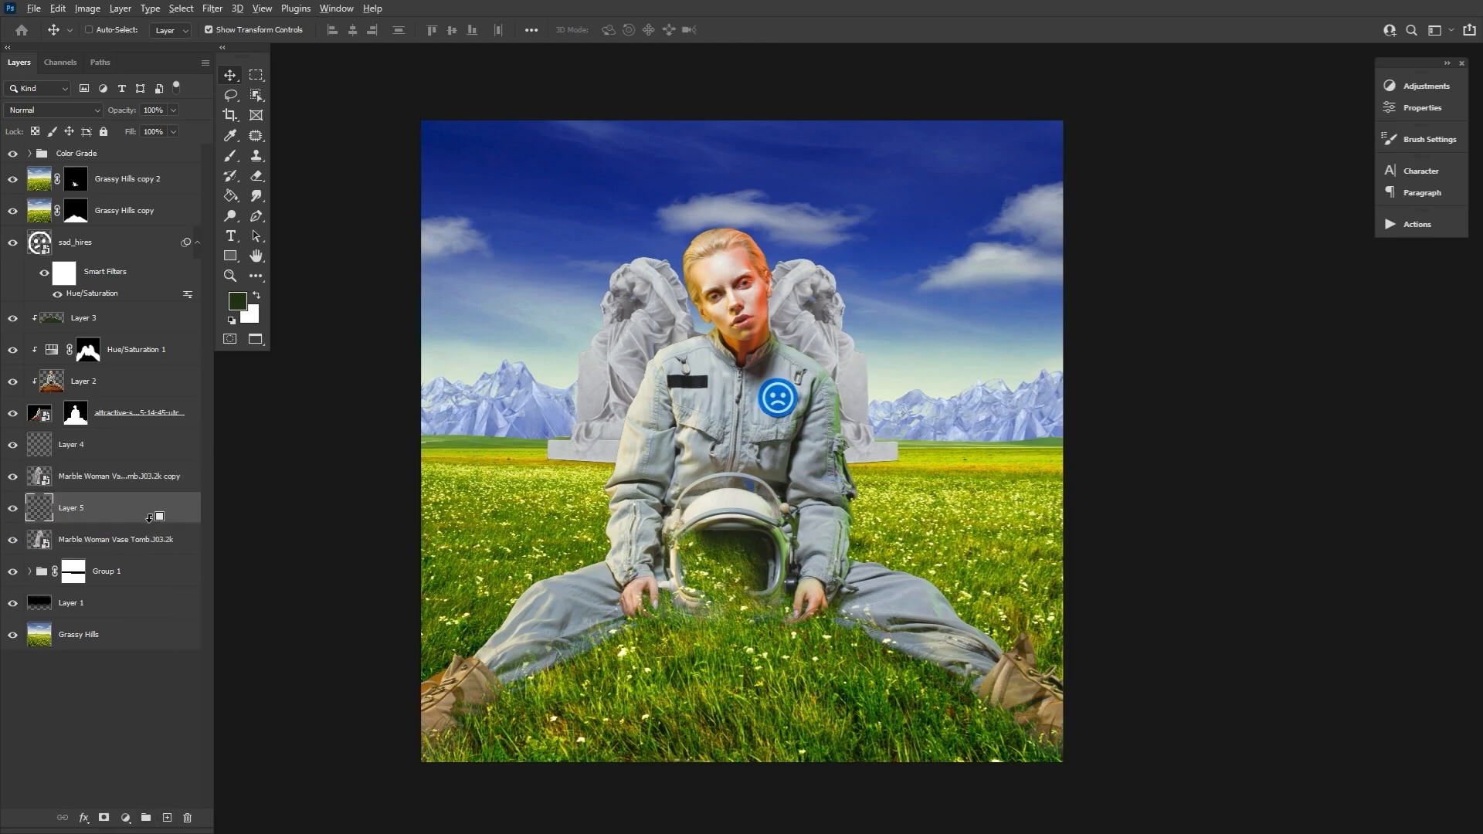
Clip Layer 4 and Layer 5 to their statues and set both to Soft Light at 49% opacity.
key(ctrl+alt+g)
click(76, 110)
click(56, 318)
click(98, 463)
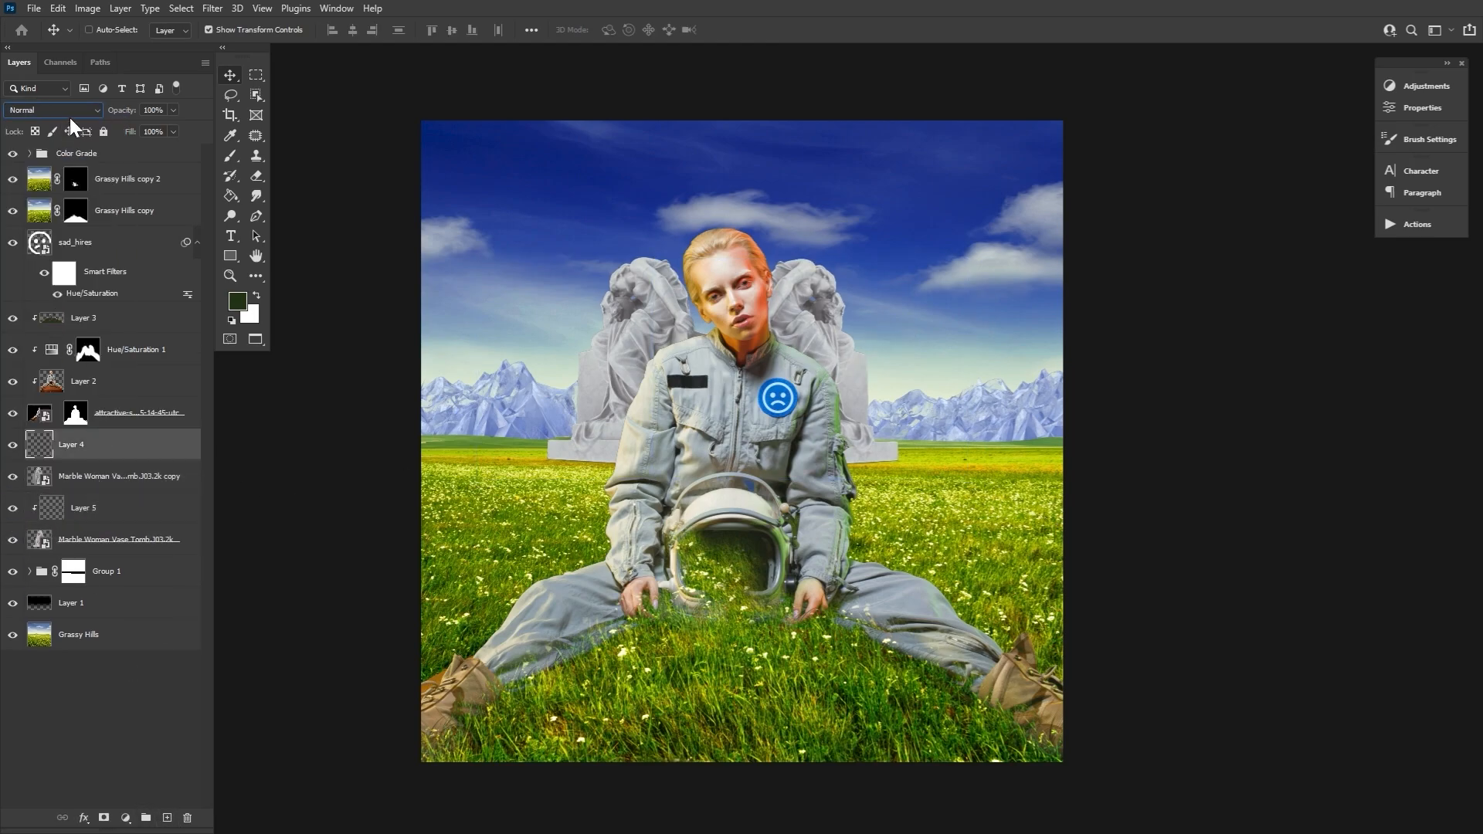
click(54, 110)
click(52, 308)
key(ctrl+alt+g)
ctrl+click(146, 513)
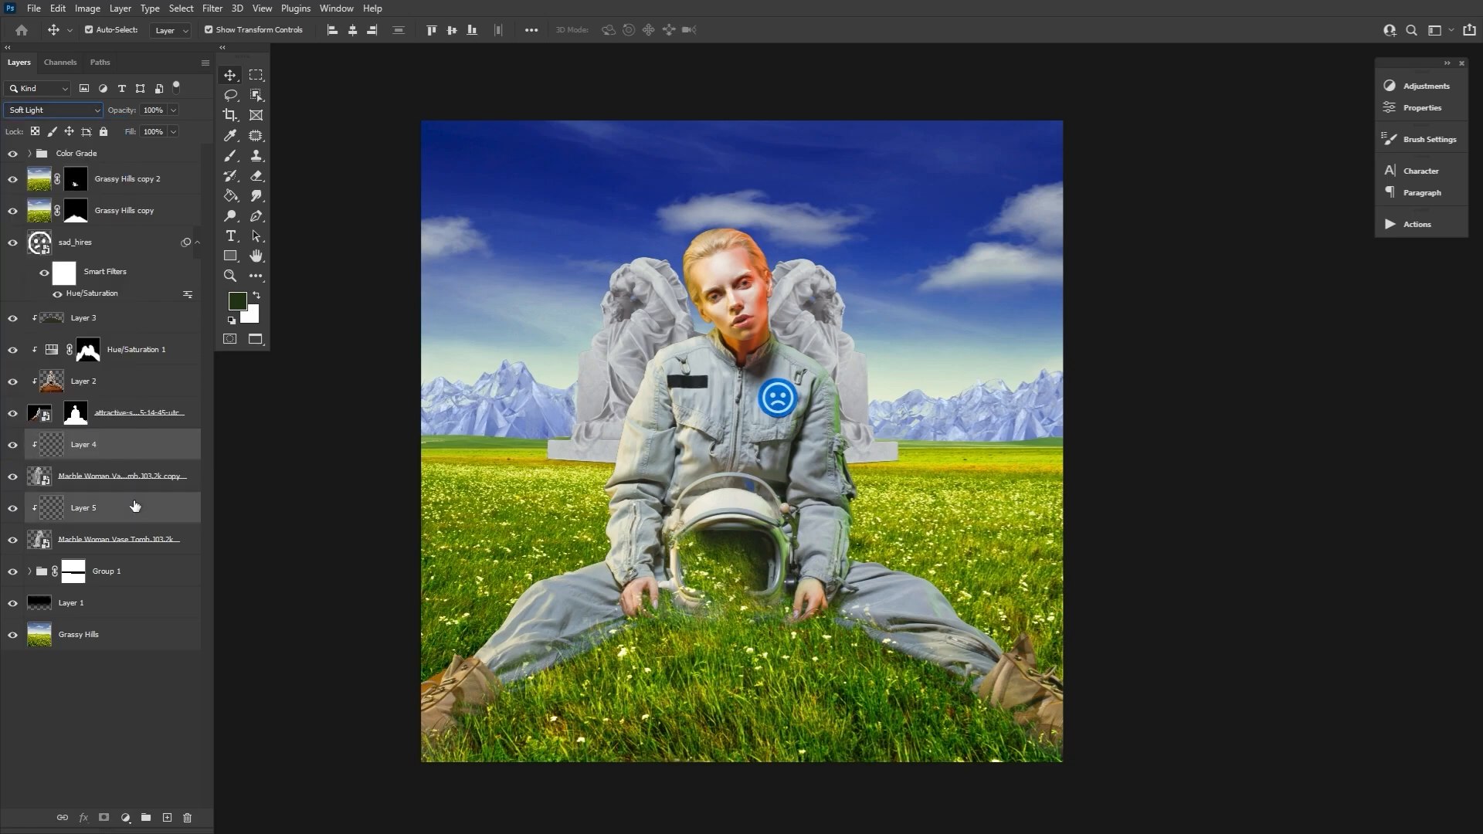
drag(131, 110, 103, 116)
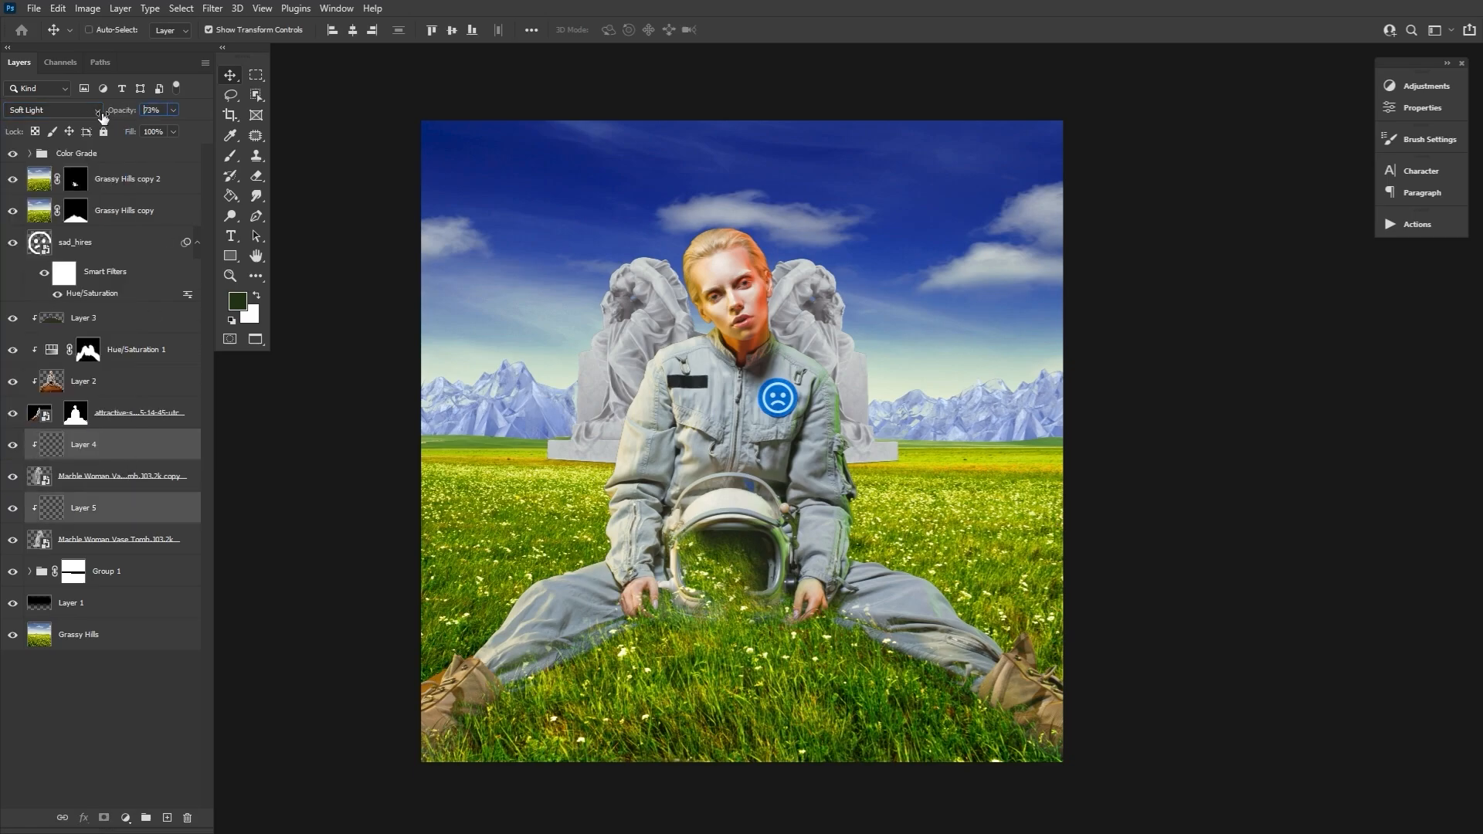
Paint white over the upper parts of the statues on Layer 4 with a large soft brush, about 1100 px or bigger.
click(230, 157)
click(94, 31)
key(bracketright)
key(bracketright)
key(bracketright)
key(bracketright)
key(bracketright)
key(bracketright)
key(bracketright)
key(bracketright)
key(bracketright)
key(bracketright)
key(bracketright)
key(bracketright)
key(bracketright)
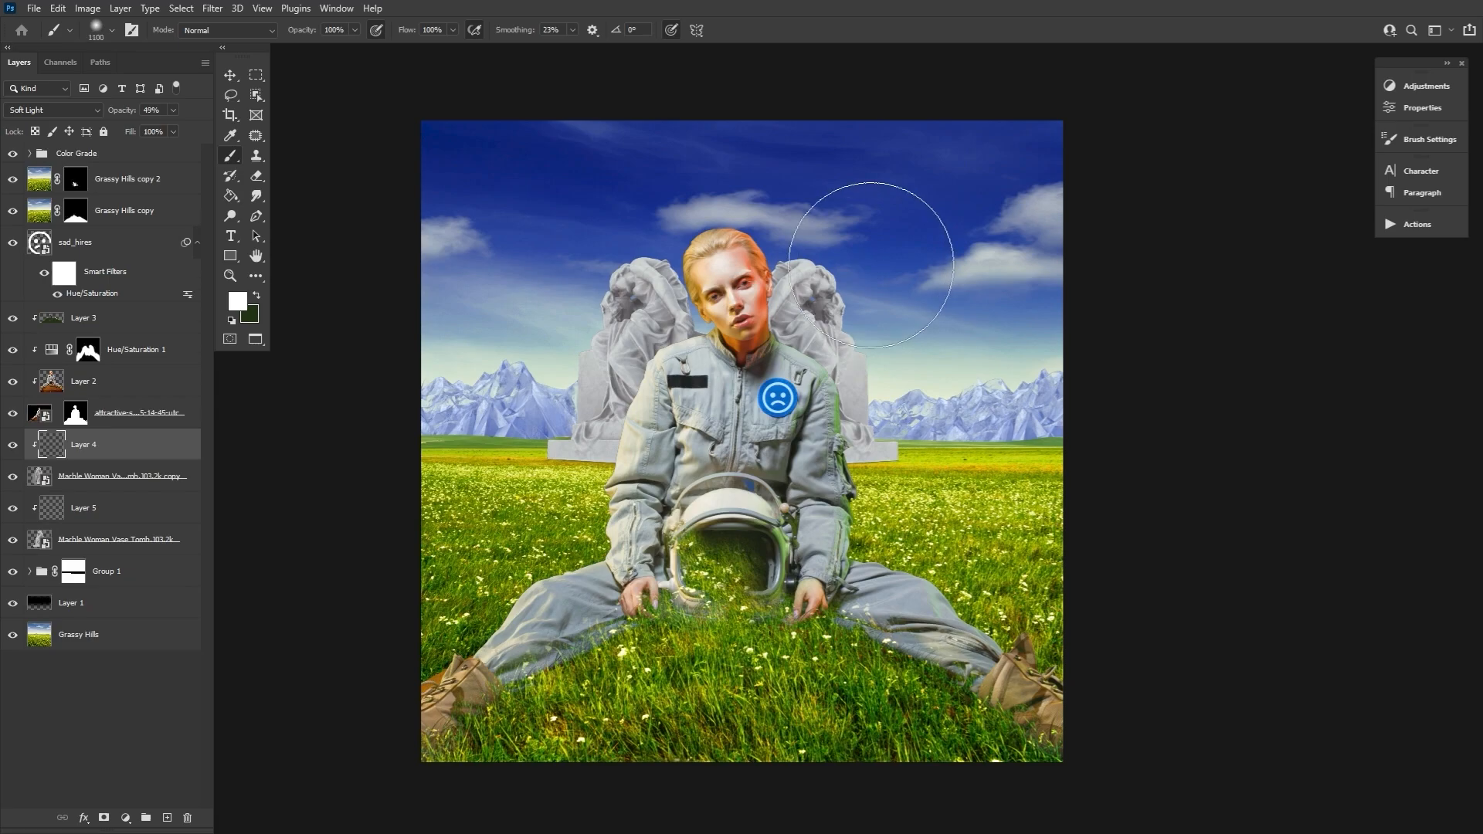
click(804, 297)
click(596, 238)
Paint matching white highlights over the other statue on Layer 5 and reselect Layer 4.
click(158, 513)
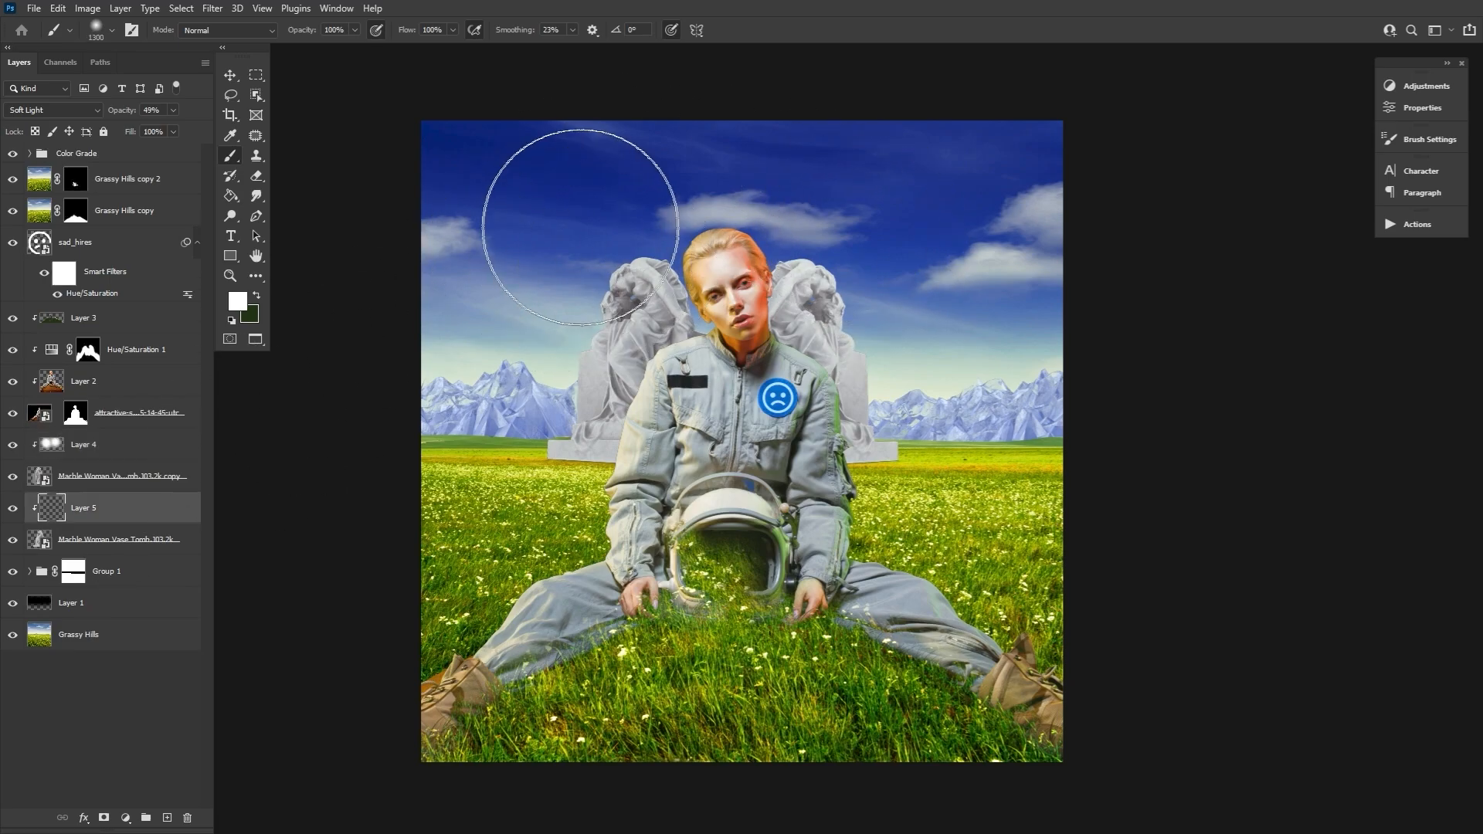
click(585, 202)
key(alt+bracketright)
key(alt+bracketright)
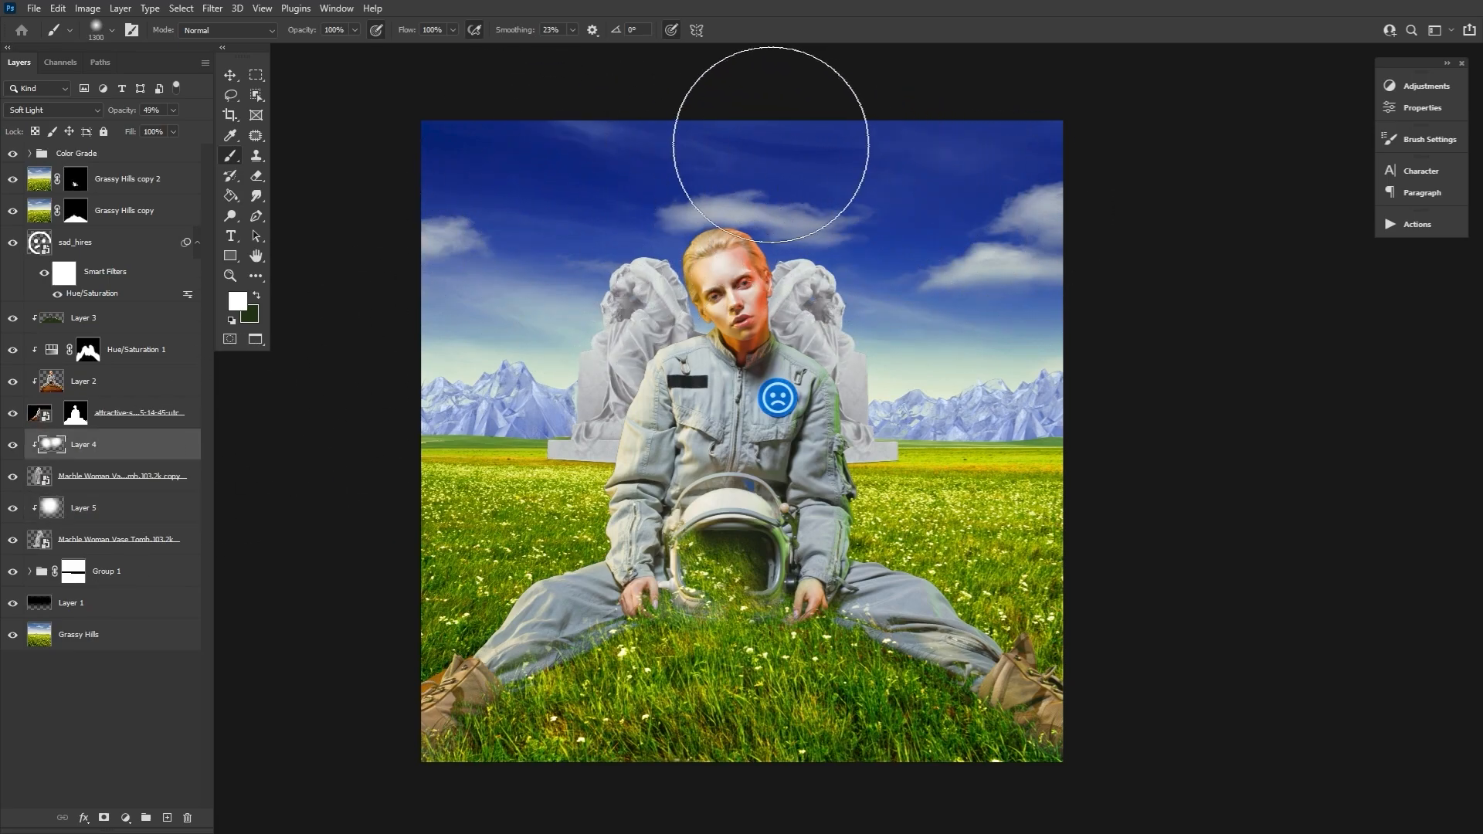
key(alt+bracketleft)
key(alt+bracketleft)
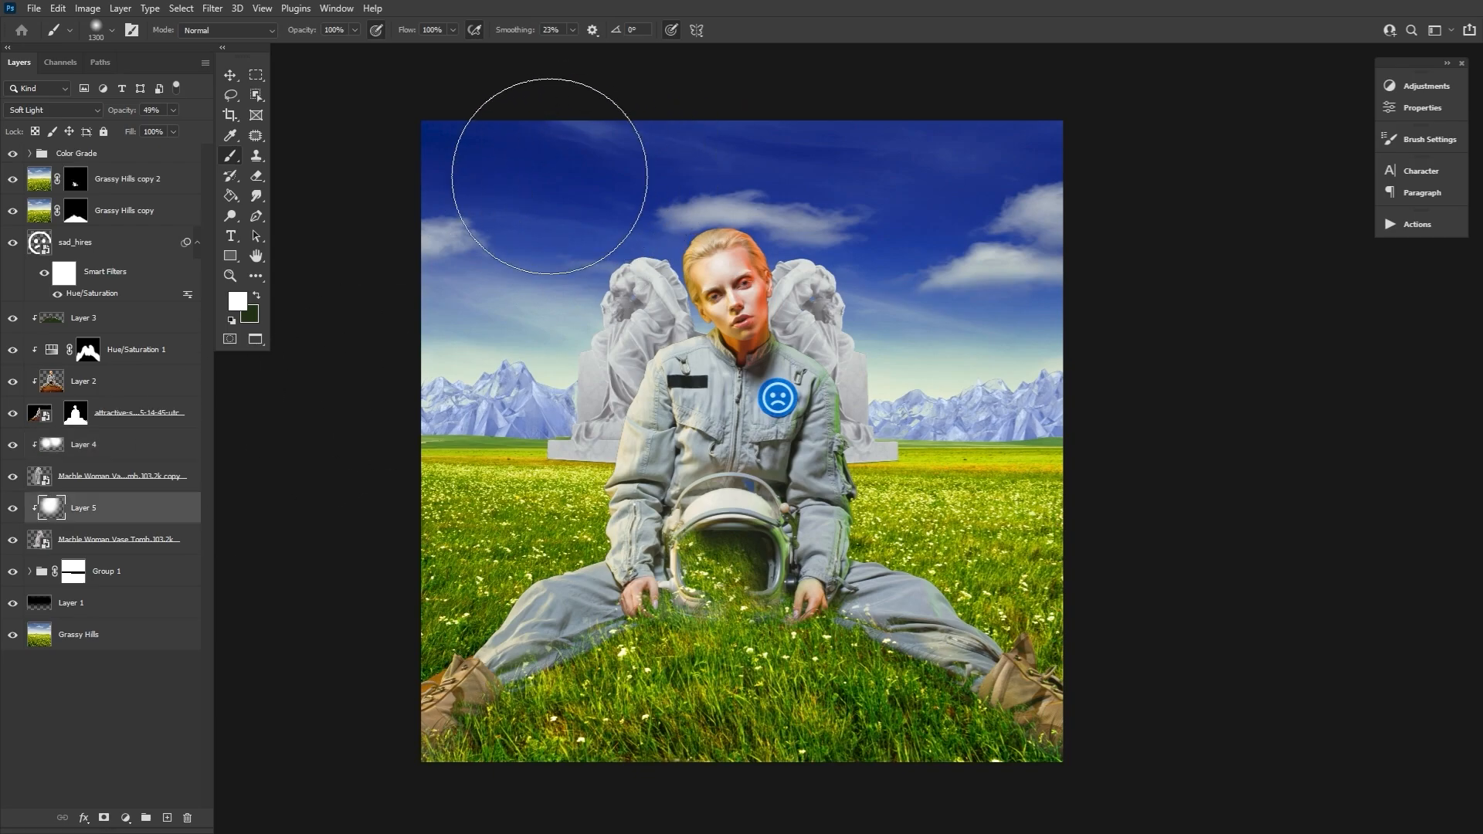
click(119, 455)
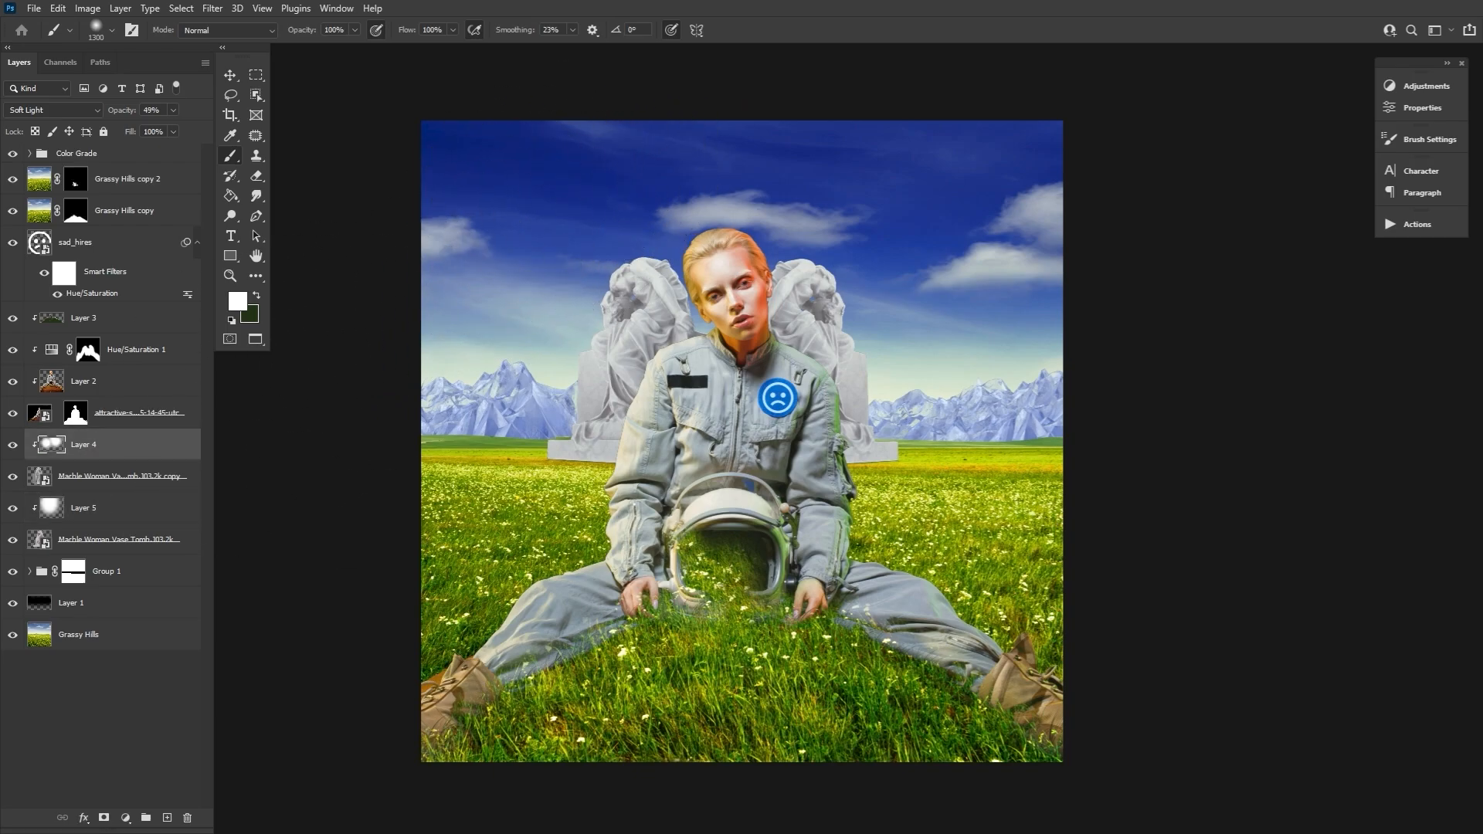
Place the Fantasy Ice Mountains image above Layer 4, scaled to about 70% at the base of the statue on the image's left side.
drag(1482, 772, 587, 421)
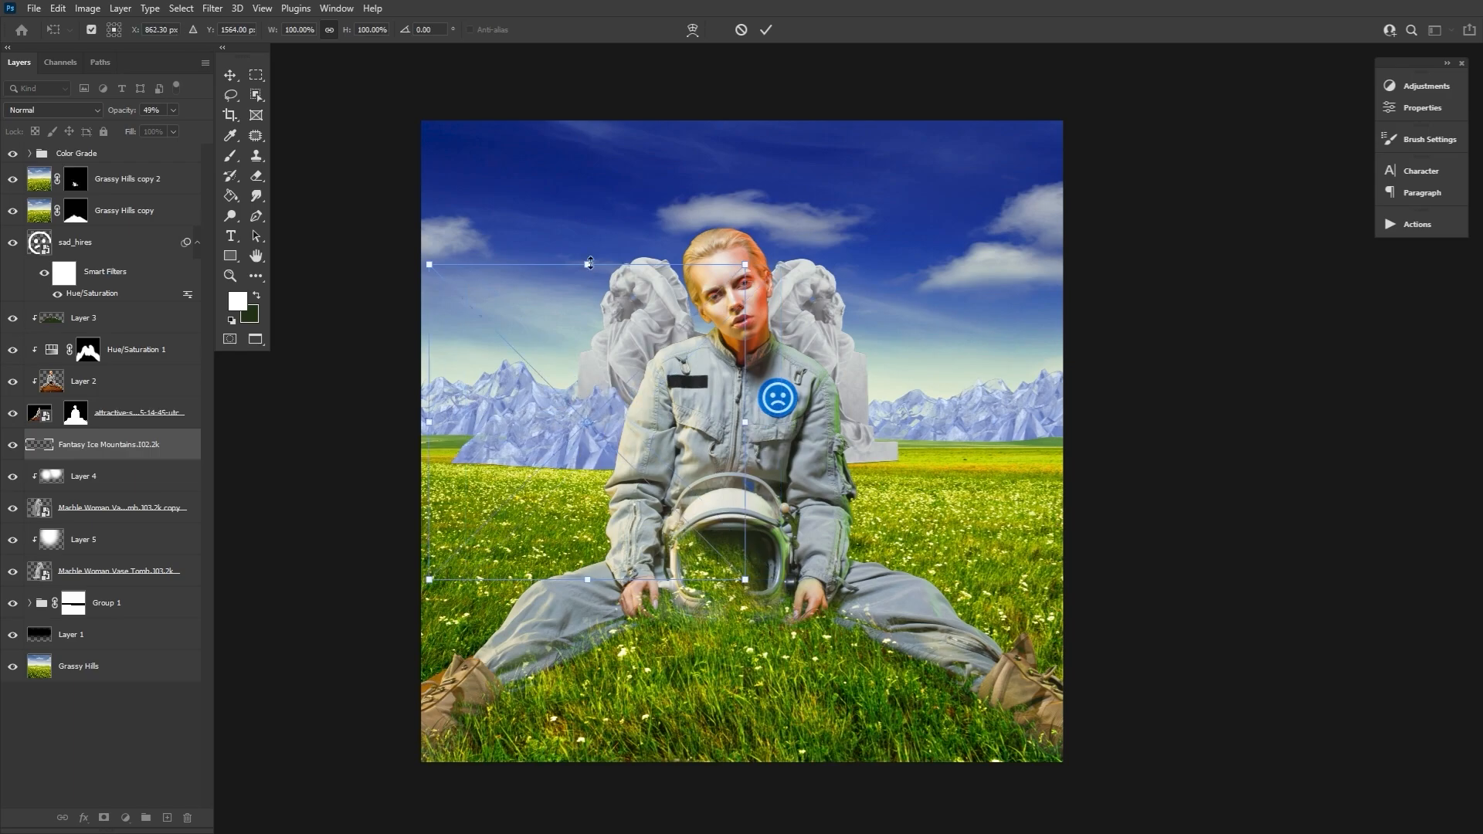
drag(589, 263, 618, 427)
click(766, 29)
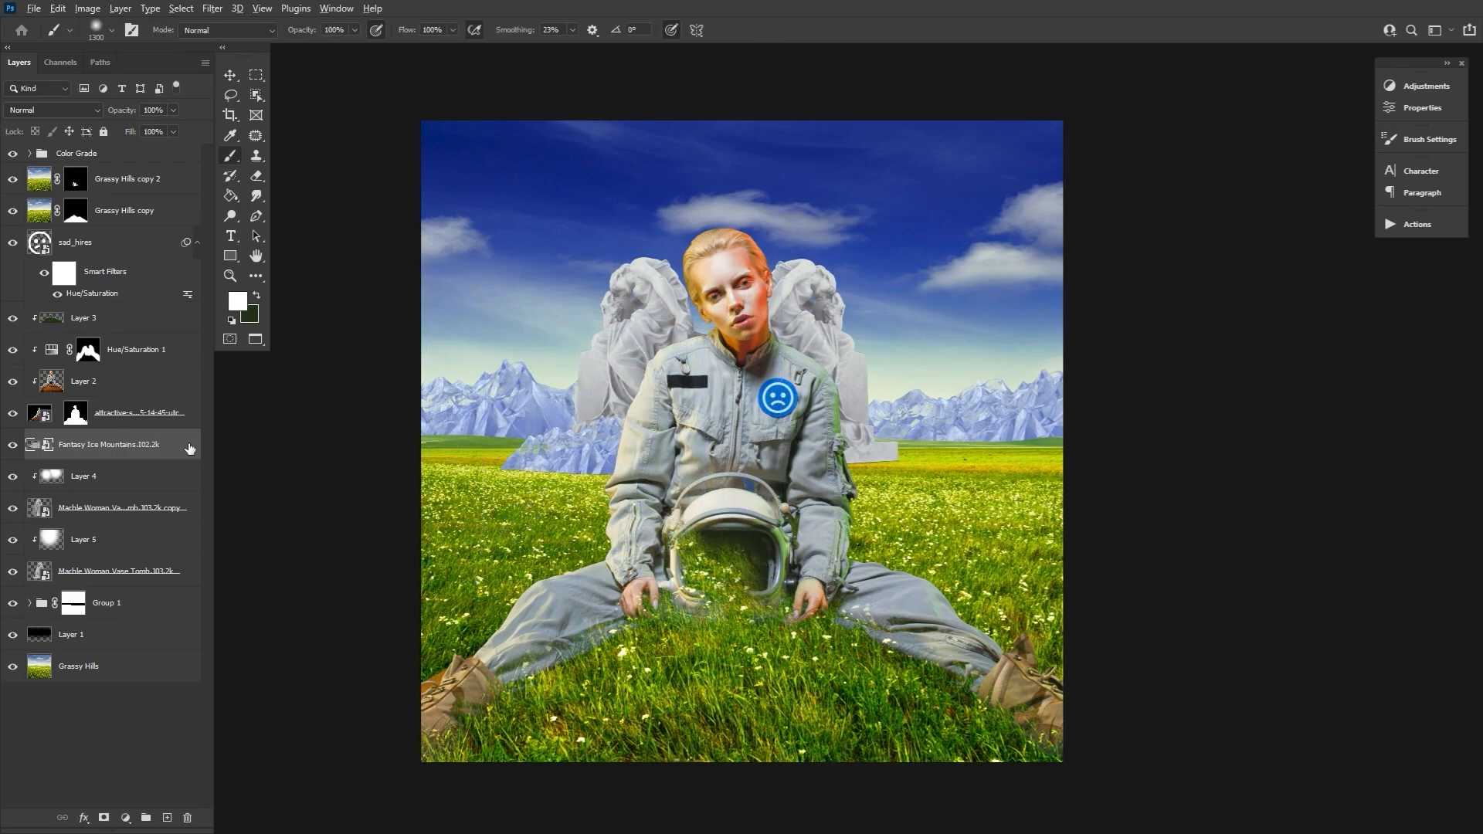
Duplicate the foreground ice mountains, flip the copy horizontally, and move it to the astronaut's opposite side.
key(ctrl+j)
key(ctrl+t)
right_click(616, 437)
click(765, 701)
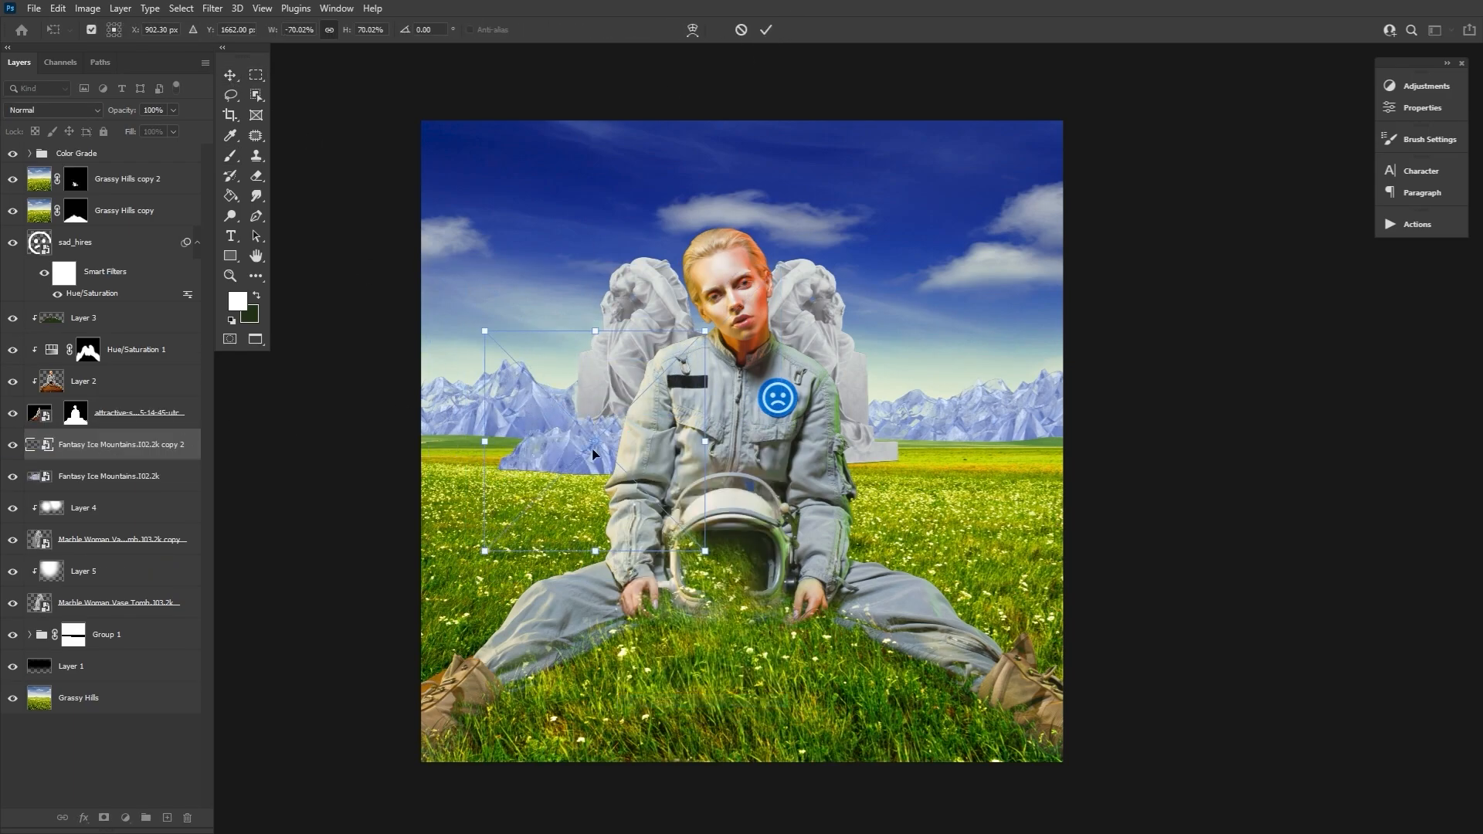
drag(593, 454, 903, 485)
click(767, 30)
Apply Brightness/Contrast to the flipped ice mountains copy with Brightness -18 and Contrast 33.
key(v)
click(87, 8)
mouse_move(116, 44)
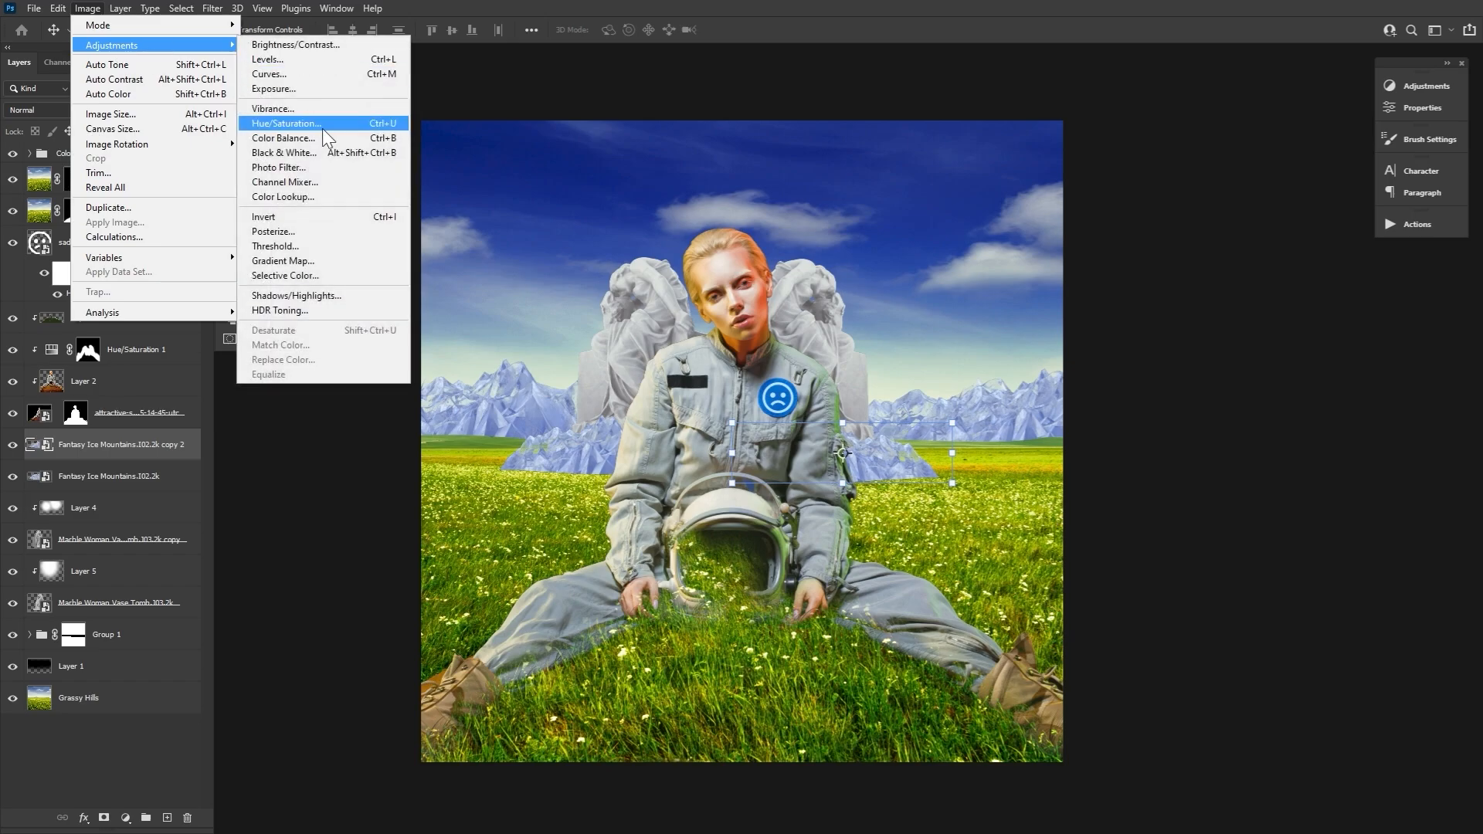
click(309, 44)
text(-18)
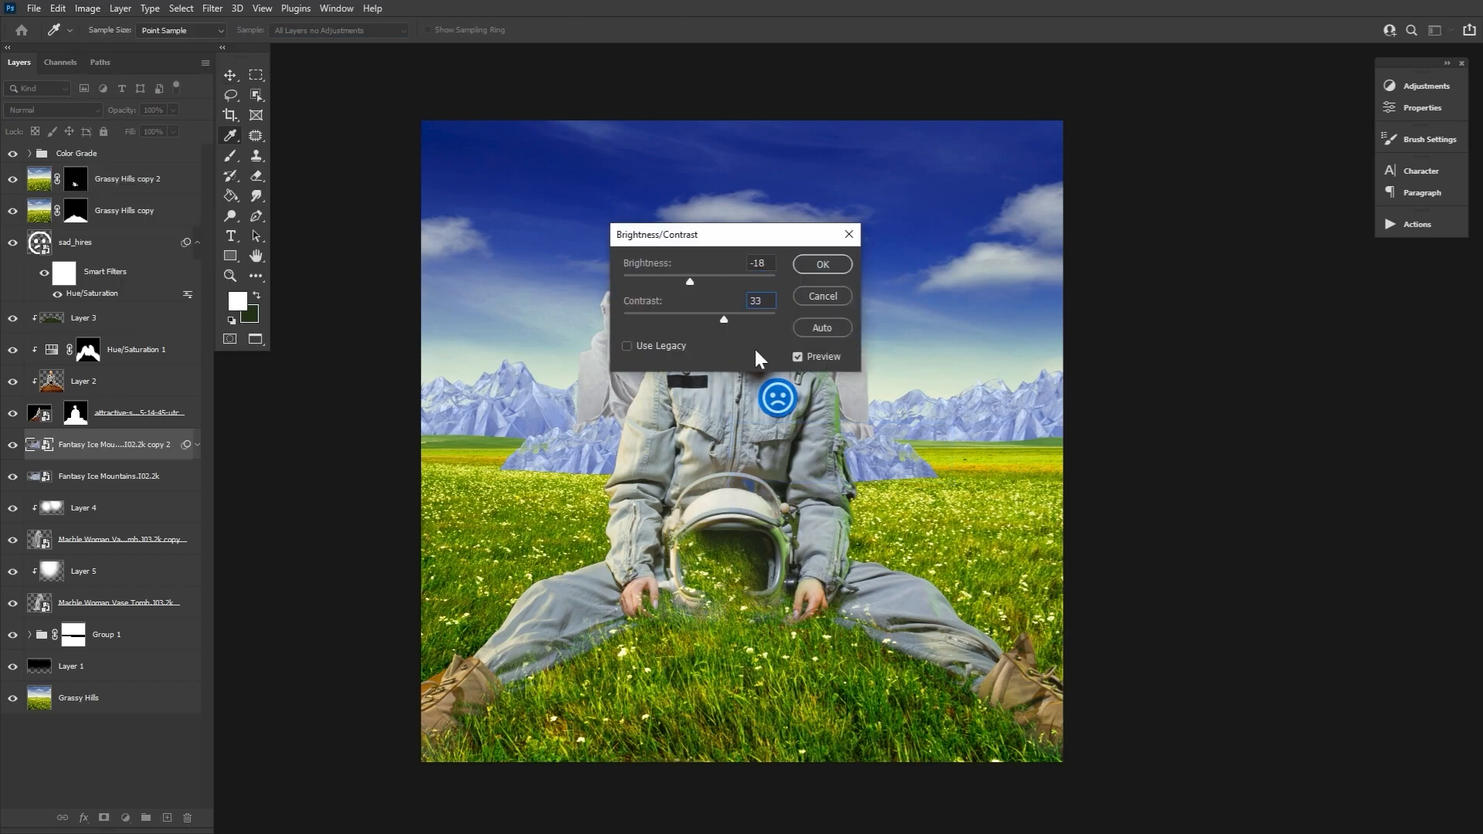
key(Return)
Copy the Brightness/Contrast smart filter onto the original foreground Fantasy Ice Mountains layer and collapse both filter lists.
drag(128, 499, 147, 524)
click(139, 526)
click(197, 520)
click(197, 521)
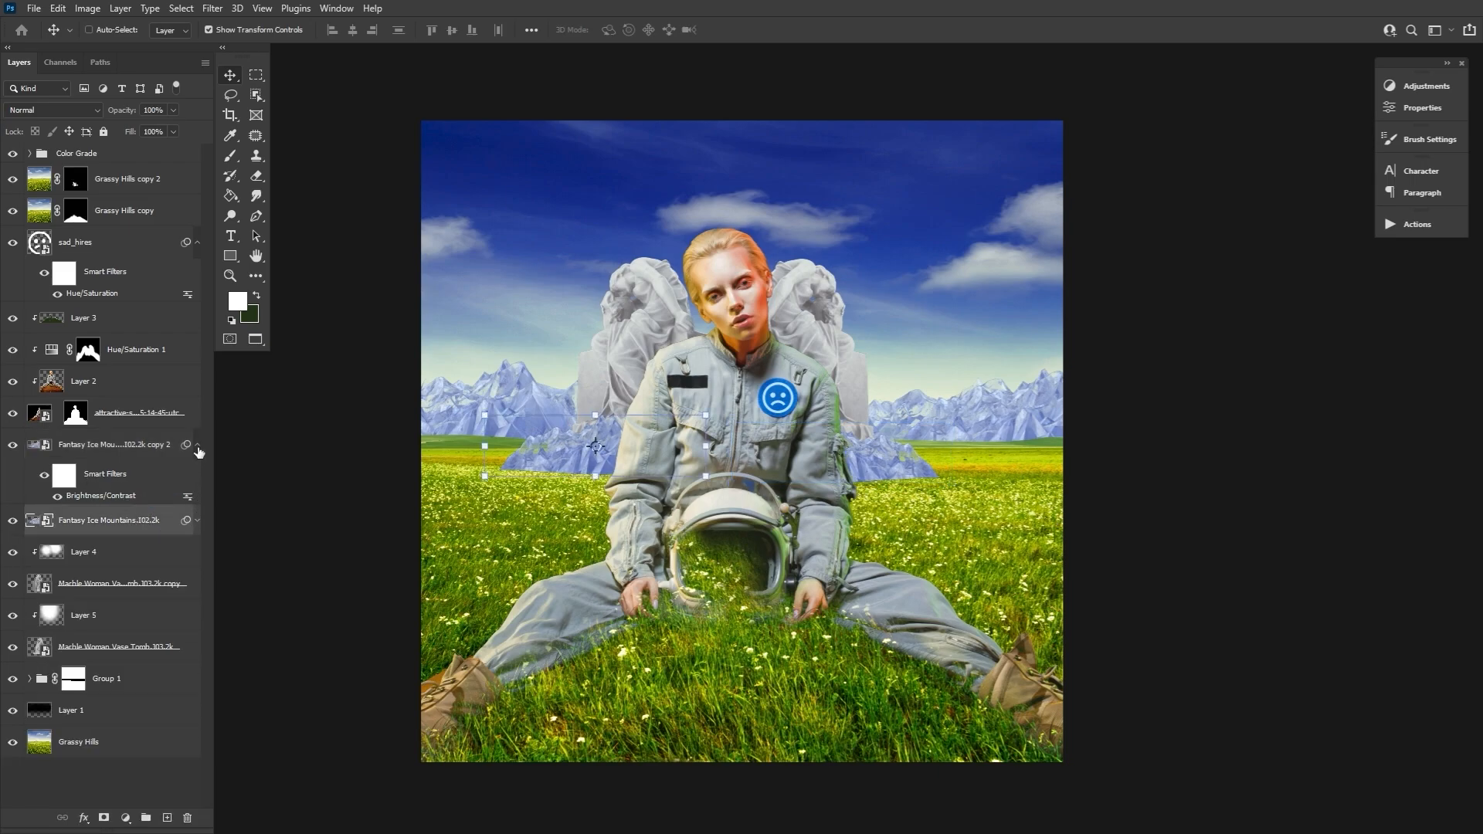
click(198, 447)
Shift the original foreground ice mountains horizontally about 53 px toward the astronaut.
click(139, 451)
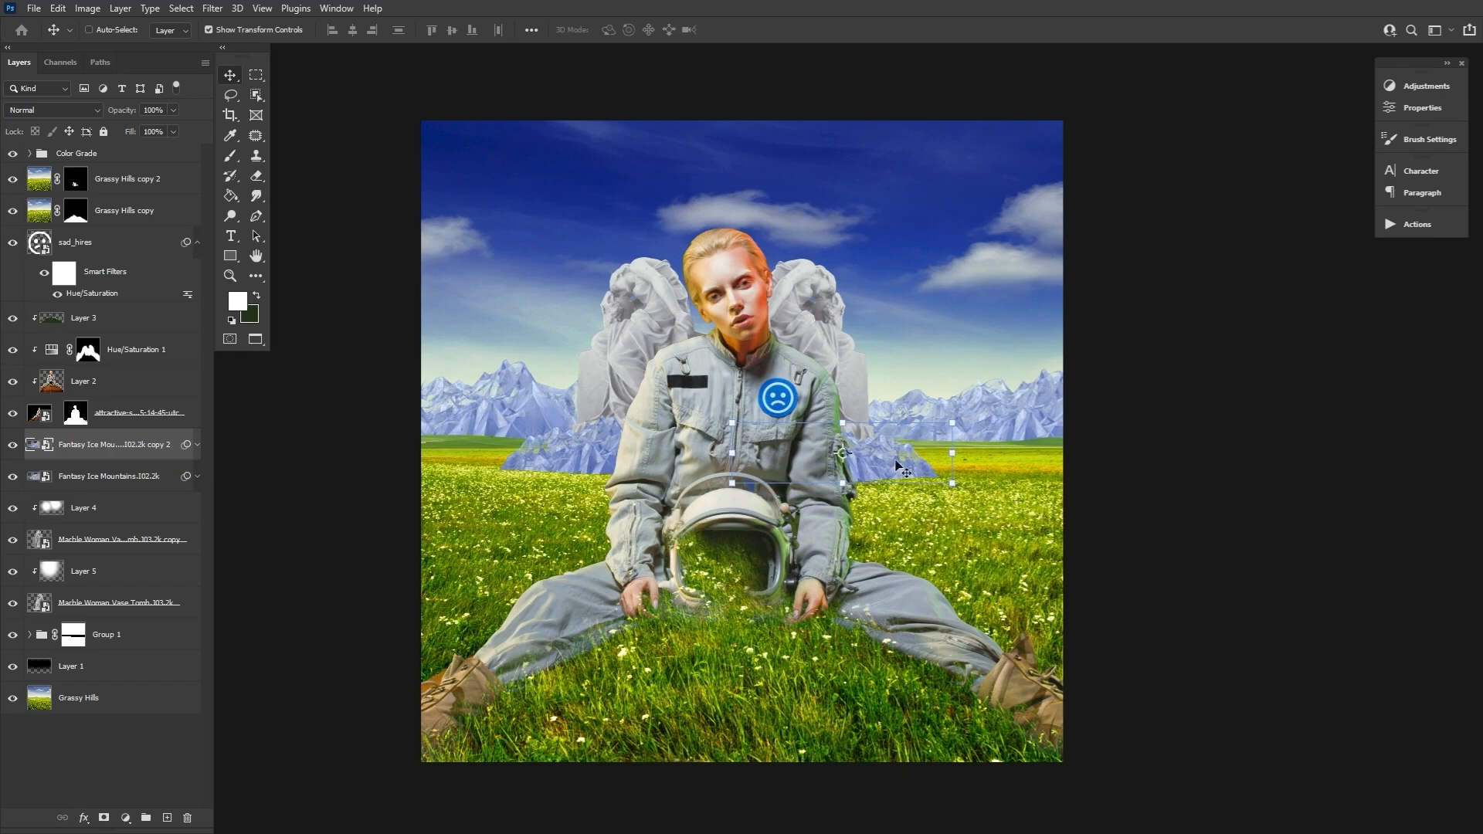
click(132, 480)
drag(573, 454, 633, 462)
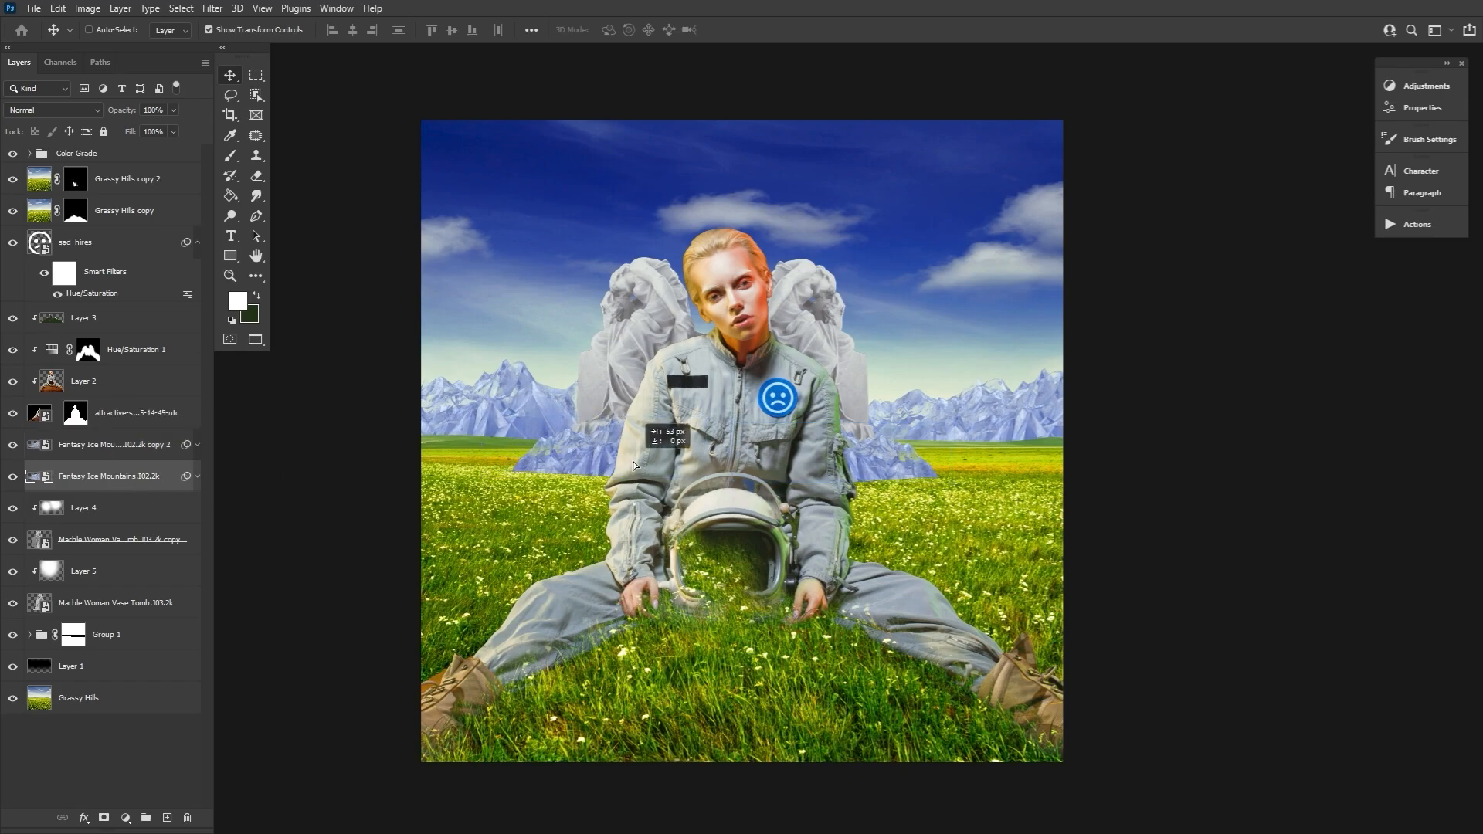
Select the foreground mountain and statue layers with their highlights, and nudge them together slightly right and upward.
click(130, 448)
shift+click(139, 604)
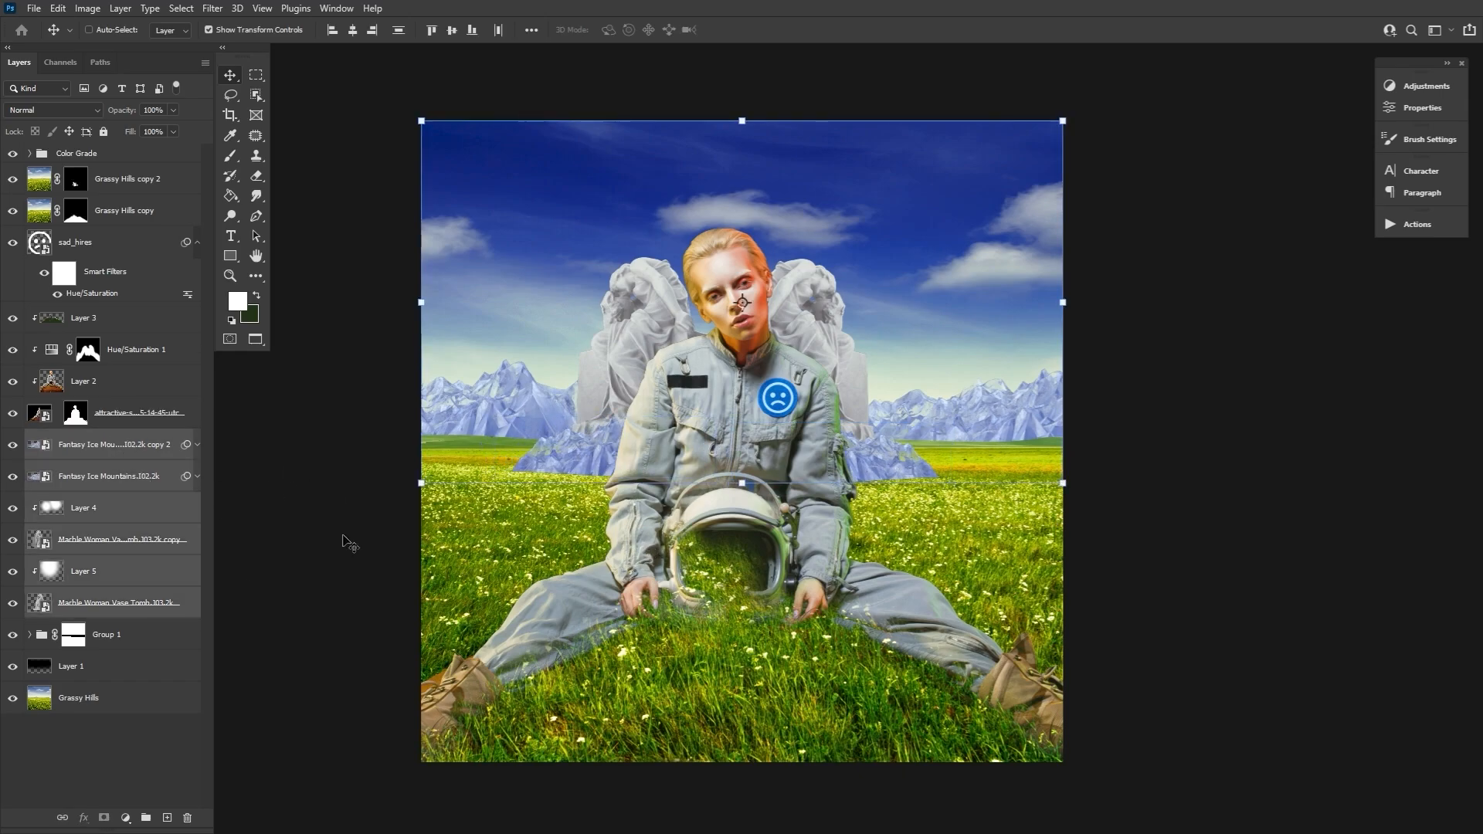
drag(530, 474, 538, 474)
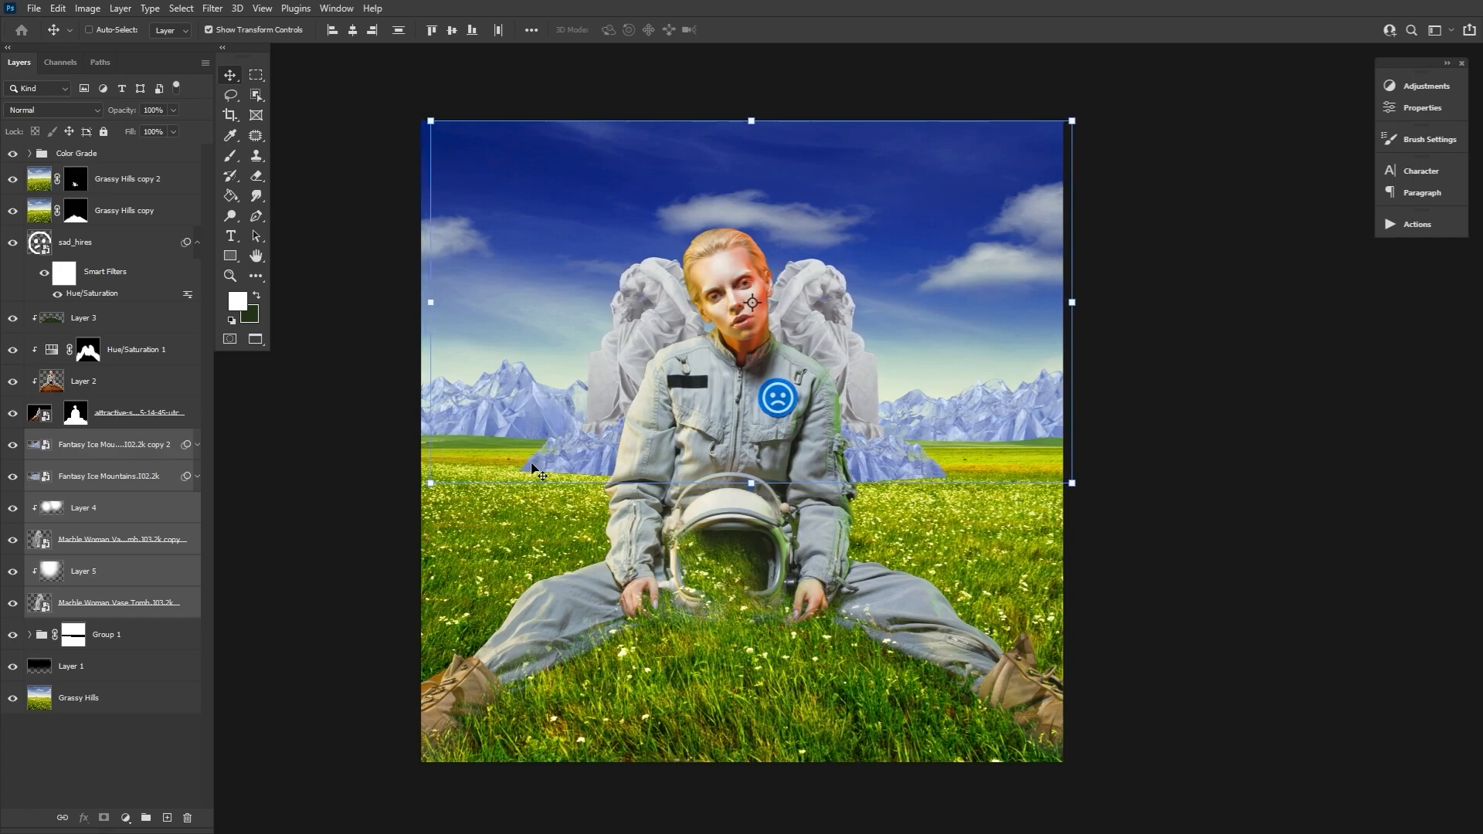
key(shift+Up)
key(shift+Up)
key(shift+Up)
key(shift+Up)
key(shift+Up)
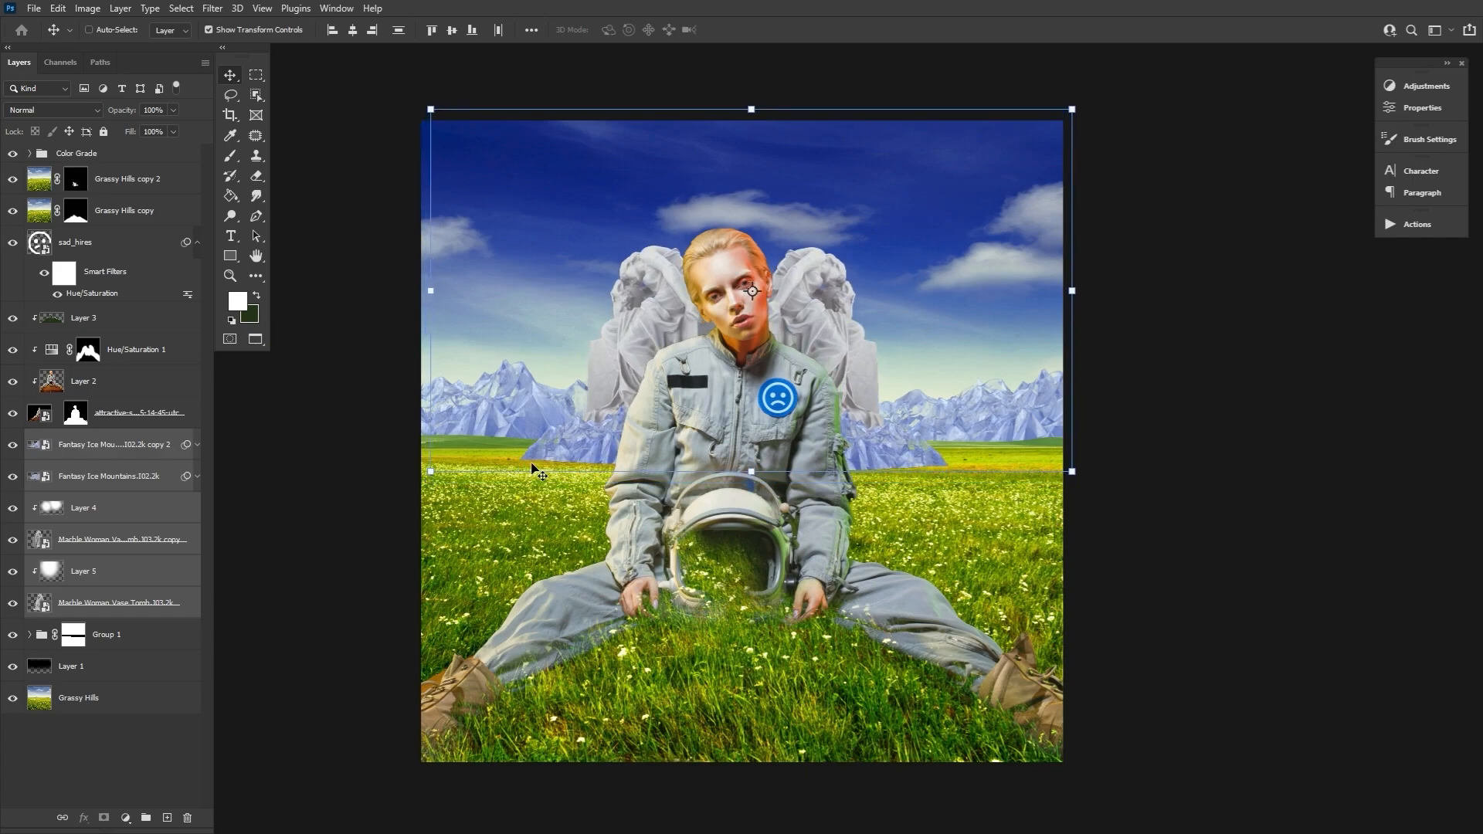
Place a Blue Jacaranda tree above the ice mountain layers and position it on the image's left side.
click(256, 257)
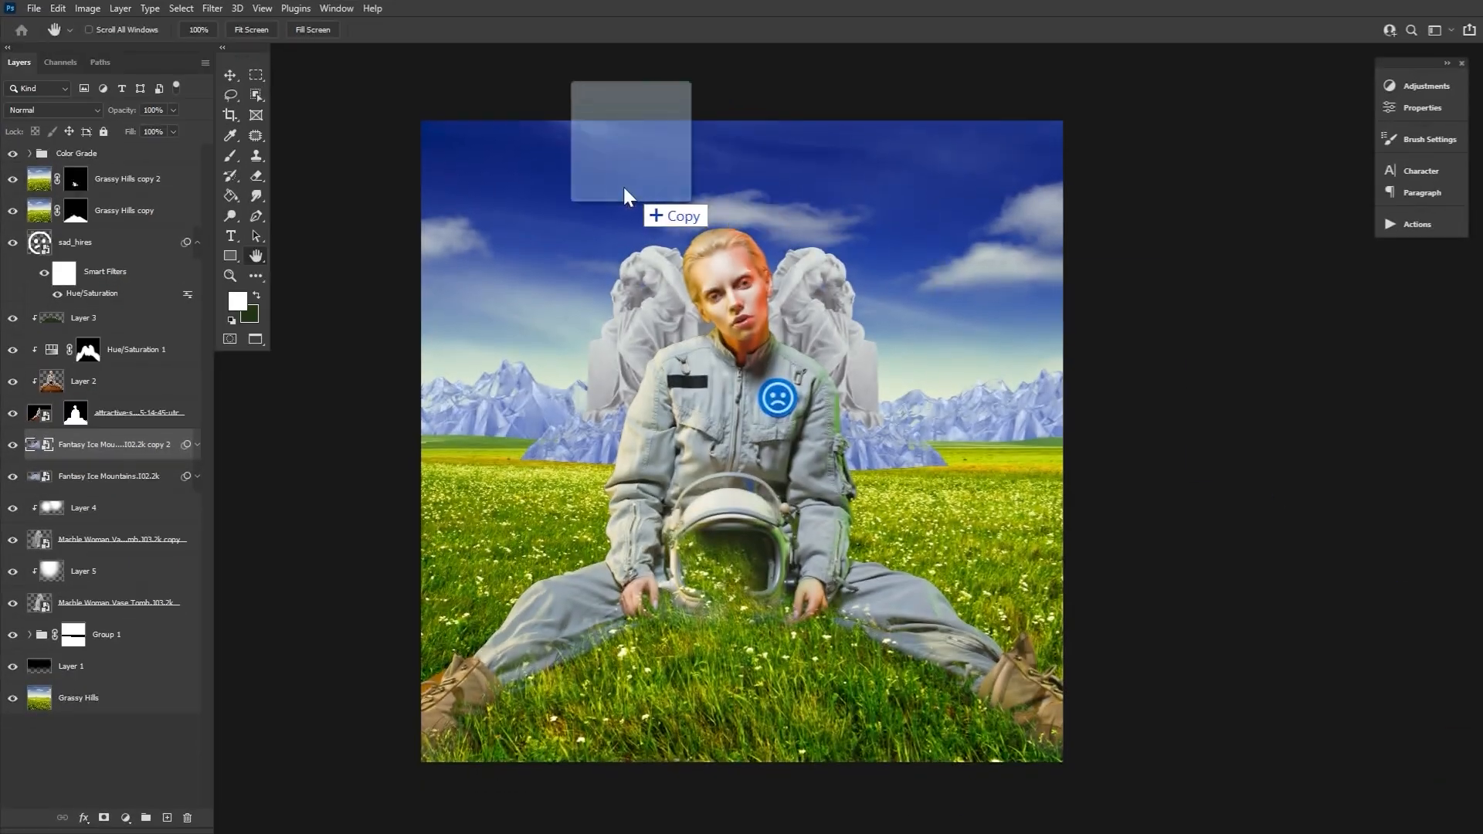
drag(629, 192, 532, 374)
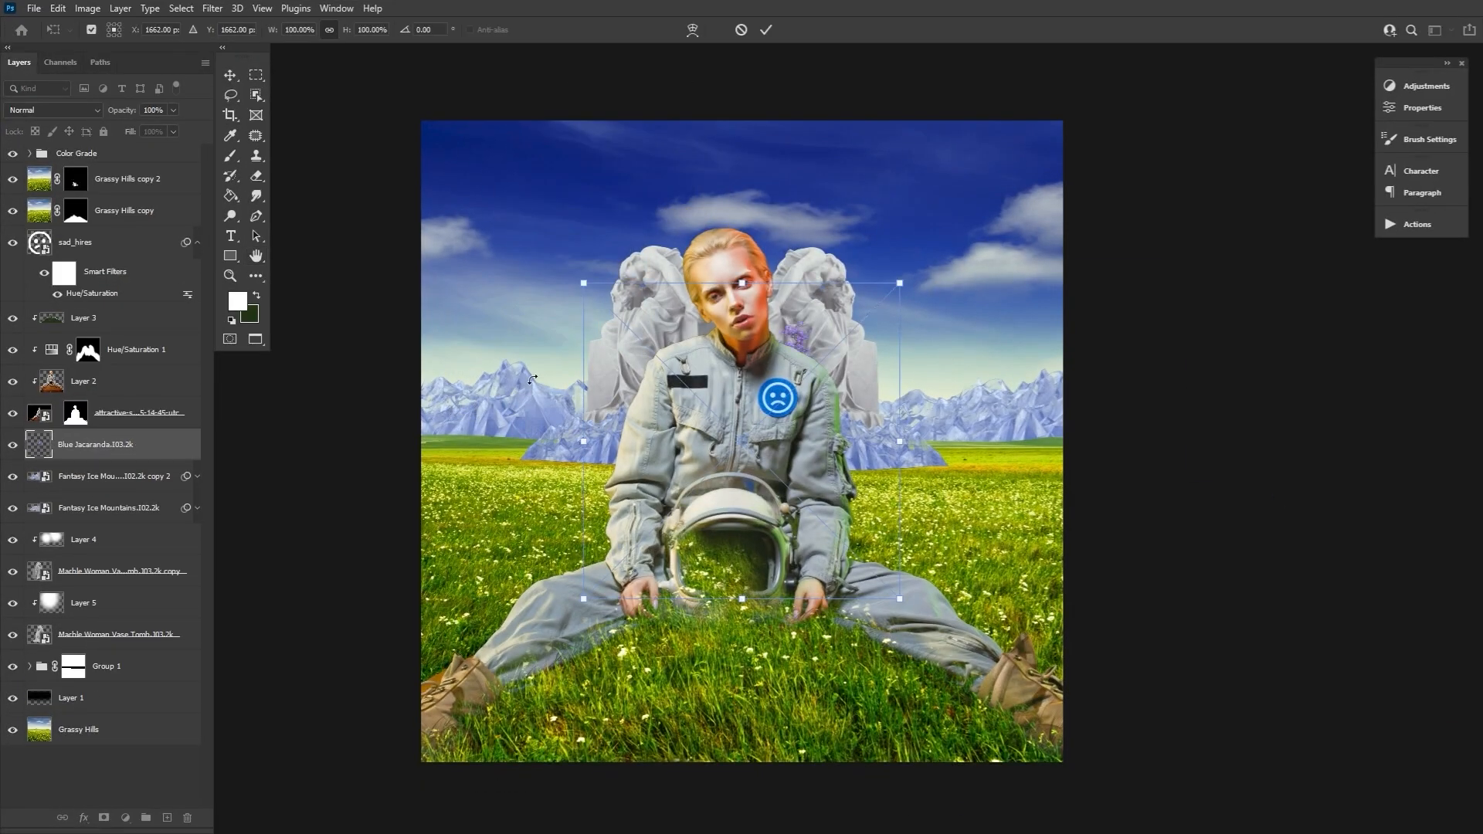
drag(829, 353, 583, 203)
key(Return)
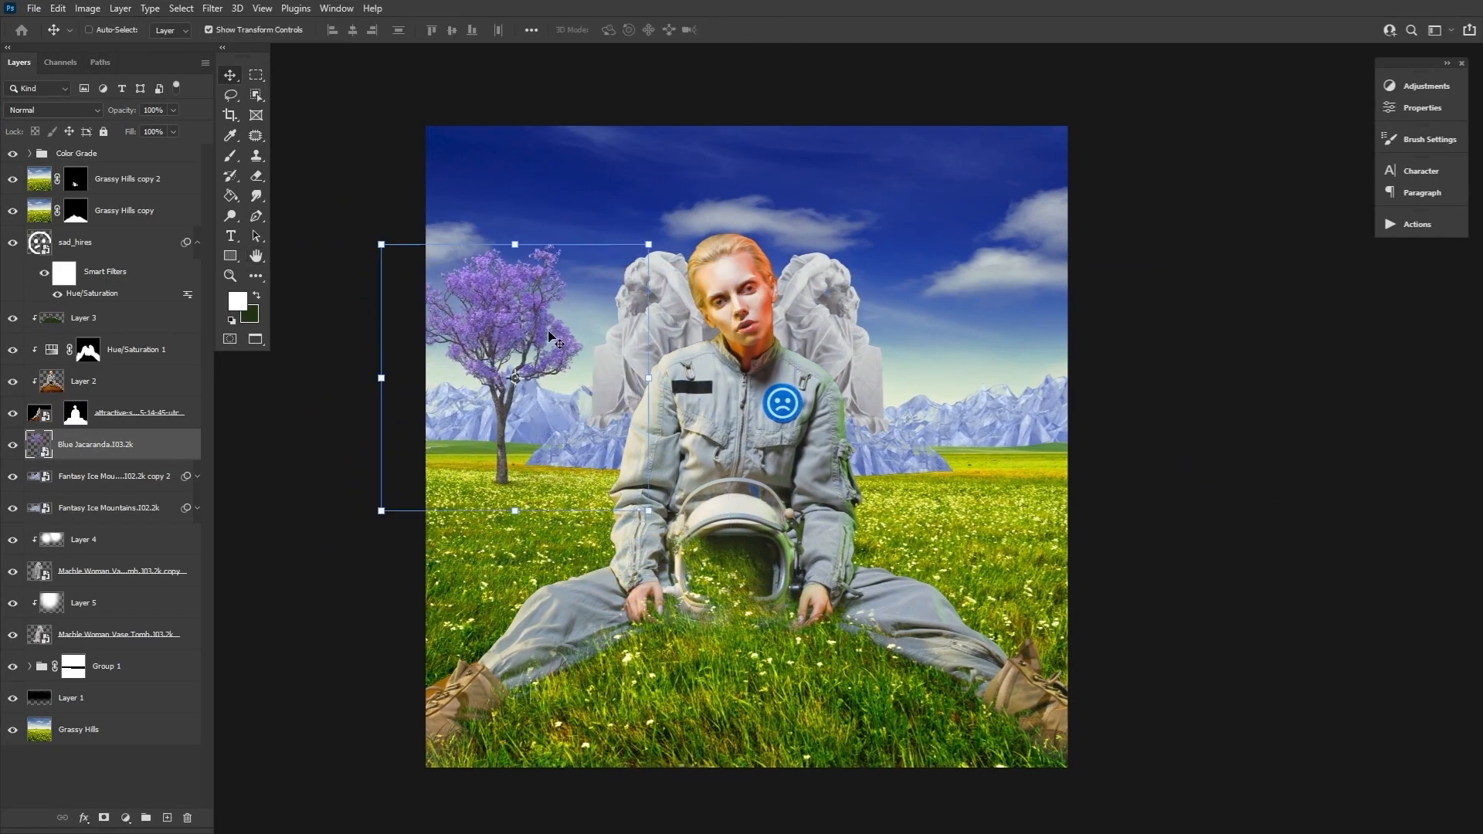
Scale down the jacaranda tree and move it toward the image's left edge near the horizon.
key(ctrl+t)
drag(538, 331, 474, 331)
drag(460, 251, 488, 335)
key(Return)
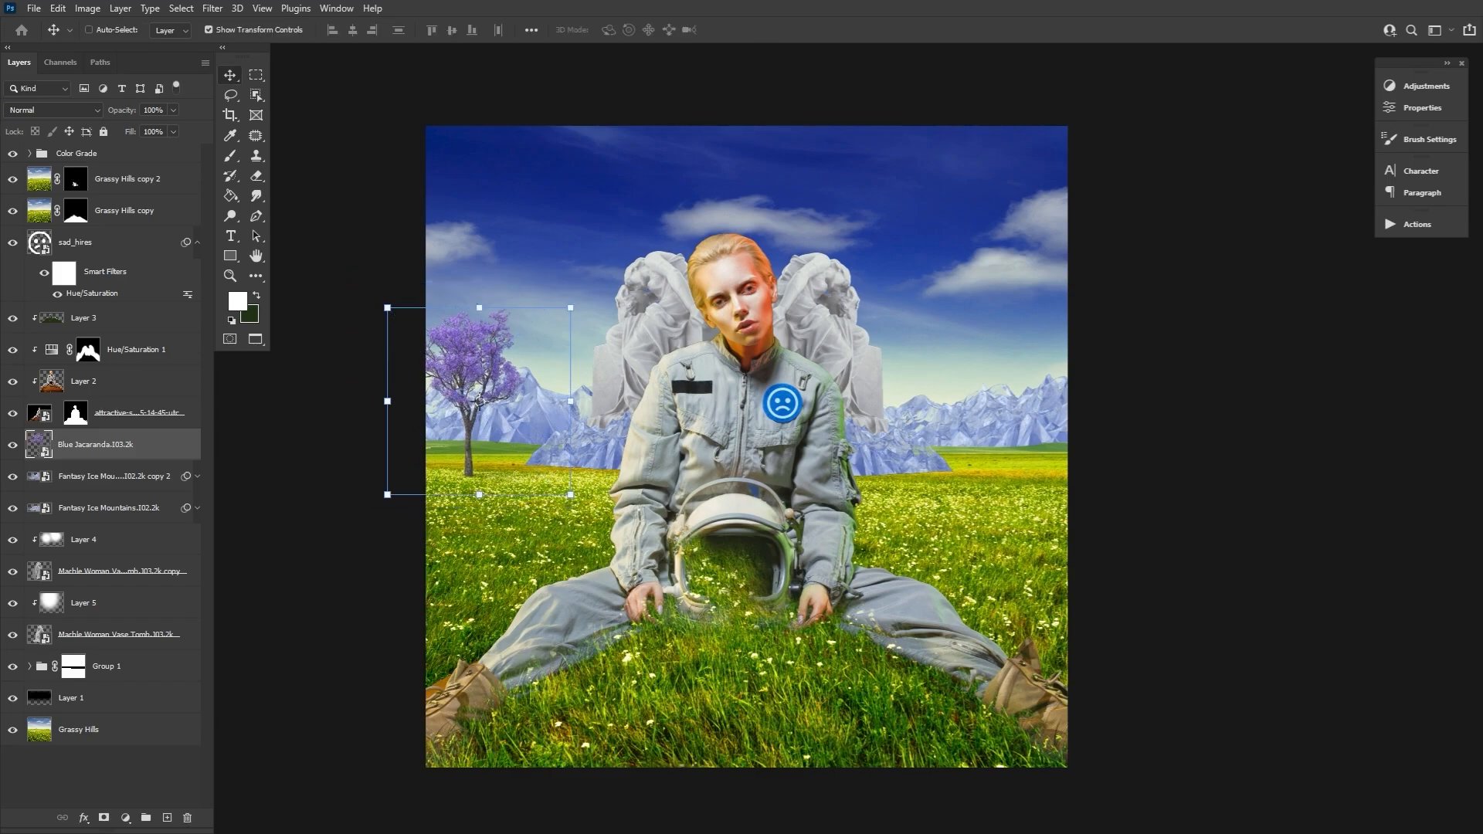
Place additional Blue Jacaranda trees on both sides of the astronaut, varying their sizes for depth.
drag(791, 464, 1057, 390)
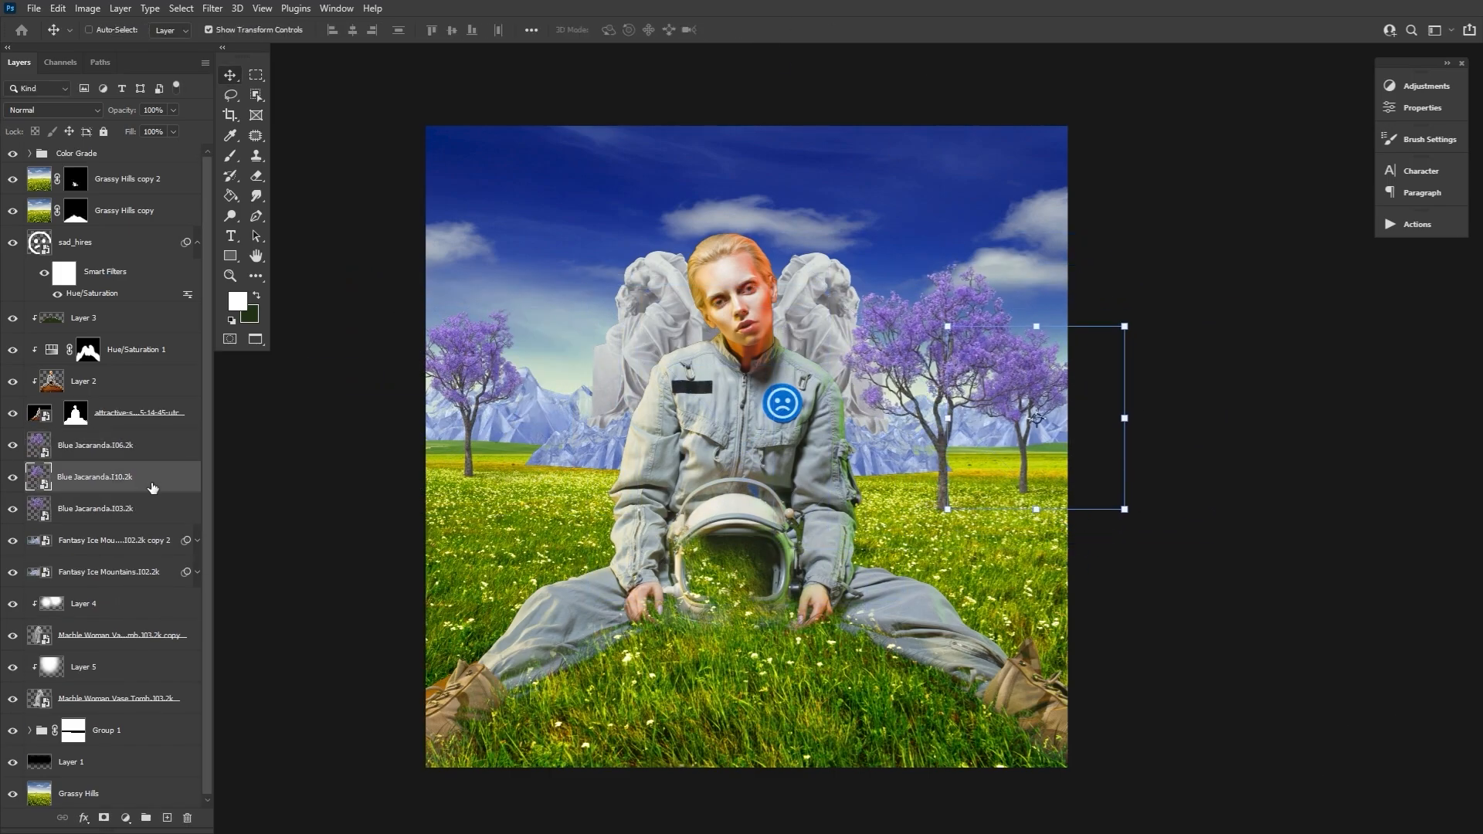
click(142, 510)
click(141, 448)
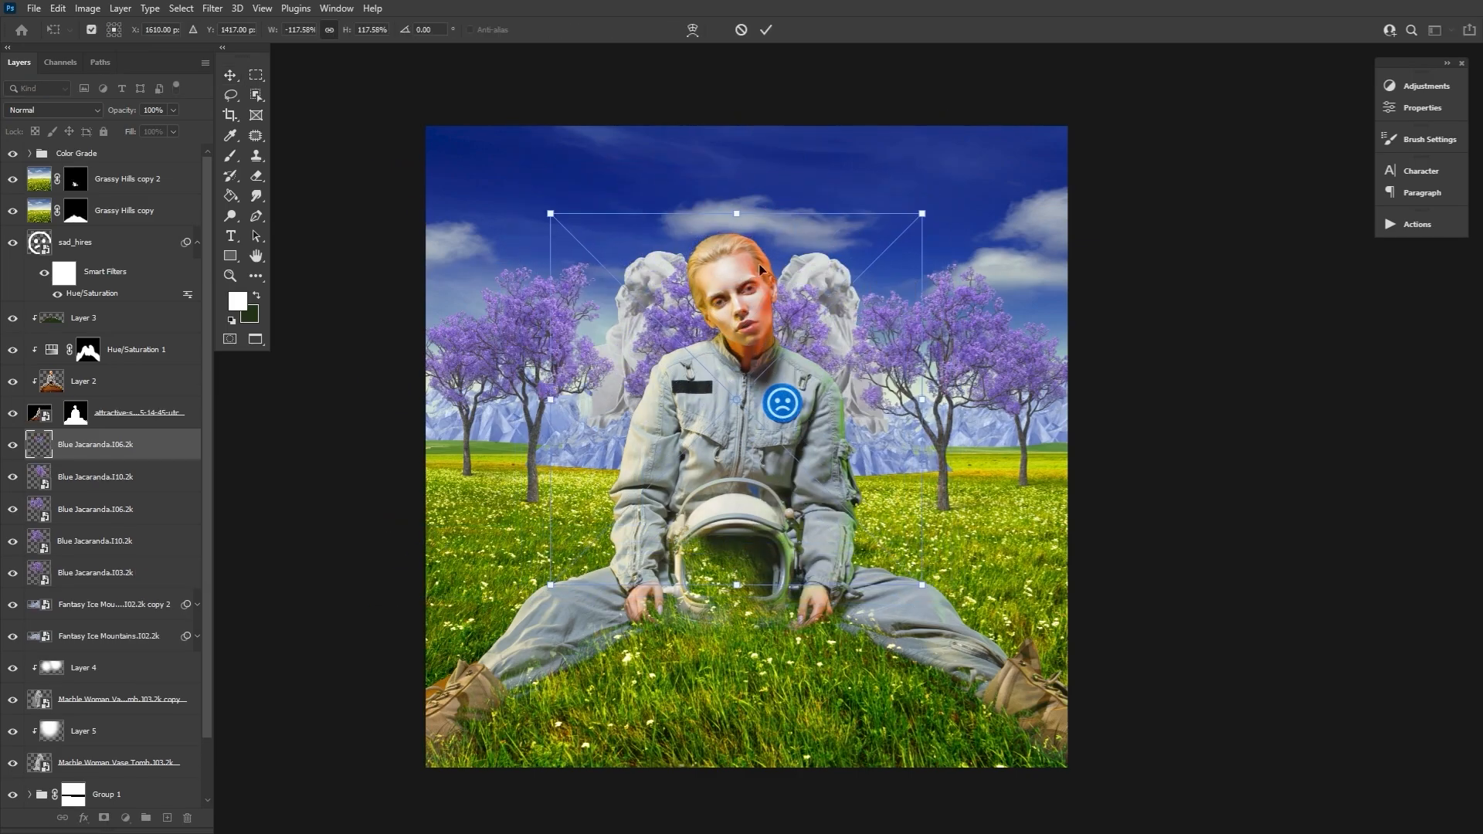
Hide the top Blue Jacaranda I06 layer and place an enlarged, horizontally flipped I03 tree behind the astronaut's head.
click(12, 445)
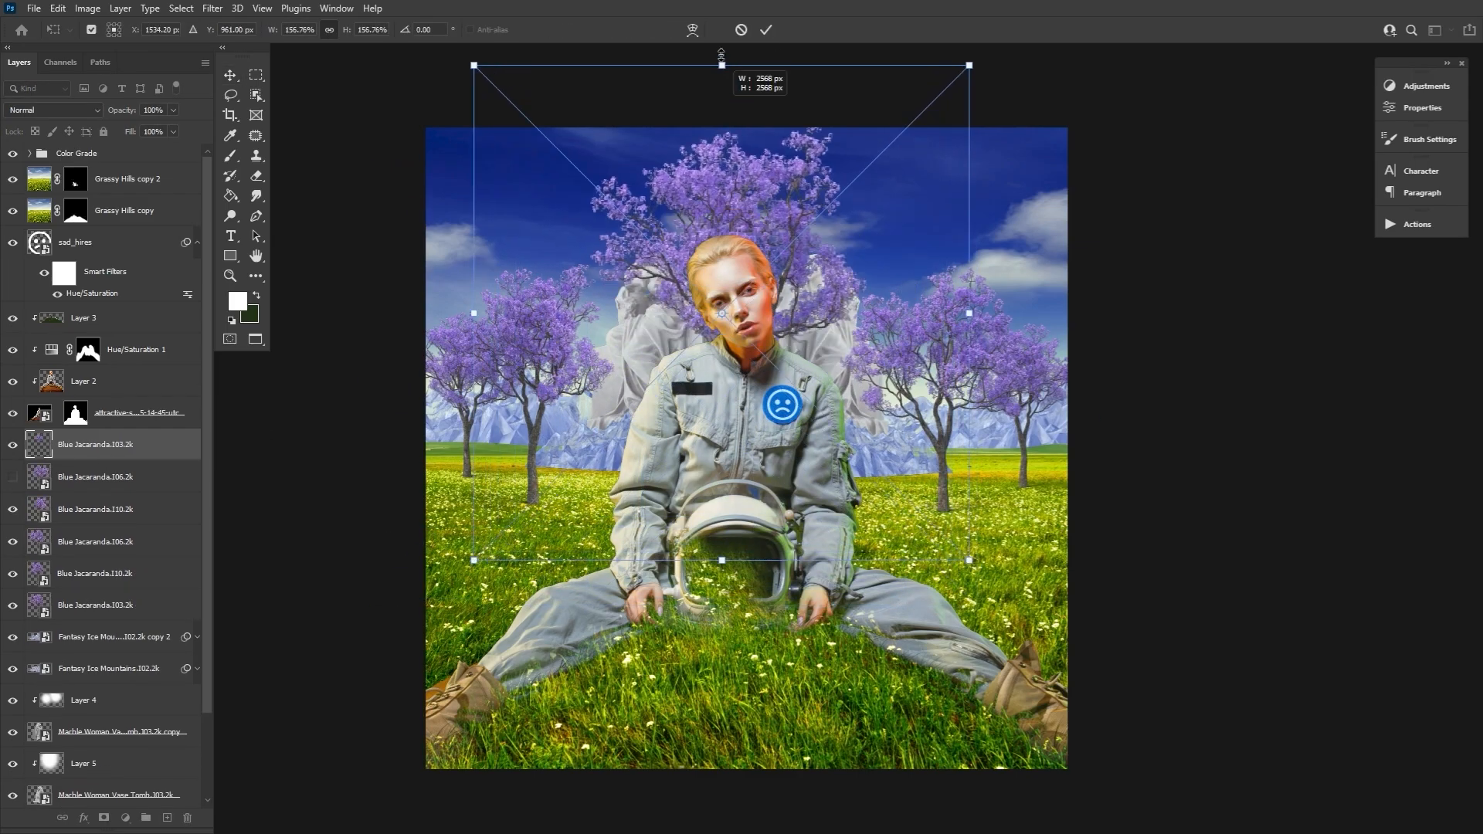
right_click(784, 301)
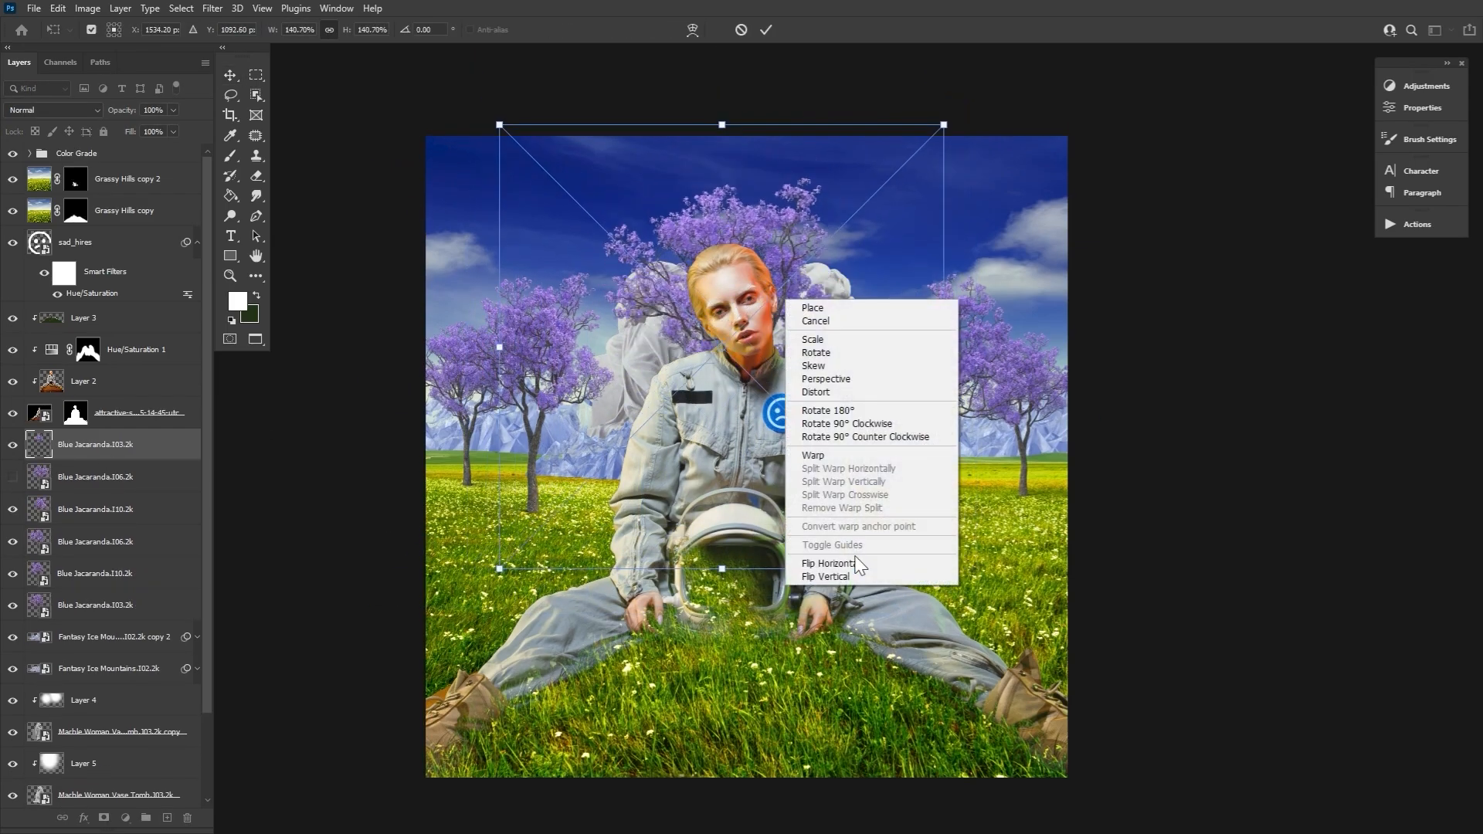
click(819, 564)
drag(837, 254, 855, 255)
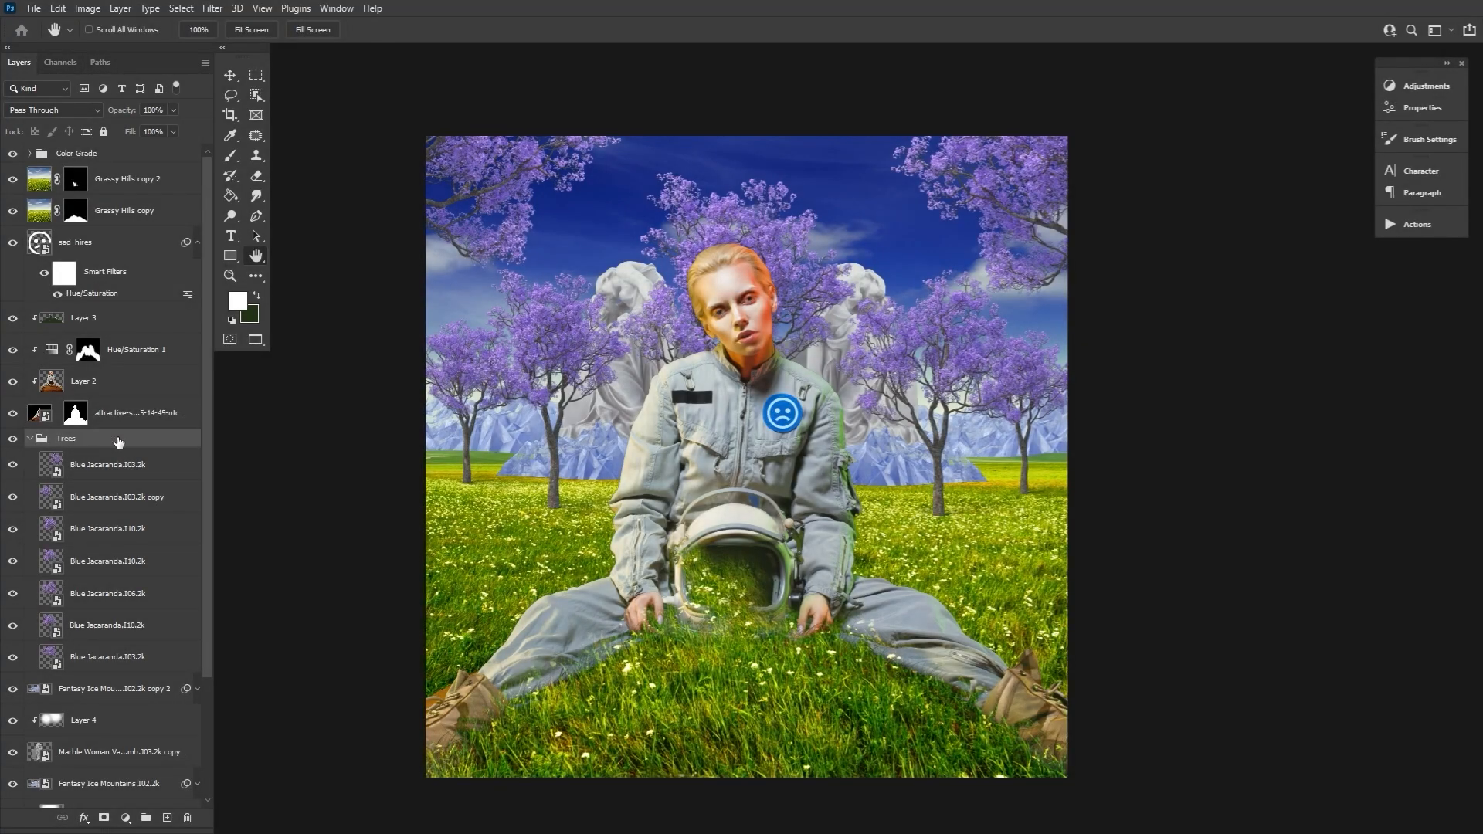
Add a Hue/Saturation adjustment layer above the Trees group and clip it to the group.
click(1394, 97)
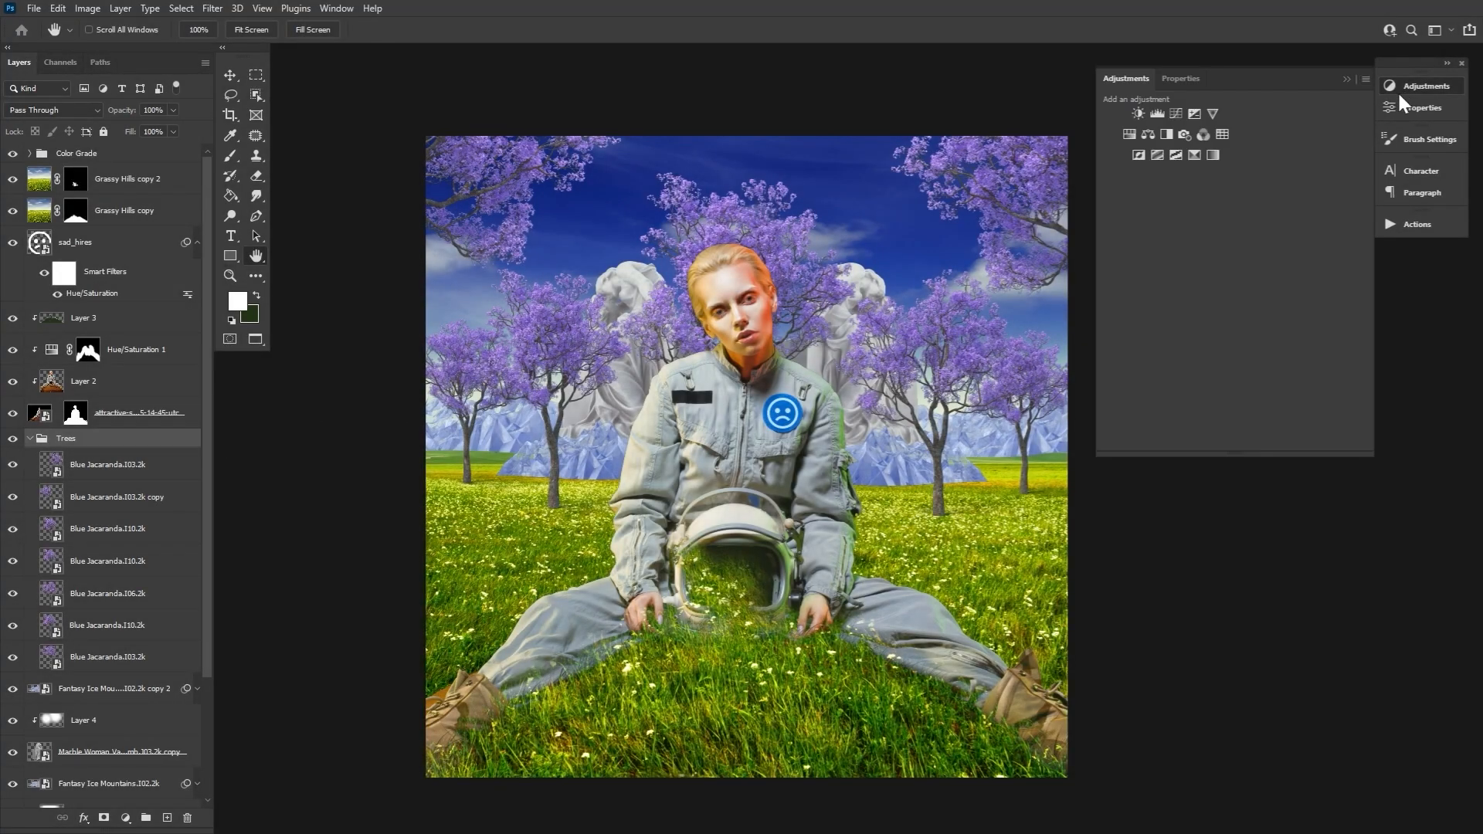
click(1142, 147)
drag(139, 465, 145, 437)
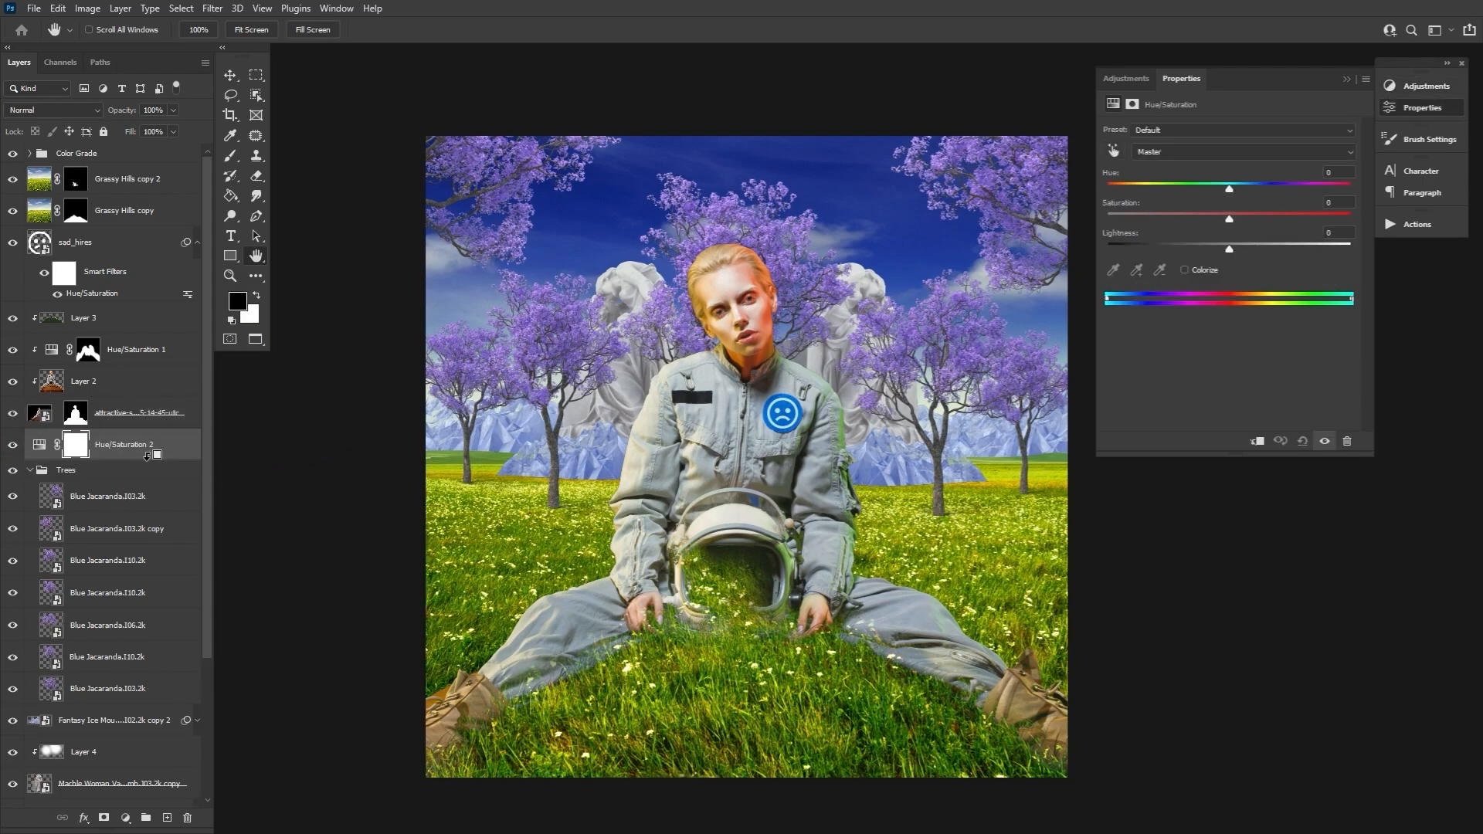
alt+click(147, 457)
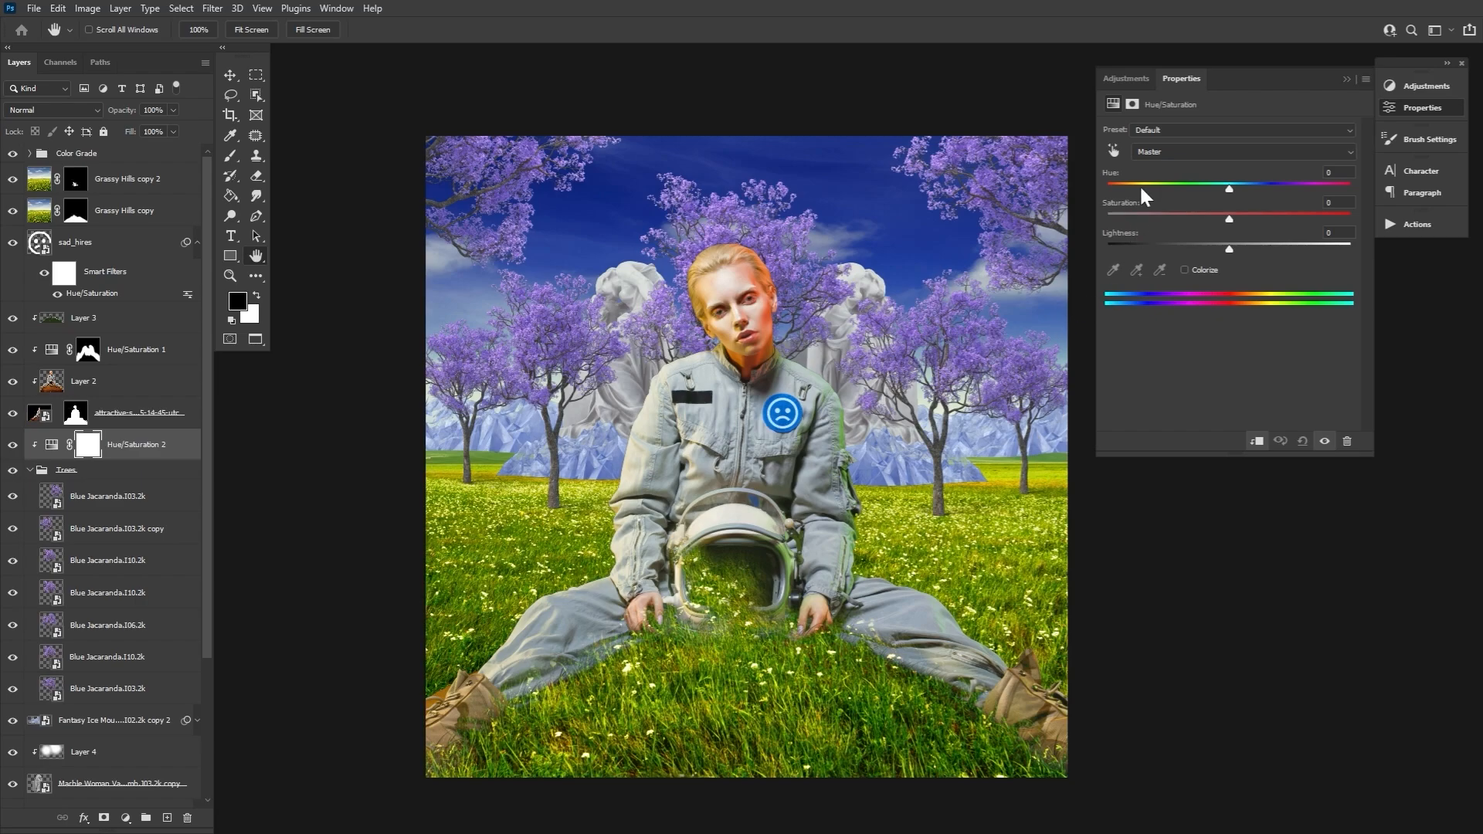
Set the Blues of the trees' Hue/Saturation adjustment to Hue +89, Saturation +58, and Lightness -22.
click(1151, 157)
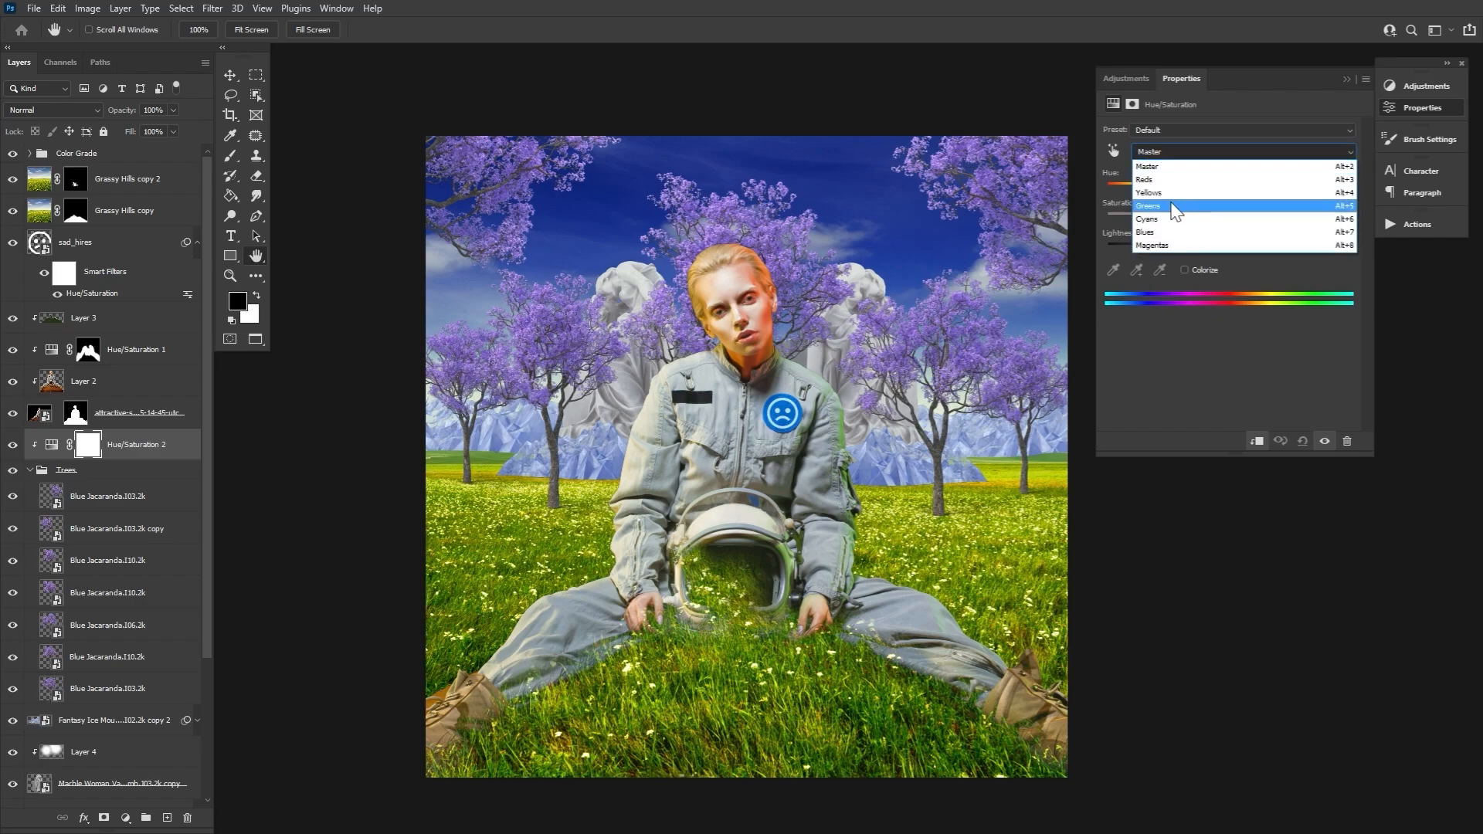
click(1174, 232)
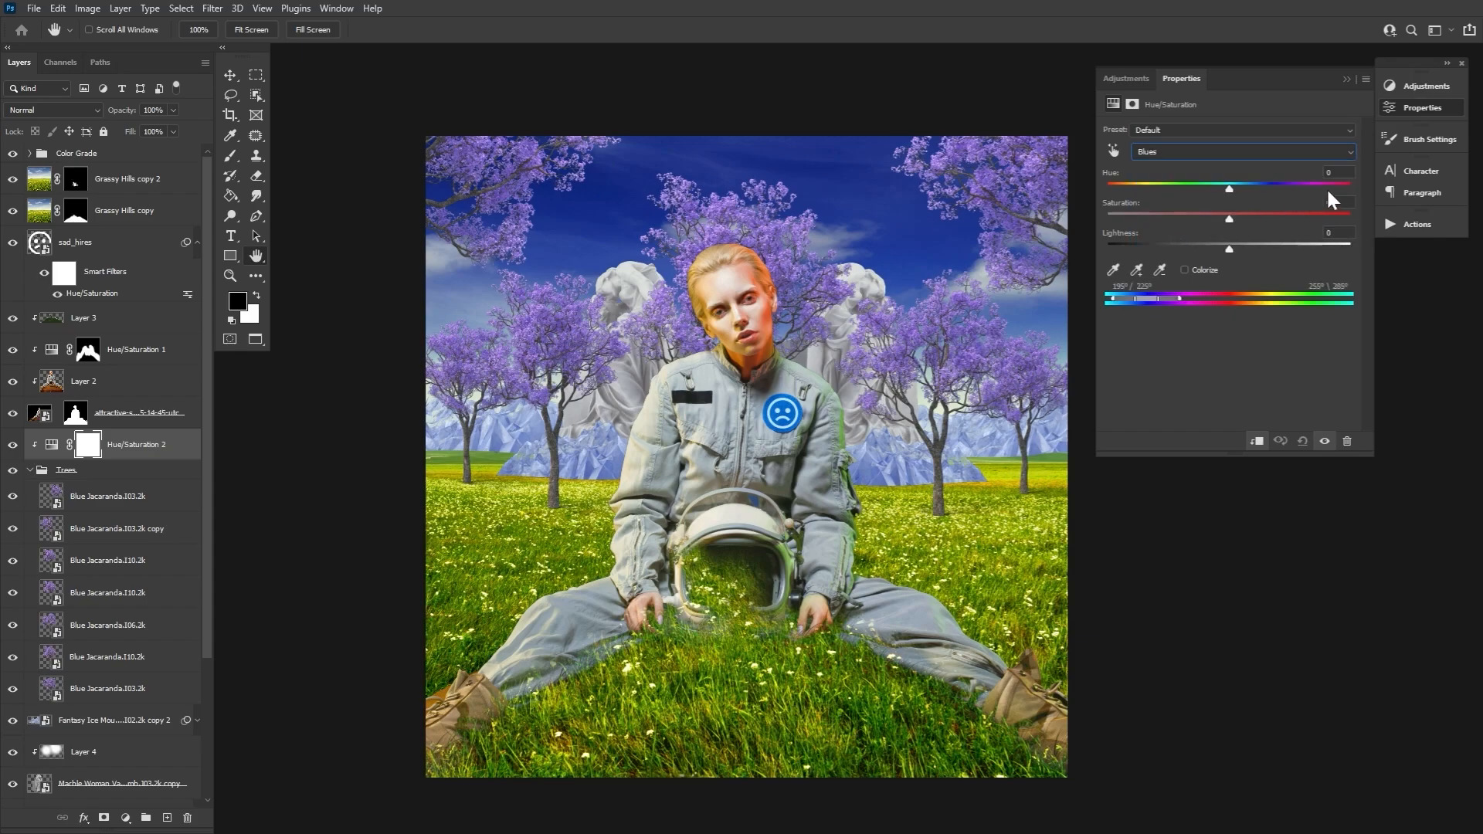
drag(1276, 186, 1289, 187)
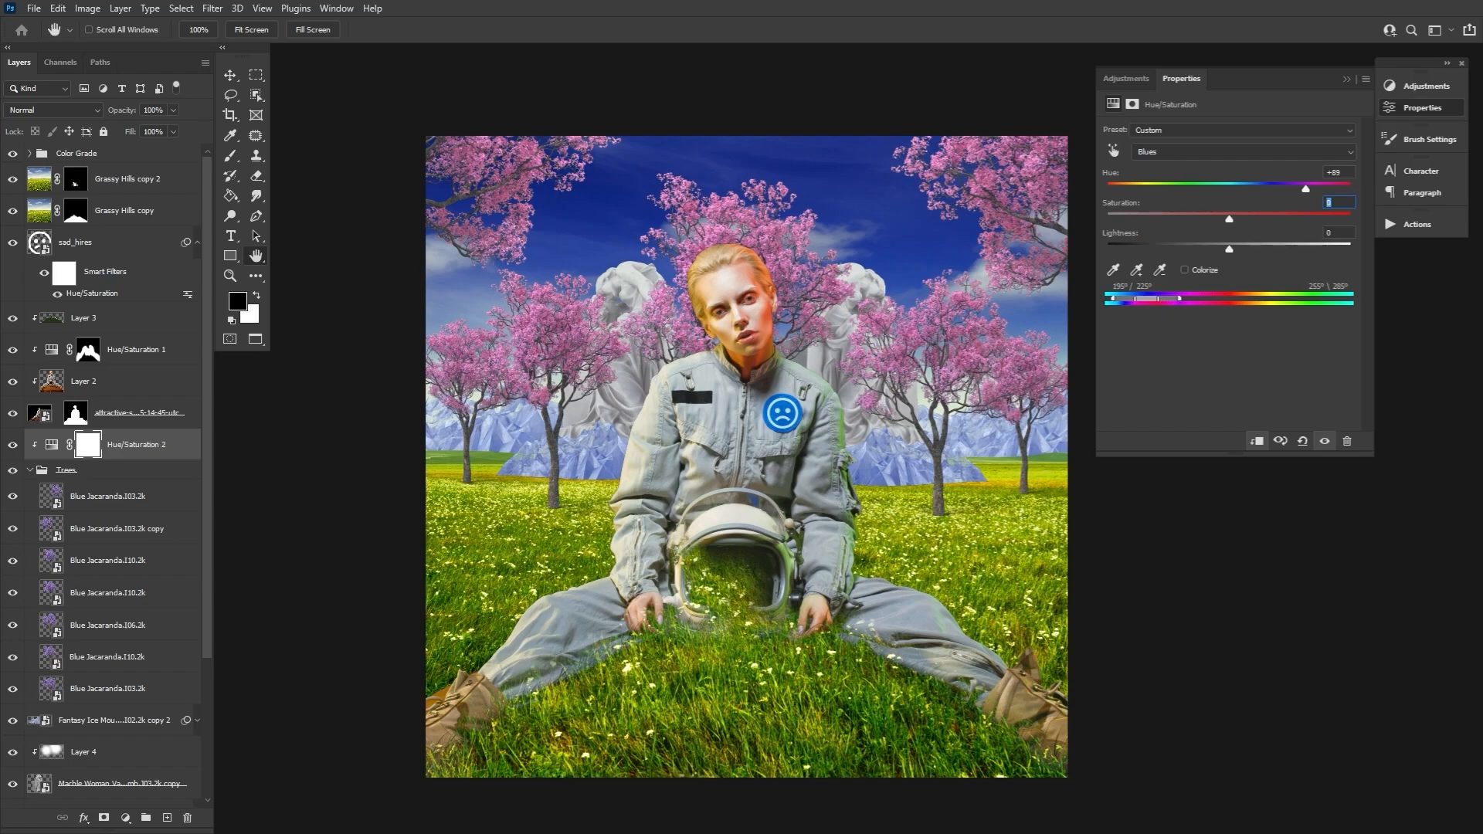
text(58)
key(Tab)
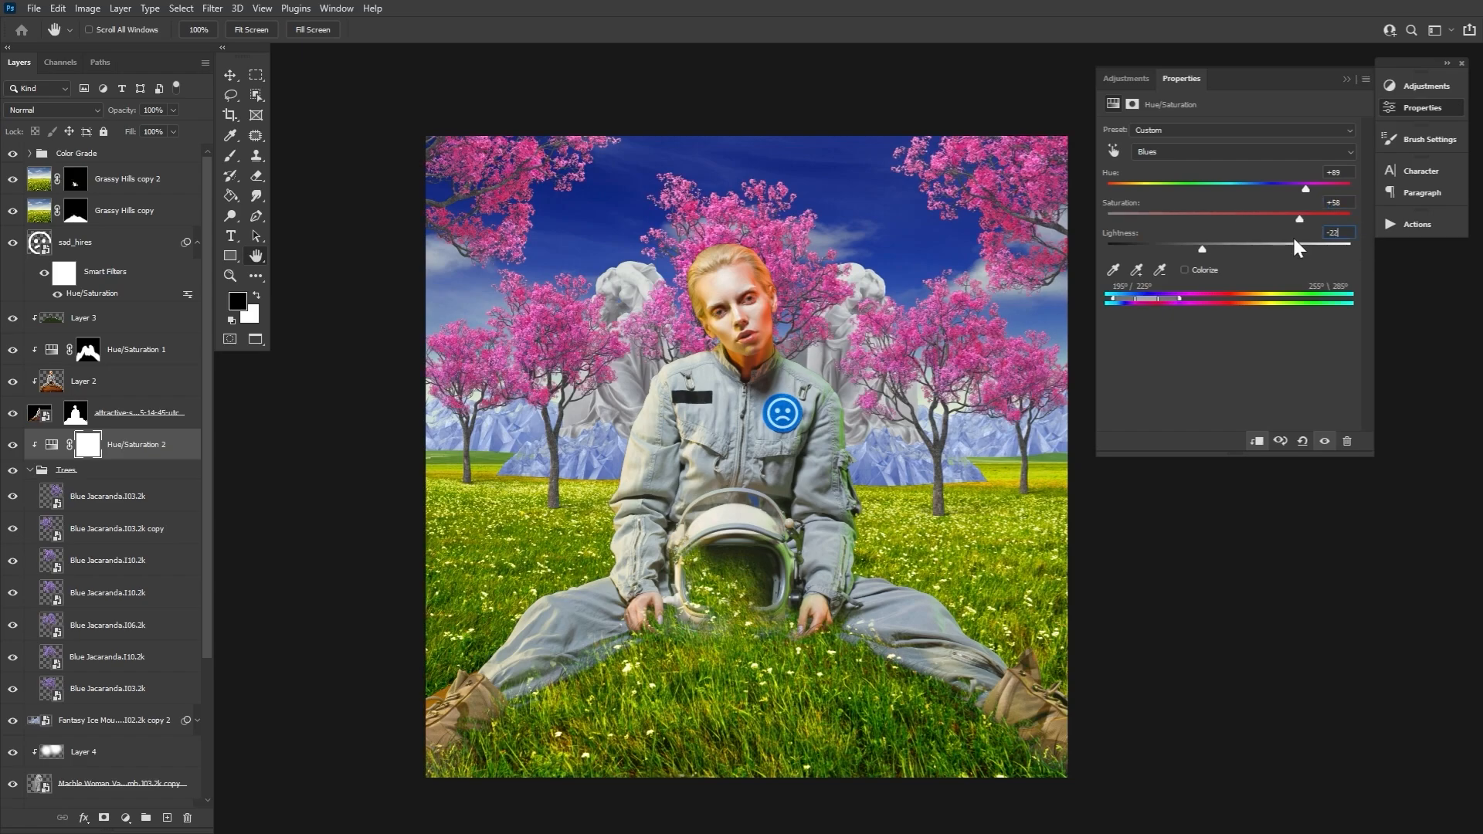
text(-22)
key(Return)
Shift the Blues color range to about 229°–259° so the blossoms turn reddish pink, and close the adjustment's properties.
drag(1148, 300, 1145, 300)
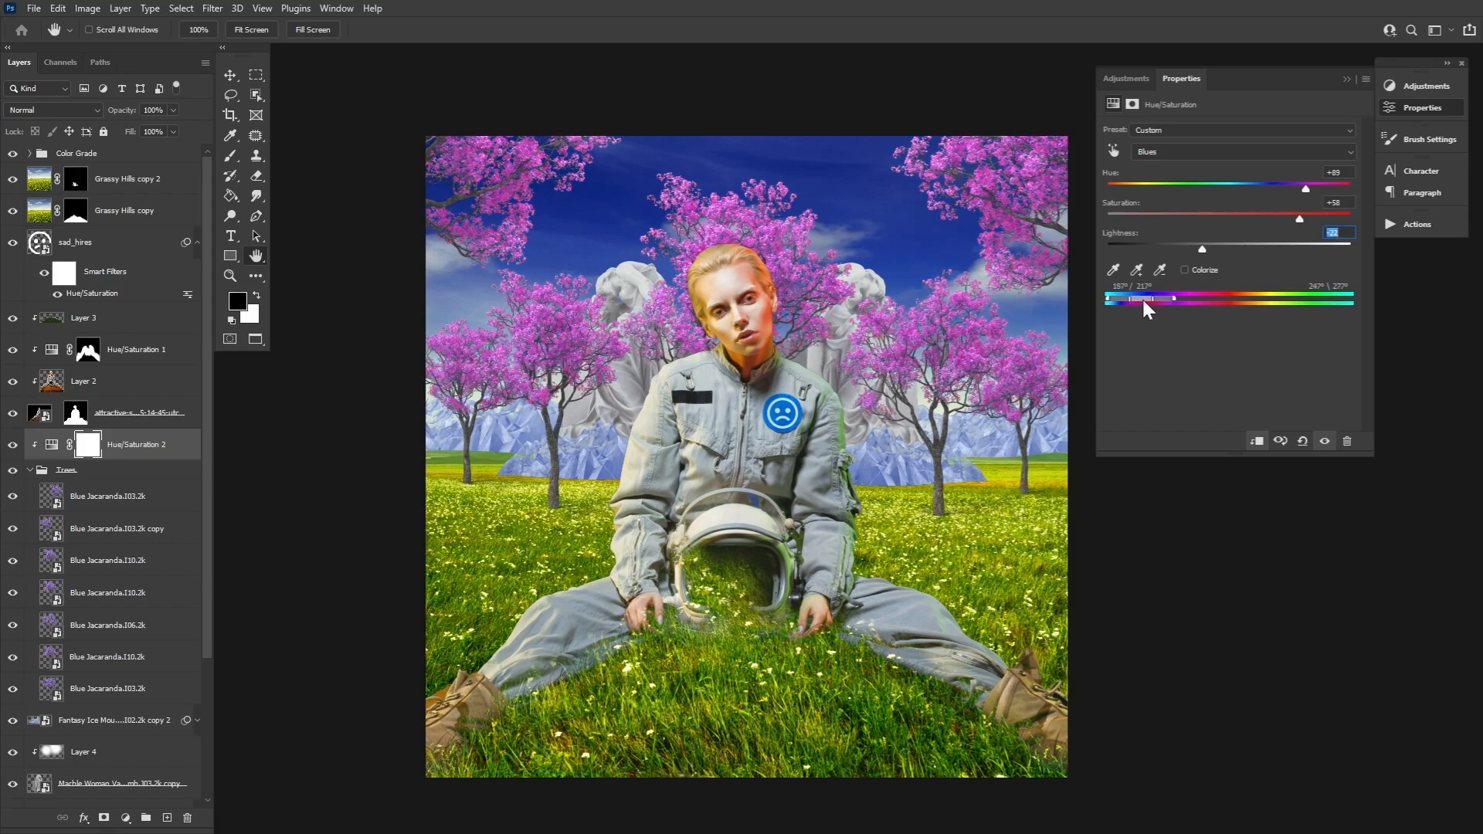
drag(1144, 302, 1150, 301)
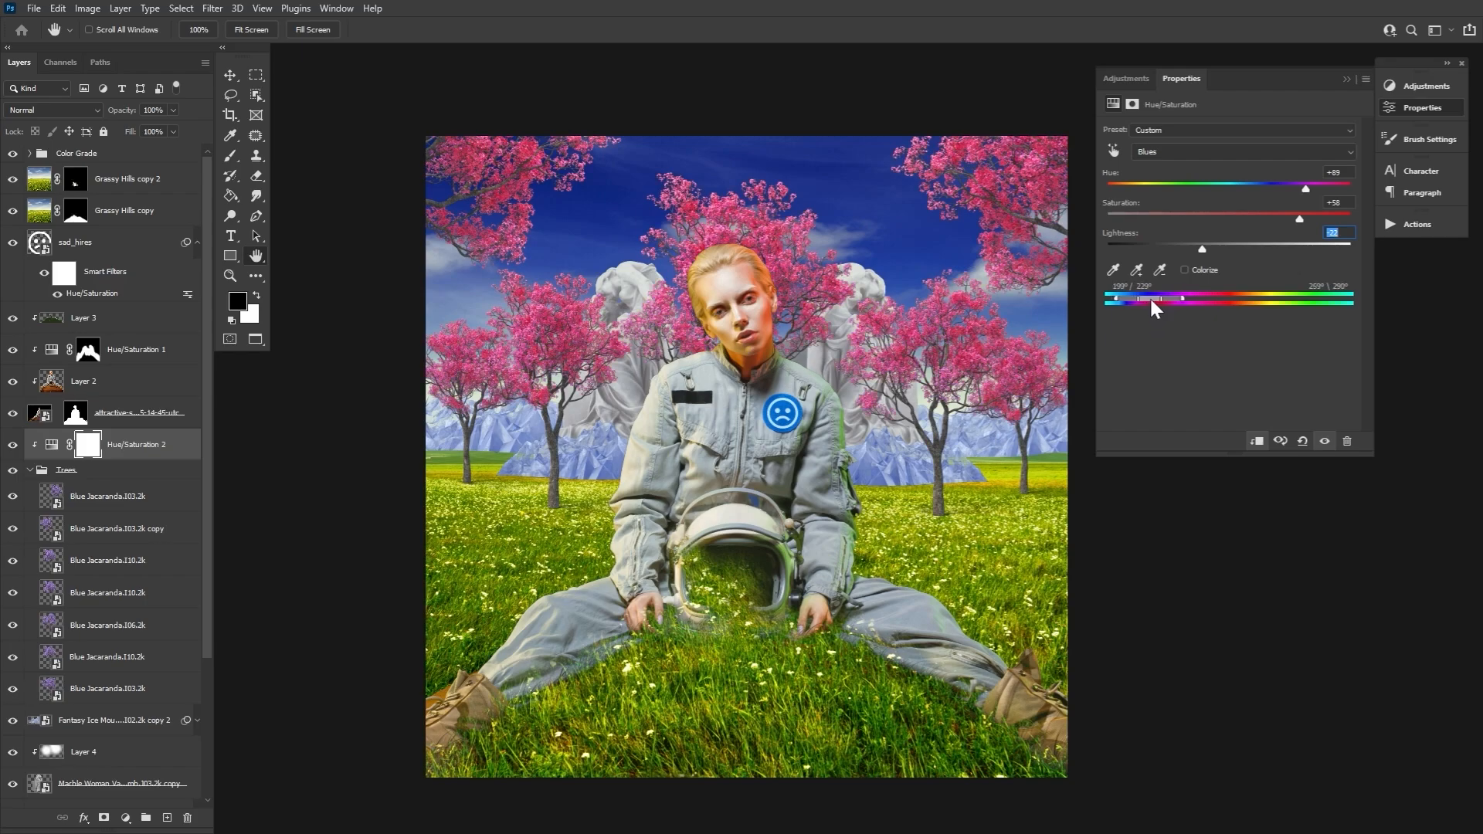
click(1411, 109)
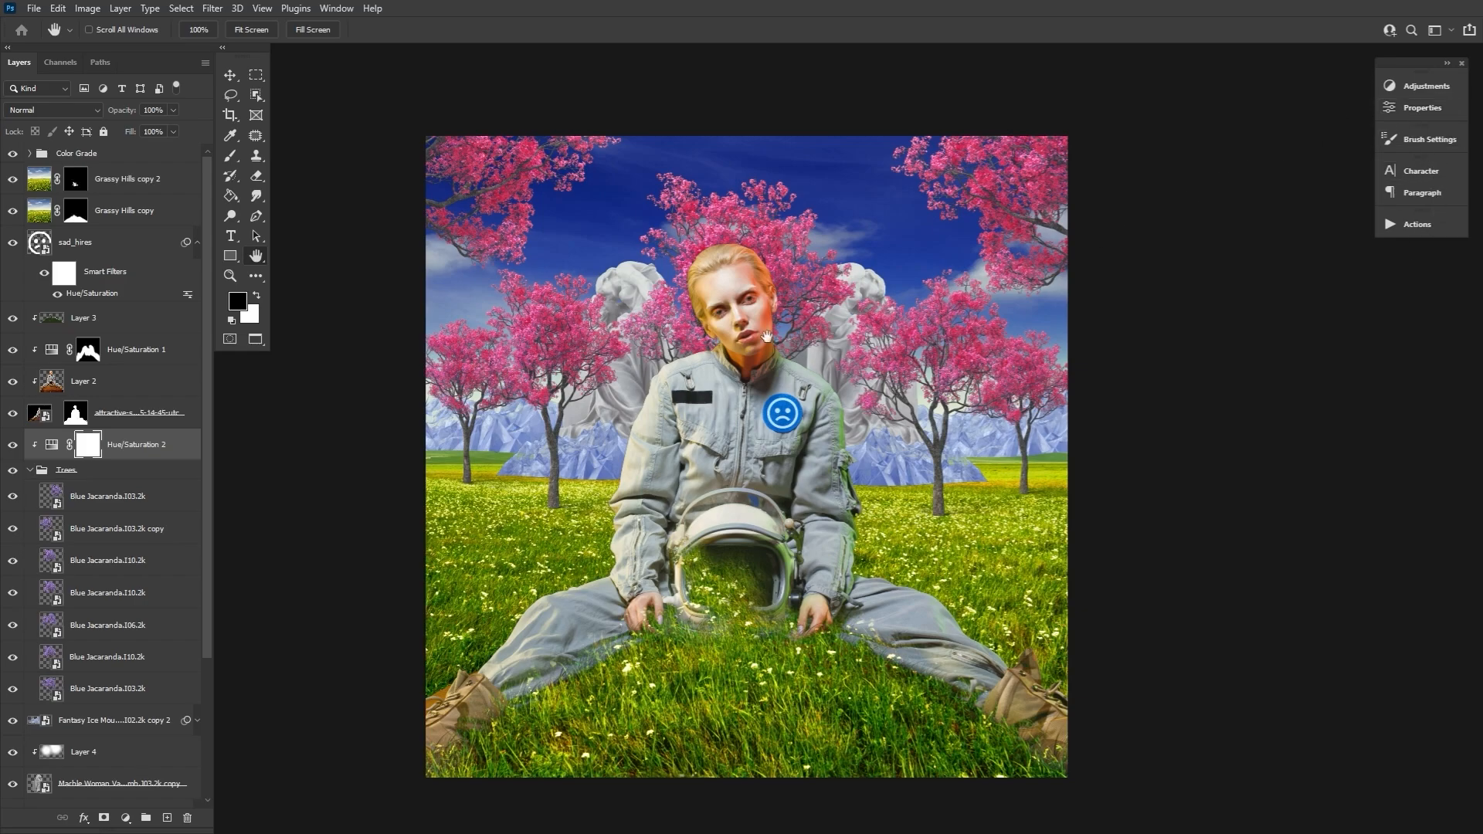
Collapse the trees group, duplicate the Fantasy Ice Mountains copy 2 layer above the trees' Hue/Saturation adjustment, and hide the duplicate.
click(30, 471)
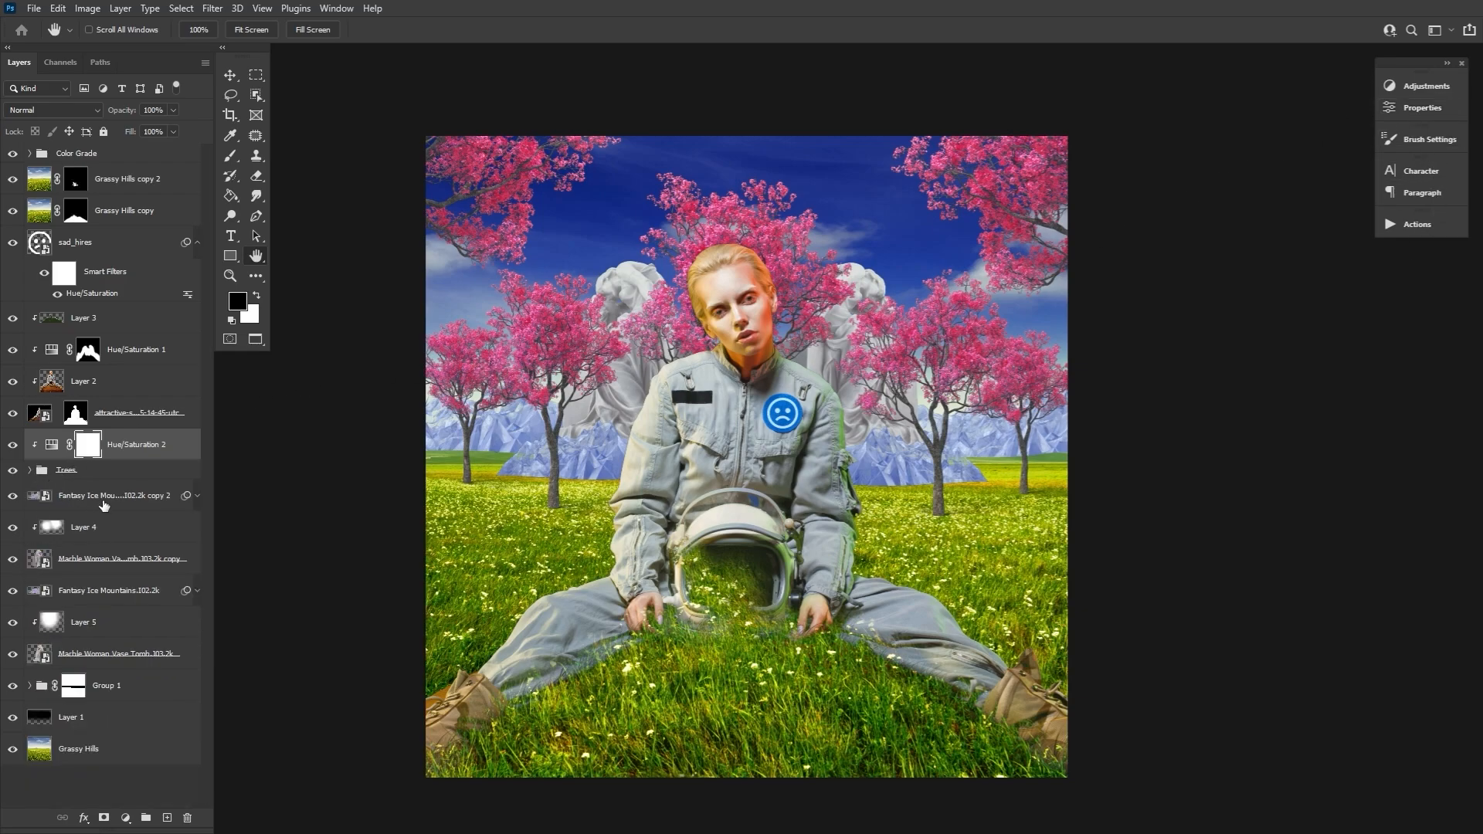
click(111, 502)
drag(118, 501, 124, 429)
key(v)
key(ctrl+t)
drag(534, 494, 620, 535)
key(Escape)
click(12, 445)
Duplicate the original Fantasy Ice Mountains layer above the trees, flip it horizontally, enlarge it, and place it on the grass at the canvas's left edge.
click(116, 621)
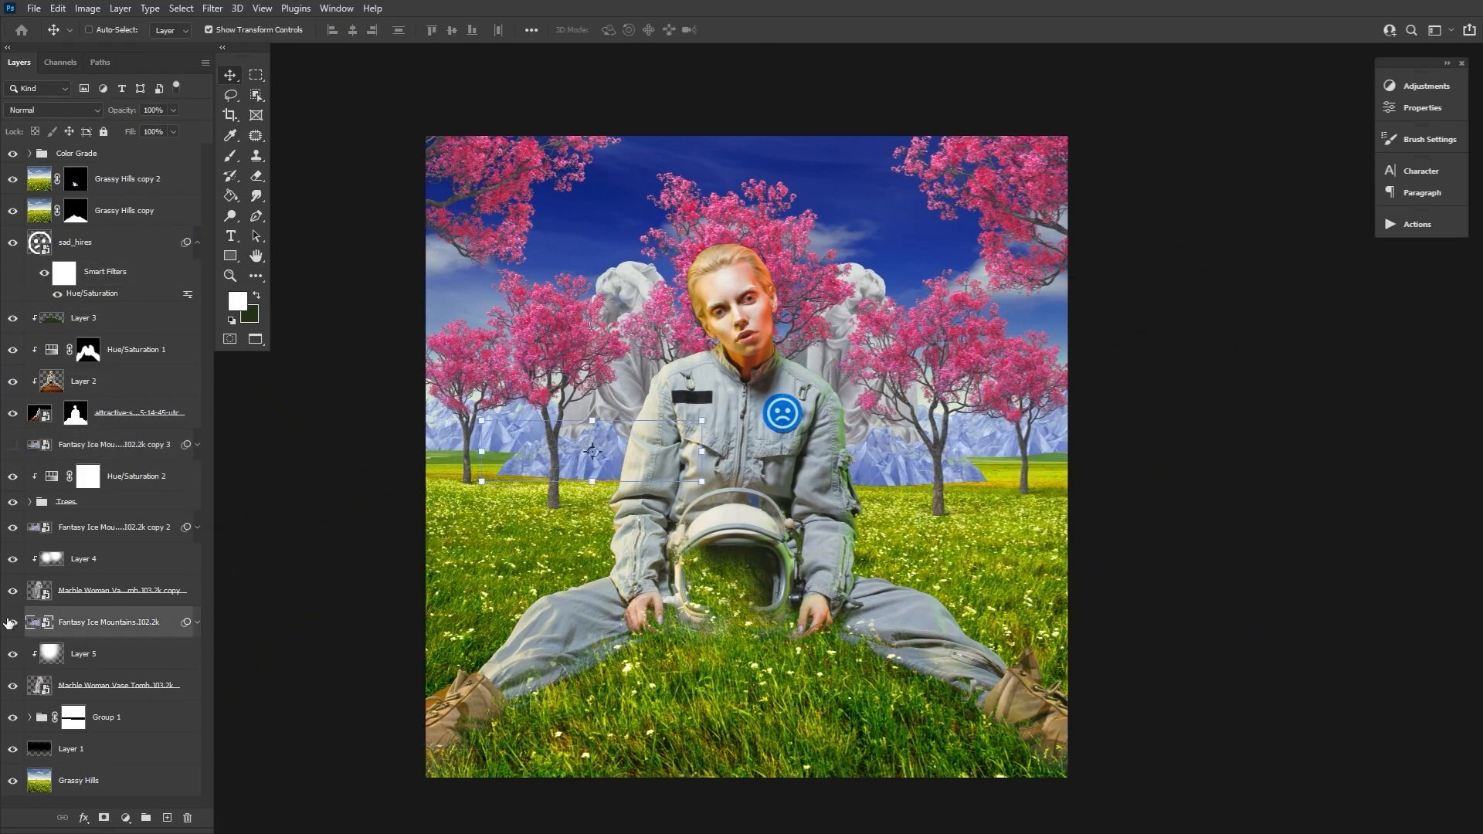
drag(116, 622, 116, 462)
drag(553, 443, 379, 313)
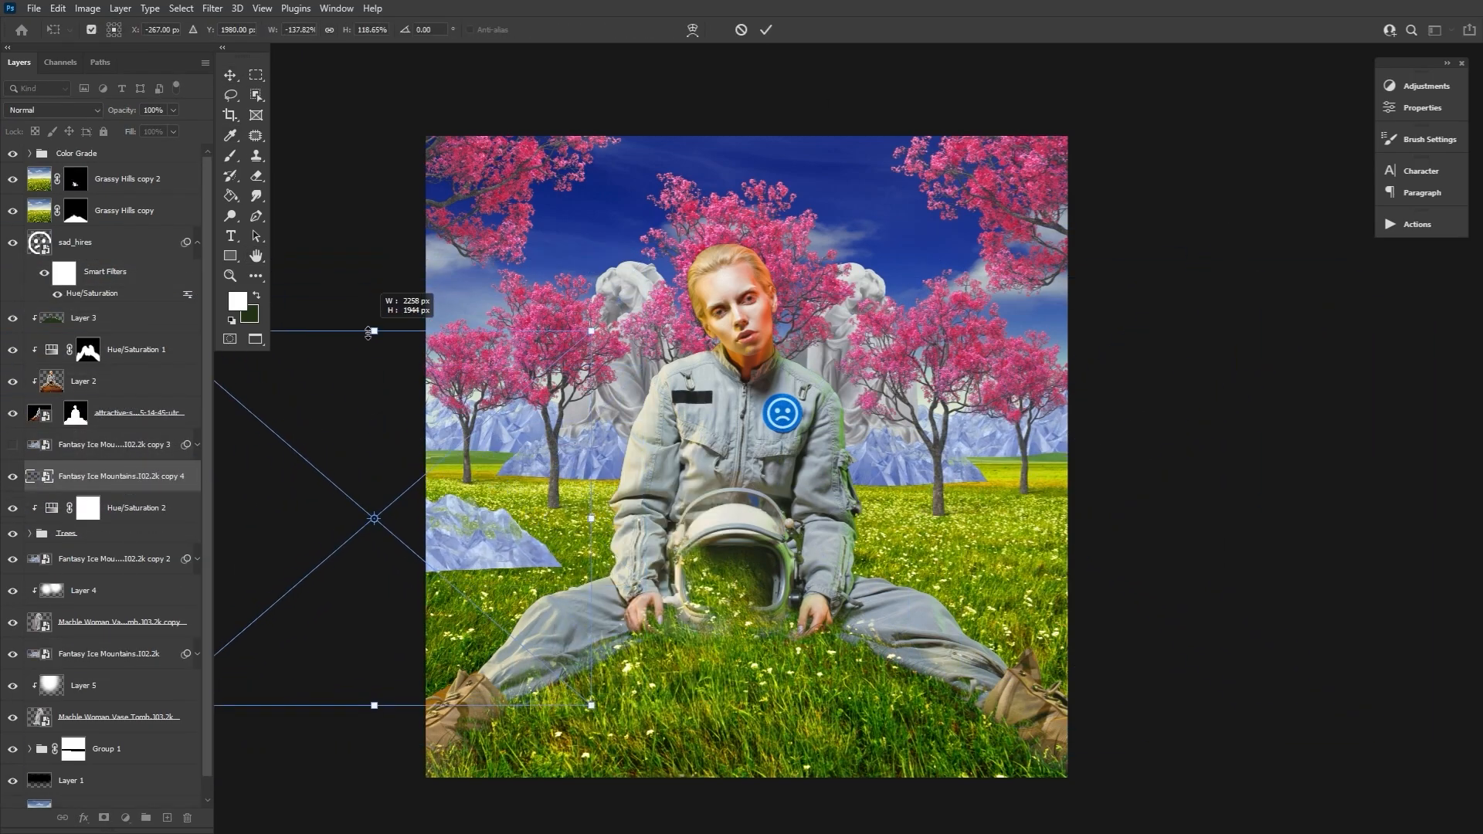
click(768, 29)
Reposition the enlarged left foreground mountain and set its Brightness/Contrast smart filter to Brightness -35 and Contrast 33.
drag(435, 537, 502, 542)
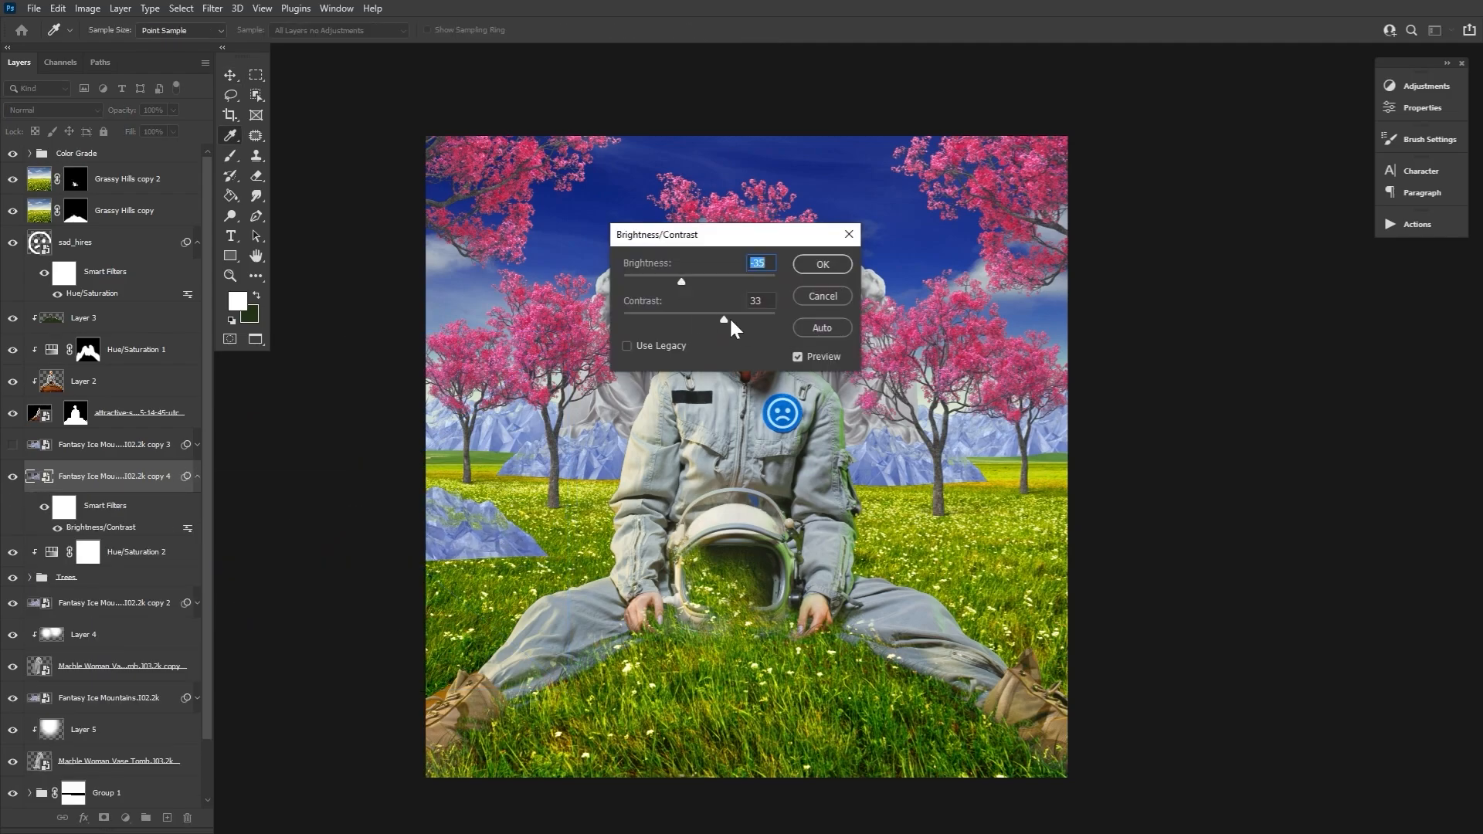
click(836, 261)
right_click(488, 540)
key(Escape)
Place a mirrored copy of the foreground mountain at the canvas's right edge and group the two mountains.
key(ctrl+t)
drag(496, 533, 1044, 549)
key(Return)
shift+click(119, 555)
key(ctrl+g)
Add a layer mask to the mountain group and paint black along the mountains' bases with a Soft Round brush of about 70 px.
click(103, 818)
click(230, 156)
click(112, 30)
click(153, 237)
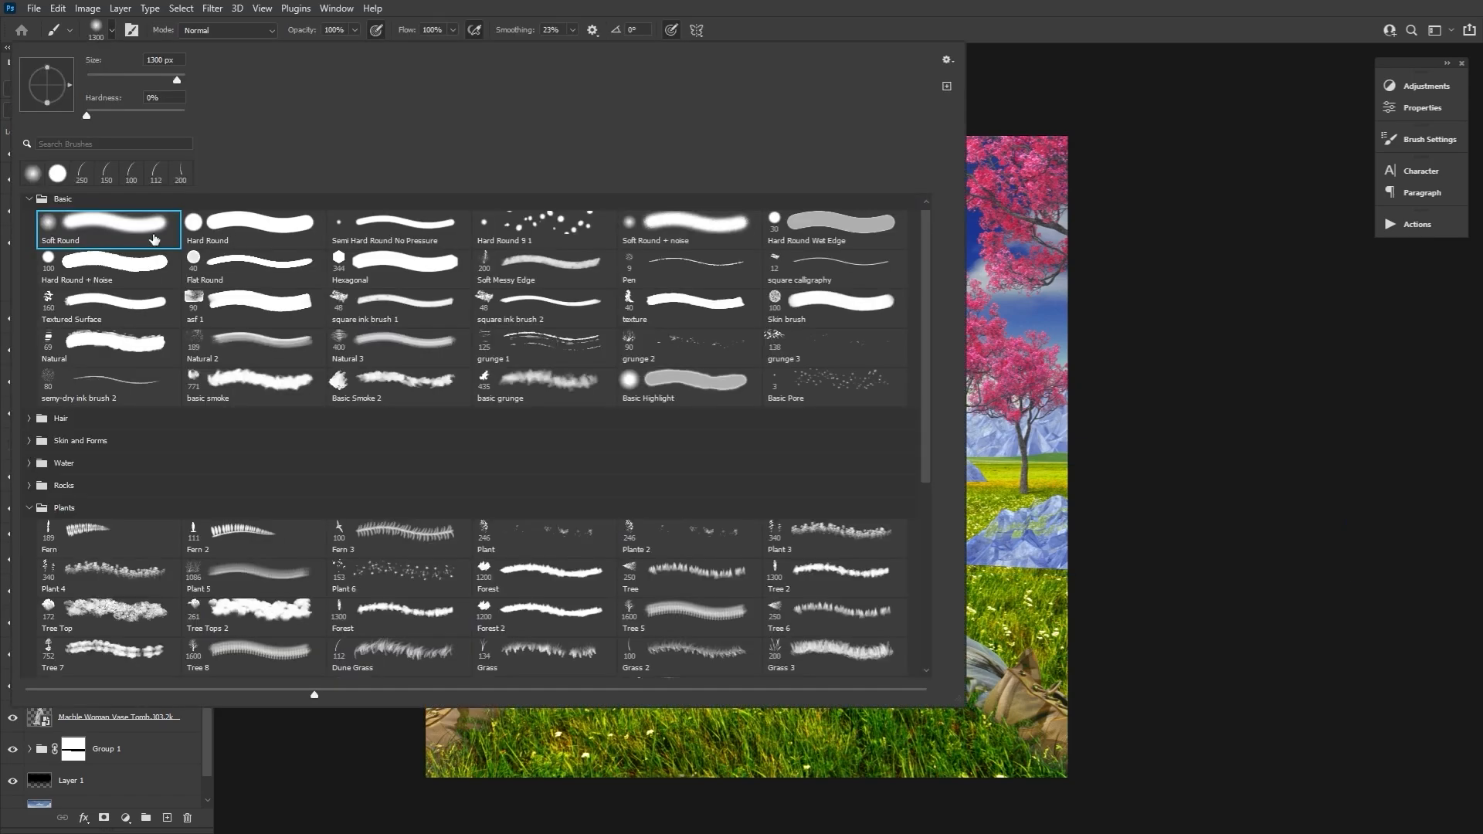
key(bracketleft)
key(bracketleft)
key(bracketleft)
key(bracketleft)
key(bracketleft)
key(bracketleft)
key(bracketleft)
key(bracketleft)
key(bracketleft)
key(bracketleft)
key(bracketleft)
key(bracketleft)
drag(539, 562, 433, 560)
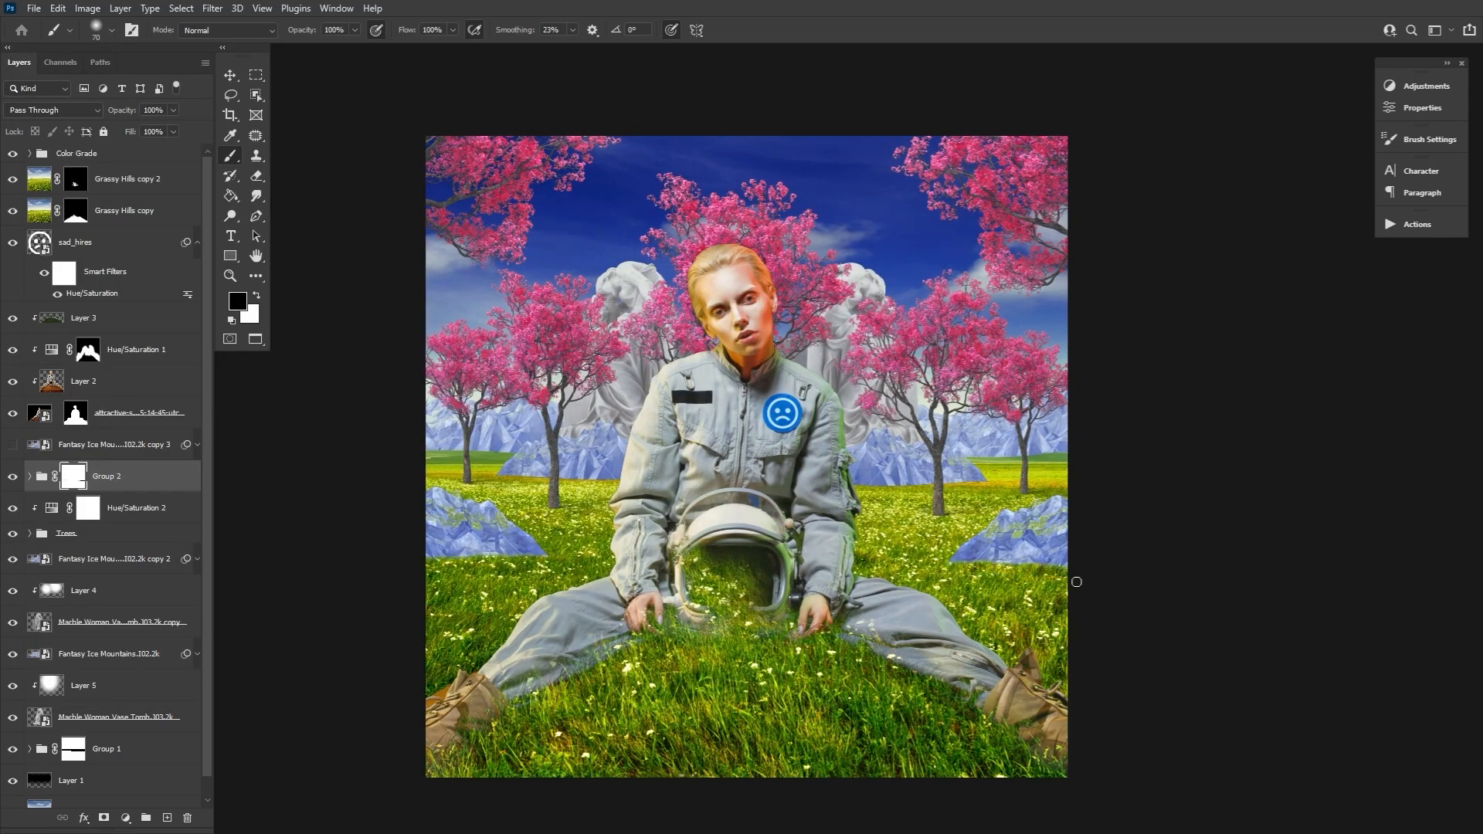
click(256, 257)
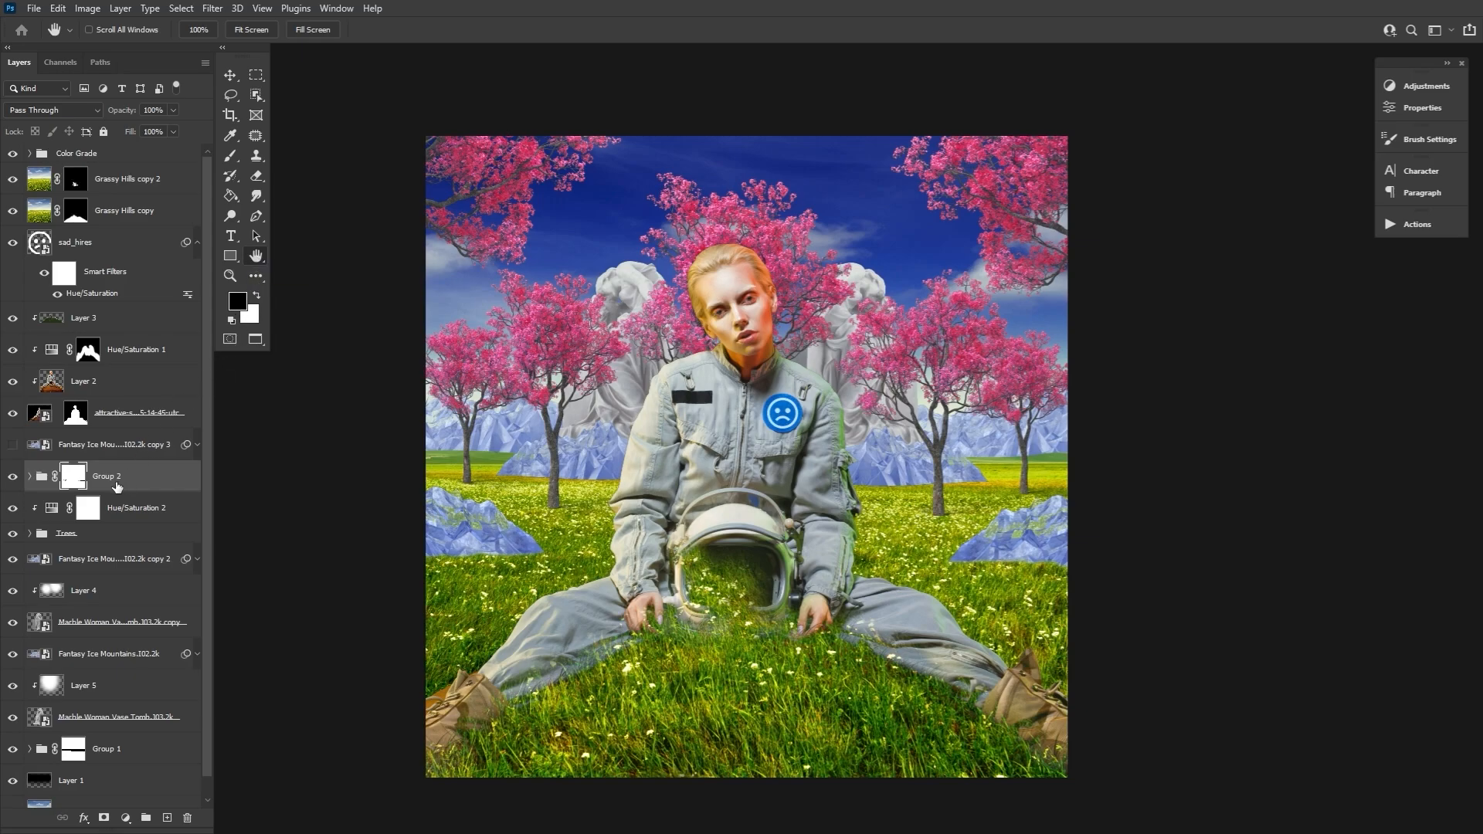
Create a new layer above the hidden ice mountain copy, just below the astronaut, and set its opacity to 13%.
click(127, 448)
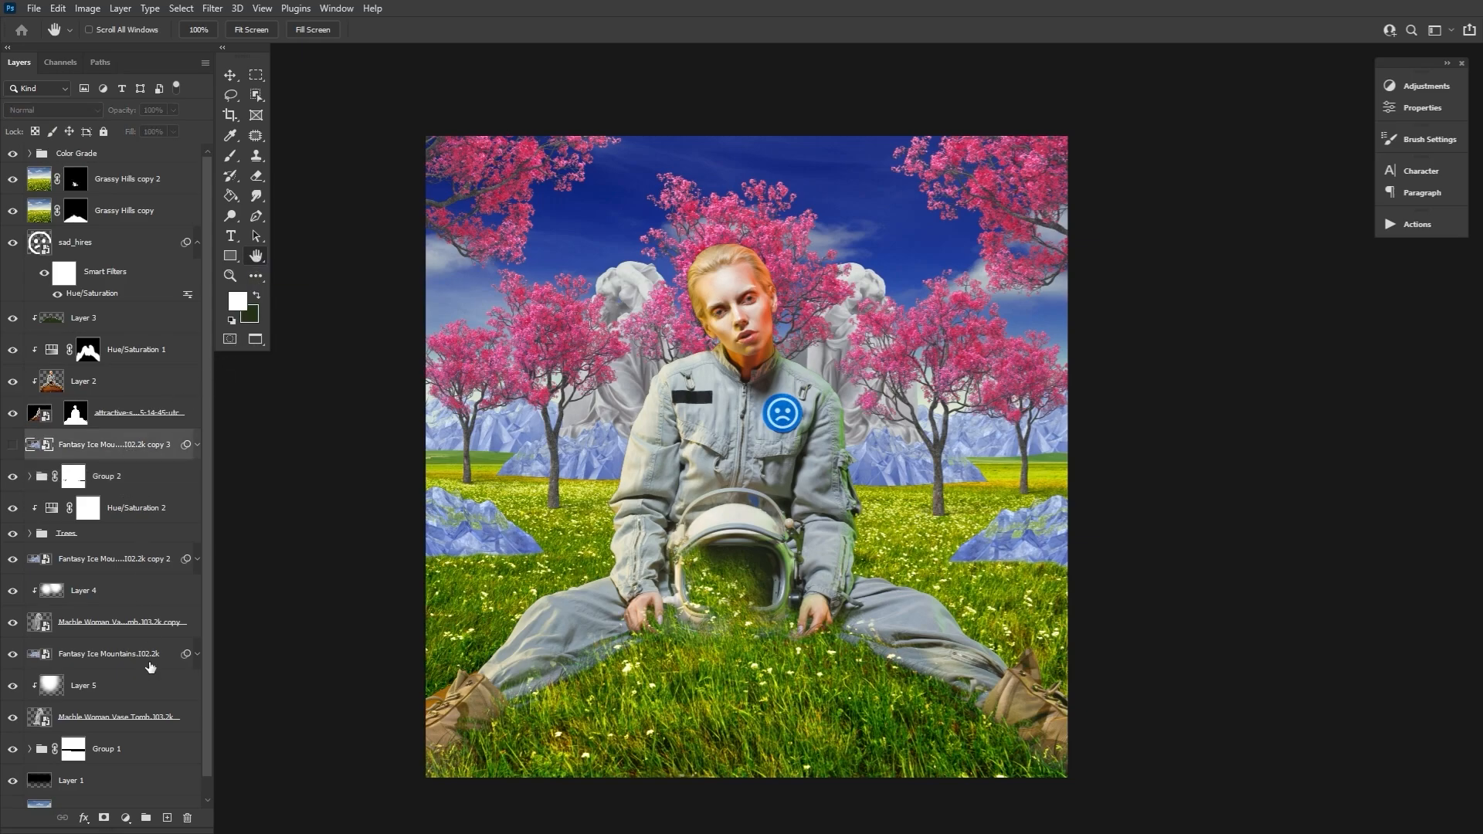
click(166, 819)
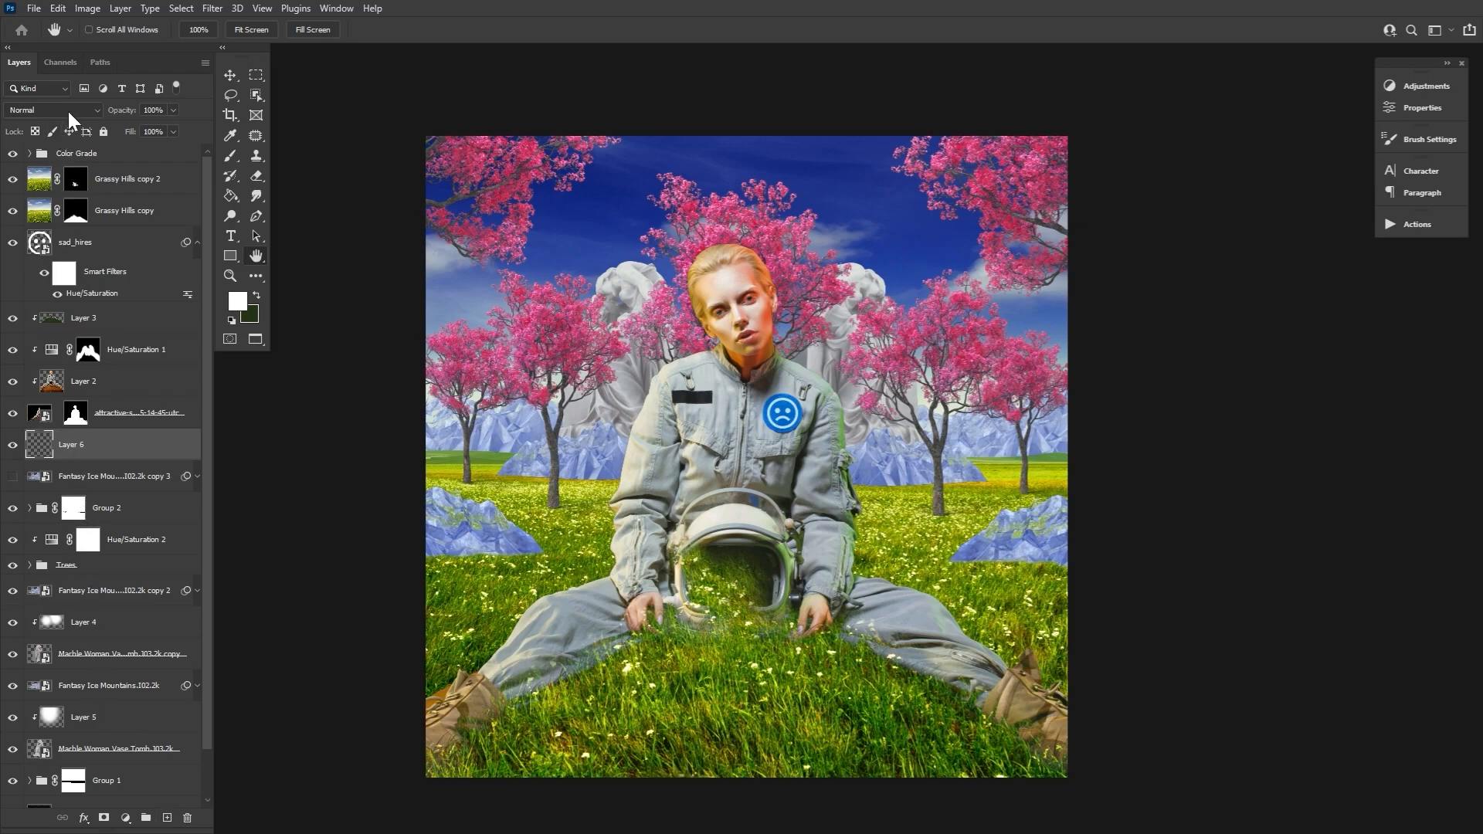
drag(126, 112, 80, 114)
Paint white haze over the left side of the background with the Soft Round brush enlarged to about 2000 px.
key(b)
click(87, 30)
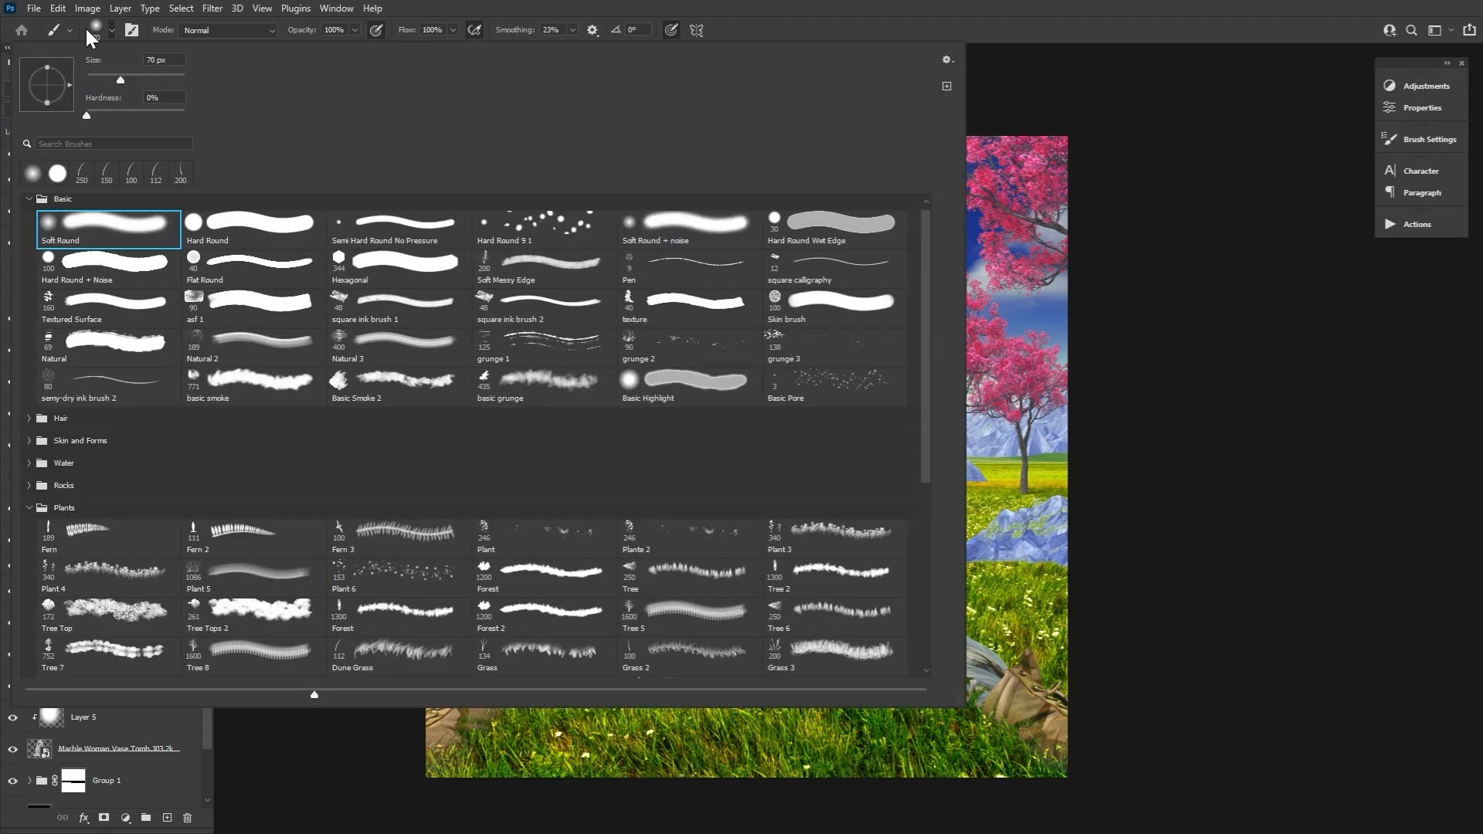
click(87, 30)
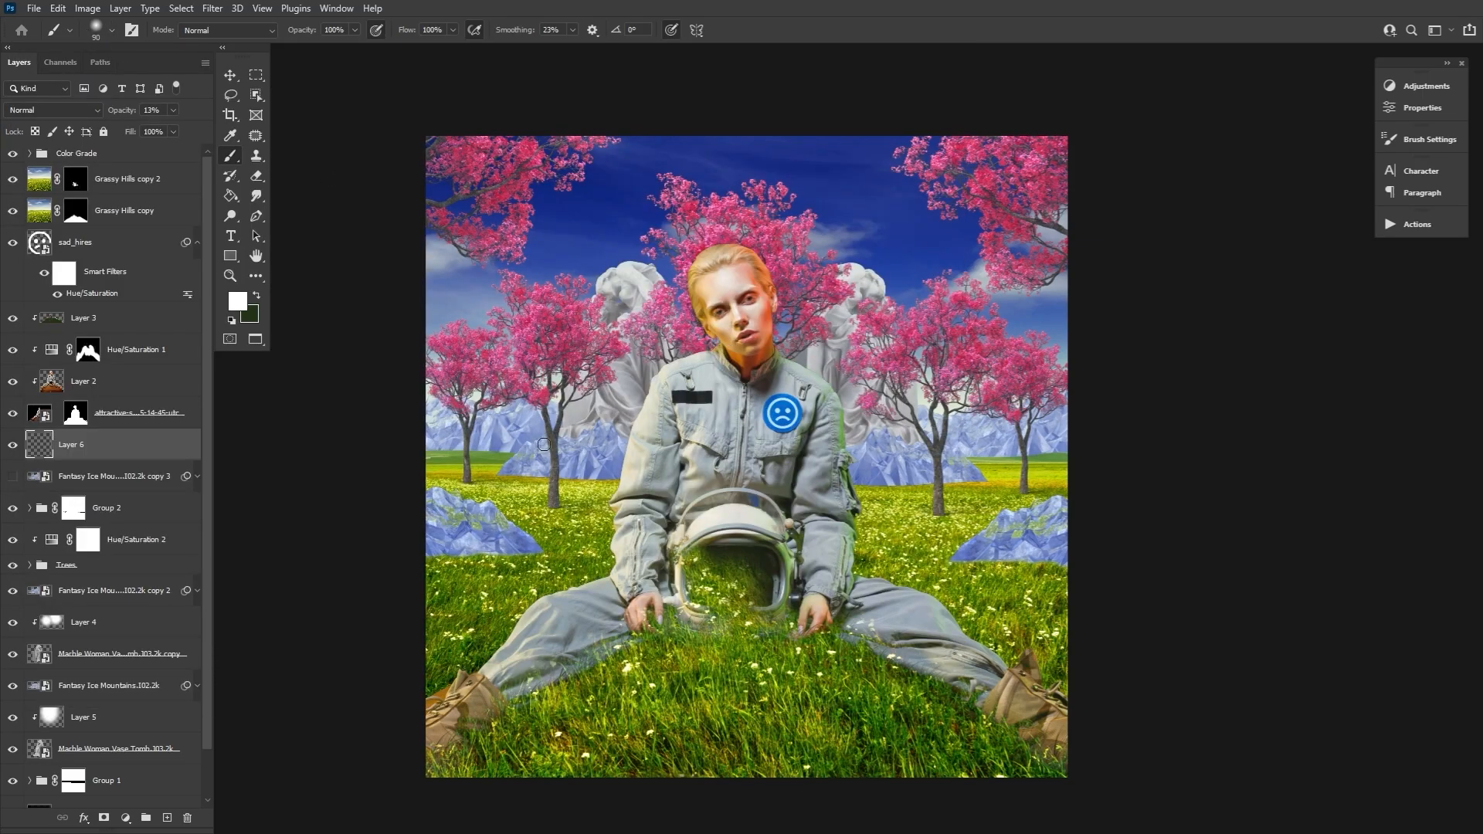
key(bracketright)
key(bracketright)
key(bracketright)
key(bracketright)
key(bracketright)
key(bracketright)
key(bracketright)
key(bracketright)
key(bracketright)
key(bracketright)
key(bracketright)
key(bracketright)
key(bracketright)
key(bracketright)
key(bracketright)
key(bracketright)
key(bracketright)
key(bracketright)
key(bracketright)
click(417, 322)
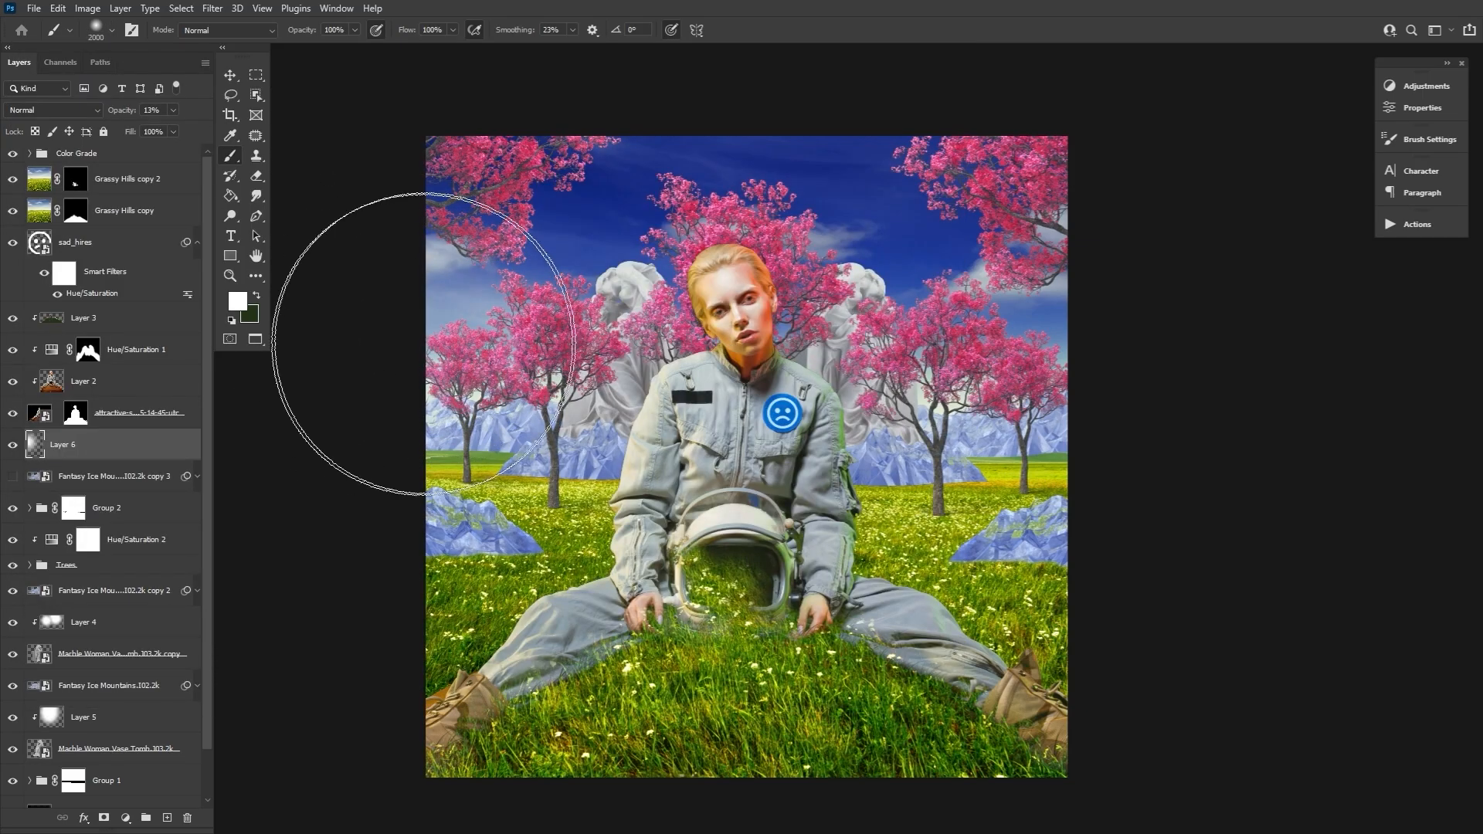
Paint white haze over the trees on the right side with the soft brush reduced to about 1700 px.
key(bracketleft)
key(bracketleft)
key(bracketleft)
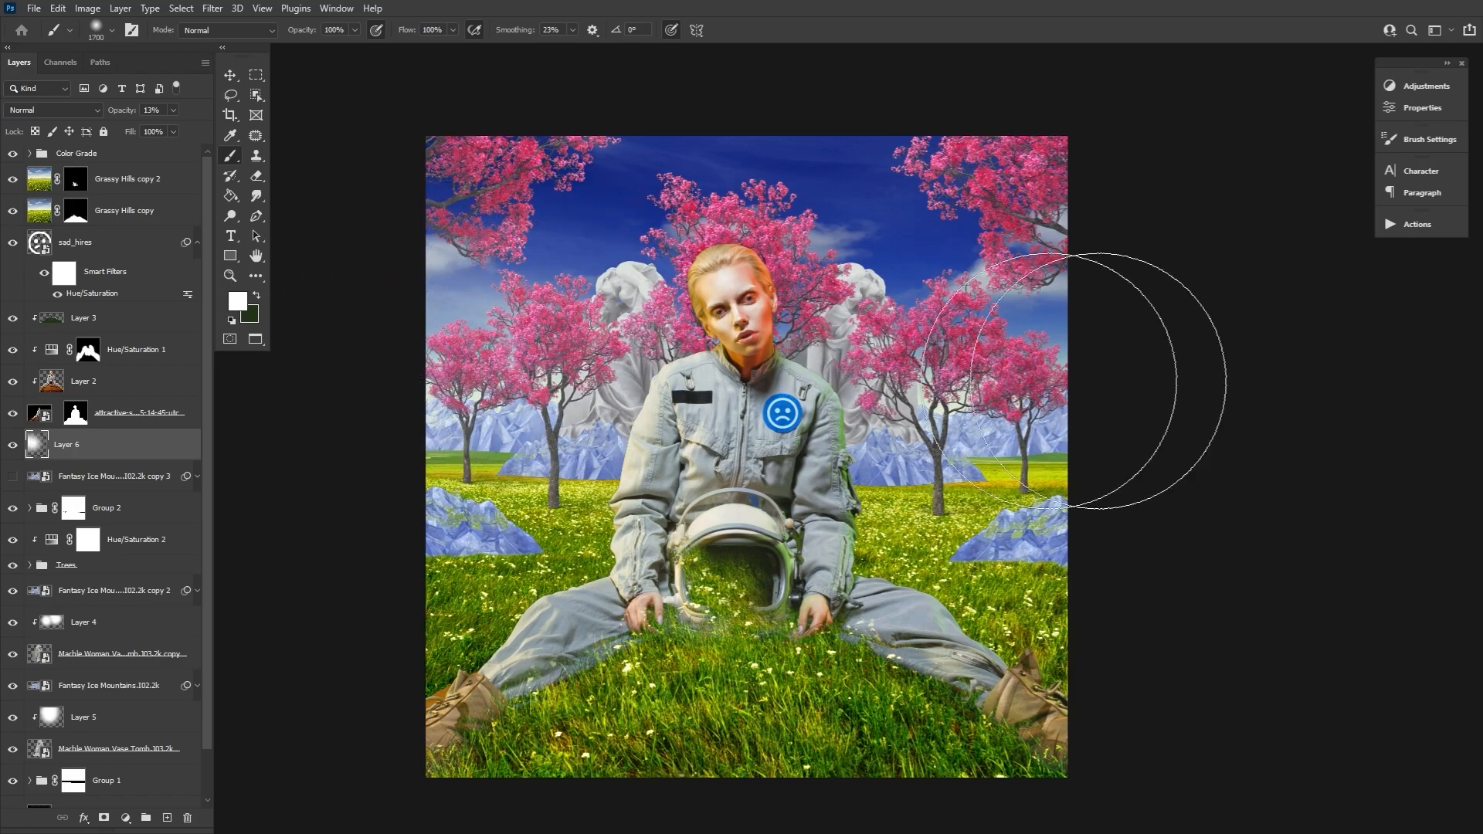
click(965, 347)
key(bracketleft)
key(bracketleft)
key(bracketleft)
key(bracketleft)
key(bracketleft)
key(bracketleft)
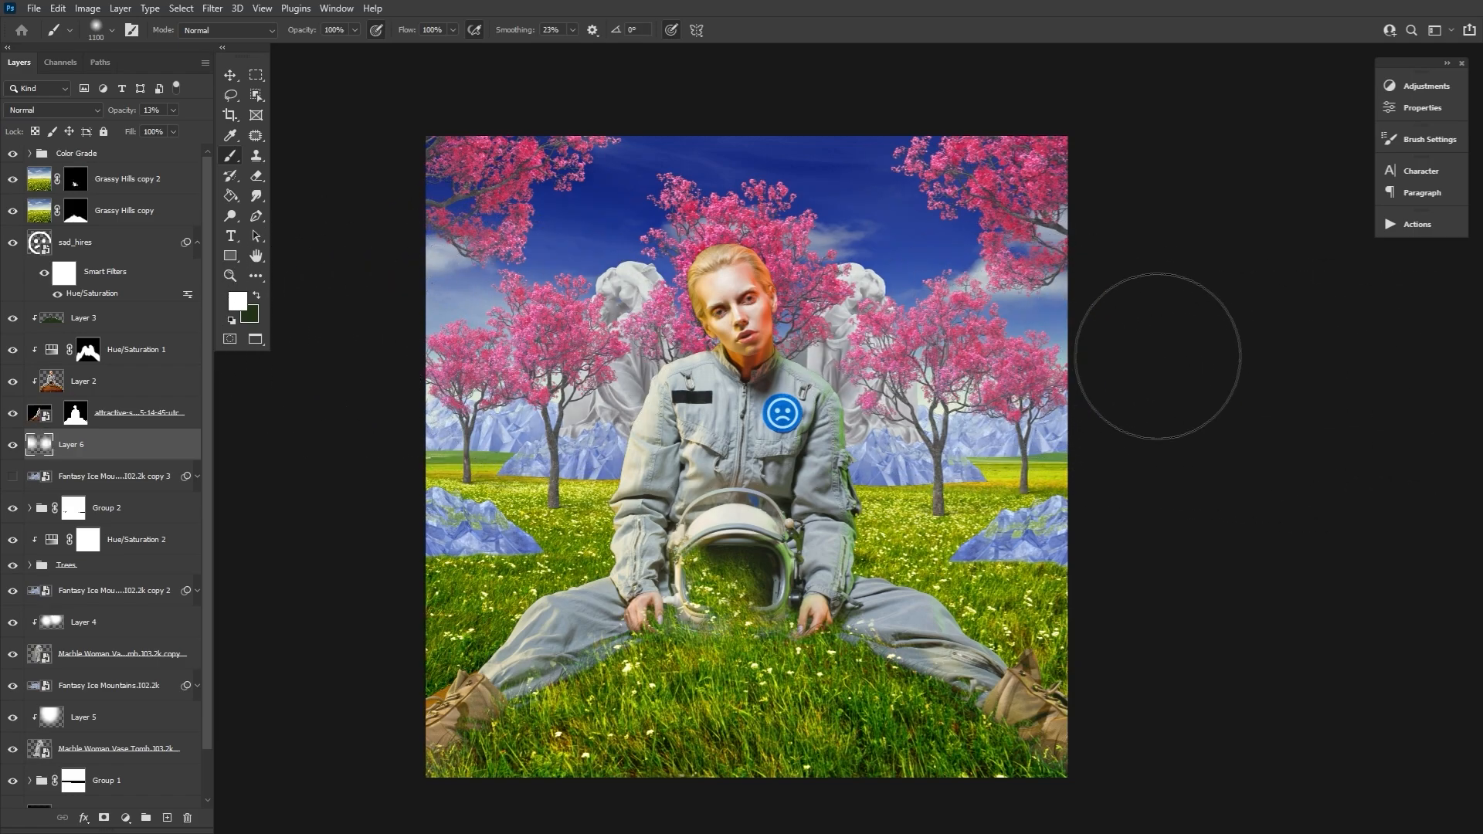
Build up the white haze on both sides of the astronaut with soft brush strokes of varying sizes.
key(bracketright)
key(bracketright)
key(bracketright)
key(bracketright)
key(bracketright)
key(bracketright)
key(bracketleft)
key(bracketleft)
key(bracketleft)
key(bracketleft)
key(bracketleft)
key(bracketleft)
key(bracketleft)
key(bracketleft)
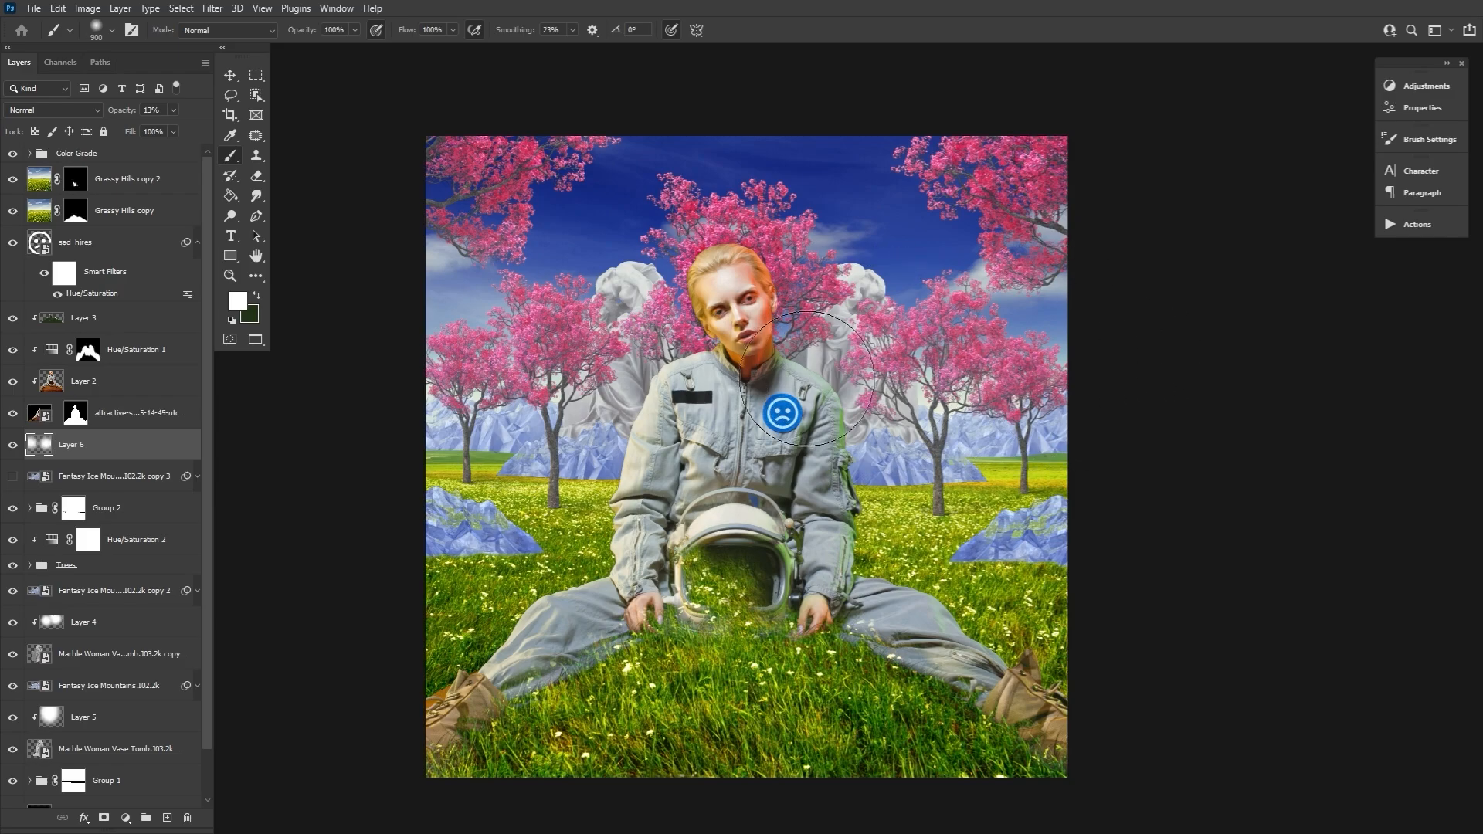
key(bracketright)
key(bracketright)
key(bracketright)
key(bracketright)
key(bracketright)
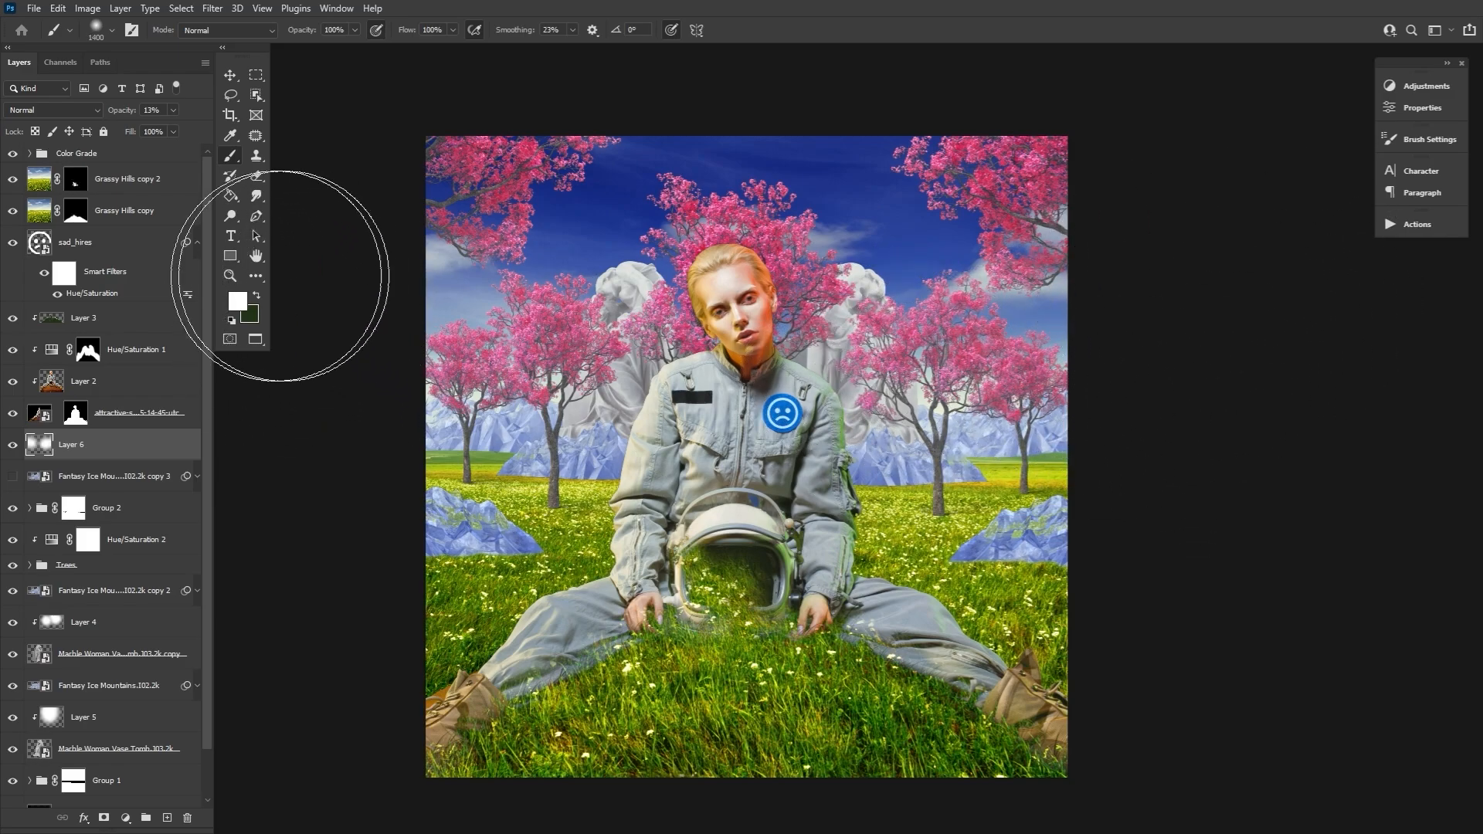
key(bracketleft)
key(bracketleft)
key(bracketleft)
key(bracketleft)
key(bracketleft)
key(bracketleft)
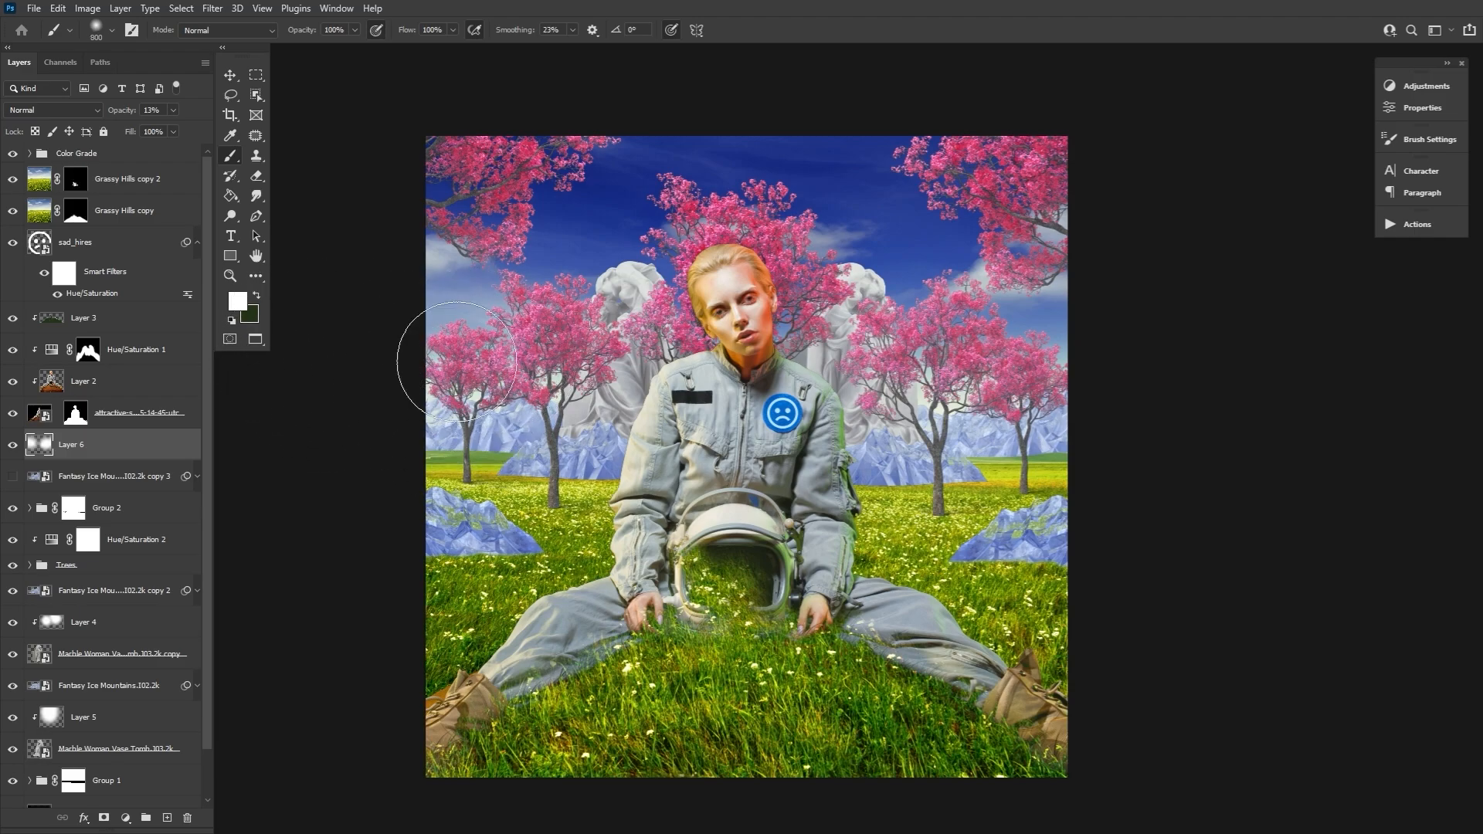
key(bracketleft)
key(bracketleft)
Create a new layer above the white haze at 24% opacity and choose the Cloud 3 brush from the Clouds set.
click(168, 818)
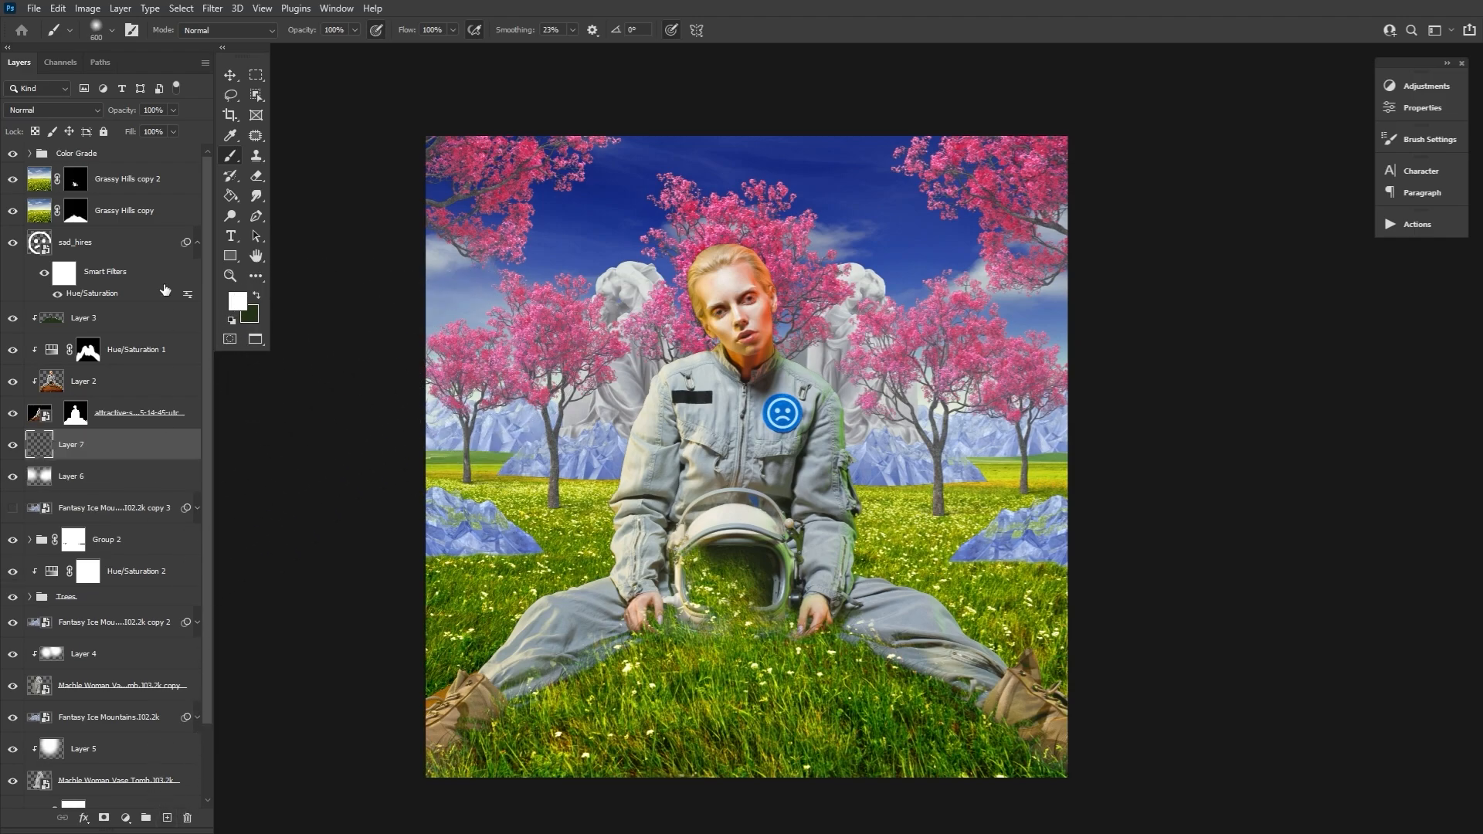
drag(129, 114, 69, 129)
click(101, 35)
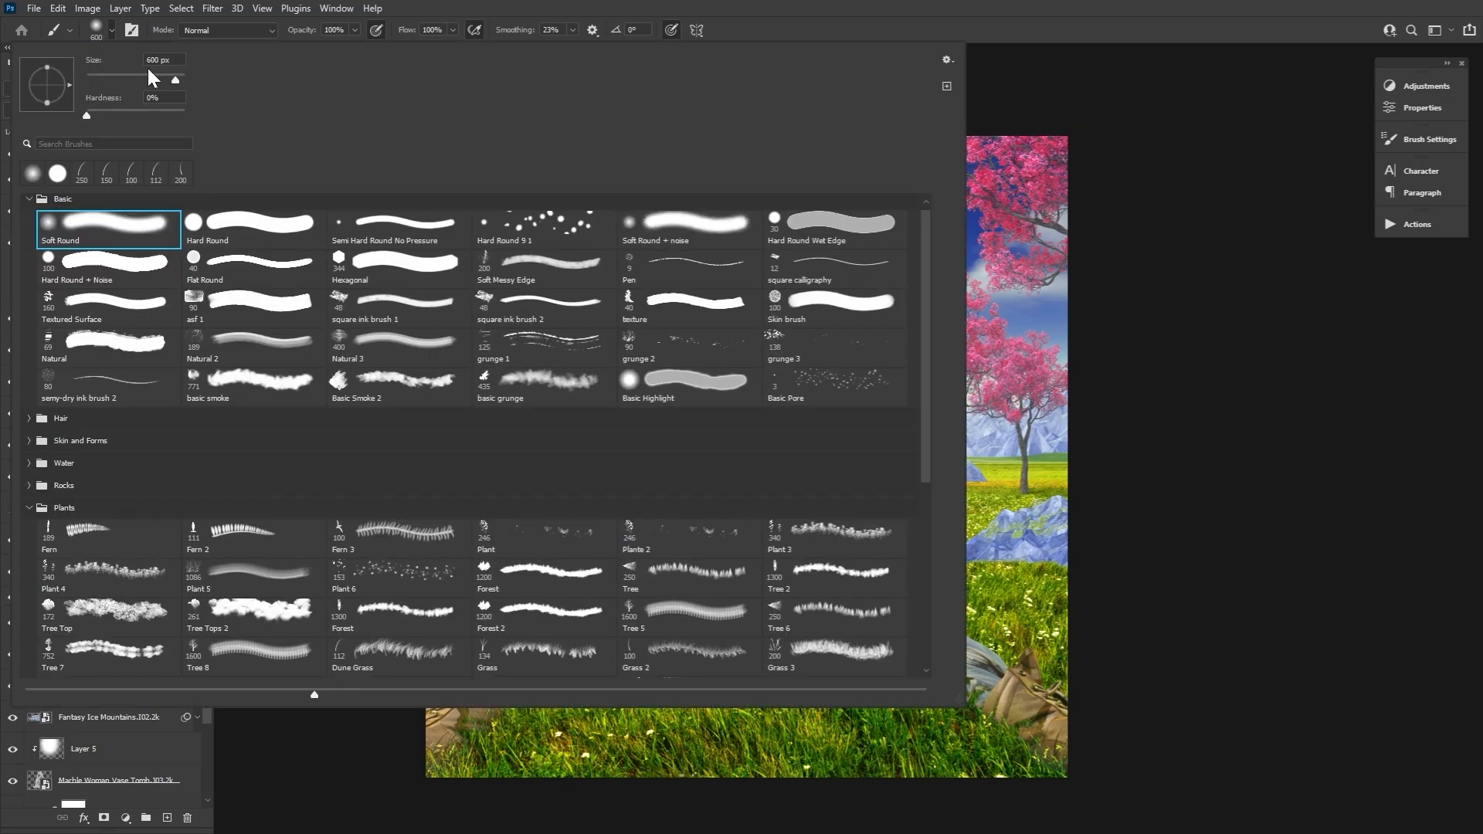
click(28, 508)
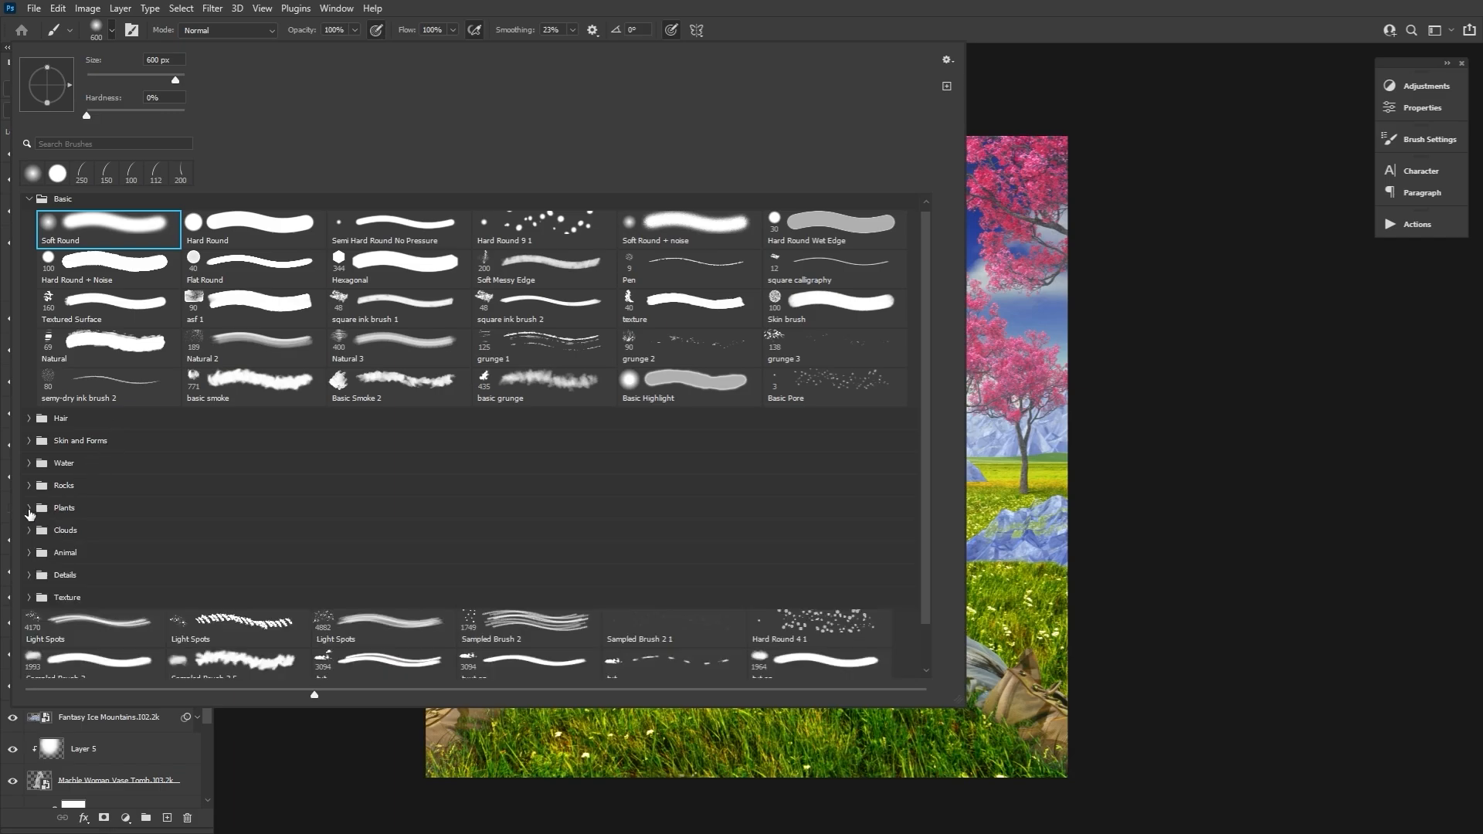
click(30, 531)
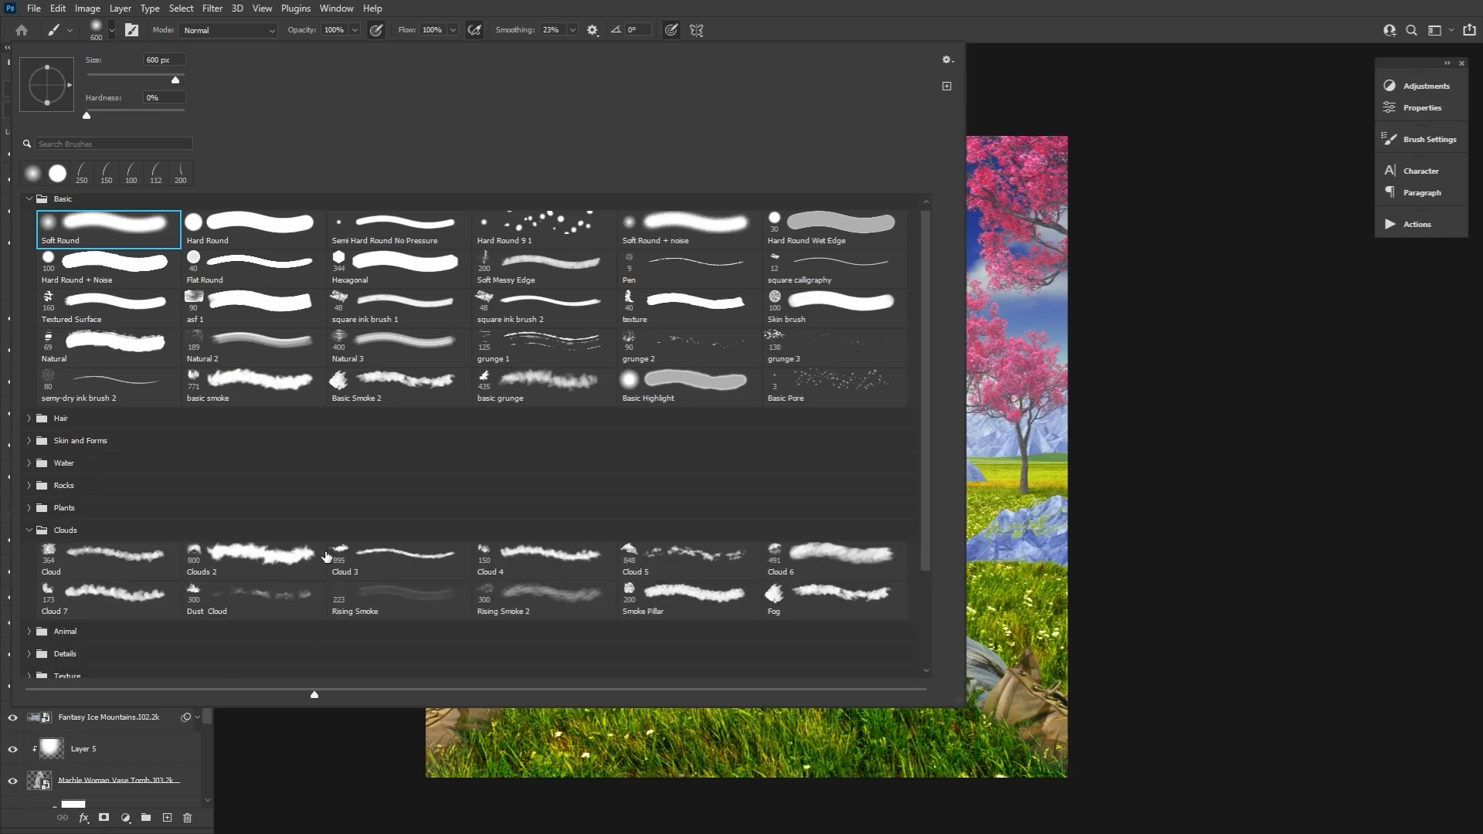
double_click(390, 548)
Paint white clouds across the left and right statues with the Cloud 3 brush at about 300 px.
drag(653, 292, 579, 298)
key([)
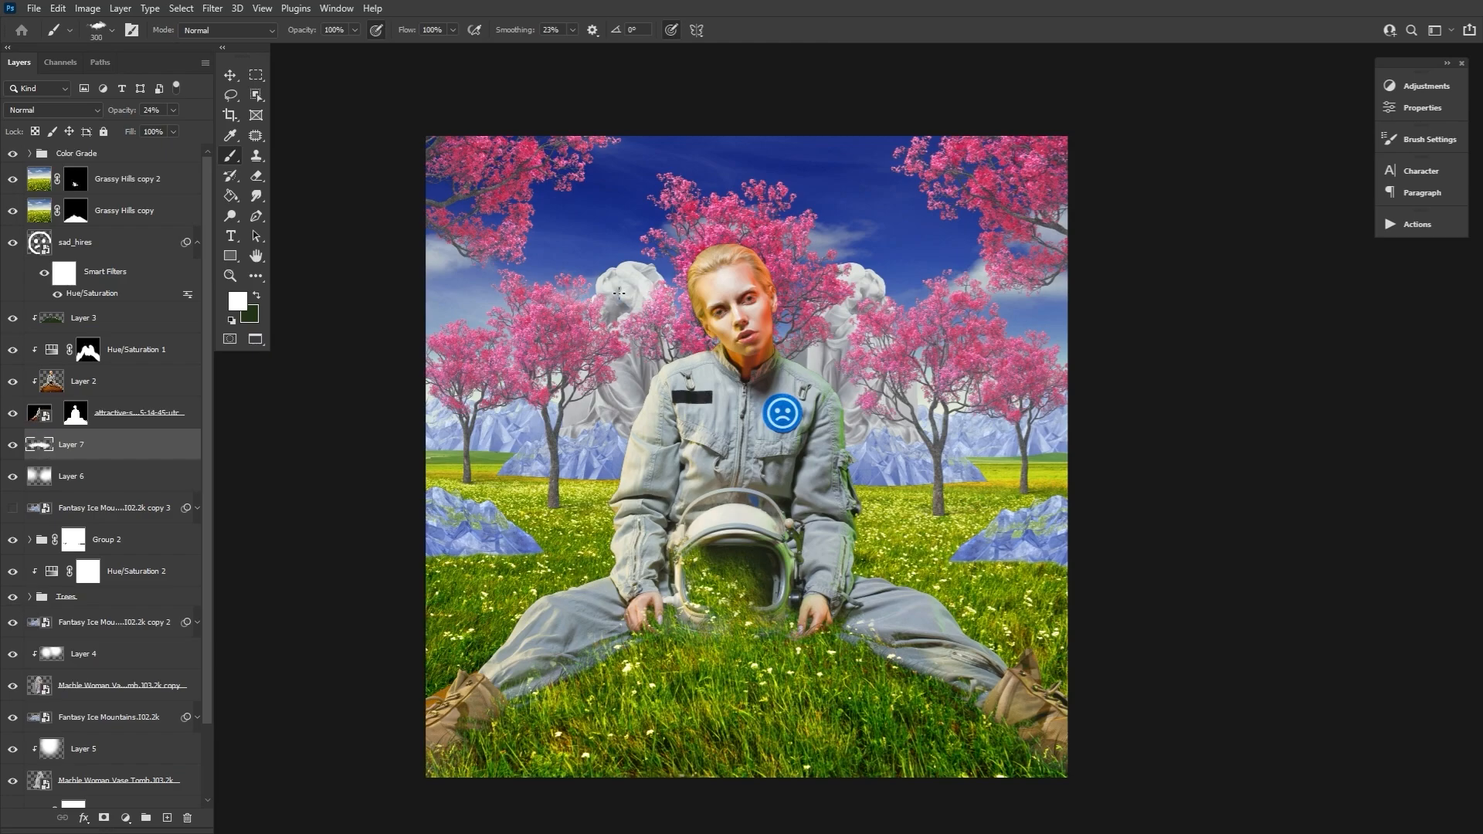
drag(823, 293, 871, 292)
key(])
key(])
key([)
key([)
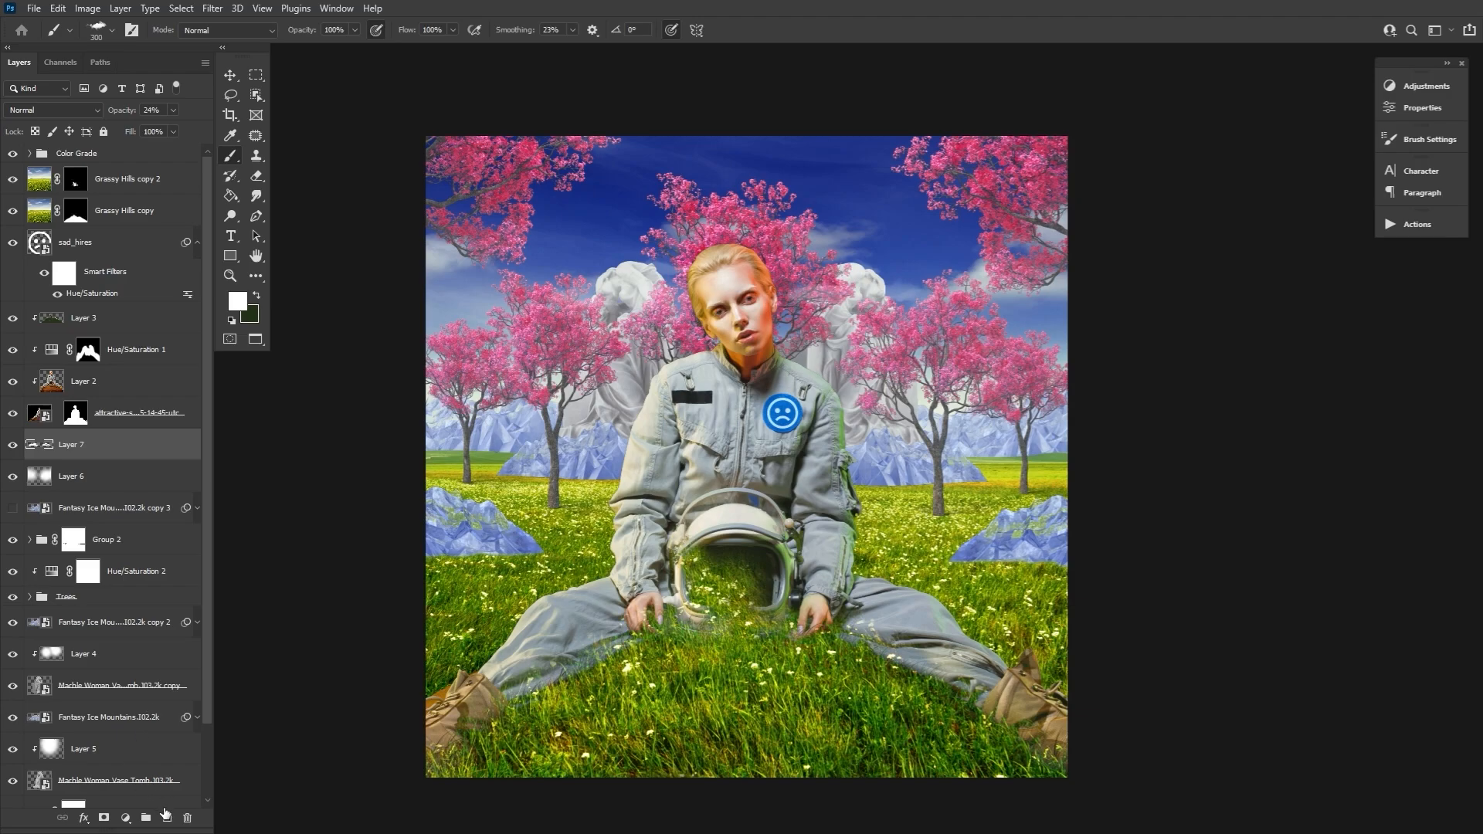
Create another layer above the clouds at 71% opacity and set the foreground color to purple #b722ee.
click(166, 816)
mouse_move(129, 114)
mouse_down()
mouse_move(109, 112)
mouse_move(122, 122)
mouse_up()
click(238, 302)
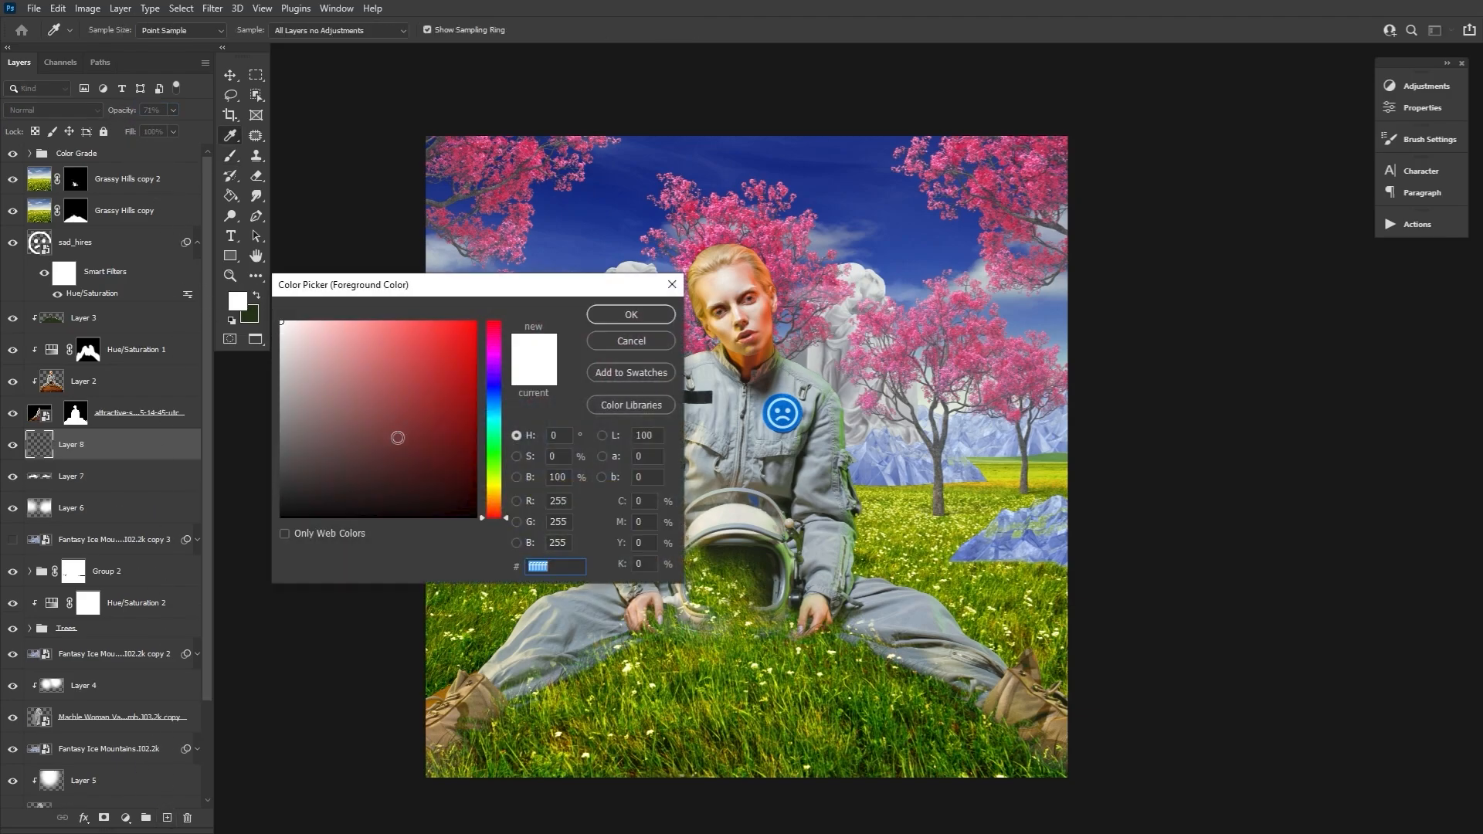
drag(494, 359, 445, 340)
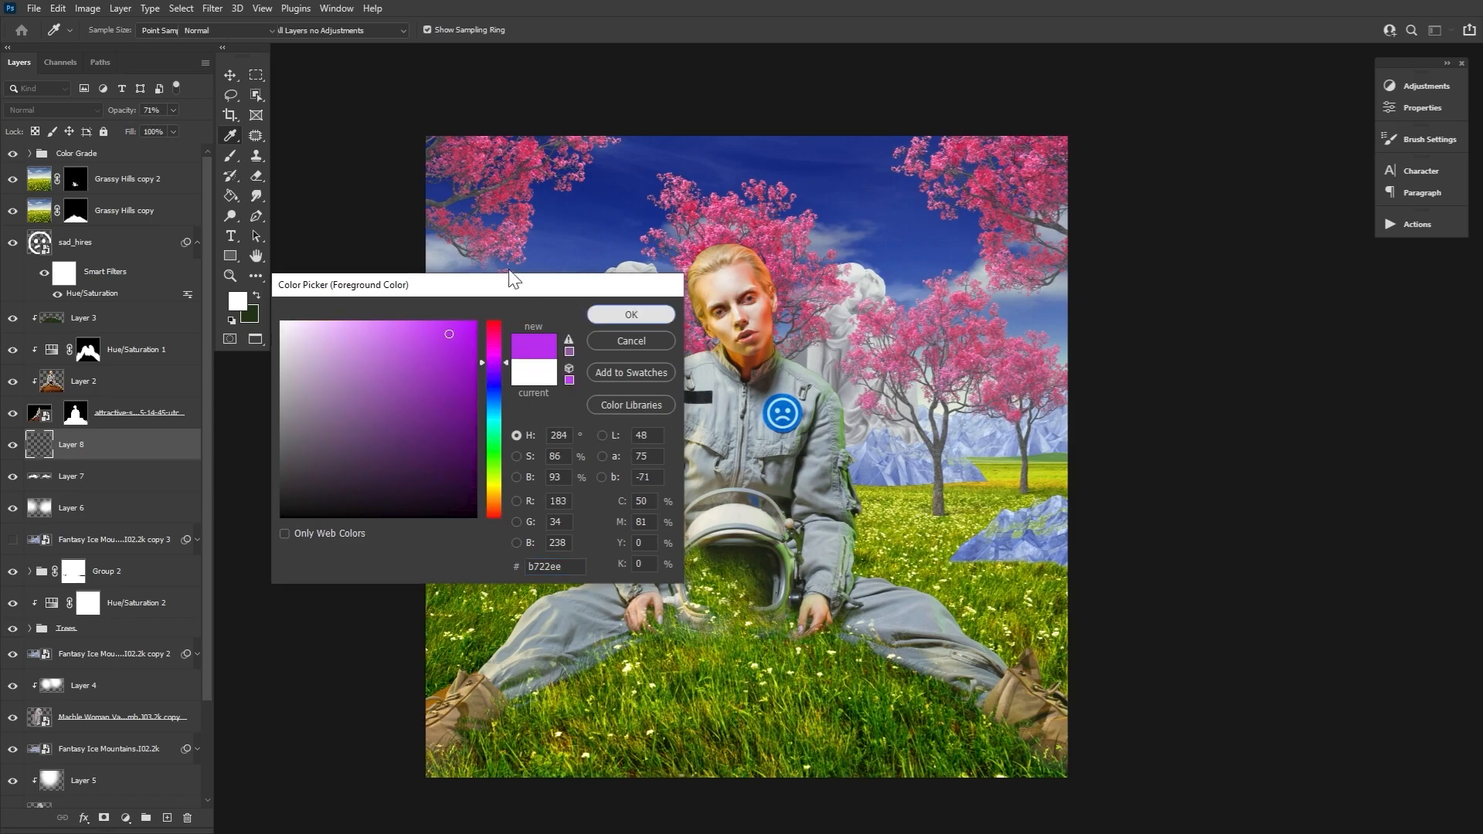
click(618, 316)
Paint a purple glow over the large left tree with a Soft Round brush of about 1300 px and set the layer's blend mode to Screen.
key(b)
click(101, 30)
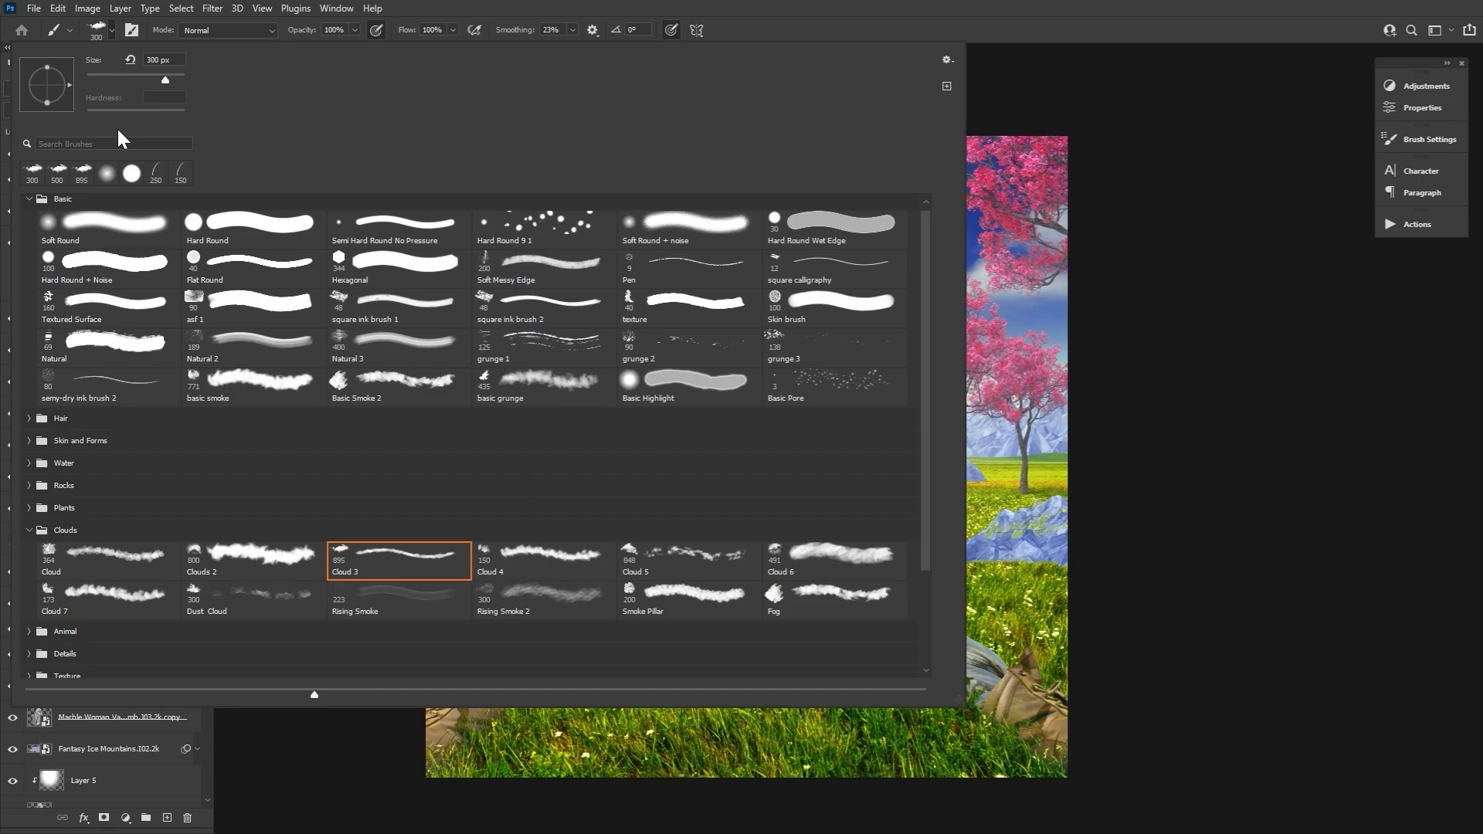
double_click(130, 224)
key(bracketright)
key(bracketright)
key(bracketright)
key(bracketright)
key(bracketright)
key(bracketright)
key(bracketright)
key(bracketright)
key(bracketright)
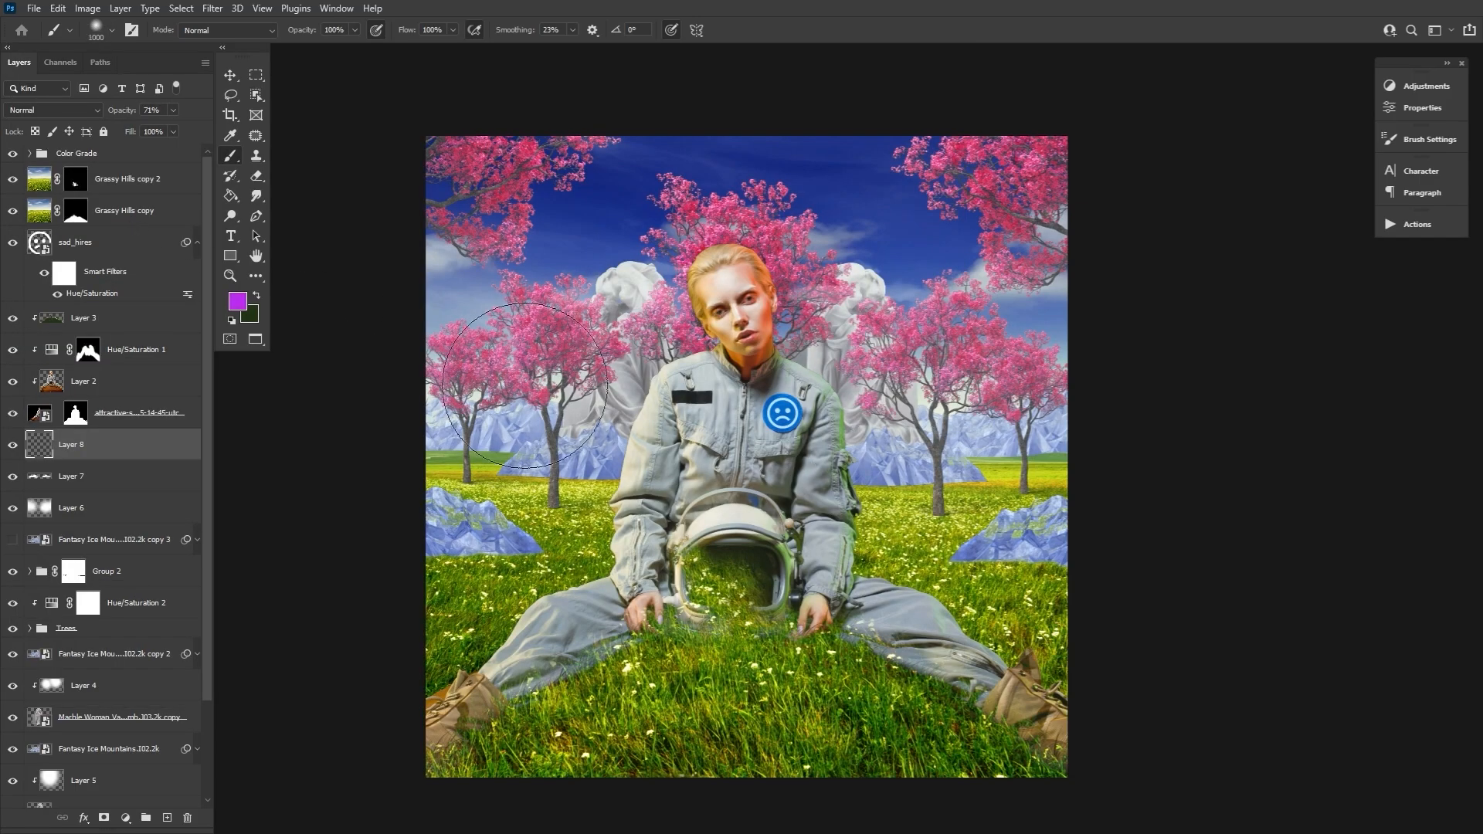
click(542, 388)
click(58, 110)
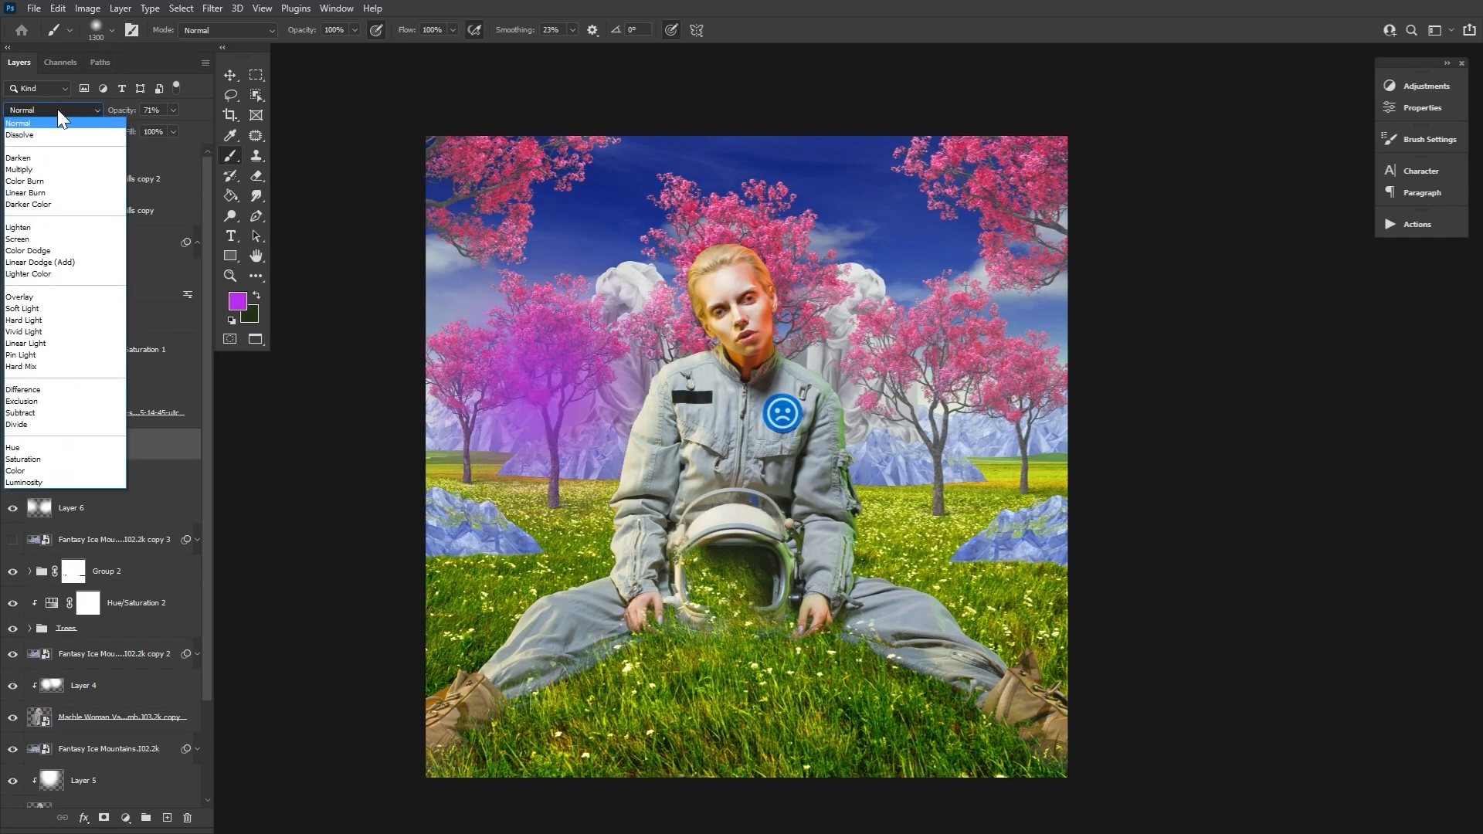
click(54, 242)
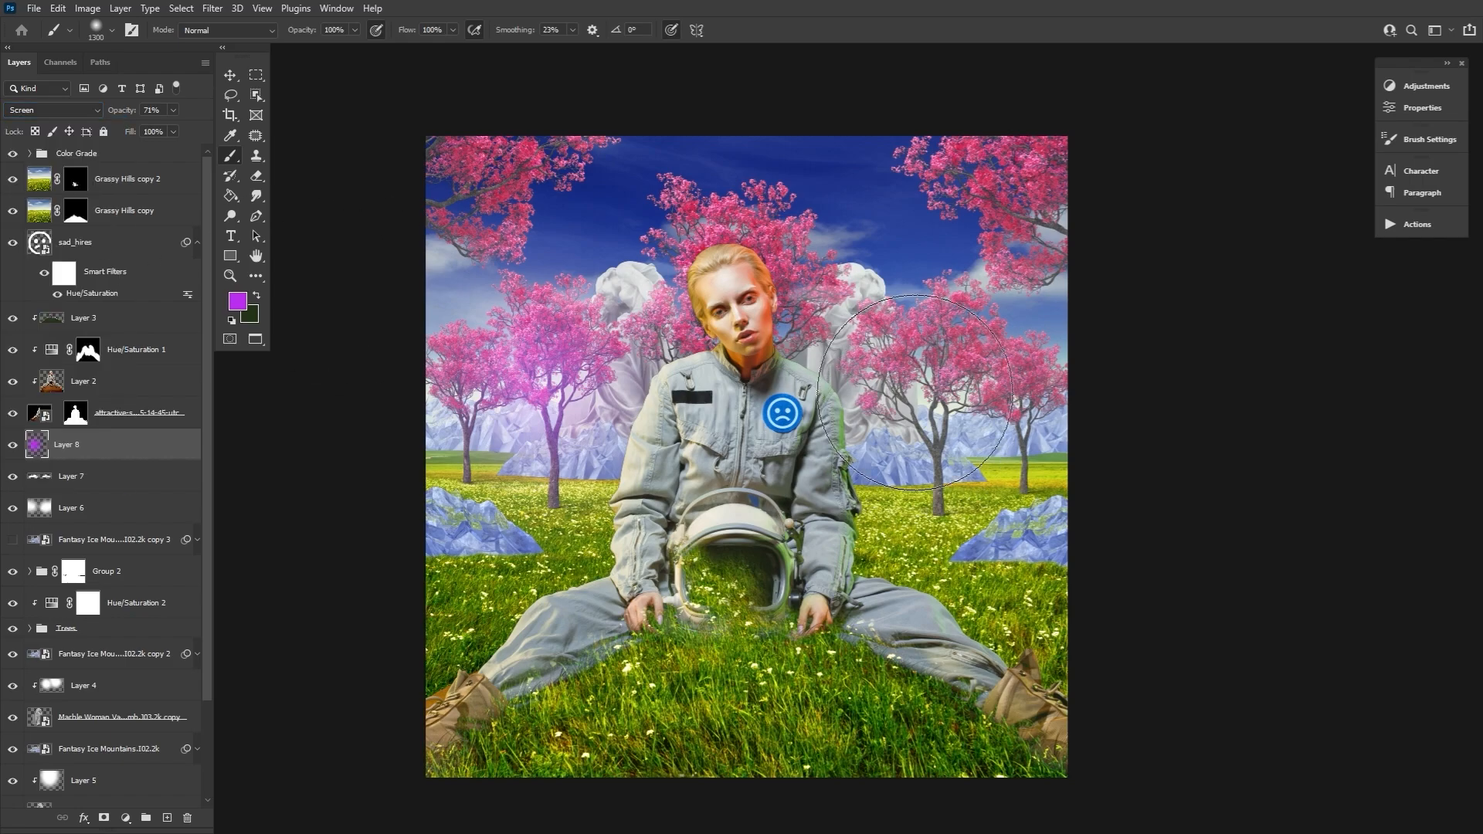
Extend the purple glow over the right trees and beside the left statue, reducing the brush to about 1000 px.
click(924, 340)
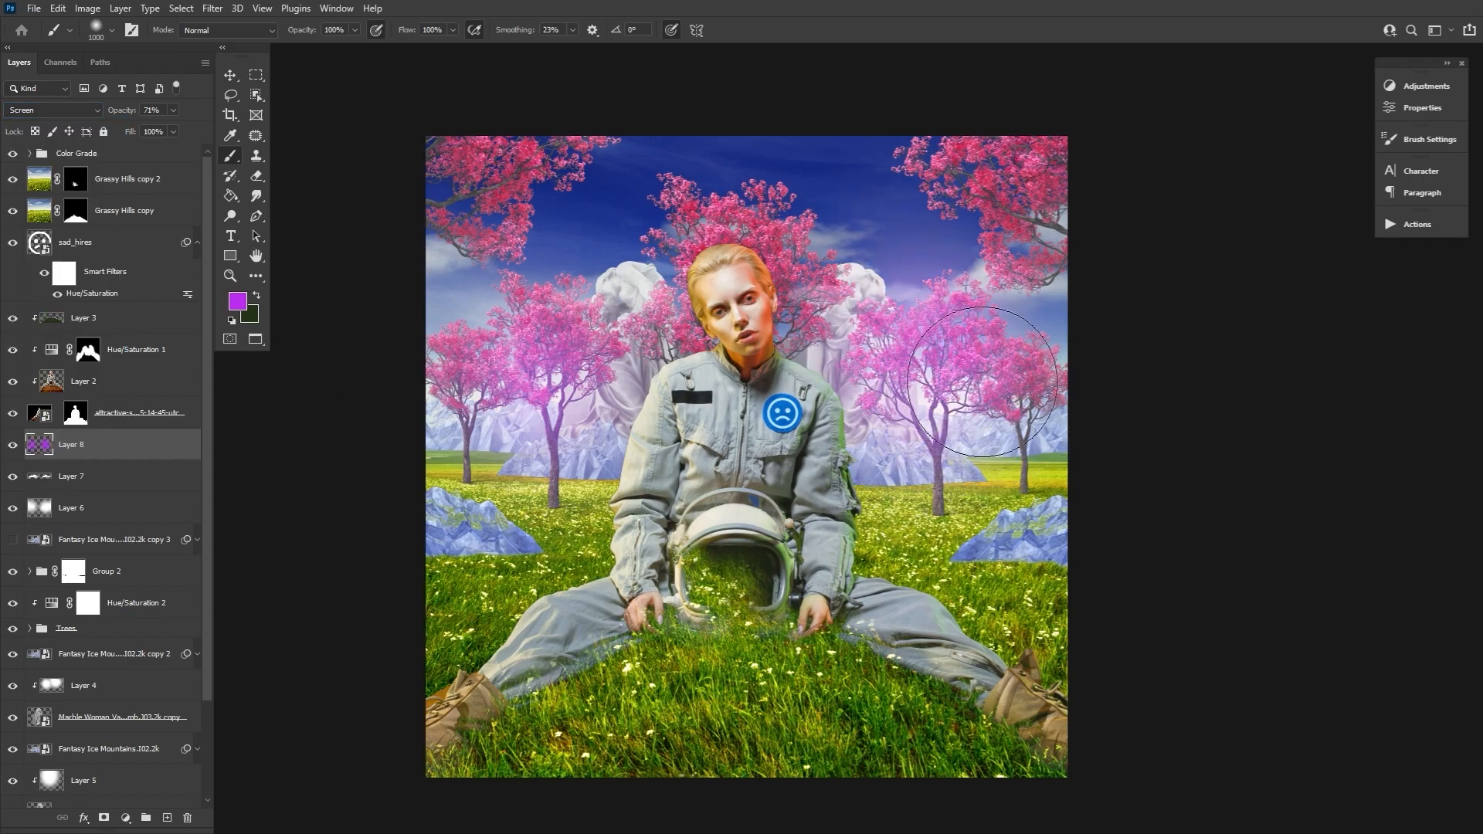
key(bracketleft)
key(bracketleft)
key(bracketleft)
click(581, 313)
Paint more purple glow around the tree trunks and along the horizon, reducing the soft brush to about 200 px.
key(bracketleft)
key(bracketleft)
key(bracketleft)
key(bracketleft)
key(bracketleft)
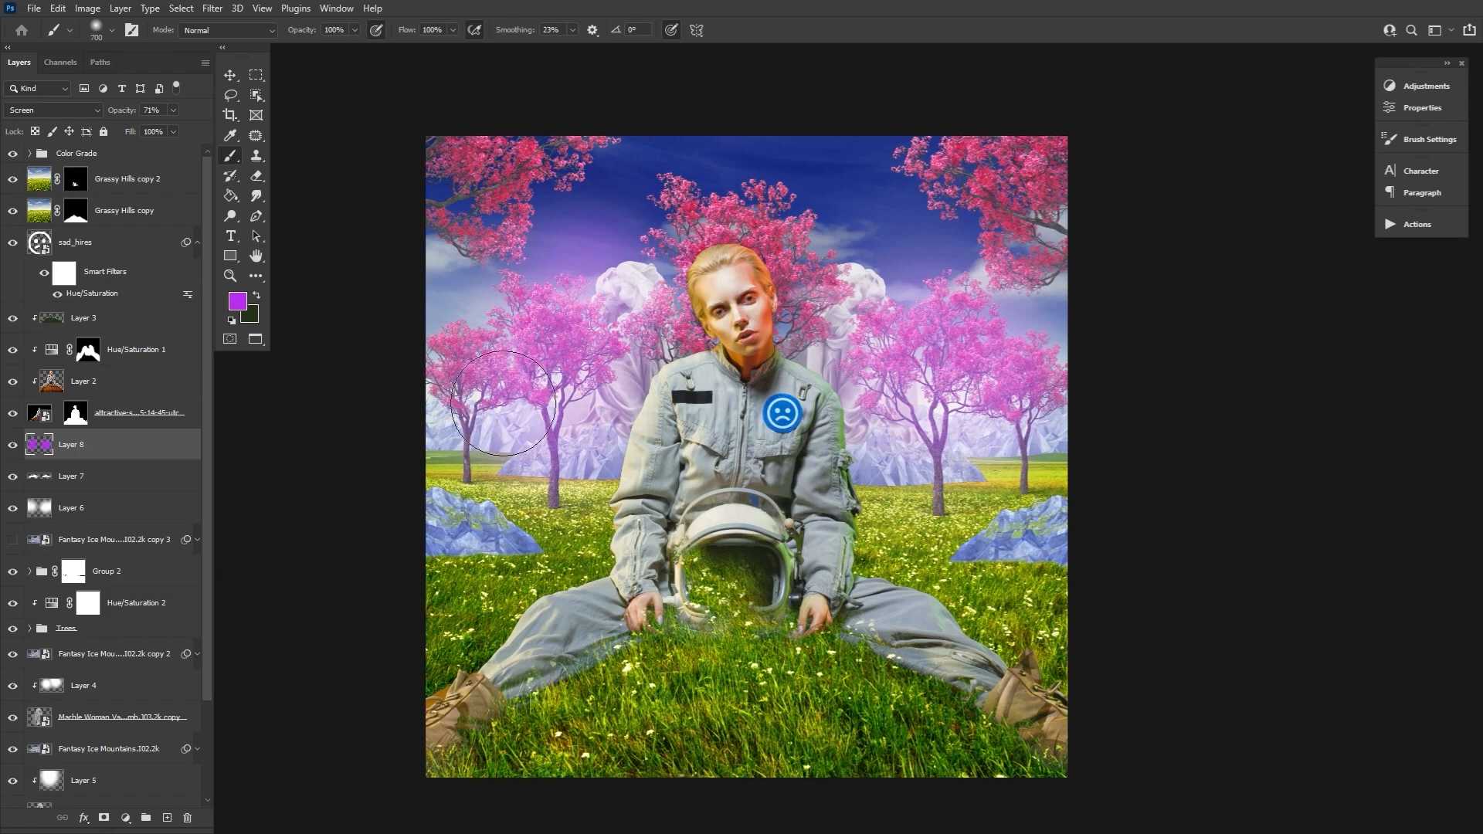
key(bracketleft)
key(bracketleft)
key(bracketleft)
key(bracketleft)
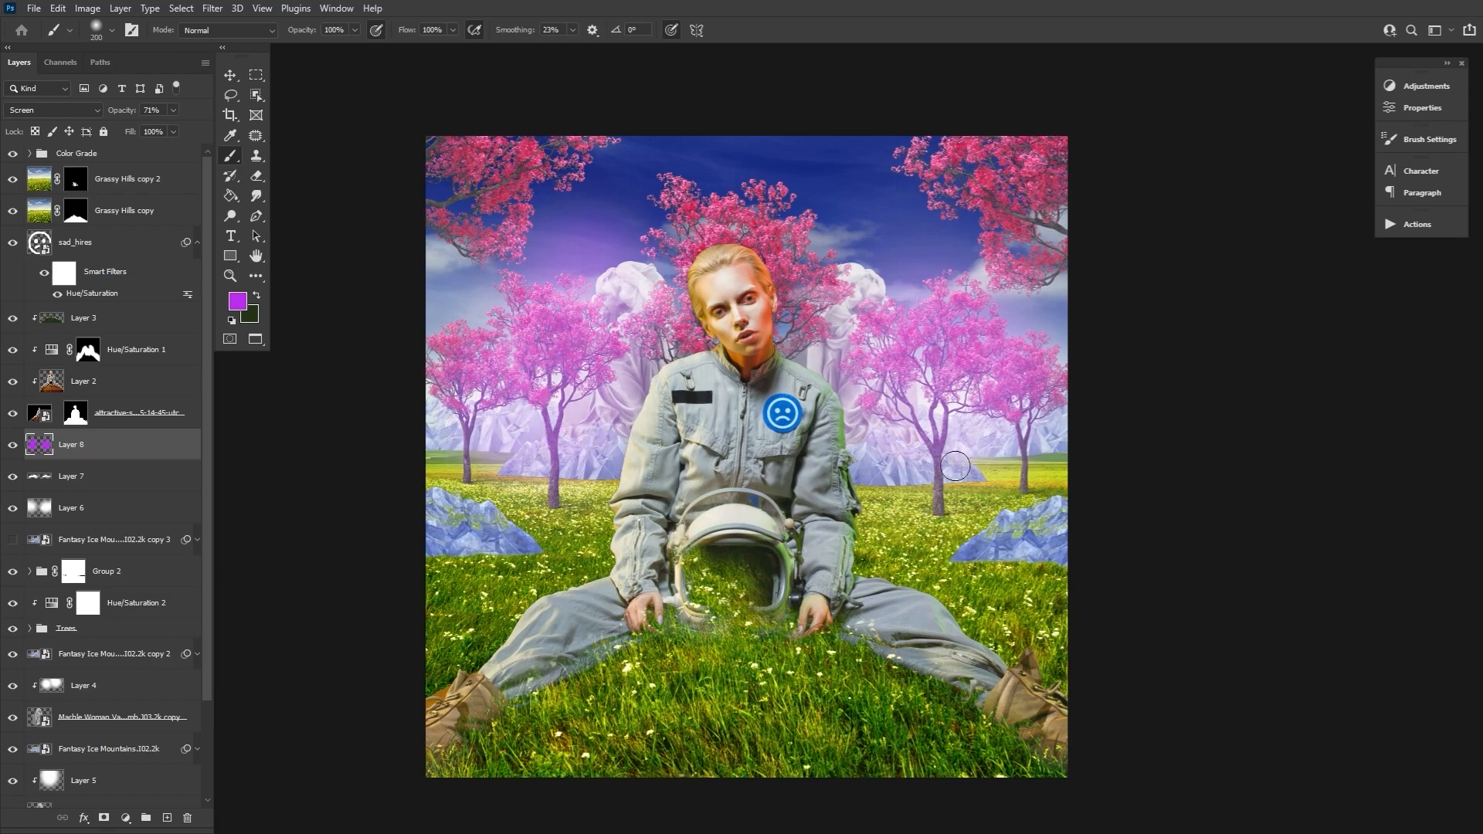
Split the purple glow layer's Blend If Underlying Layer shadow slider to 111 / 184, and compare the layer hidden and shown.
double_click(183, 454)
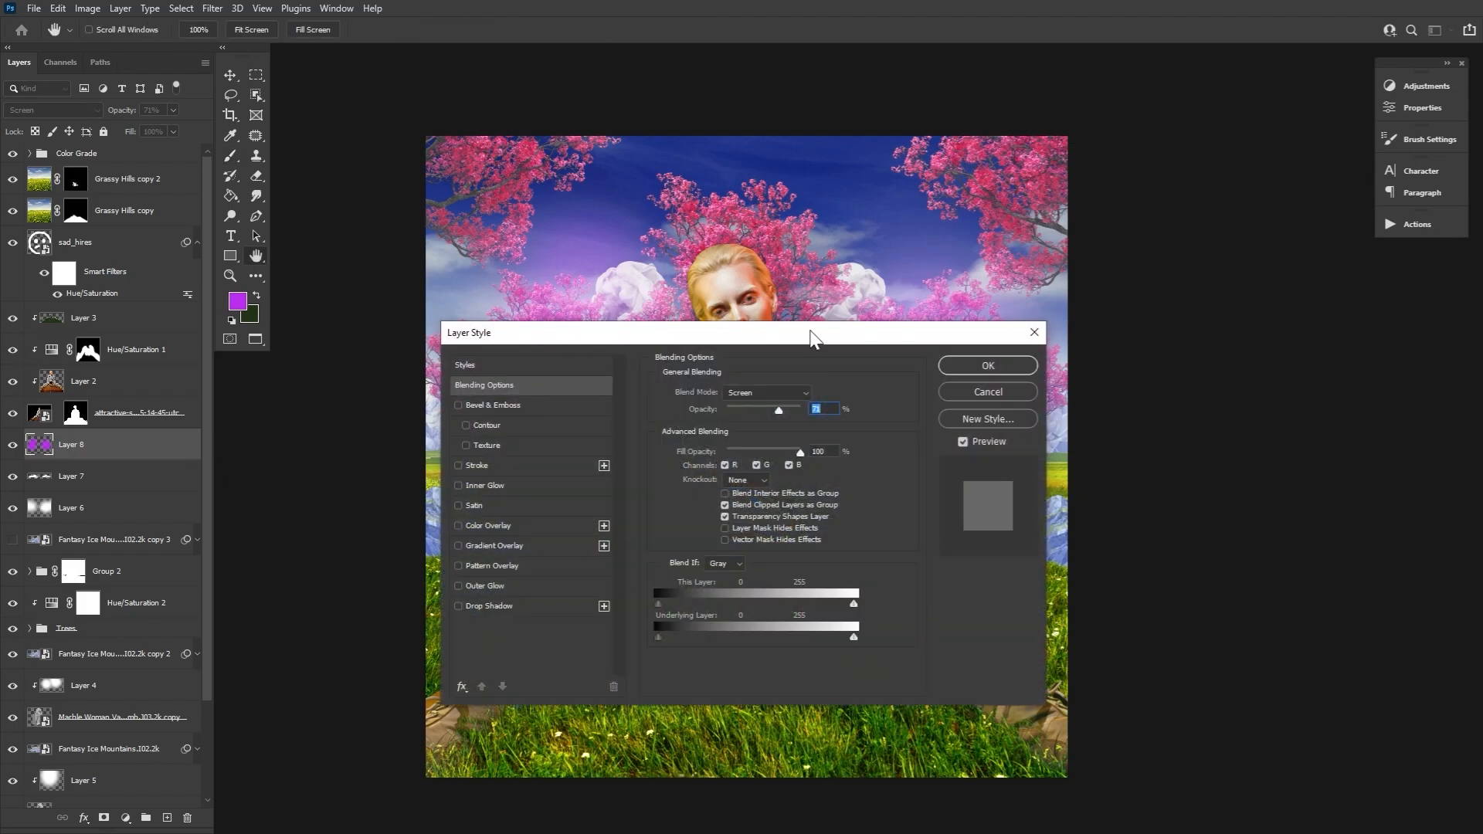
drag(811, 338, 1175, 374)
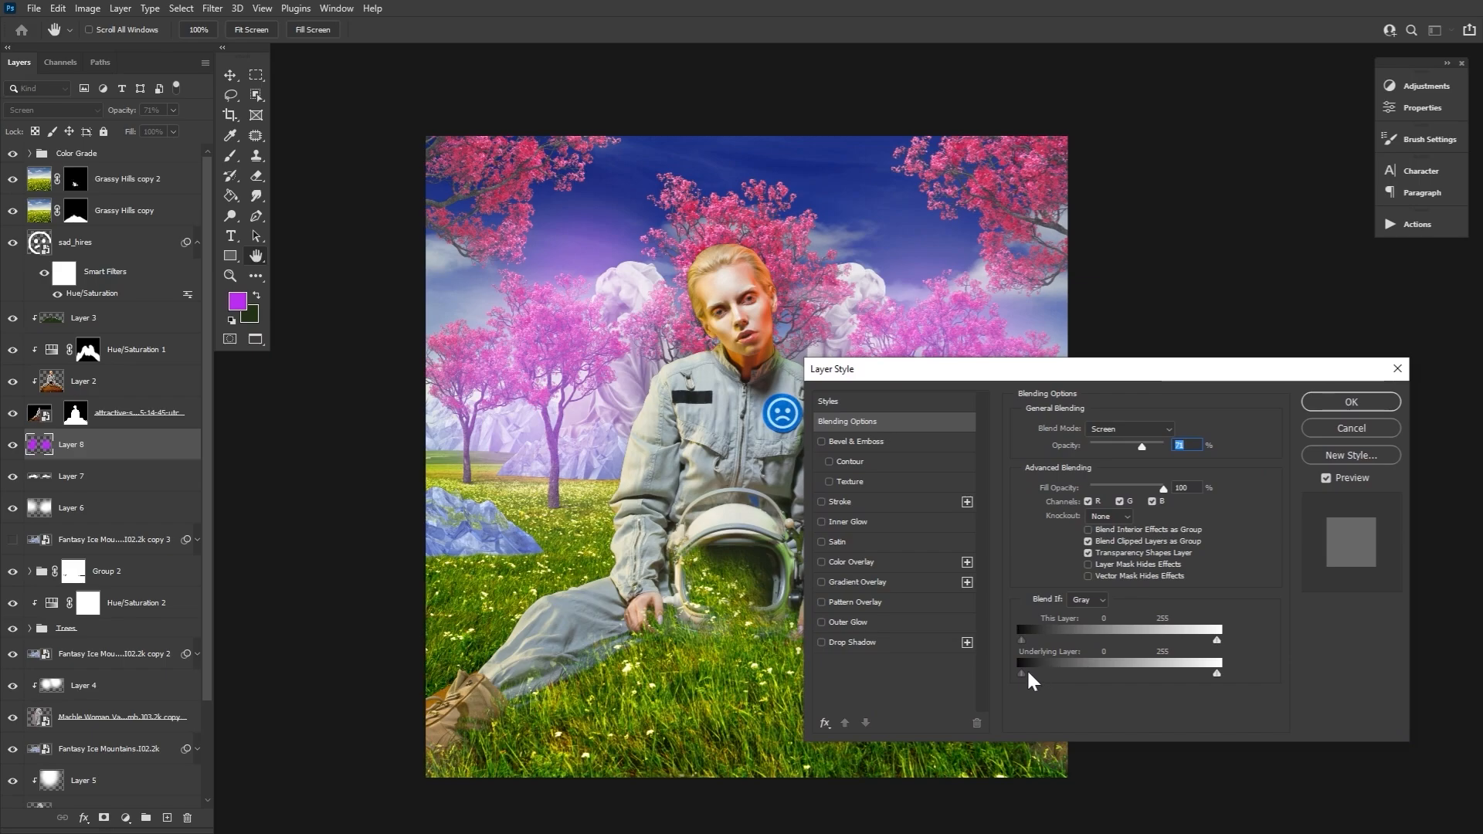
drag(1028, 672, 1146, 676)
drag(1033, 672, 1097, 683)
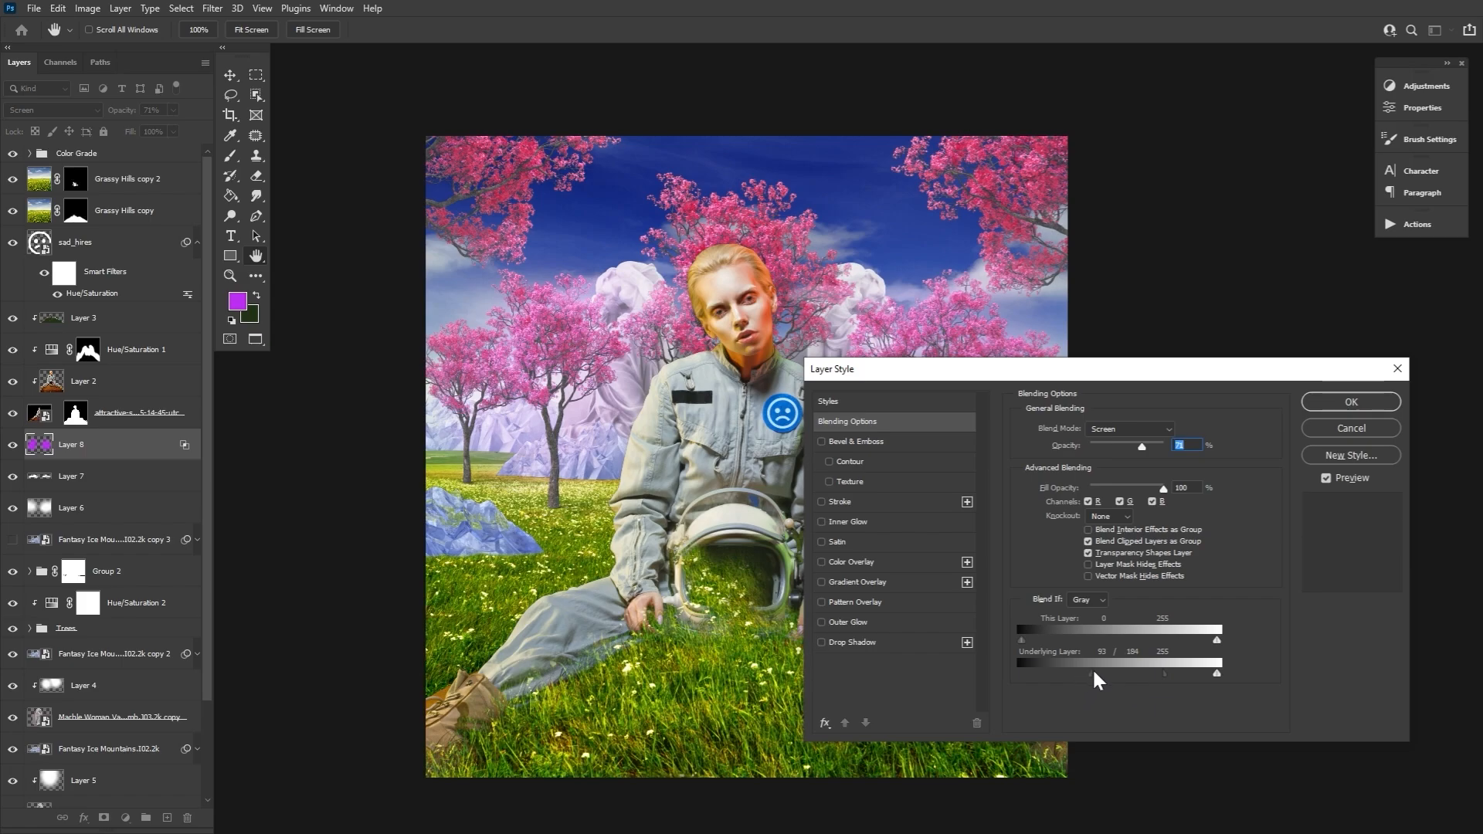
drag(1094, 670, 1093, 677)
drag(1136, 374, 1106, 413)
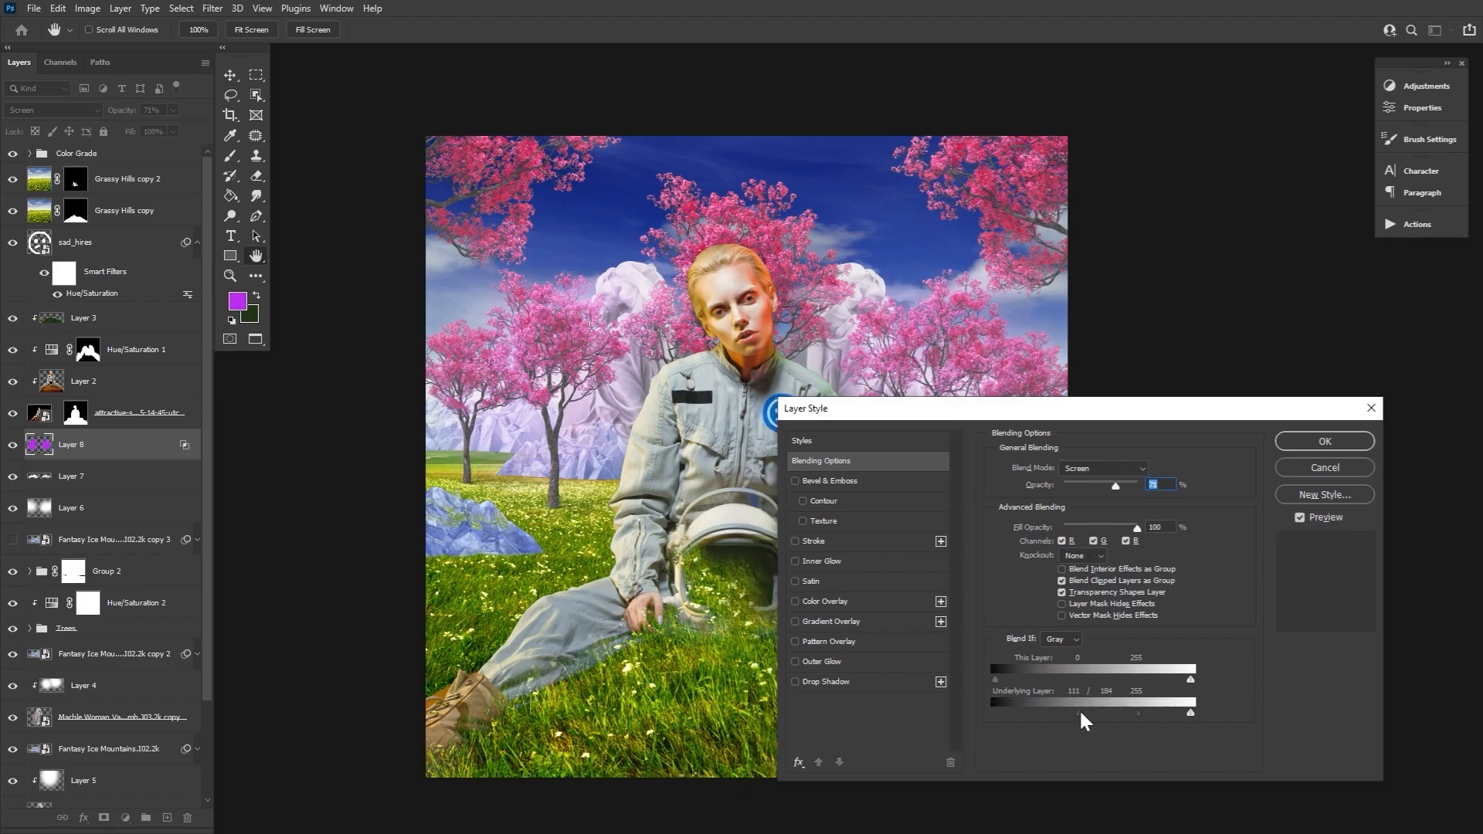
click(1305, 443)
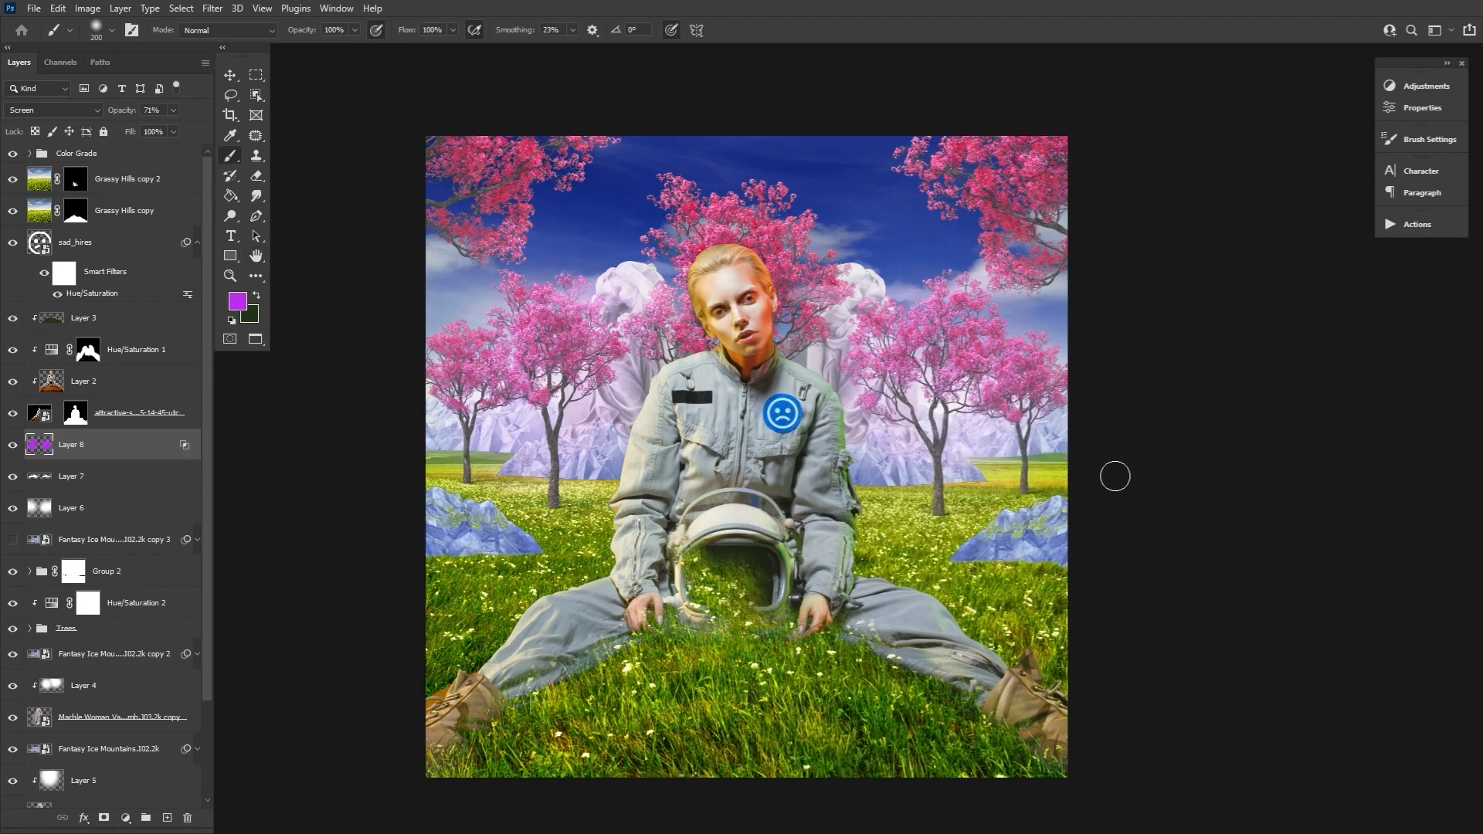
click(13, 446)
click(13, 446)
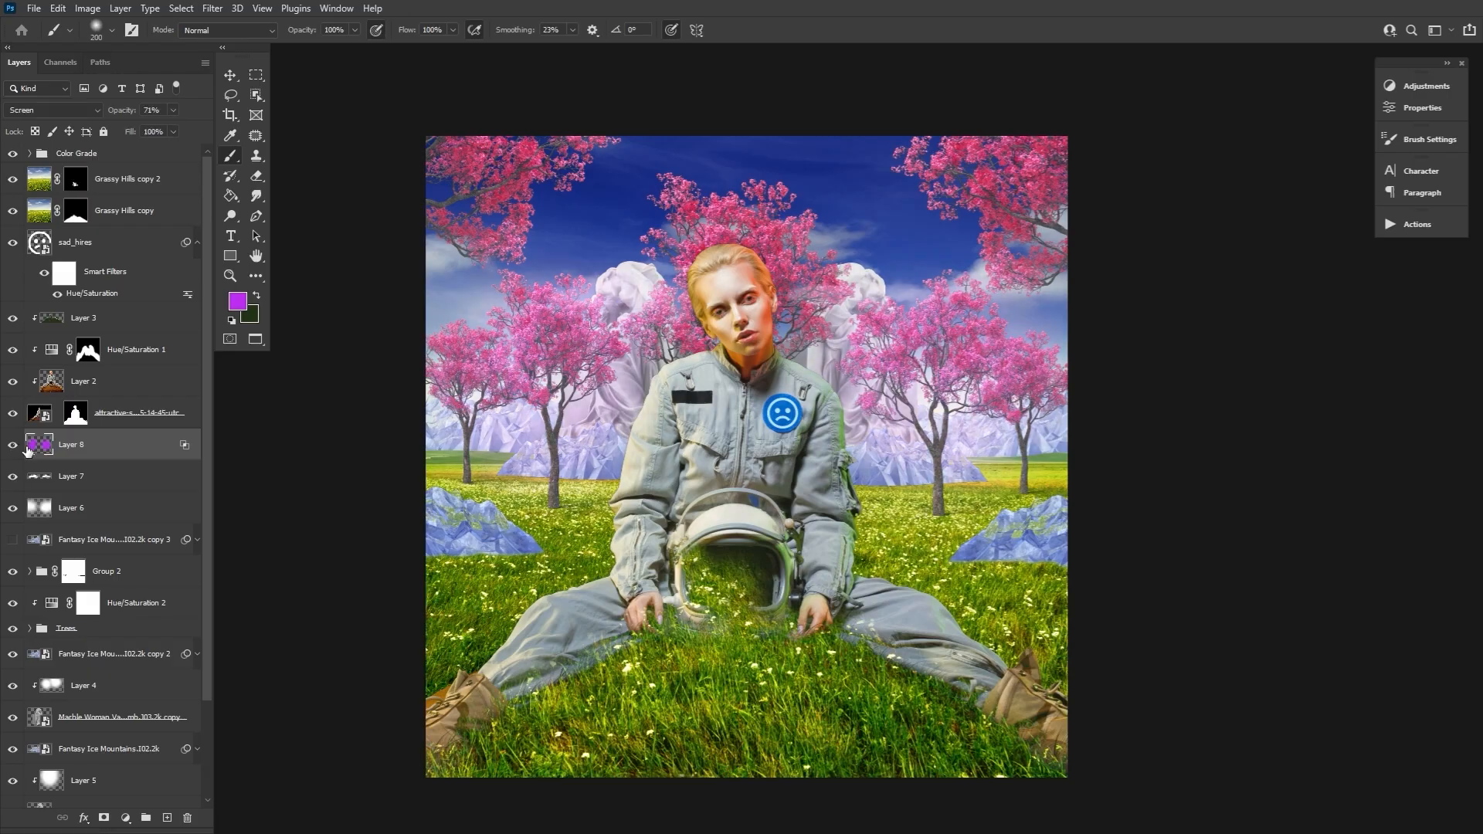